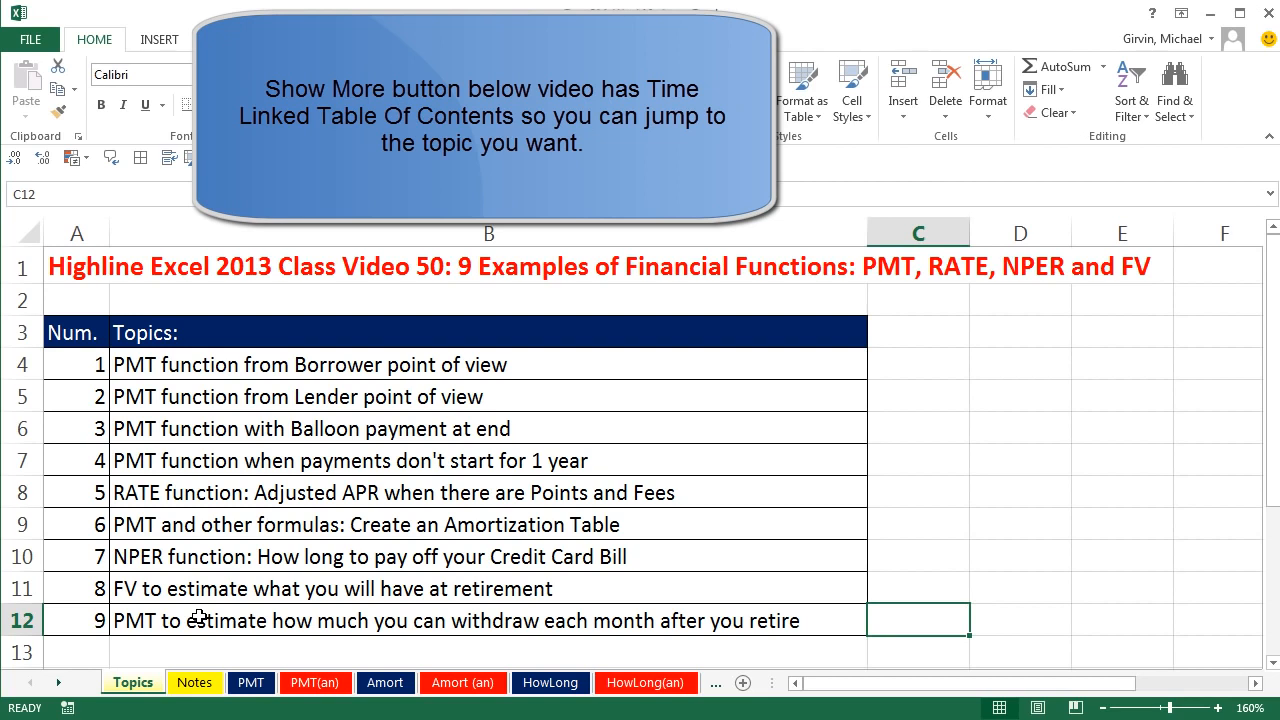
Step: Read through the Notes sheet on the PMT, FV, RATE and NPER functions, their arguments and the cash flow rules
click(196, 684)
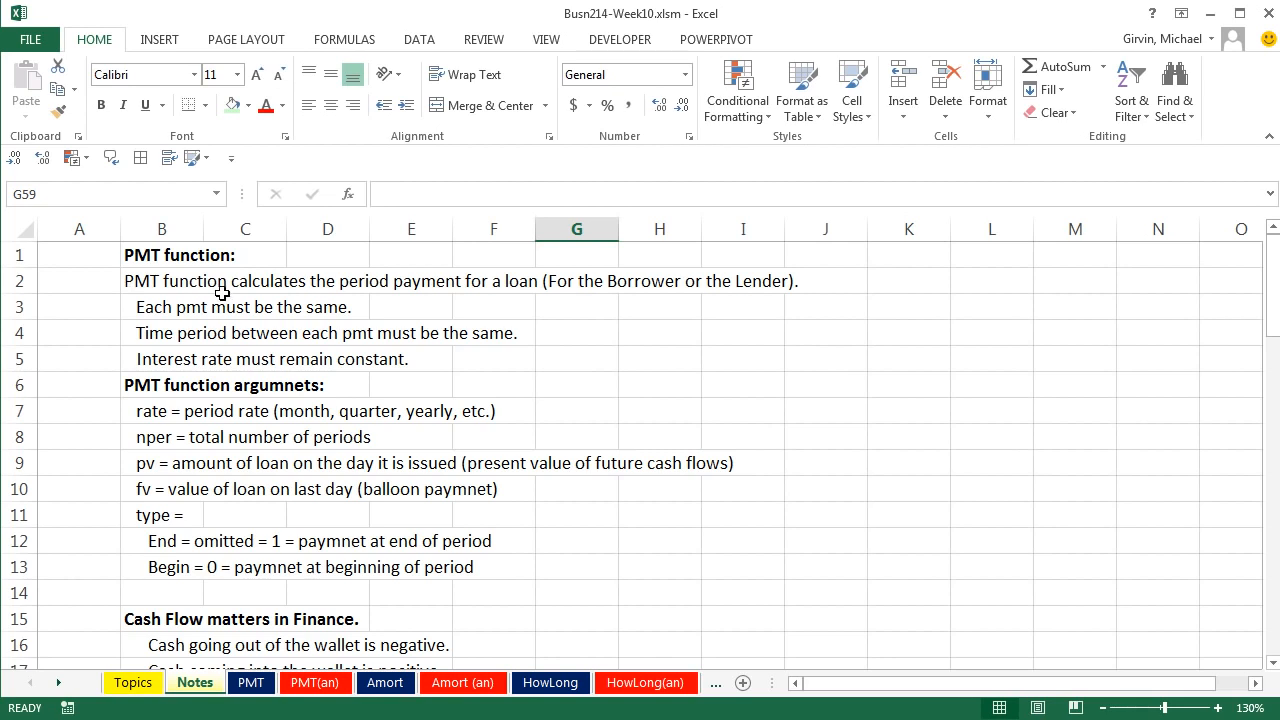
scroll(423, 549, down, 7)
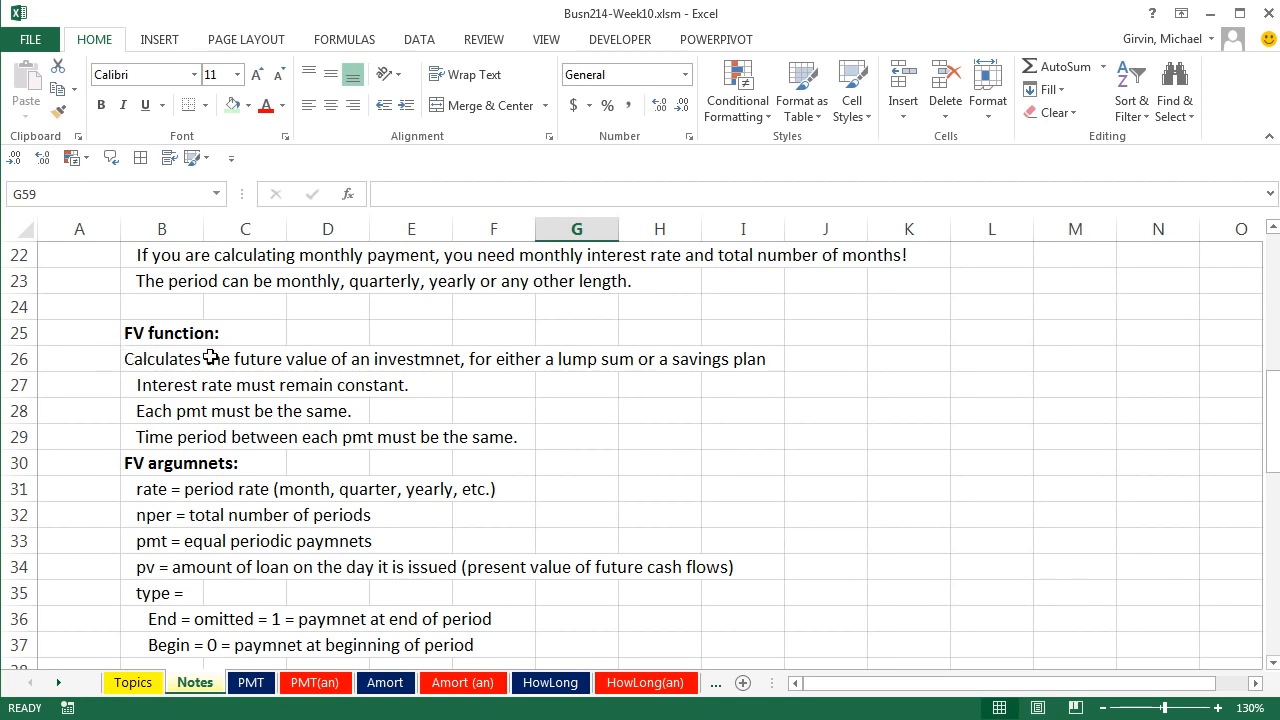
scroll(220, 360, down, 6)
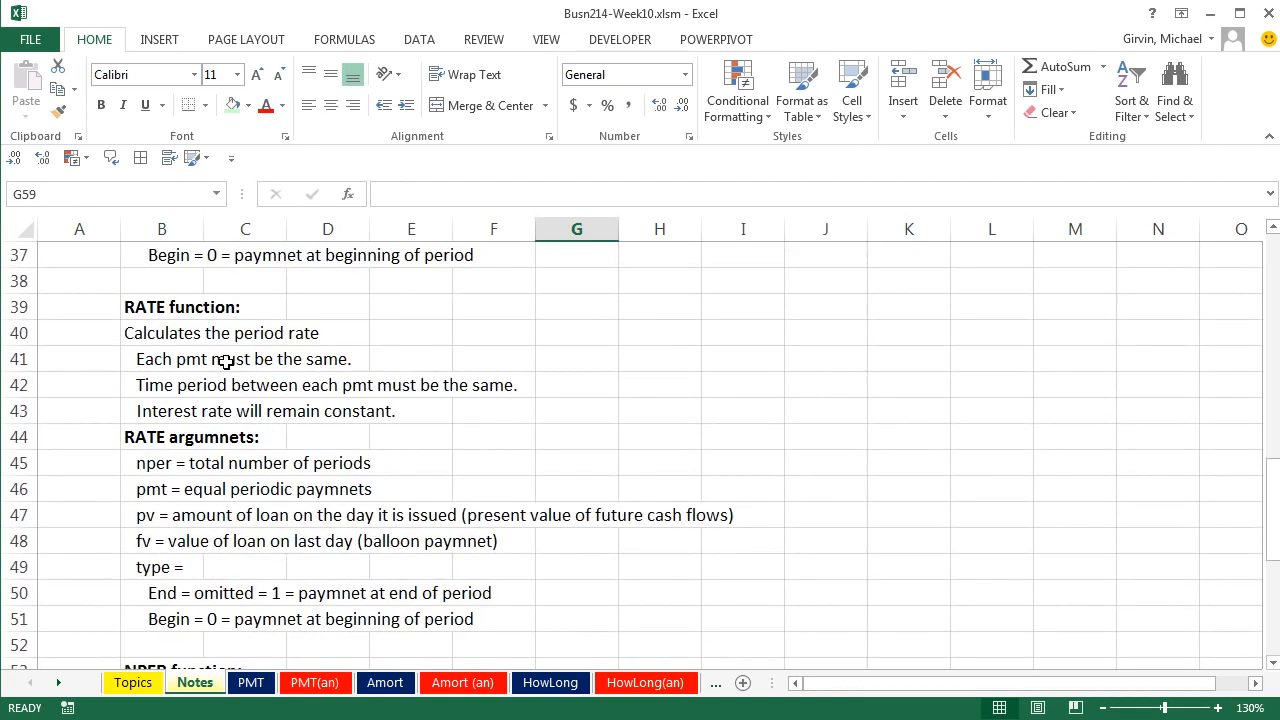
scroll(223, 363, up, 1)
scroll(160, 325, down, 5)
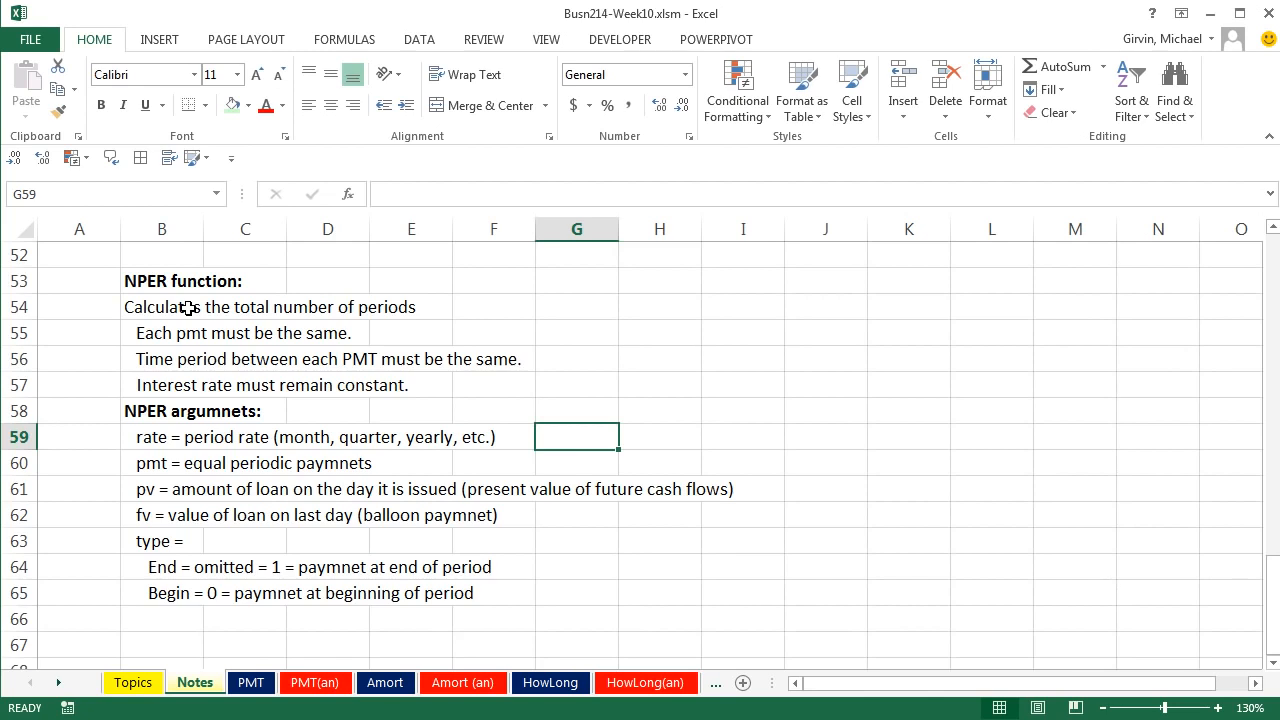
key(ctrl+Home)
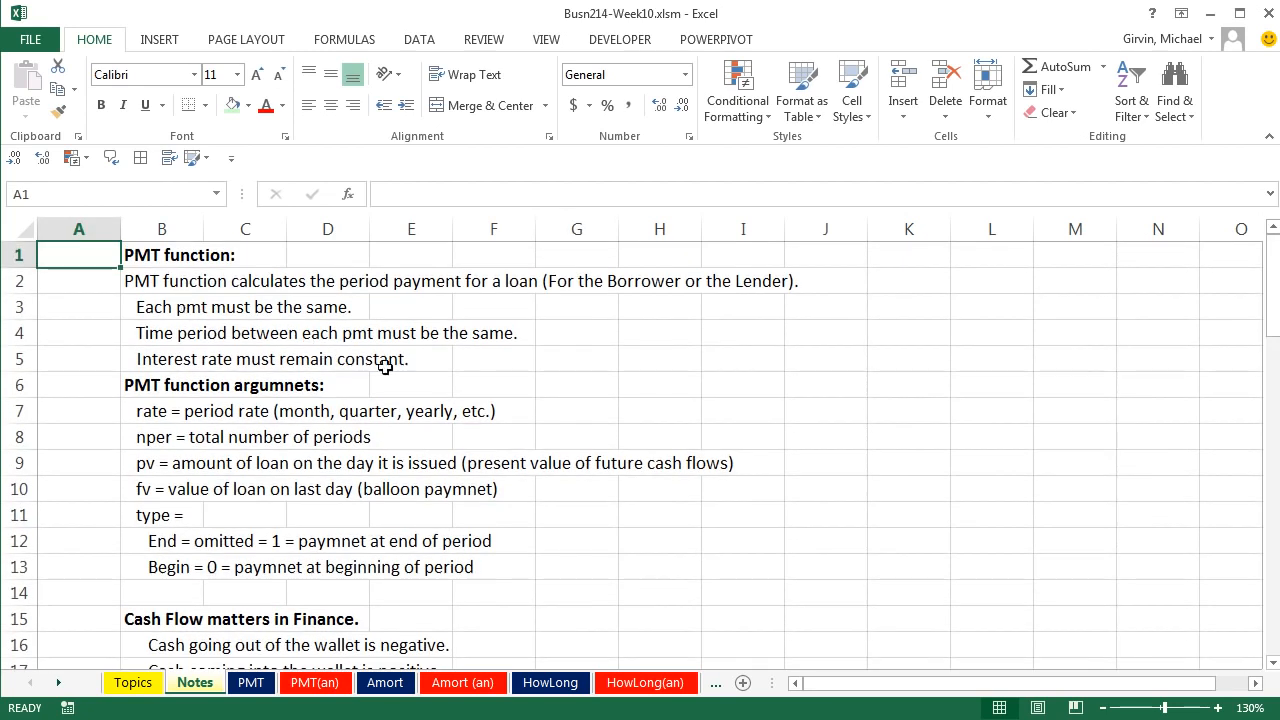
scroll(462, 382, down, 1)
scroll(462, 382, down, 3)
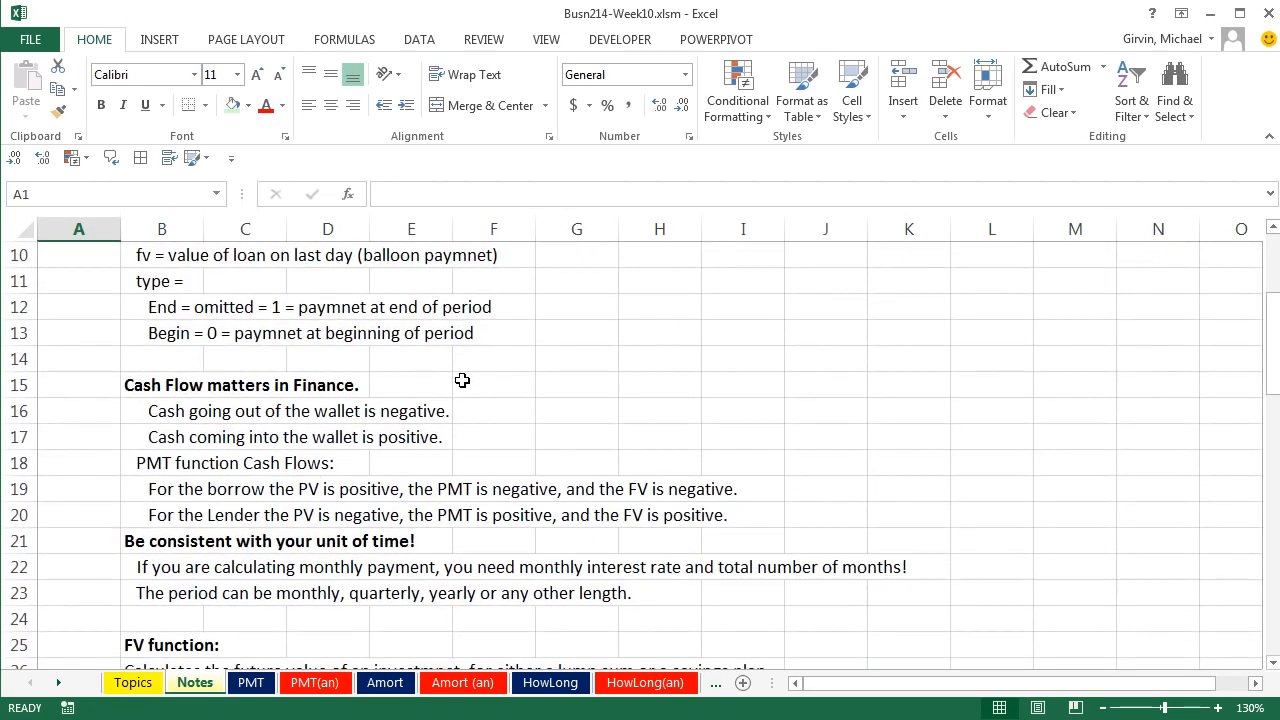
scroll(462, 380, down, 1)
scroll(462, 380, up, 1)
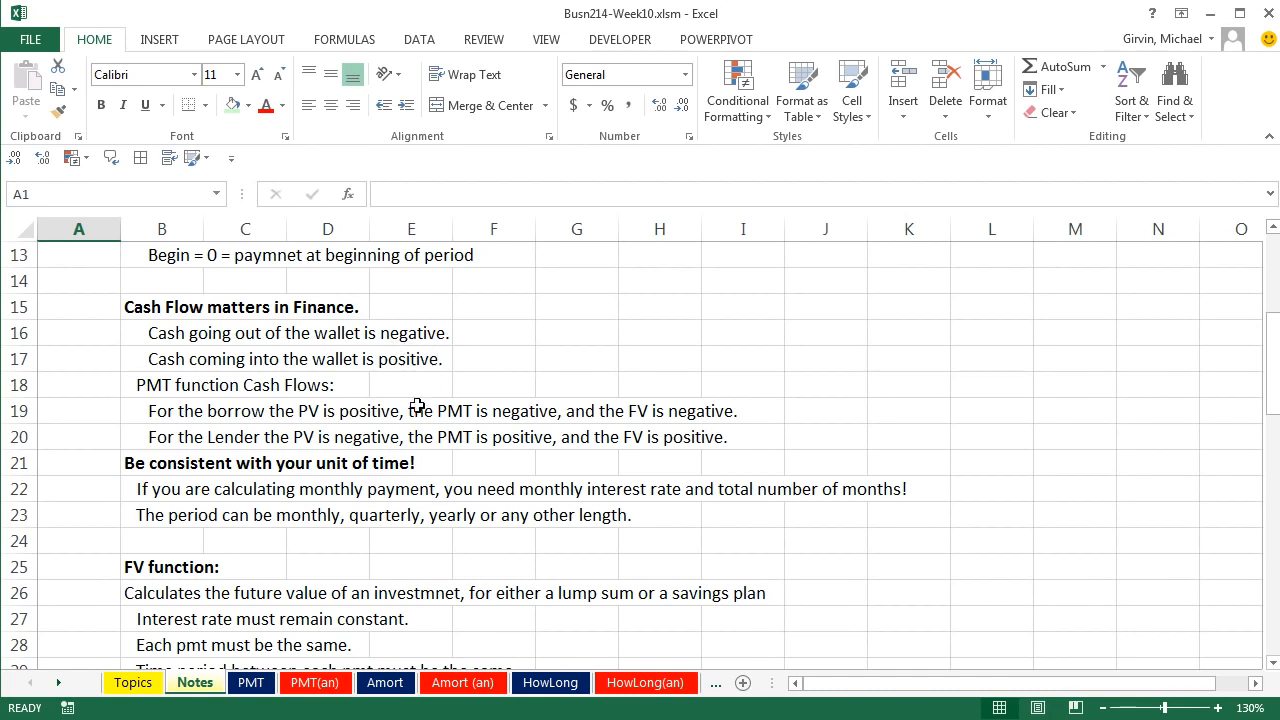
scroll(404, 446, up, 2)
scroll(400, 452, up, 2)
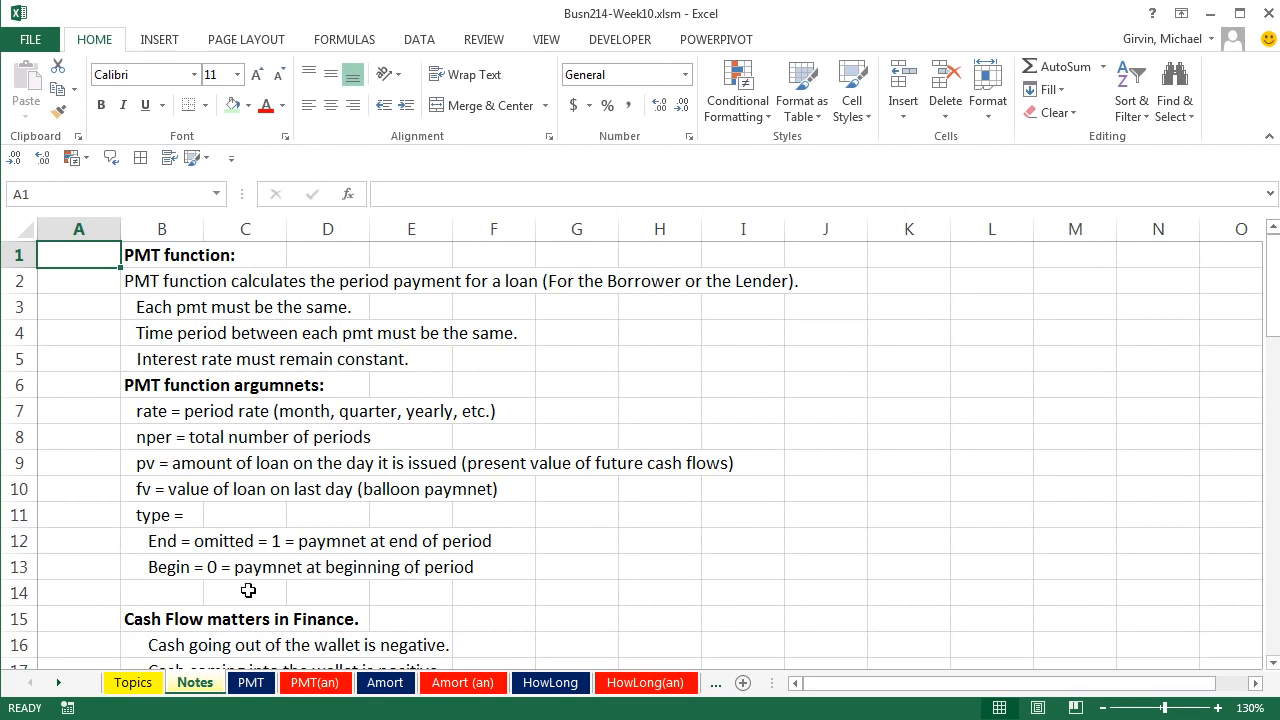
Step: Open the PMT sheet and examine the car price, down payment and loan amount formula in the borrower example
click(260, 688)
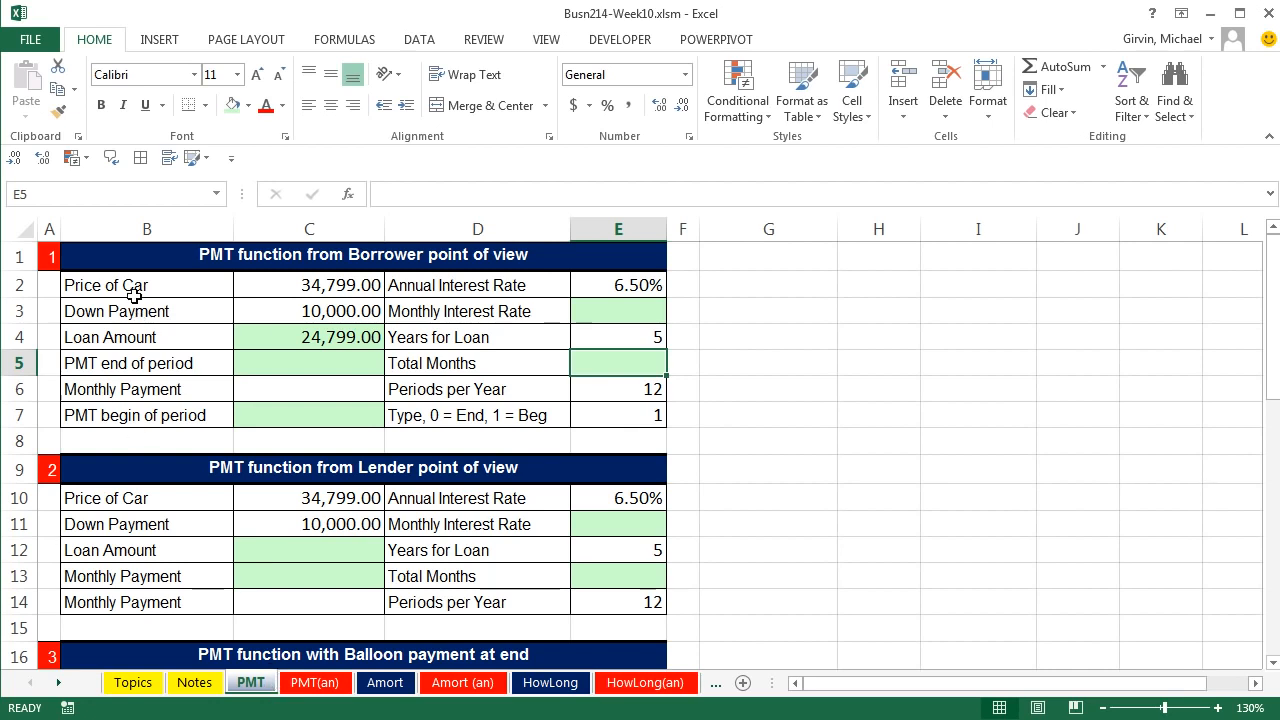
click(296, 285)
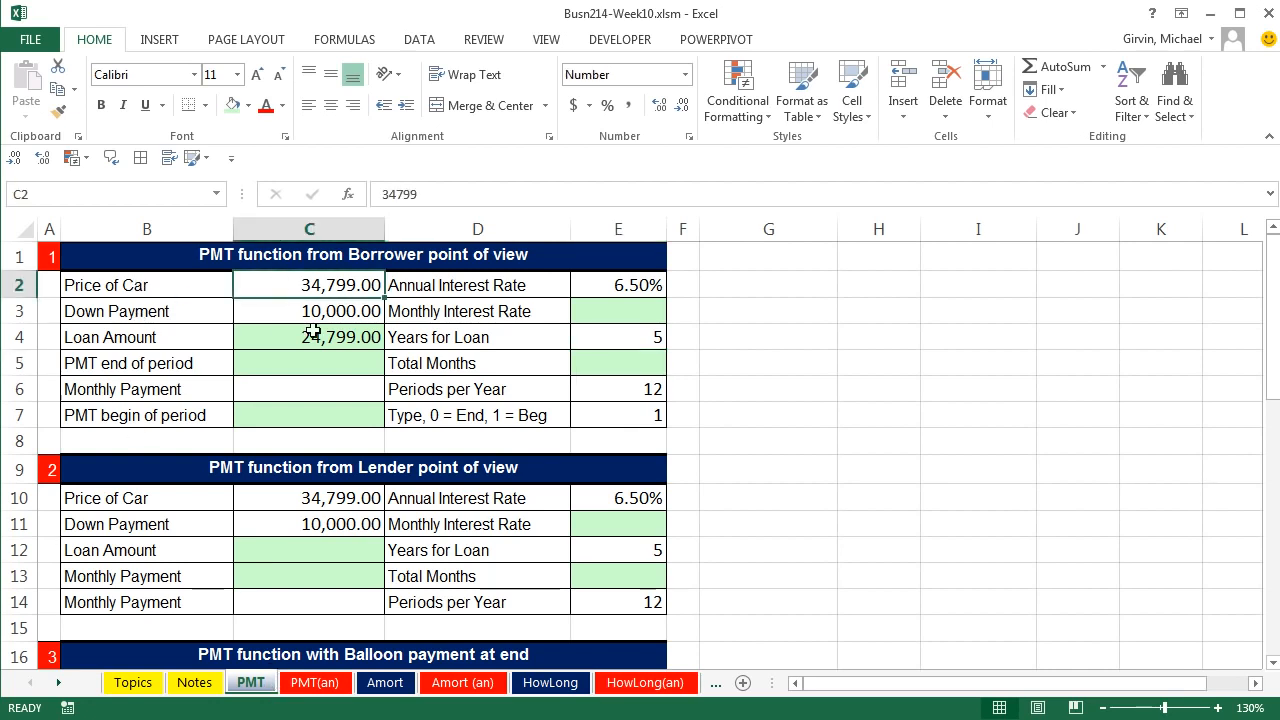
click(298, 311)
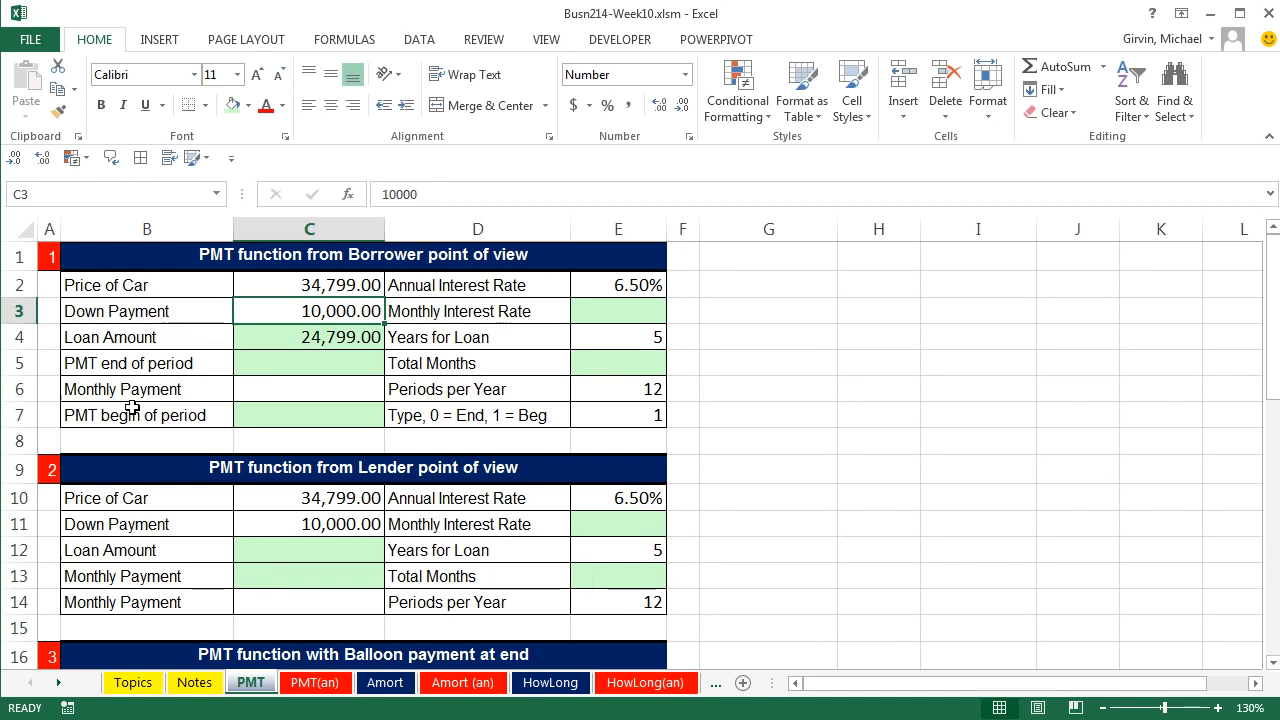
double_click(292, 340)
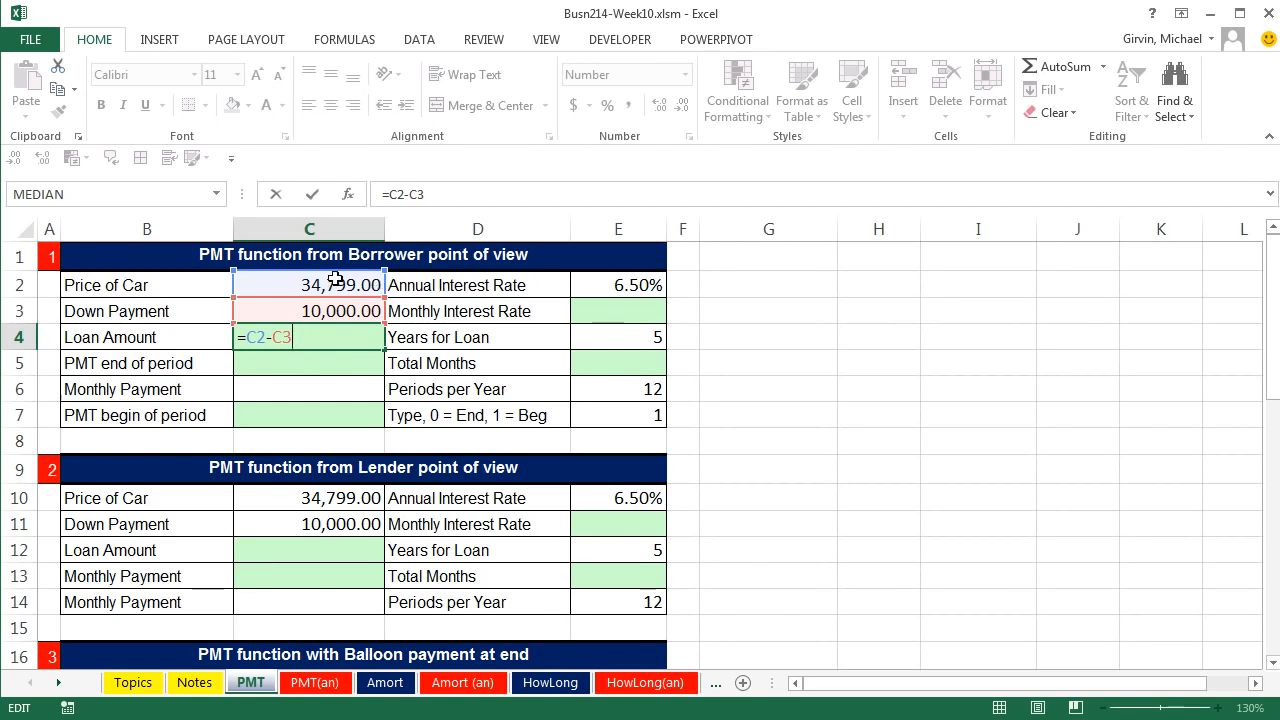
key(ctrl+Return)
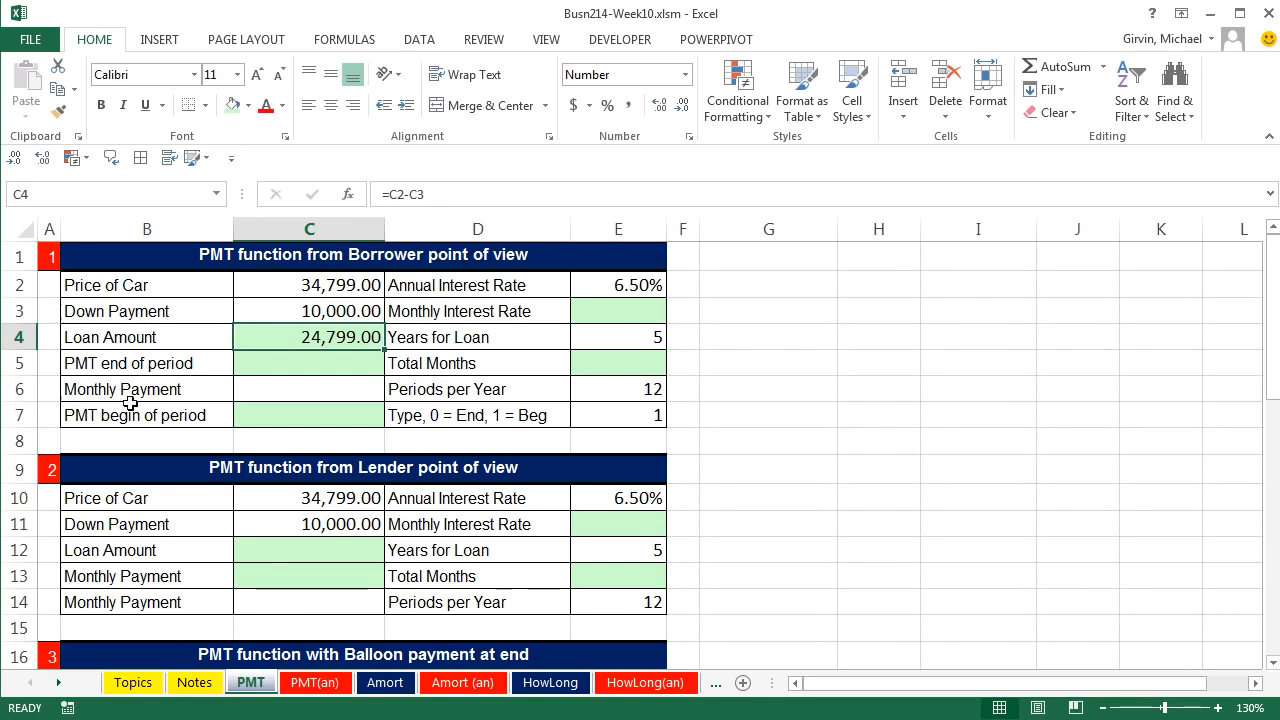
Step: Calculate the borrower's monthly interest rate in E3 with the formula =E2/E6
click(612, 316)
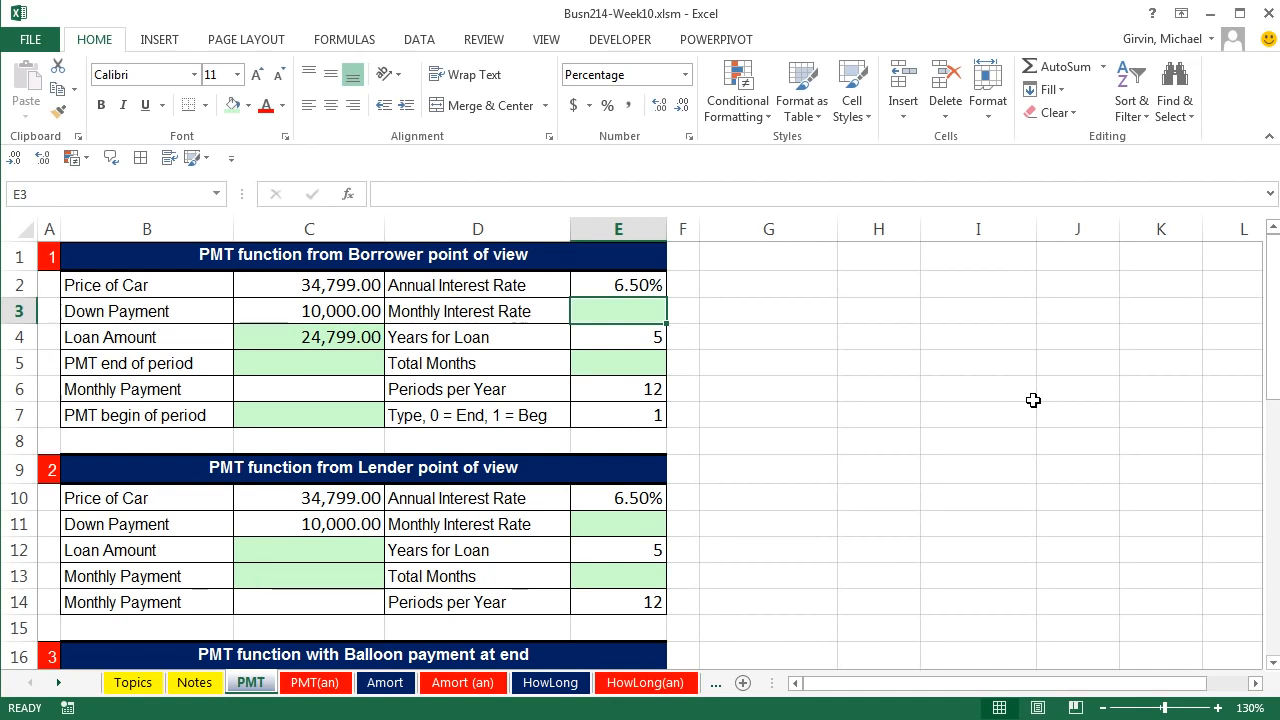
text(=)
key(Up)
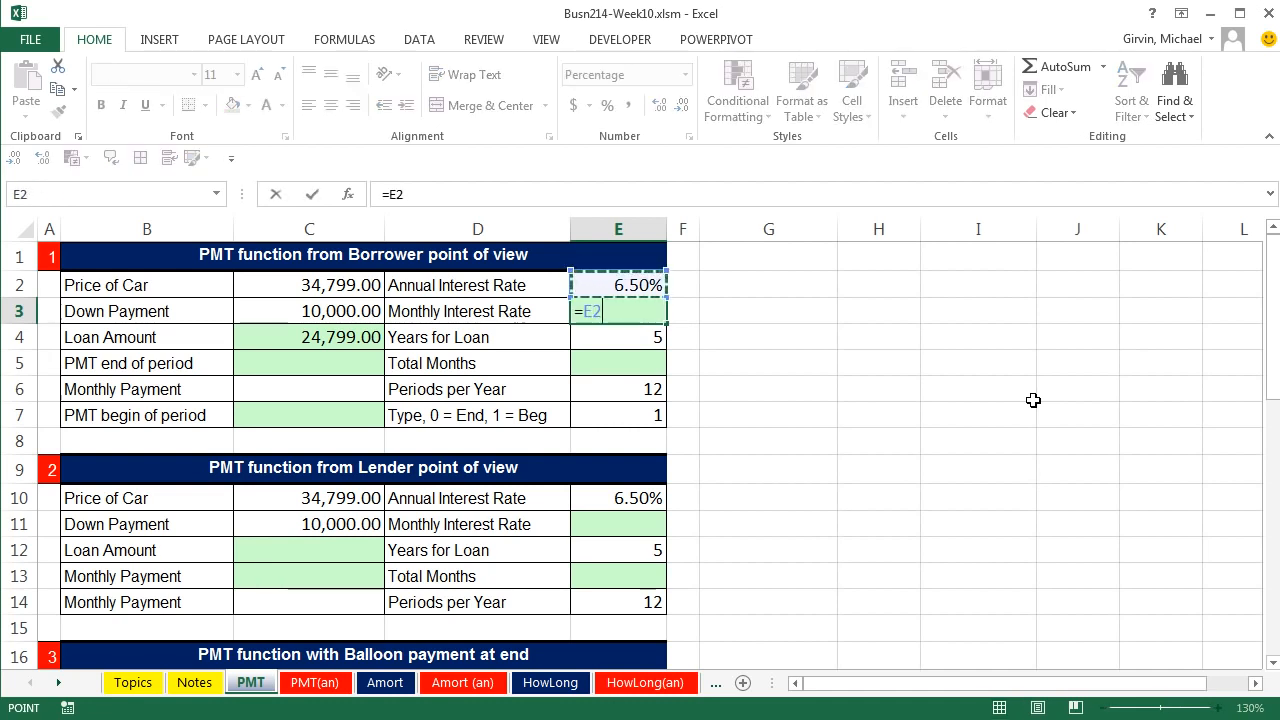
text(/)
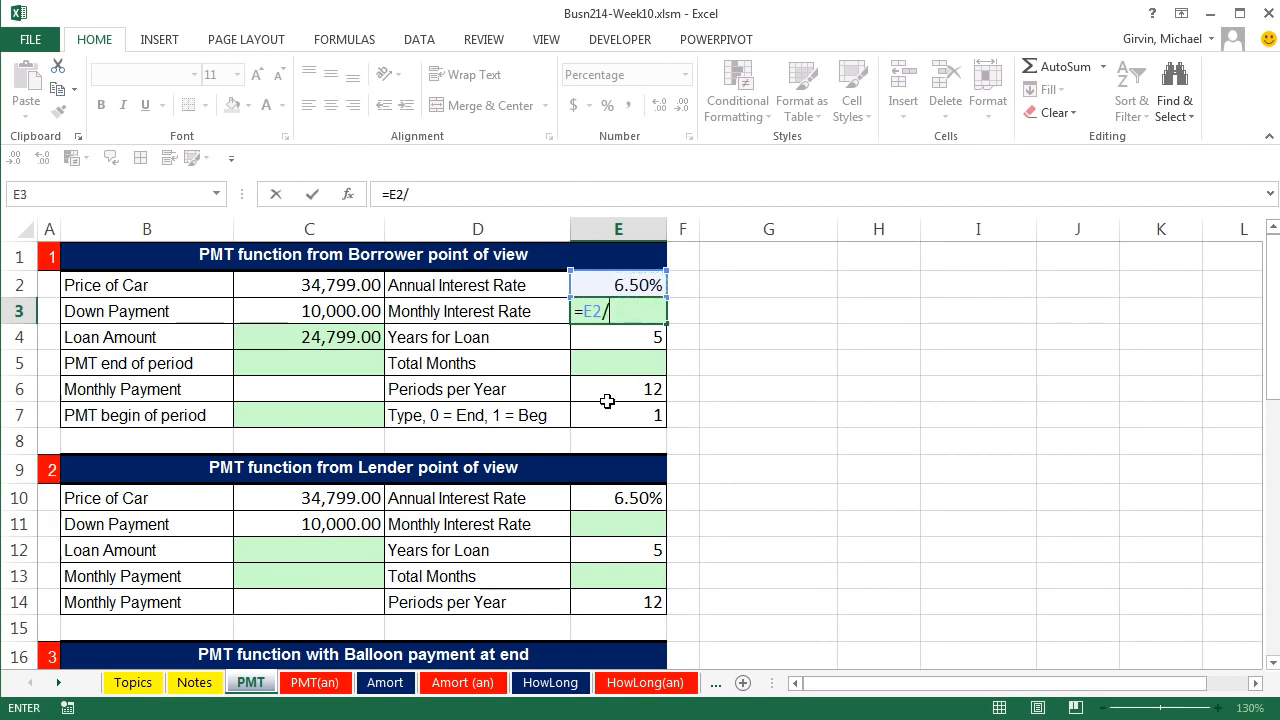
click(611, 389)
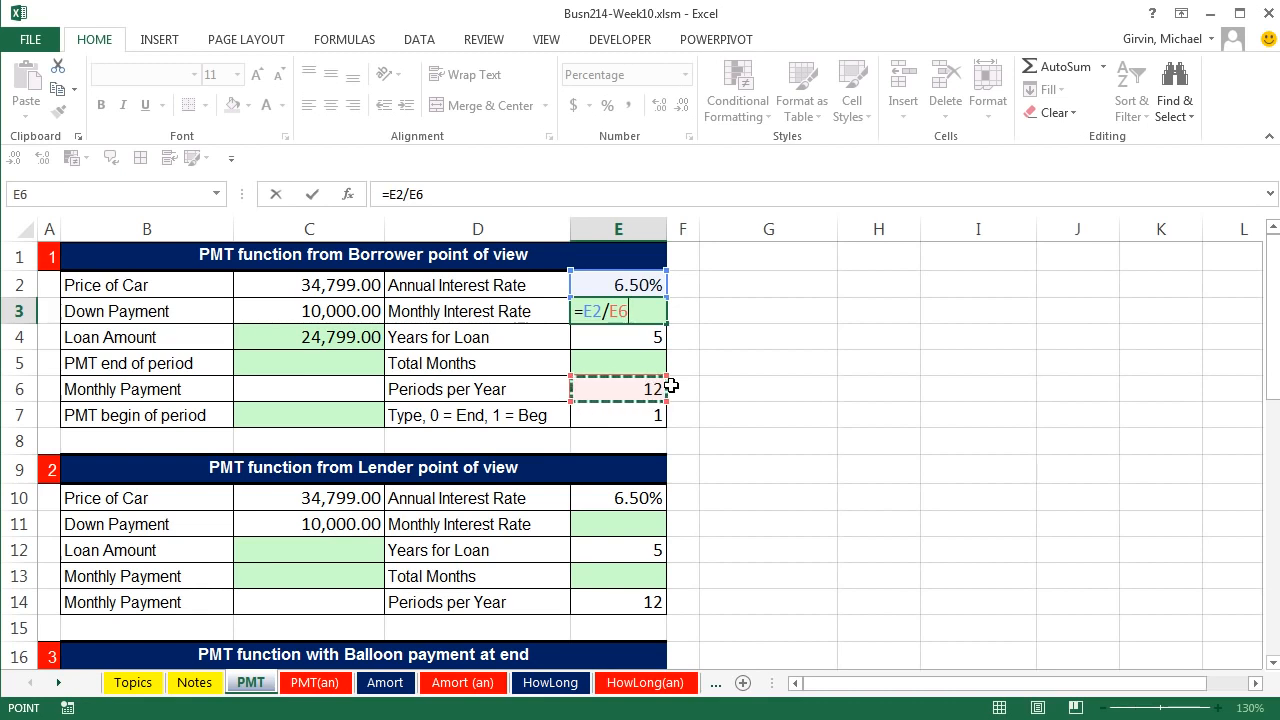
key(Return)
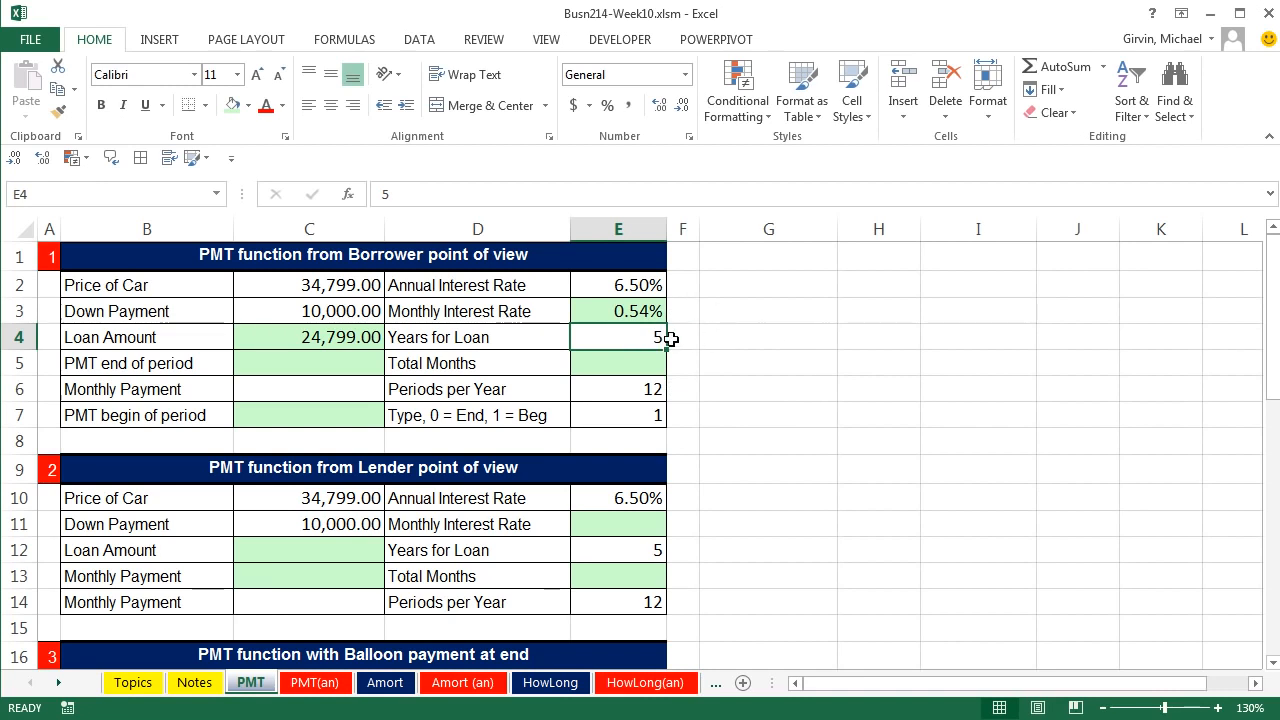
Step: Calculate the borrower loan's total months in E5 with the formula =E4*E6
click(651, 366)
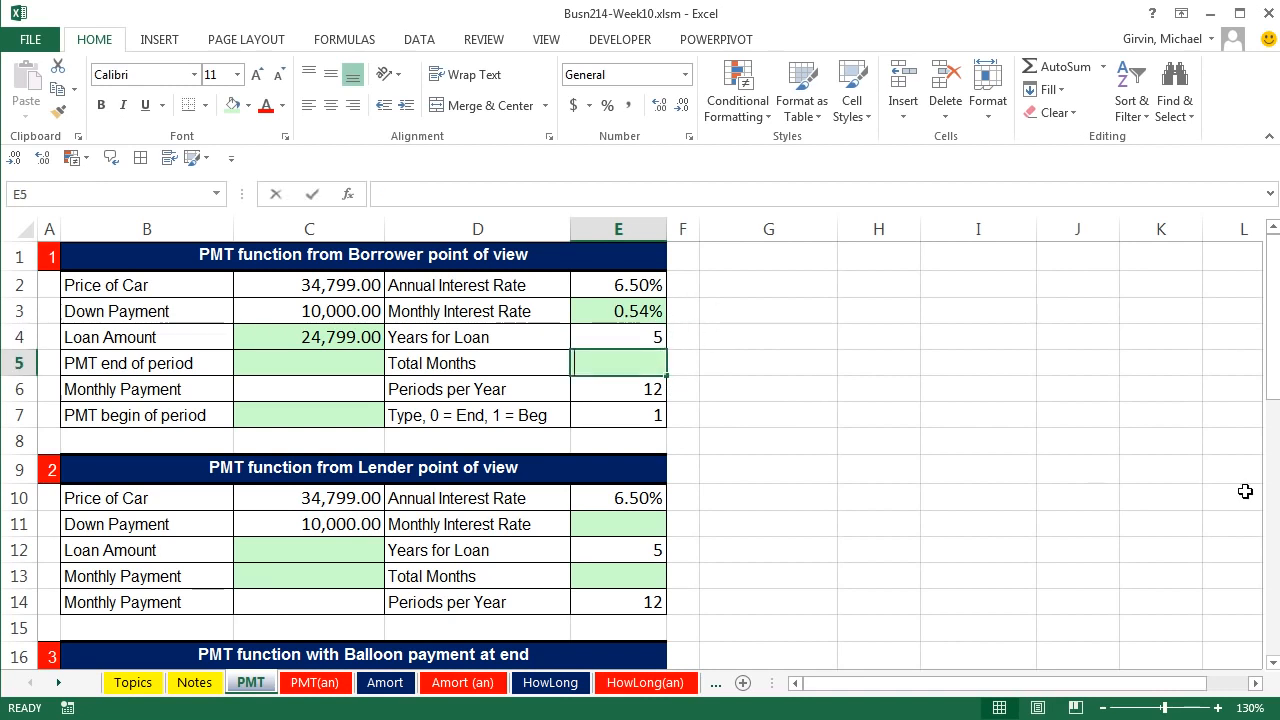
text(=)
key(Up)
text(*)
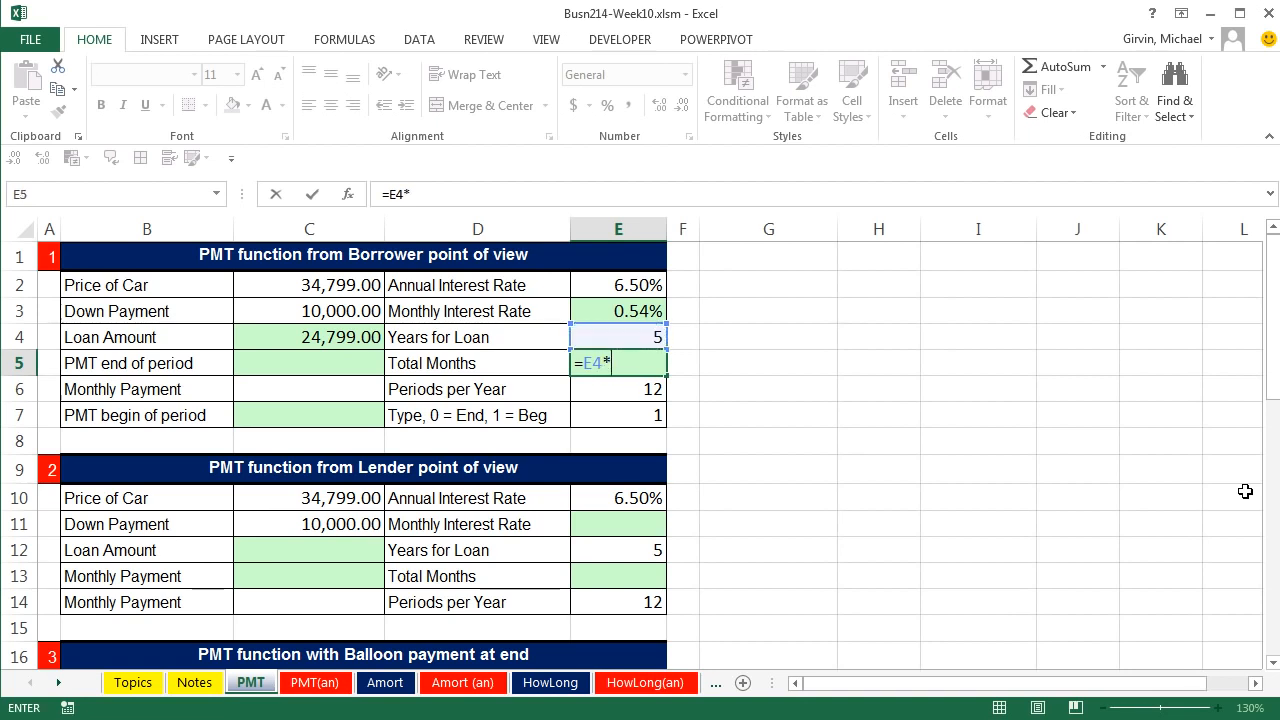
click(621, 392)
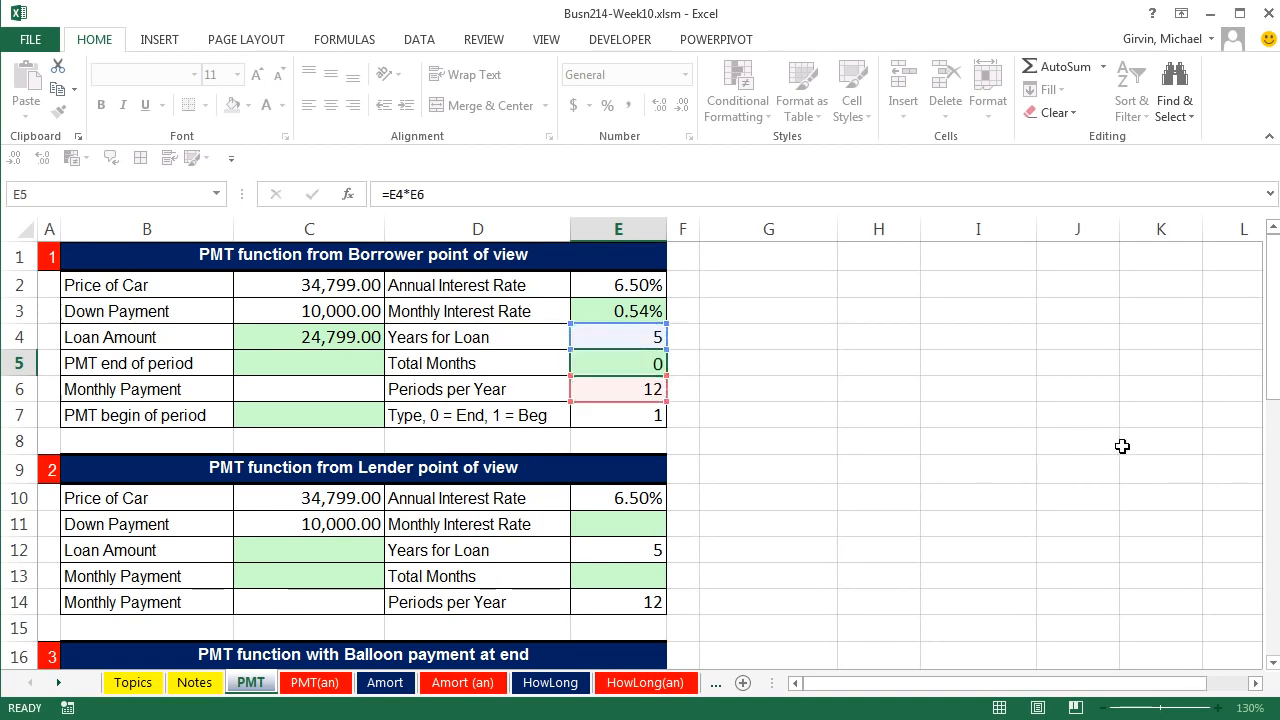
key(Return)
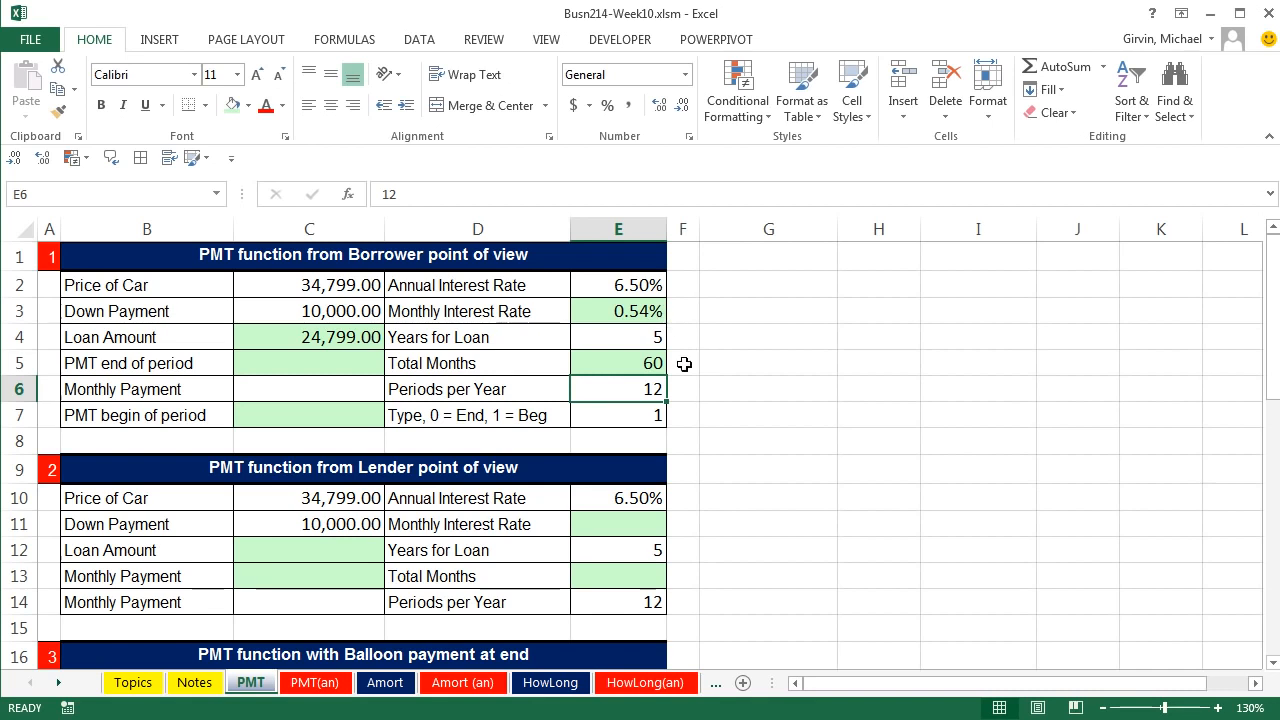
Step: Begin a PMT formula in C5 with E3 as the rate, E5 as nper and C4 as pv
click(305, 362)
text(=pm)
key(Tab)
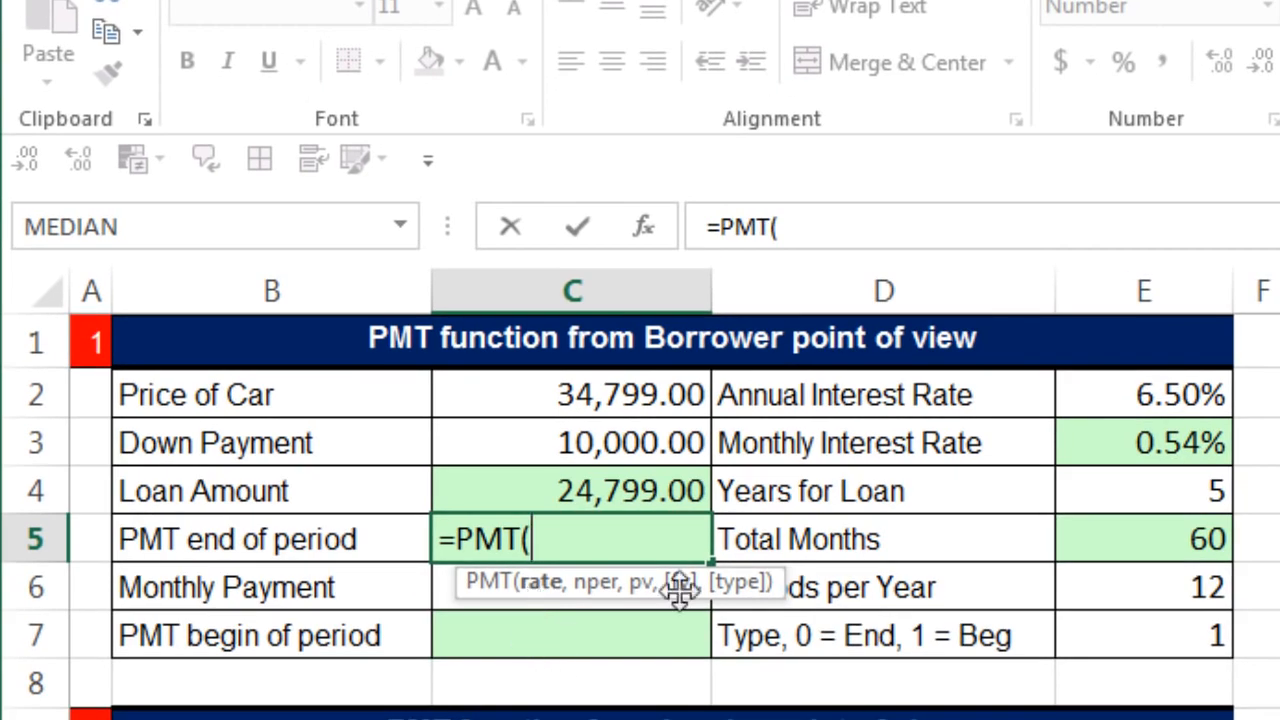
click(1176, 451)
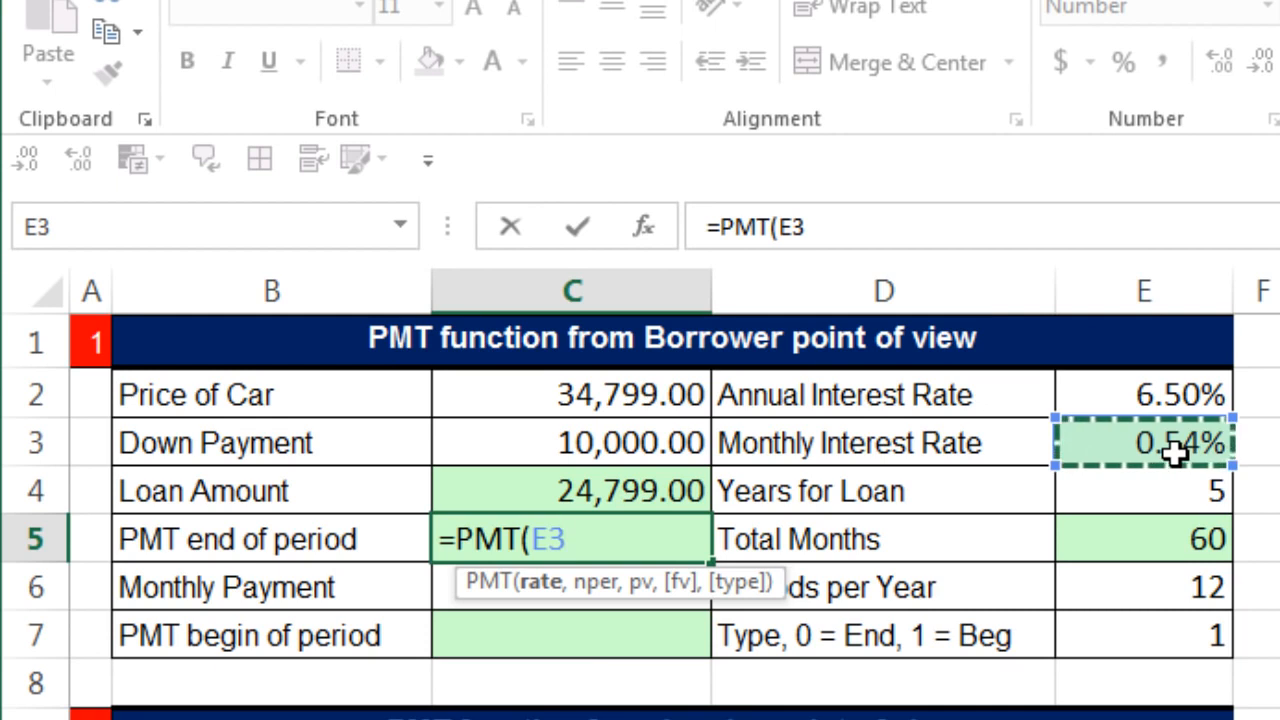
text(,)
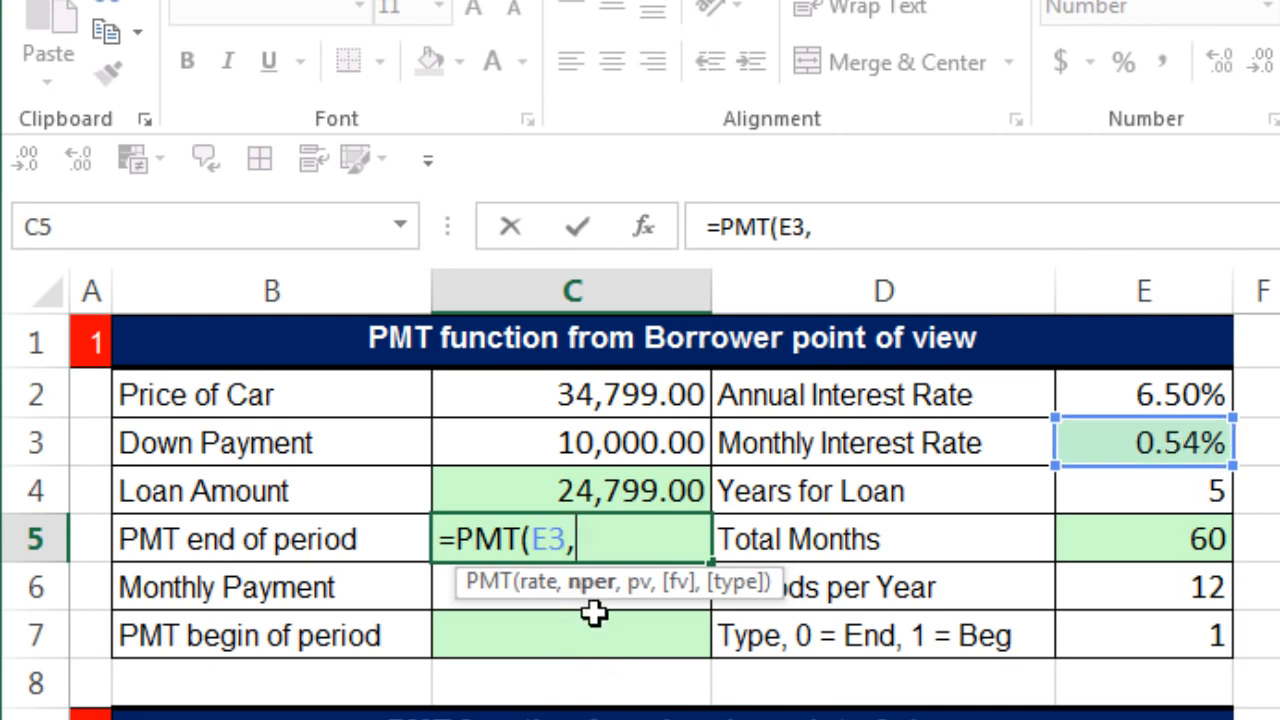
click(1117, 543)
text(,)
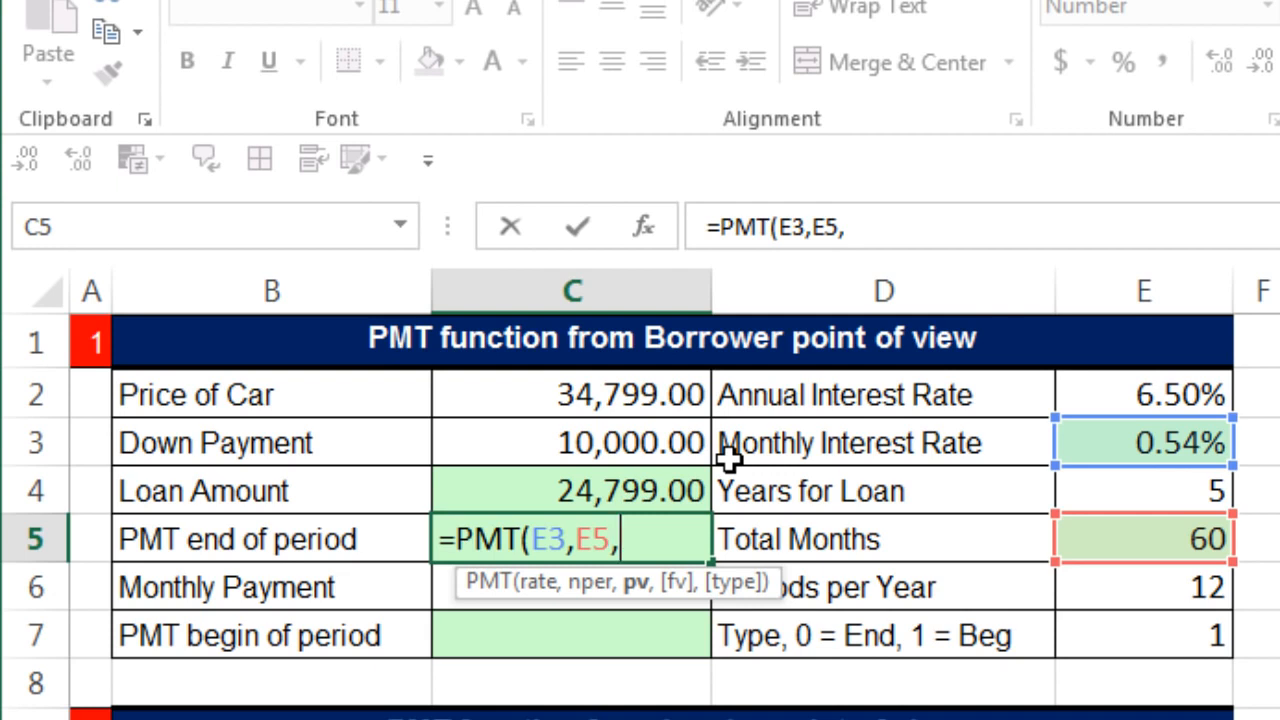
click(612, 492)
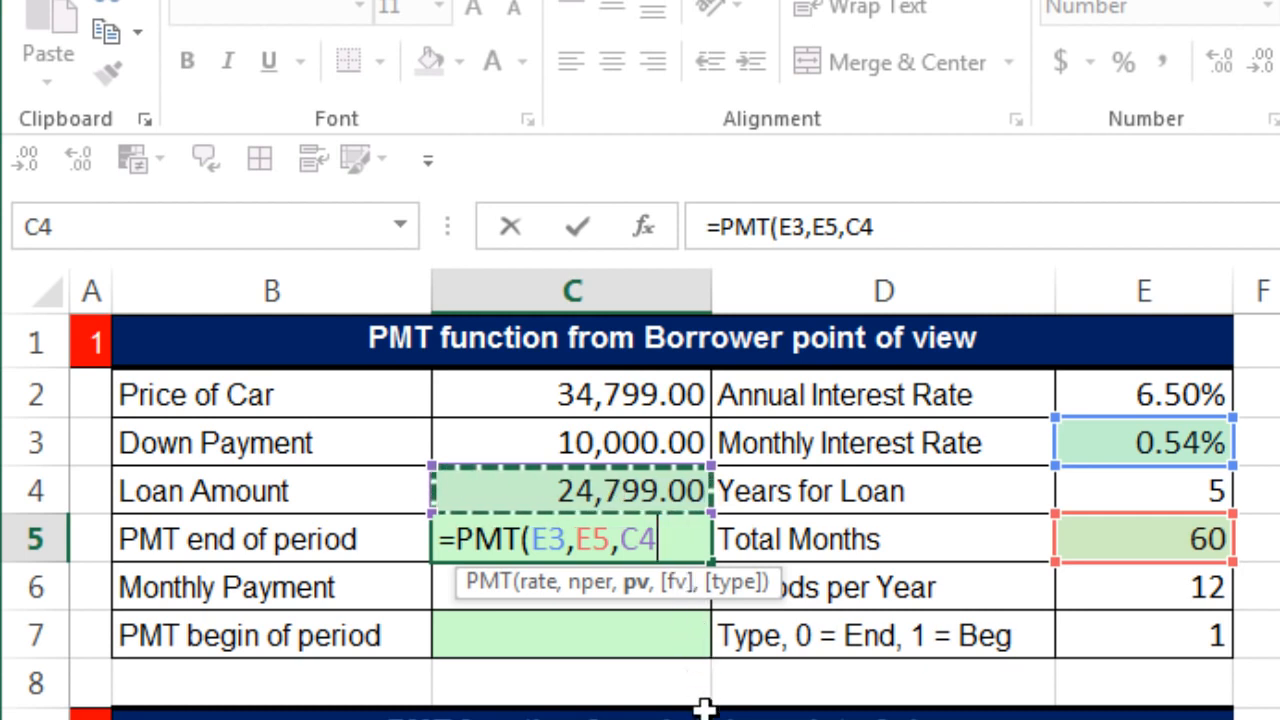
text(,)
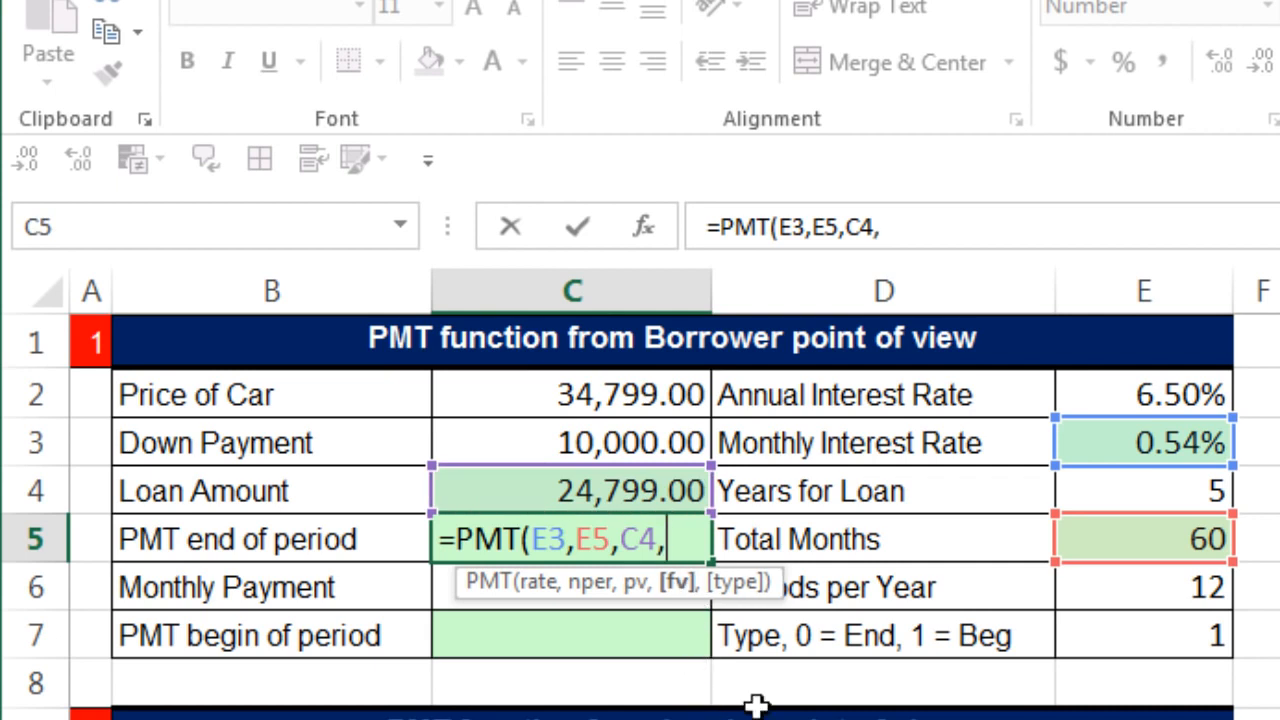
text(,)
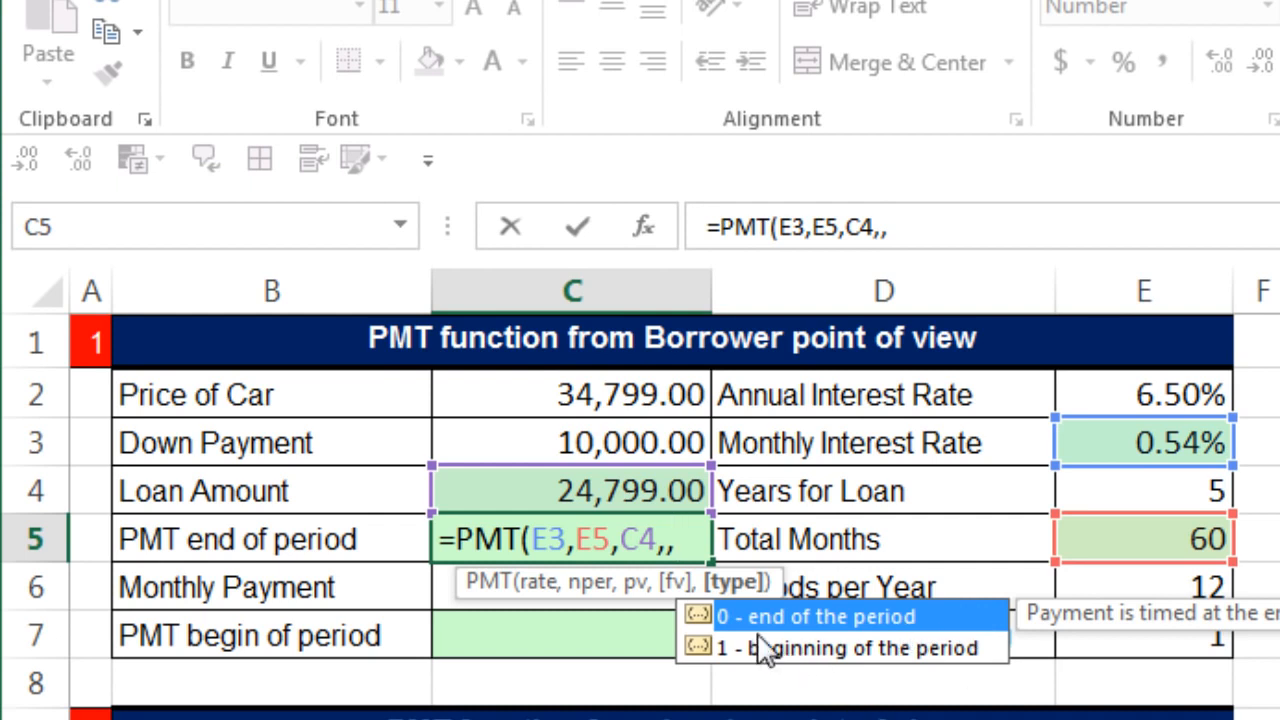
key(BackSpace)
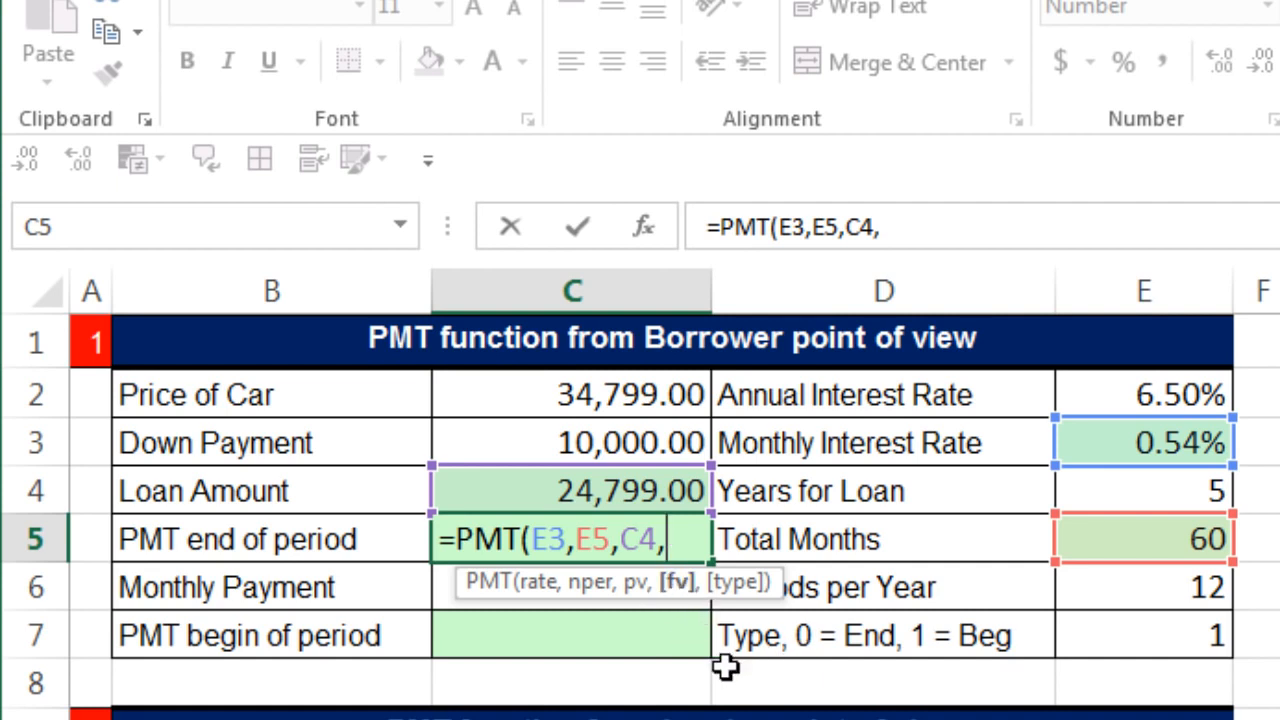
key(BackSpace)
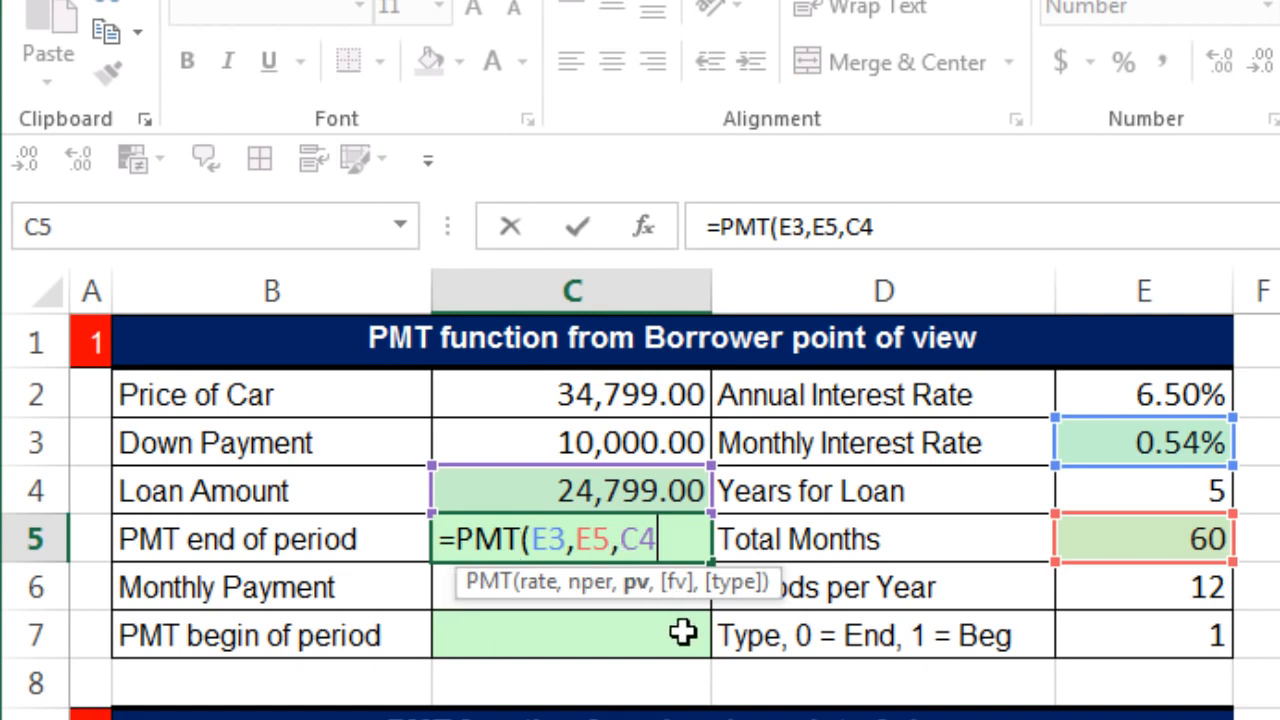
Step: Complete the end-of-period payment formula in C5 as =PMT(E3,E5,C4), omitting the fv and type arguments
text())
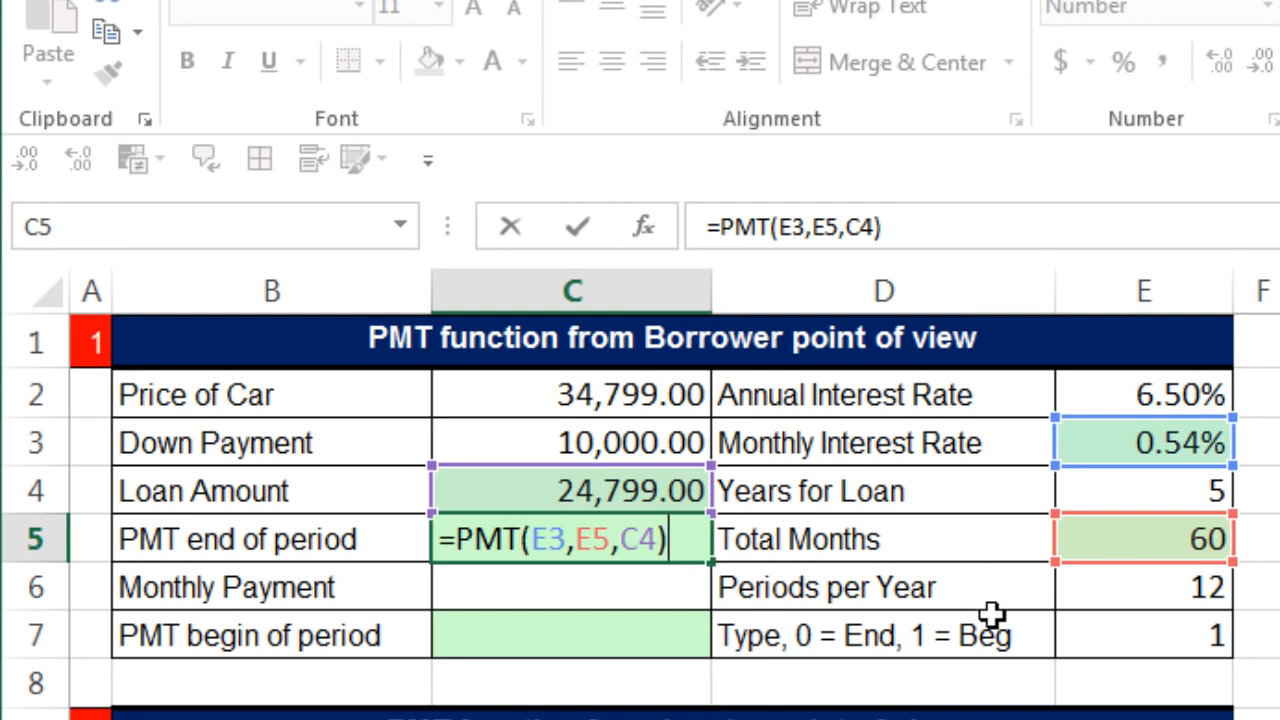
key(Return)
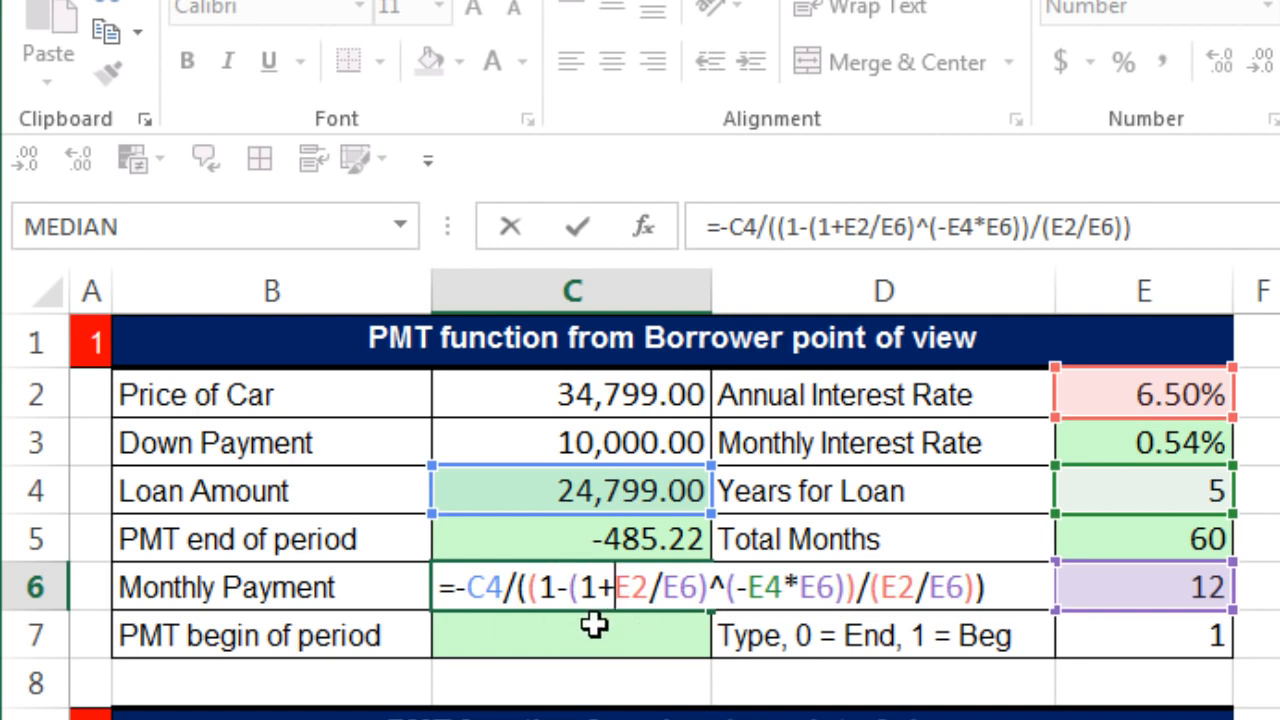
Step: Compare the long-hand monthly payment formula in C6 with the PMT formula in C5, leaving both as they are
key(Return)
double_click(553, 525)
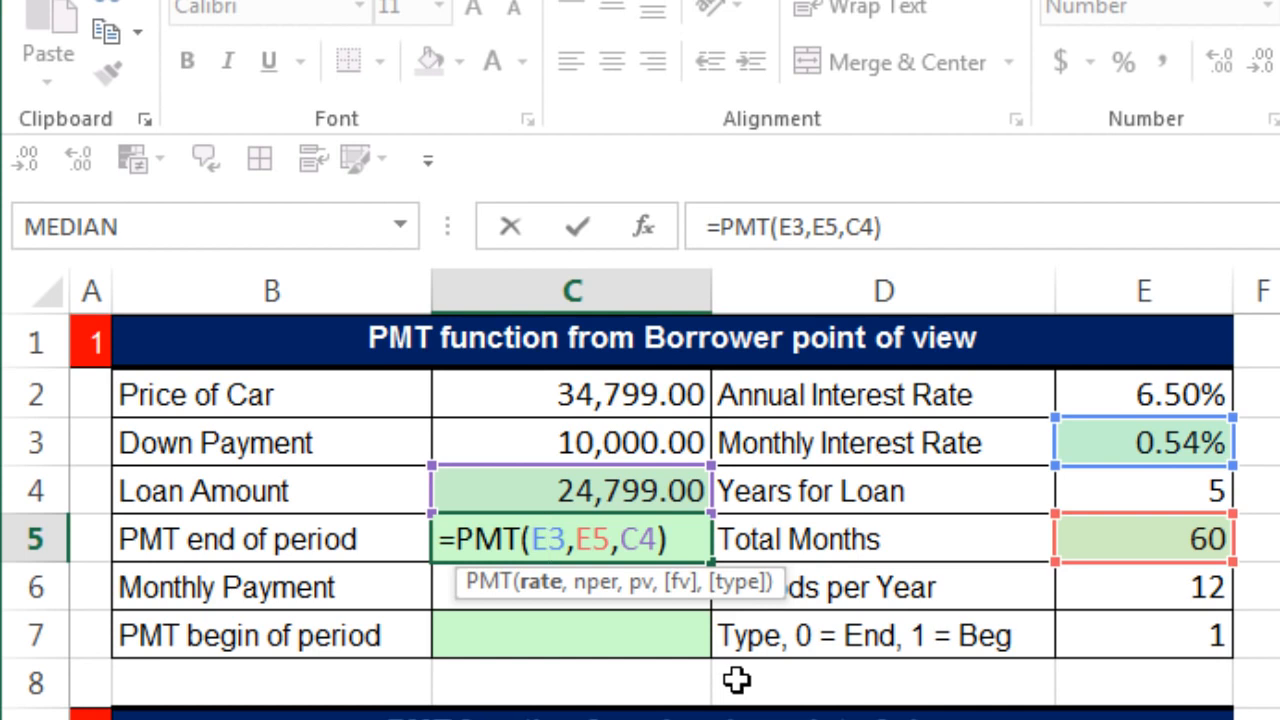
key(Escape)
Step: Begin the beginning-of-period PMT formula in C7 with E3 as the rate, E5 as nper and C4 as pv
click(578, 641)
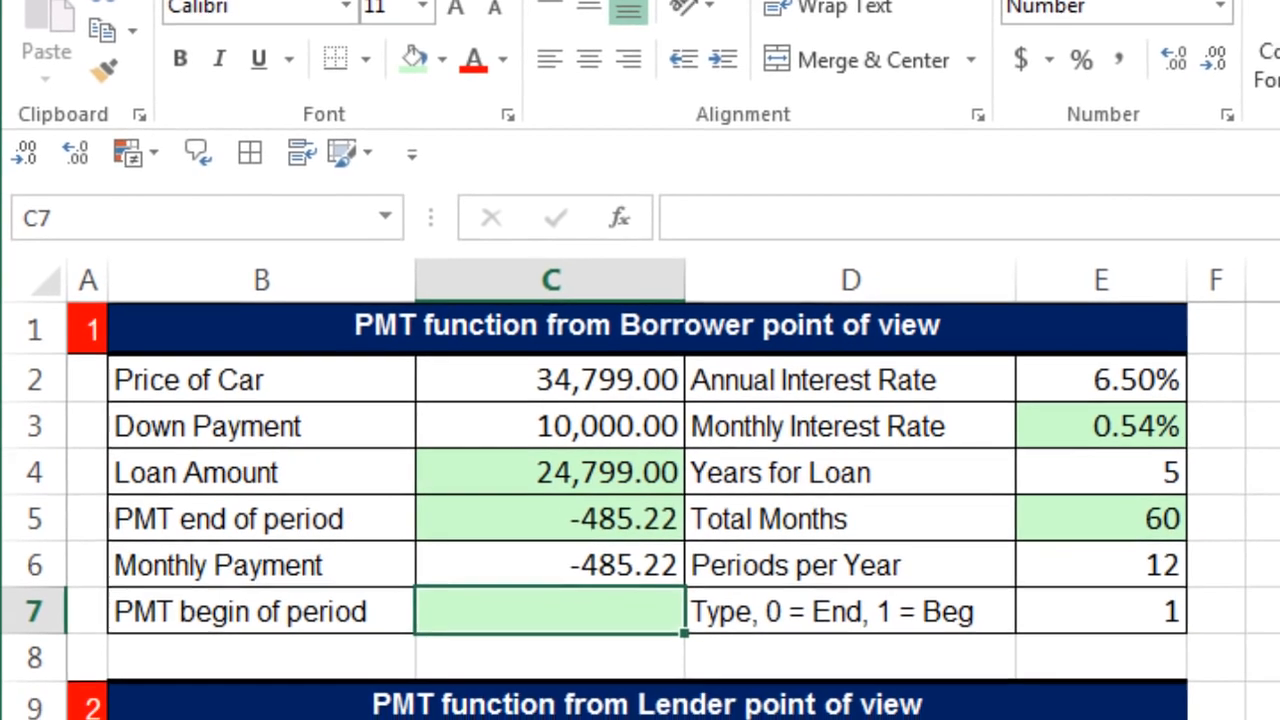
text(=pm)
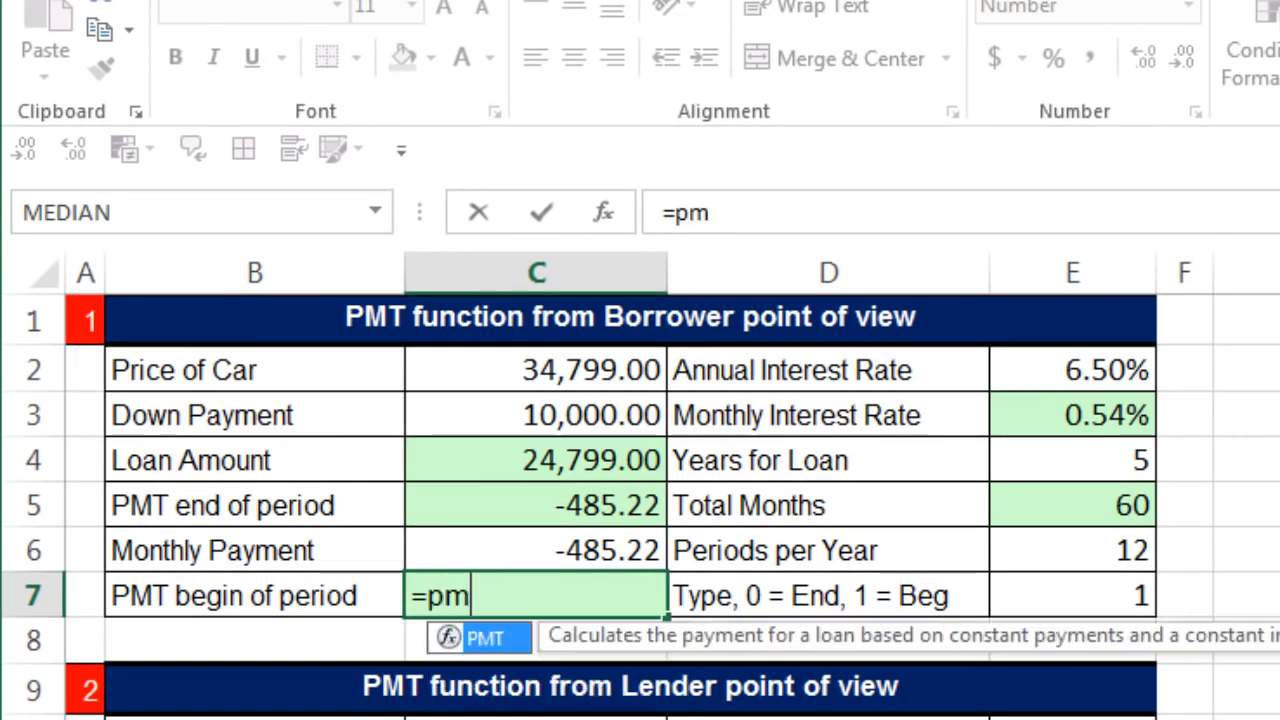
key(Tab)
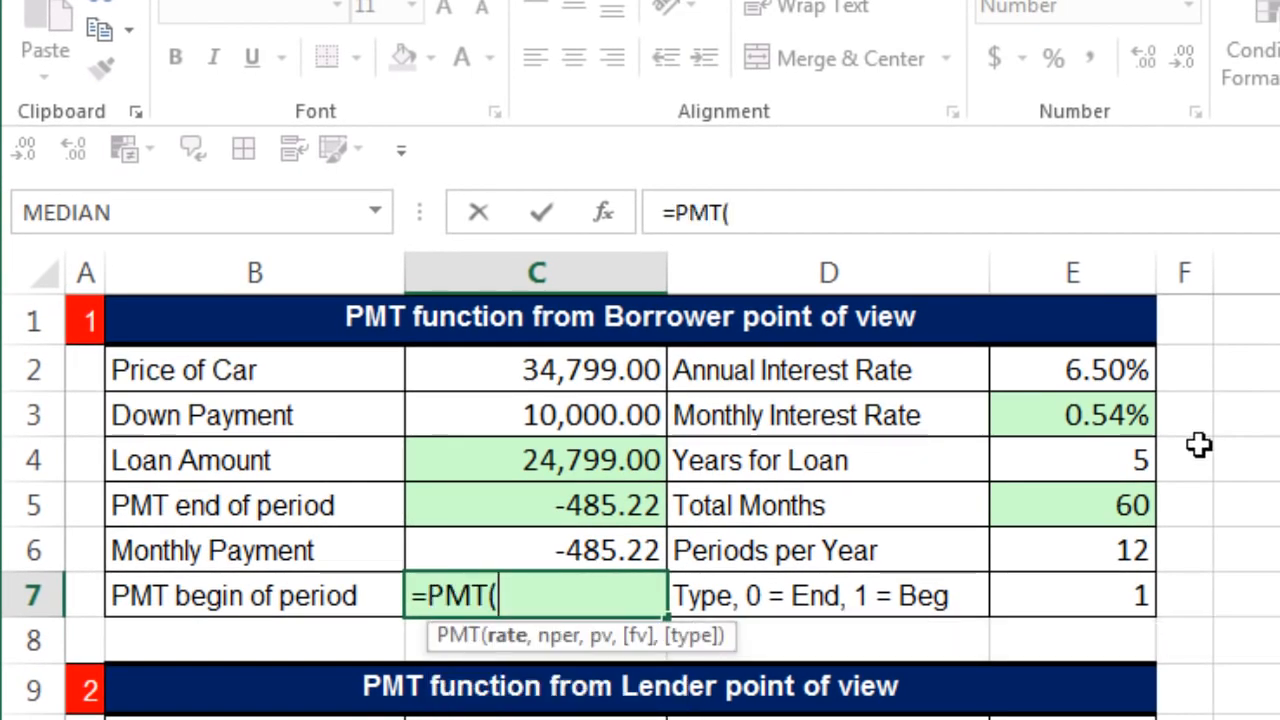
click(1100, 415)
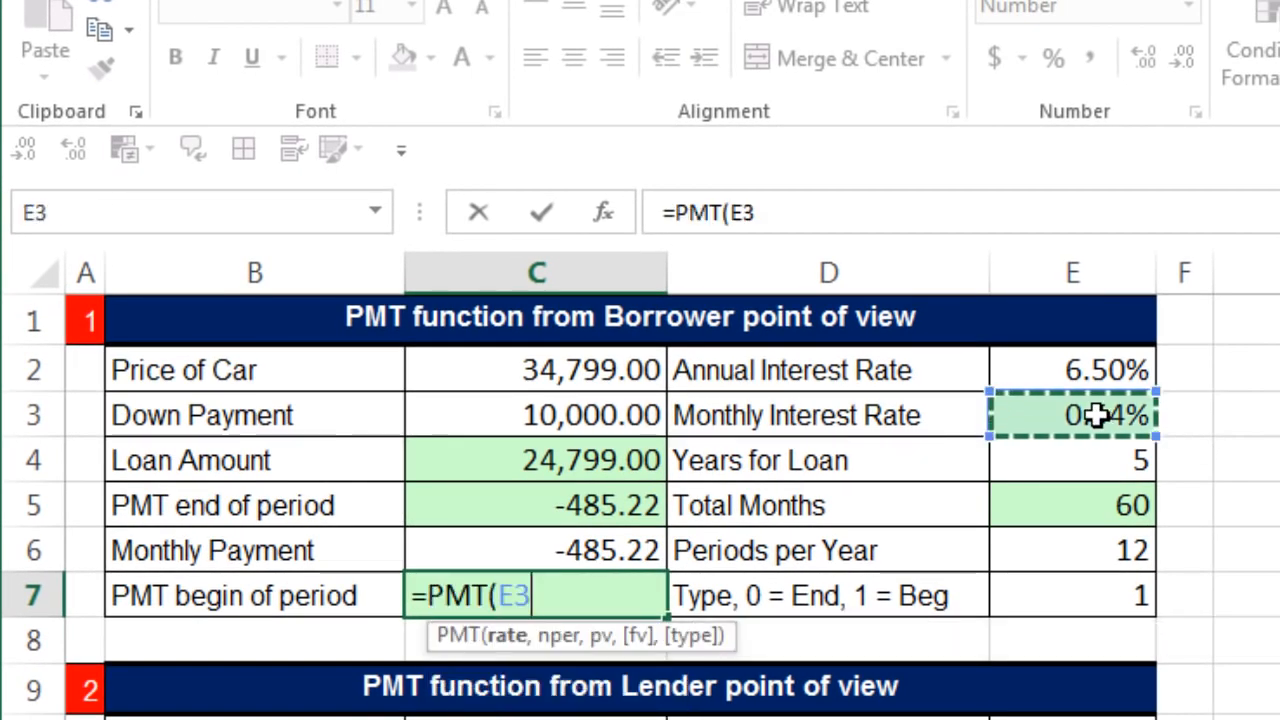
click(1075, 370)
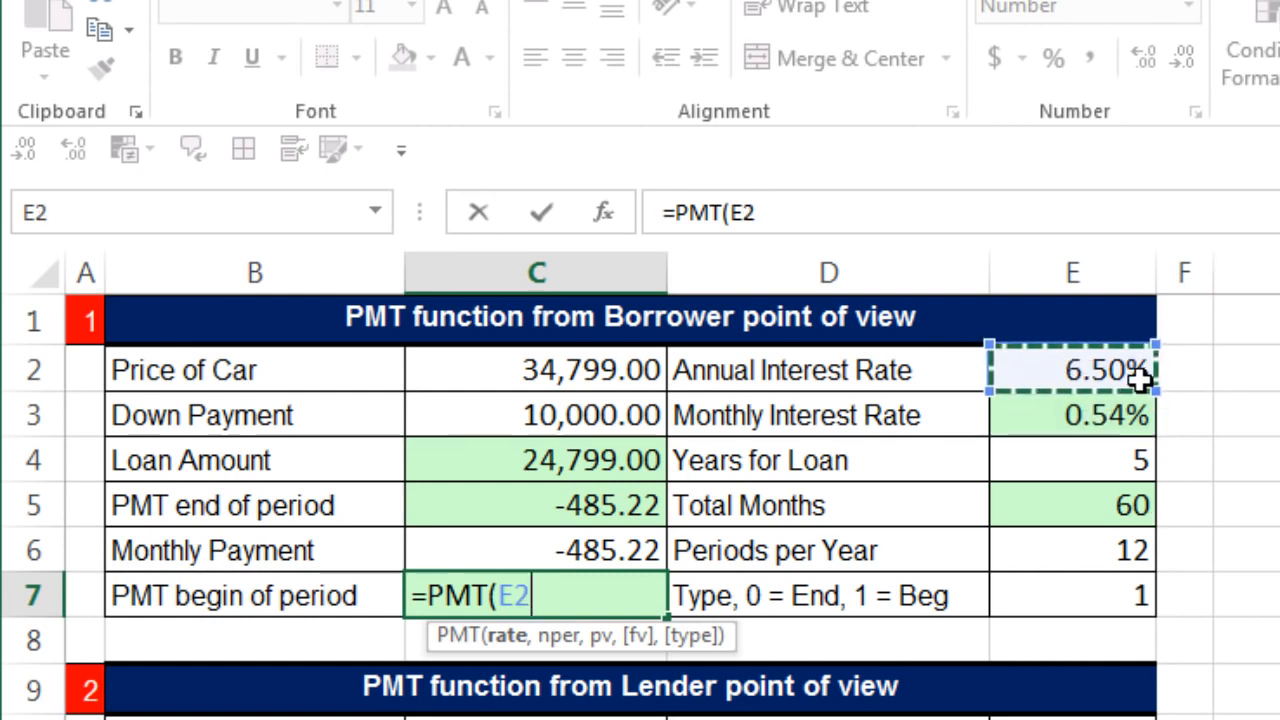
click(1068, 413)
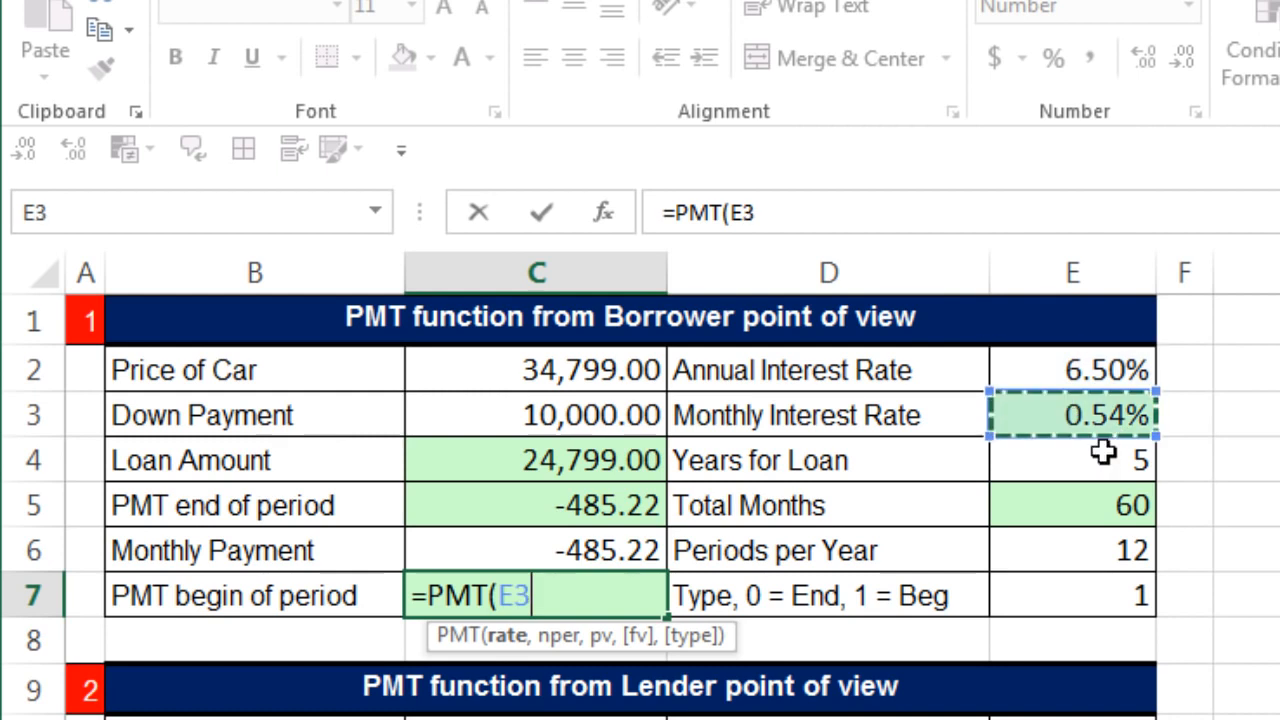
text(,)
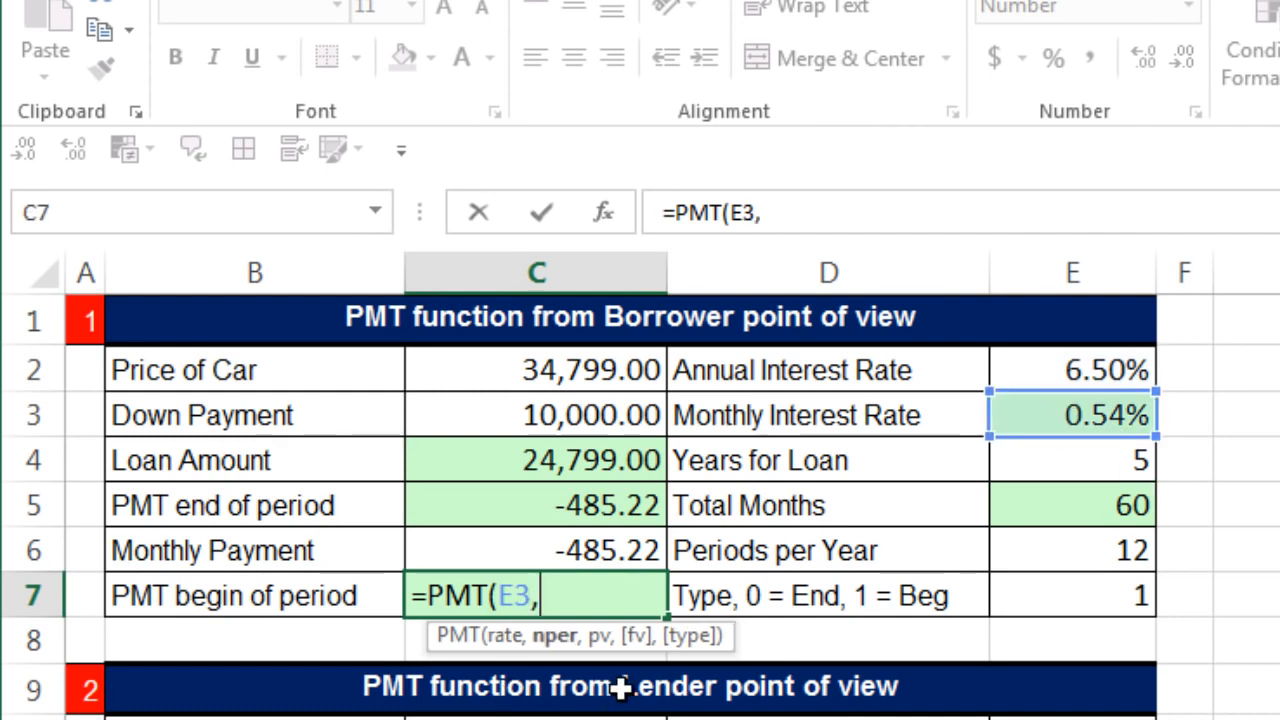
click(1062, 503)
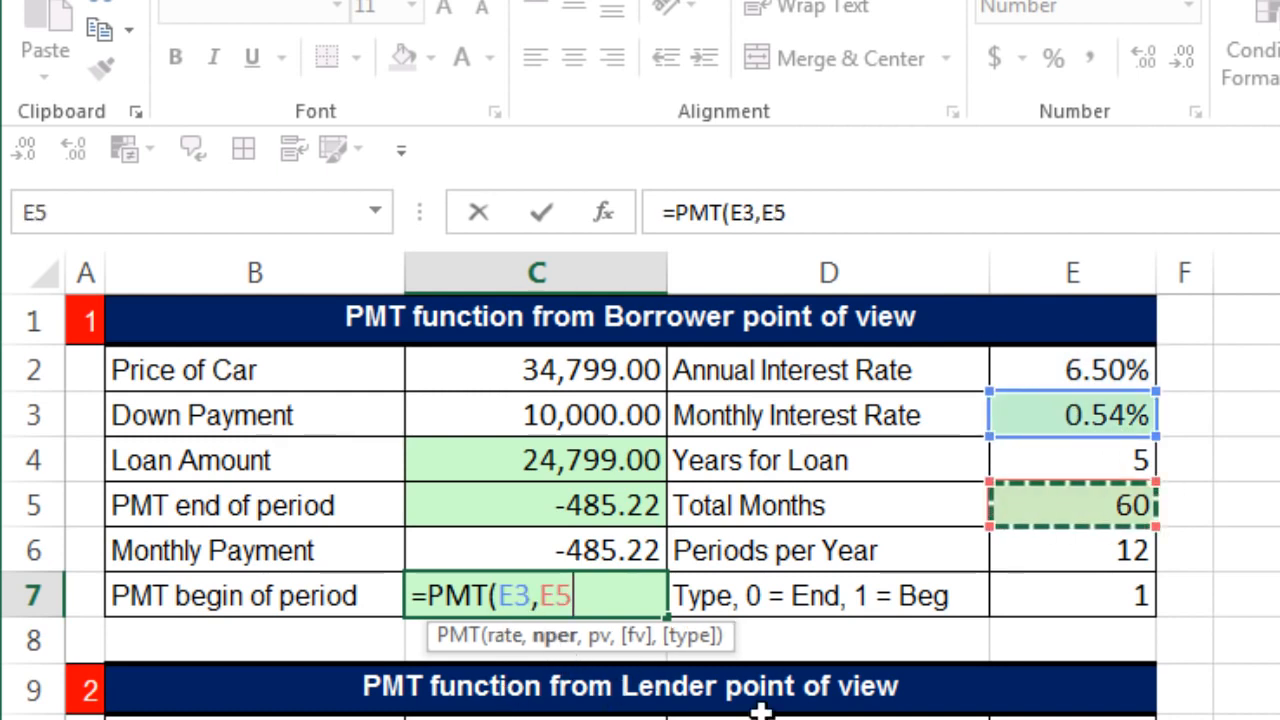
text(,)
click(528, 466)
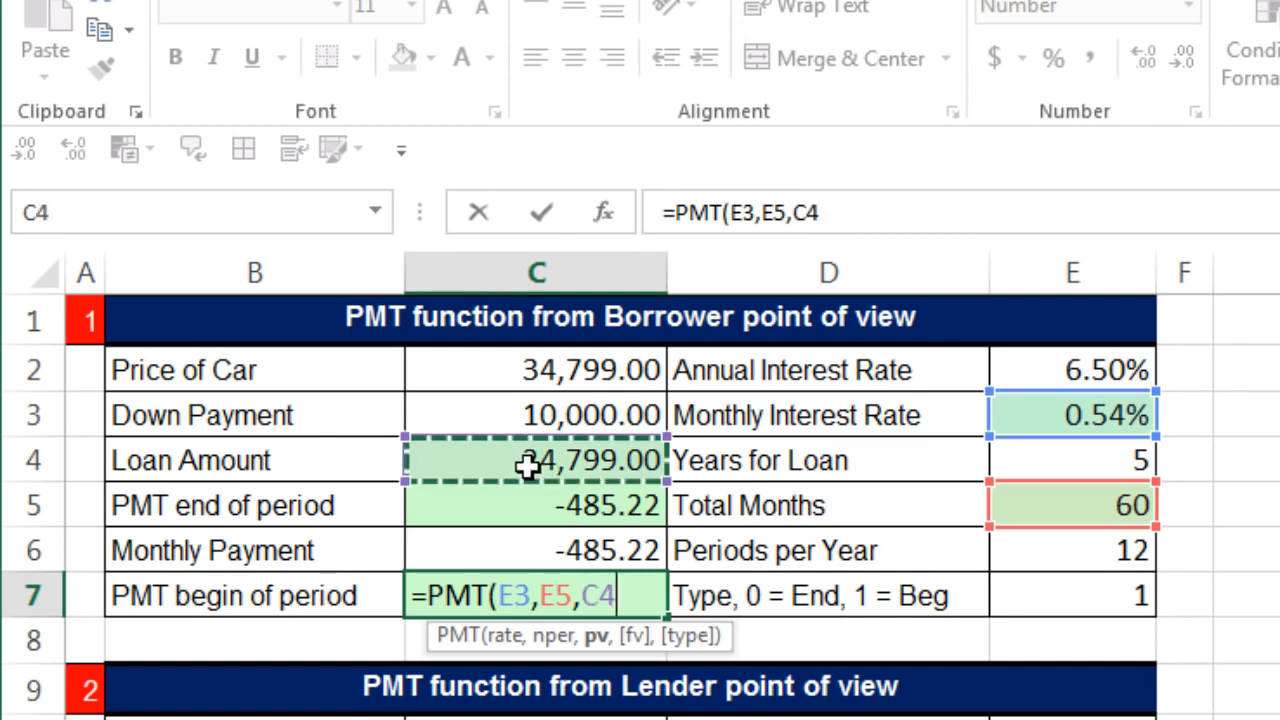
Step: Complete the C7 formula as =PMT(E3,E5,C4,,1), skipping fv and choosing beginning of the period as the type
text(,)
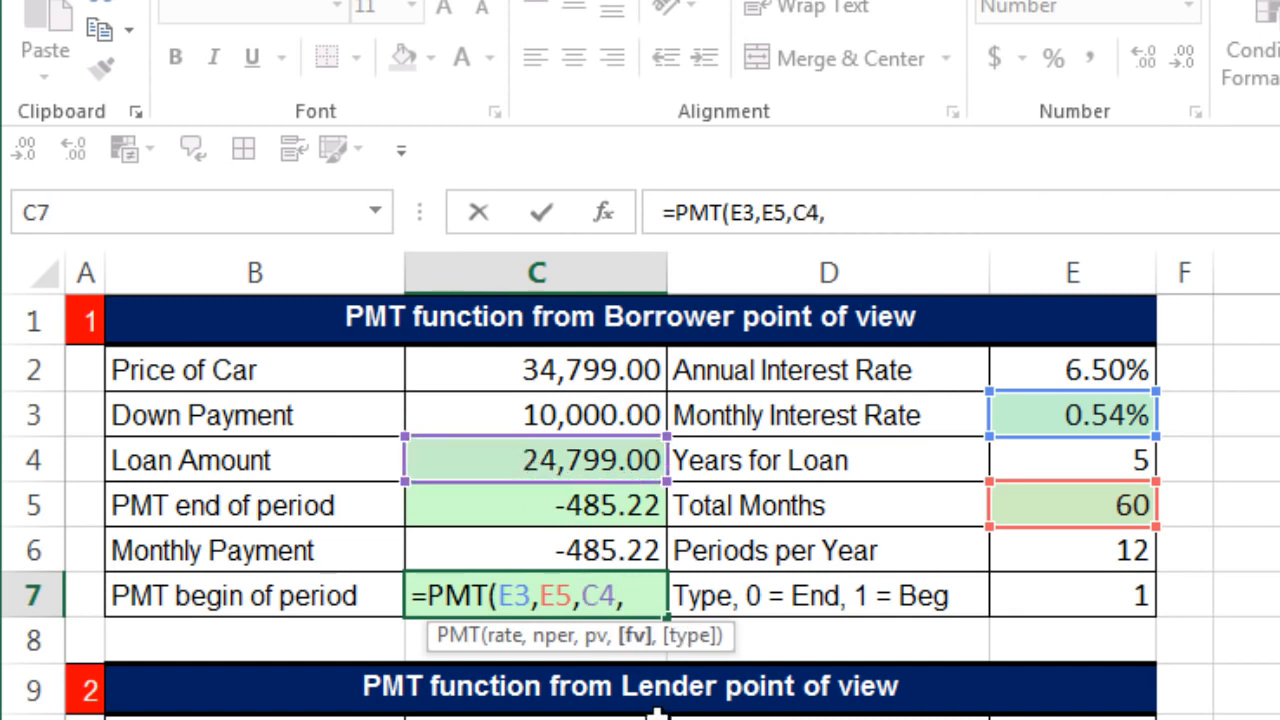
text(,)
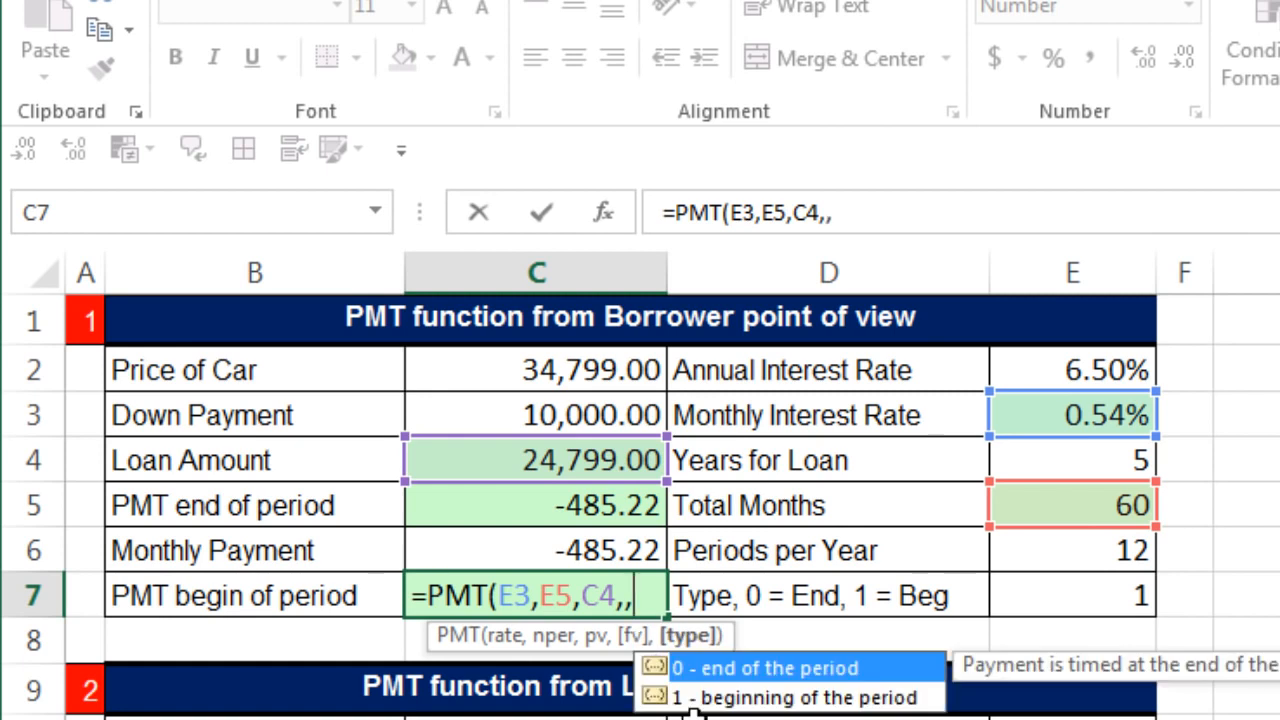
double_click(734, 699)
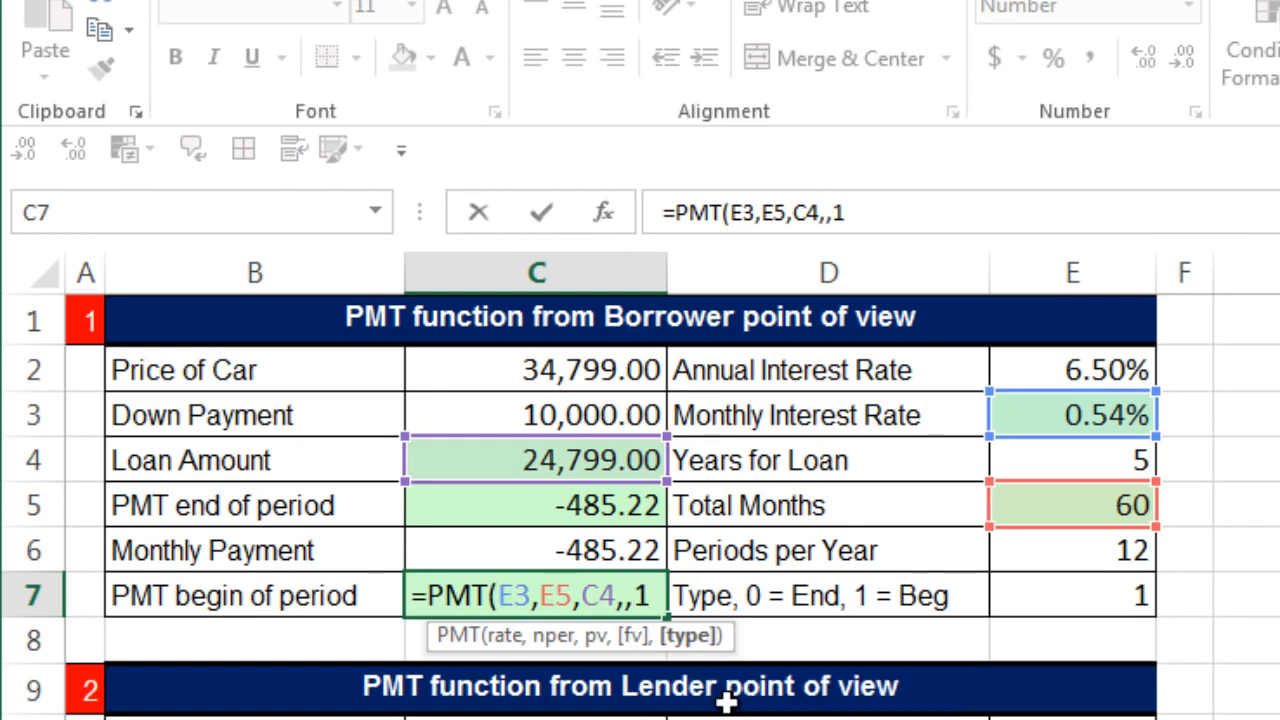
text())
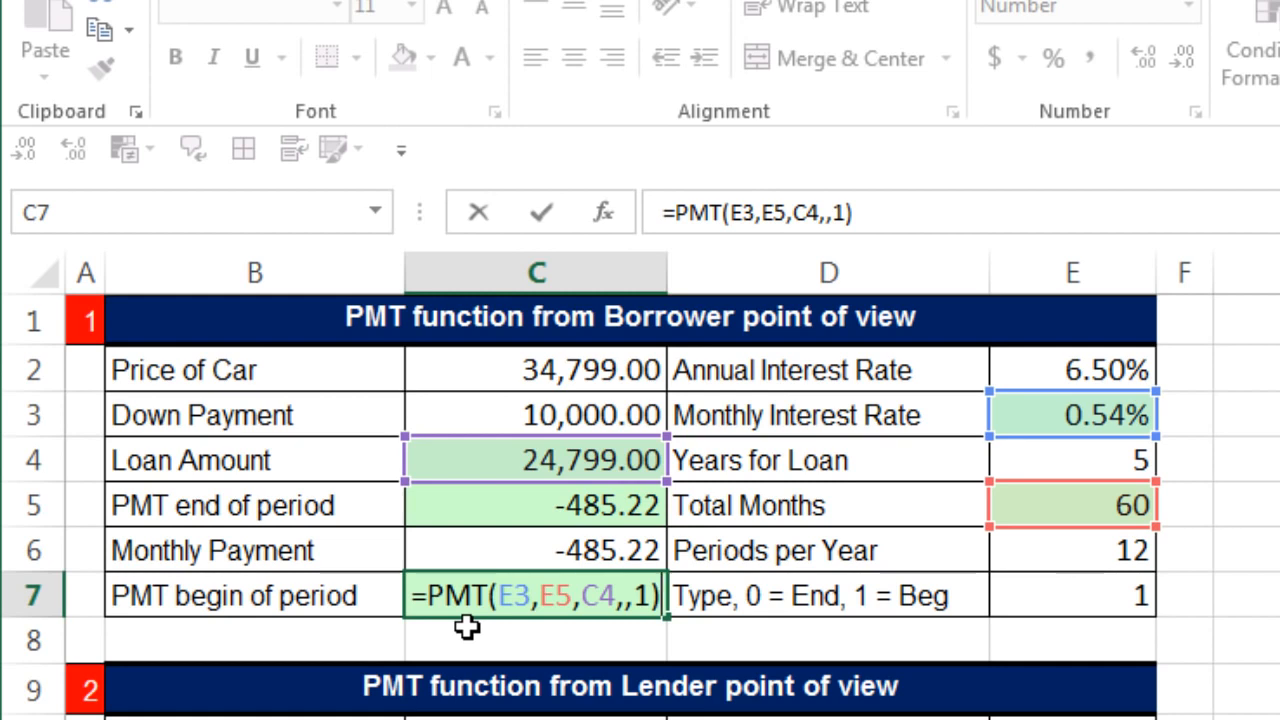
key(Return)
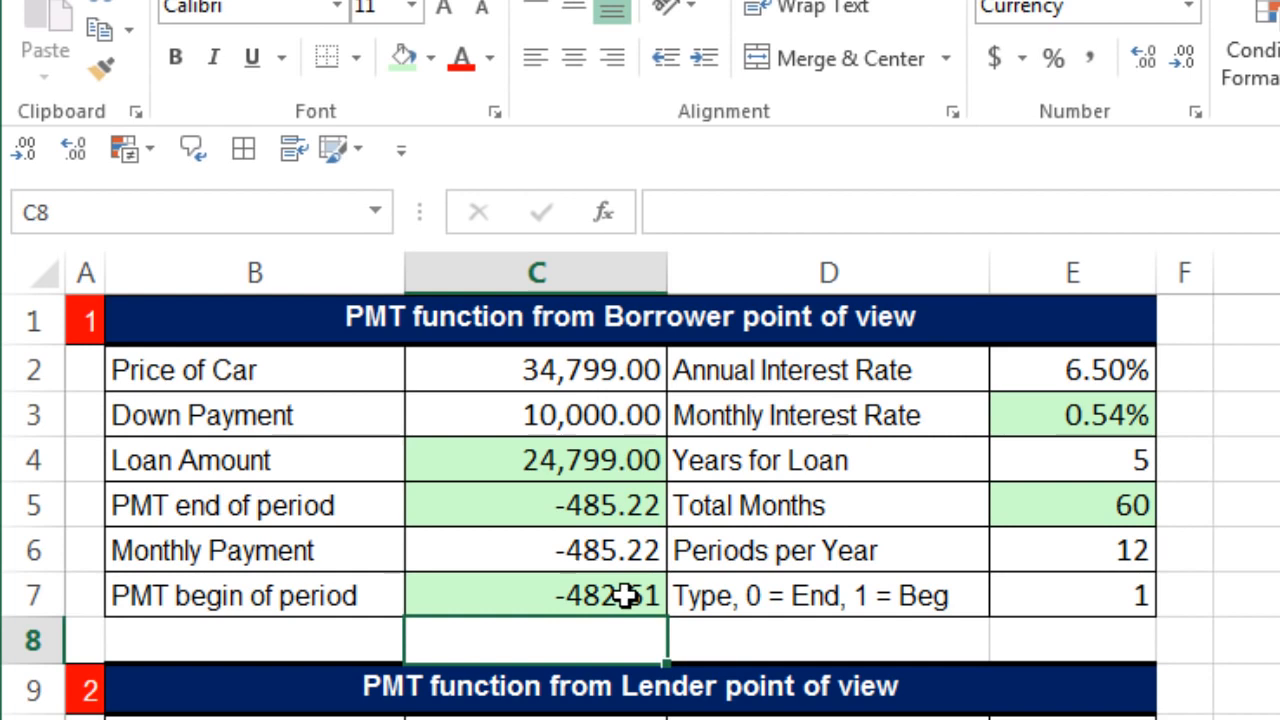
click(626, 596)
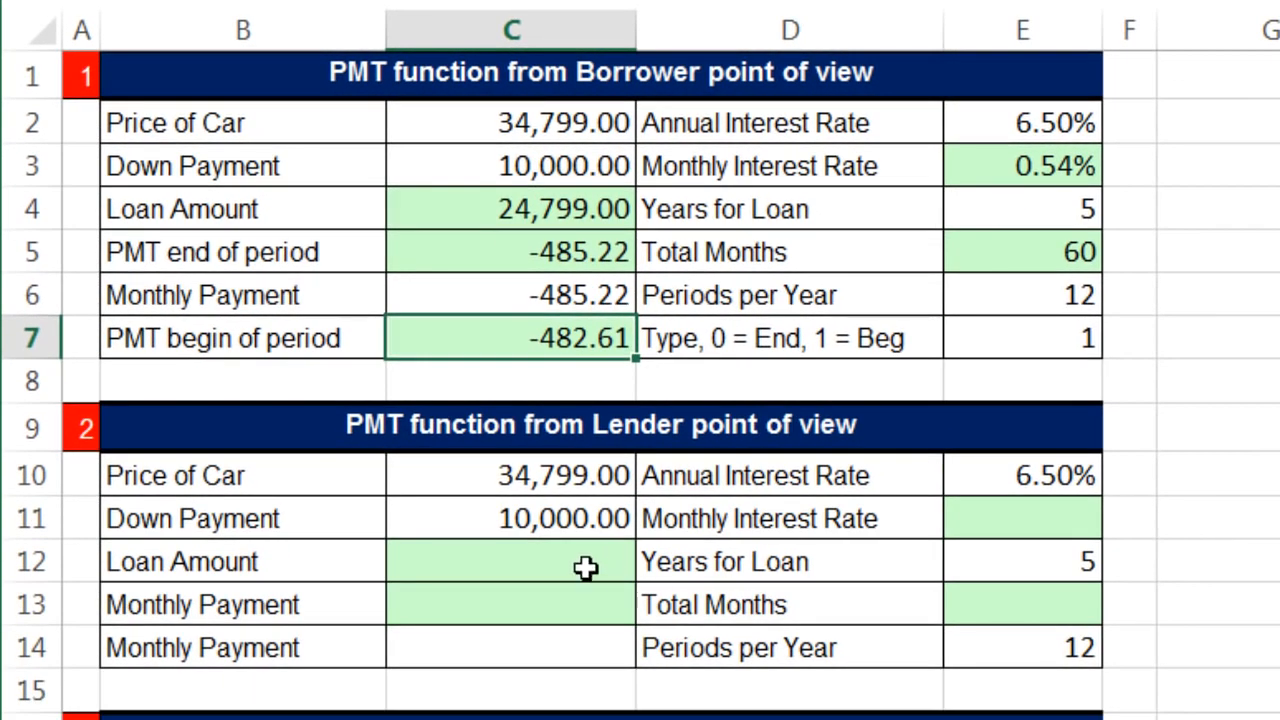
Step: Calculate the lender example's loan amount in C12 with the formula =C10-C11
click(585, 567)
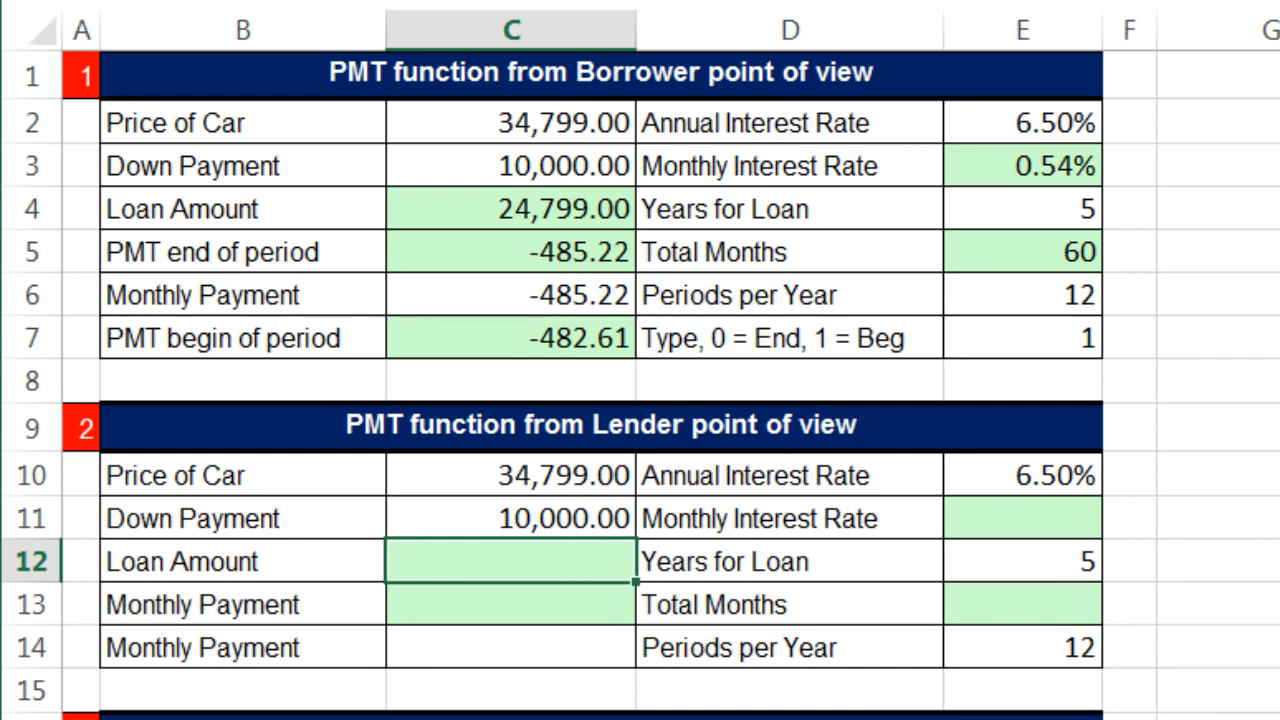
text(=)
key(Up)
key(Up)
text(-)
key(Up)
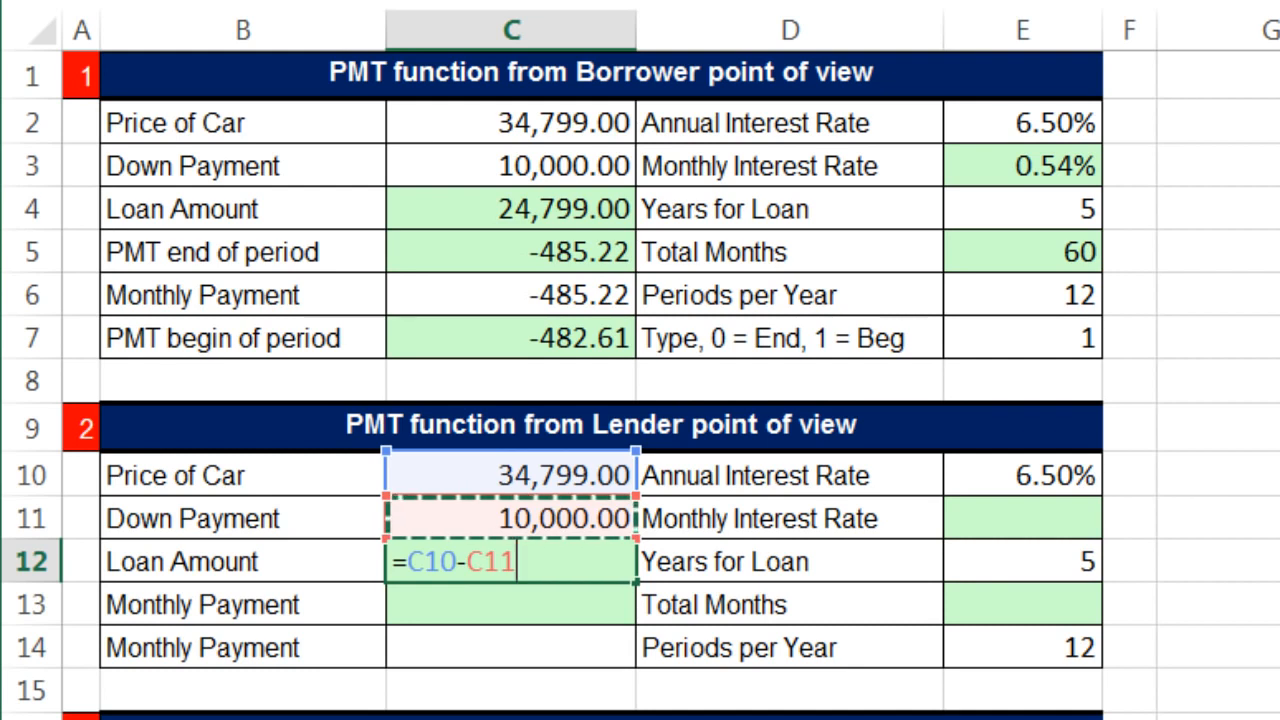
key(ctrl+Return)
key(Return)
Step: Calculate the lender example's monthly interest rate in E11 with the formula =E10/E14
click(1030, 519)
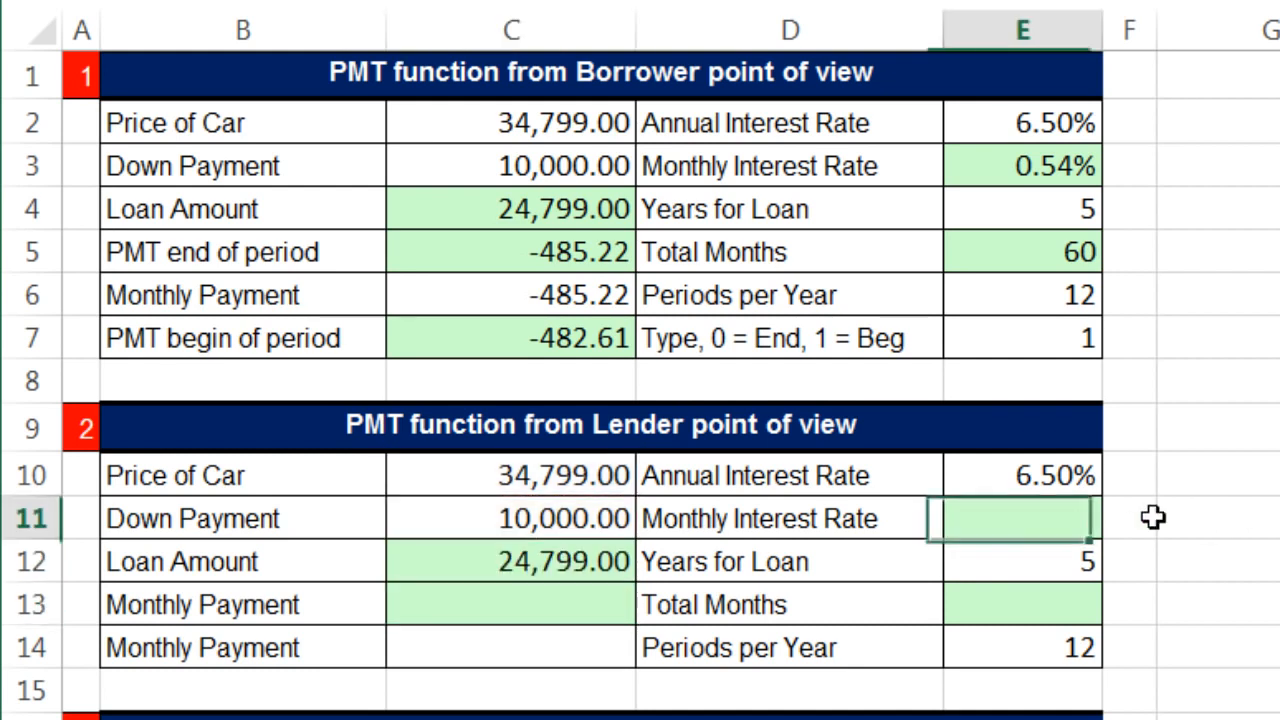
text(=)
key(Up)
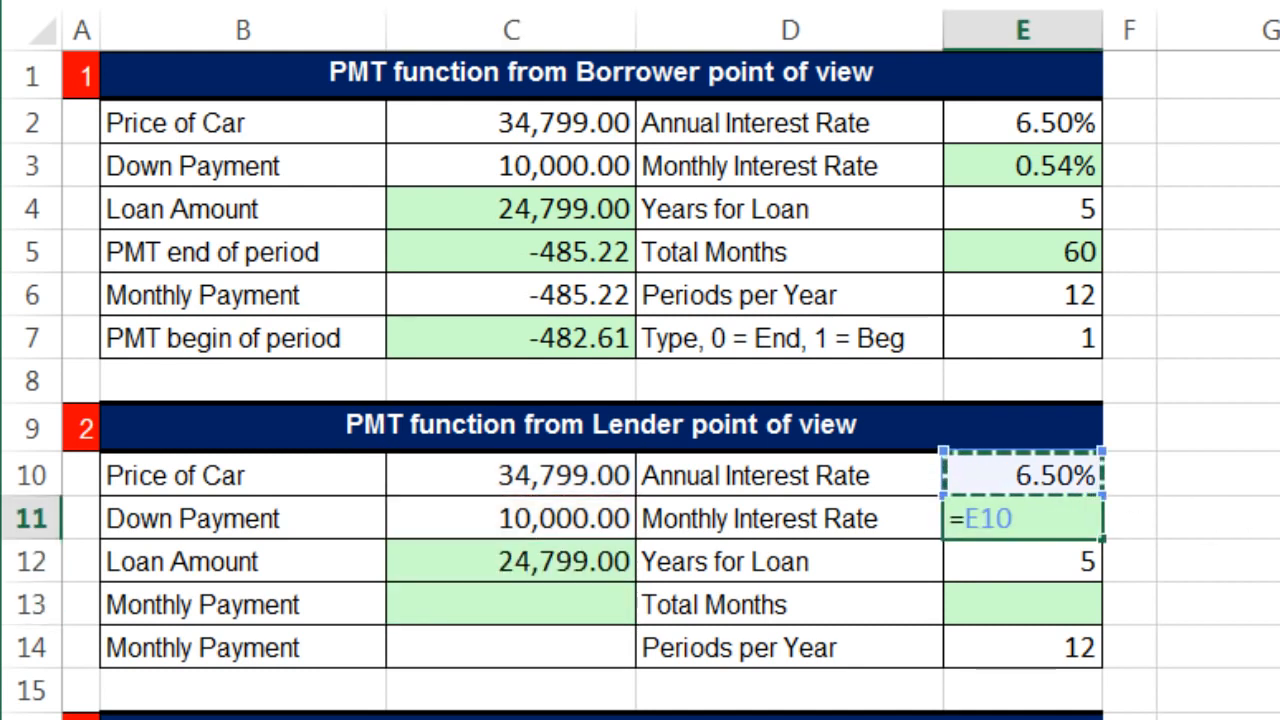
text(/)
click(960, 652)
key(Return)
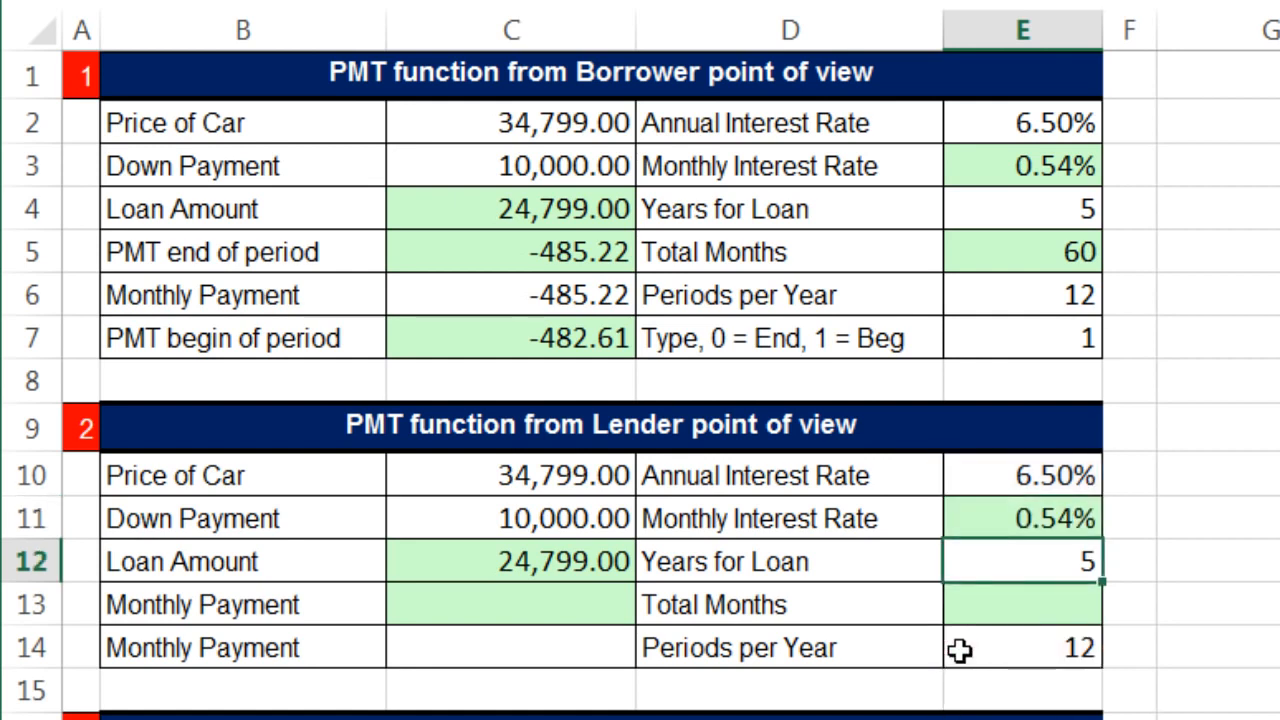
Step: Calculate the lender loan's total months in E13 with the formula =E12*E14
click(1023, 600)
text(=)
key(Up)
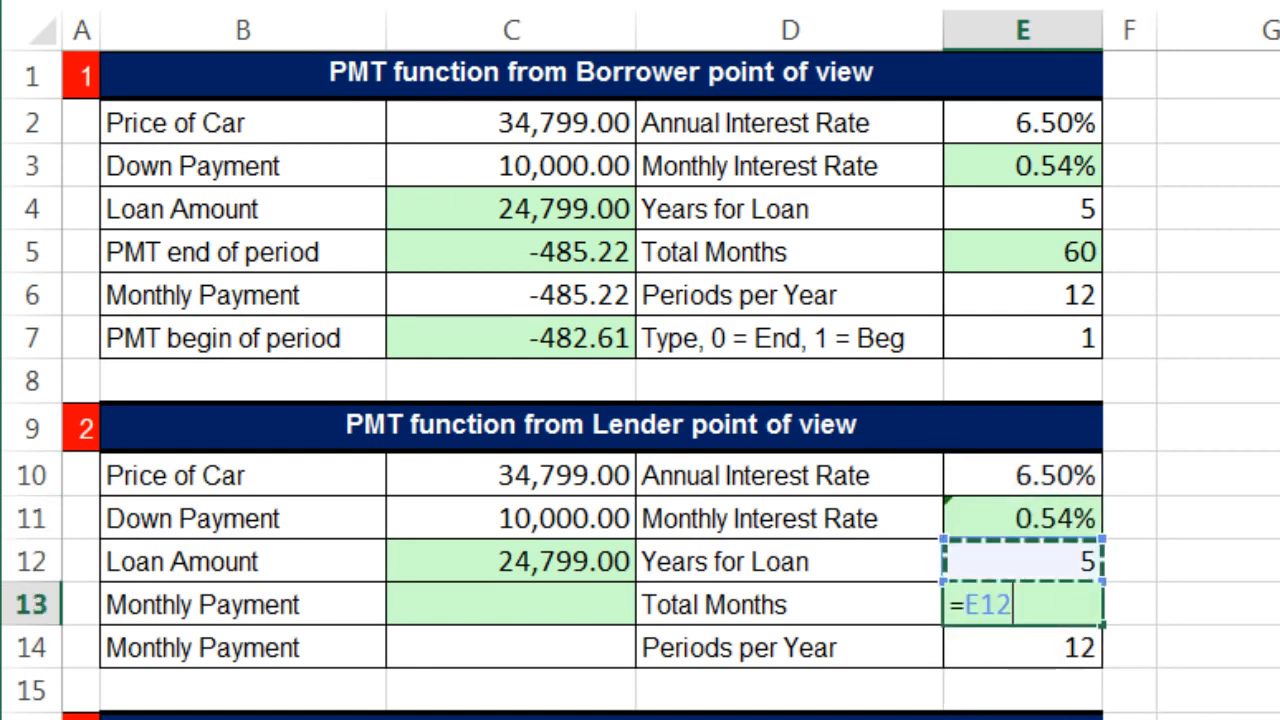
text(*)
key(Down)
key(Return)
Step: Calculate the lender's monthly payment in C13 with PMT, using E11 as the rate, E13 as nper and -C12 as pv
click(503, 606)
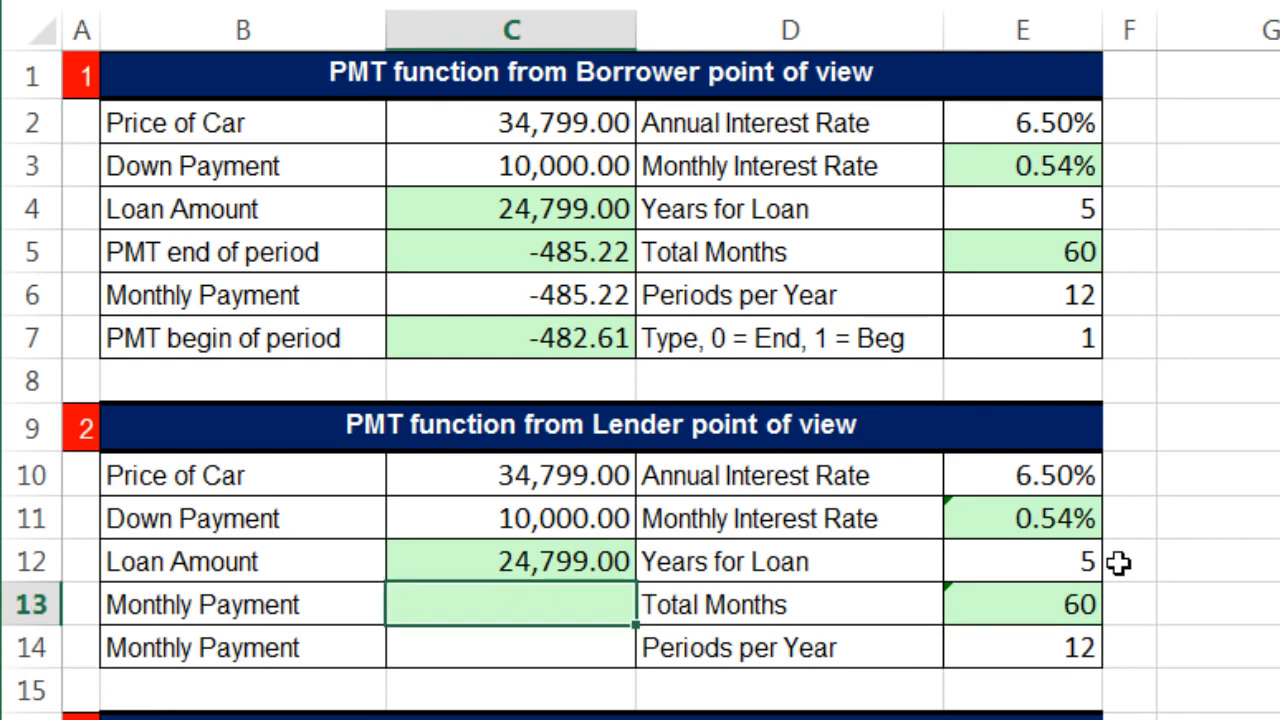
text(=pmt)
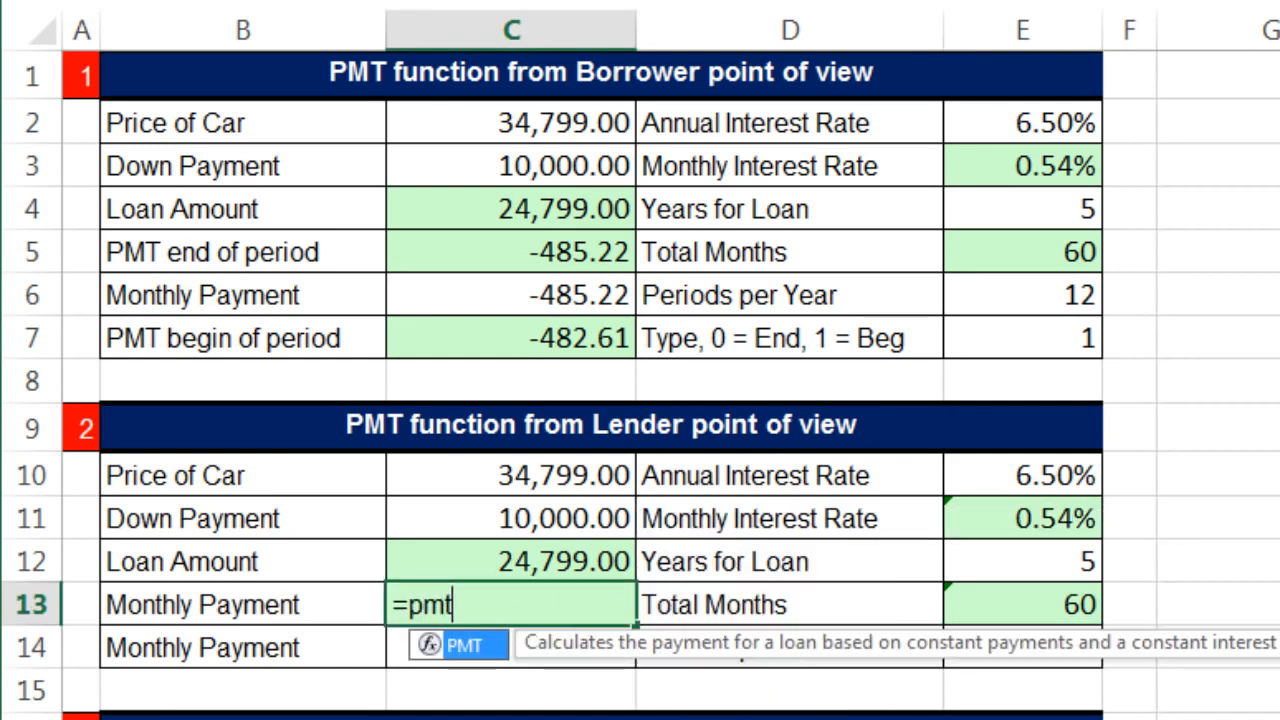
key(Tab)
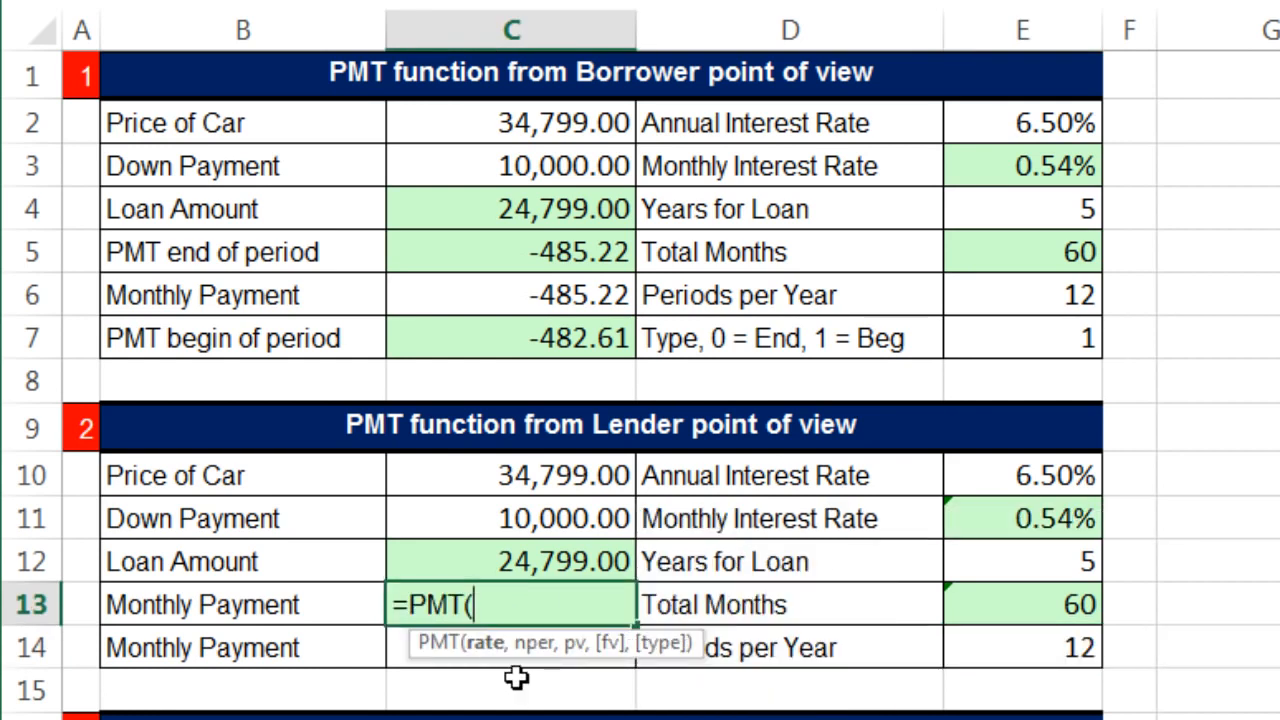
click(1070, 508)
text(,)
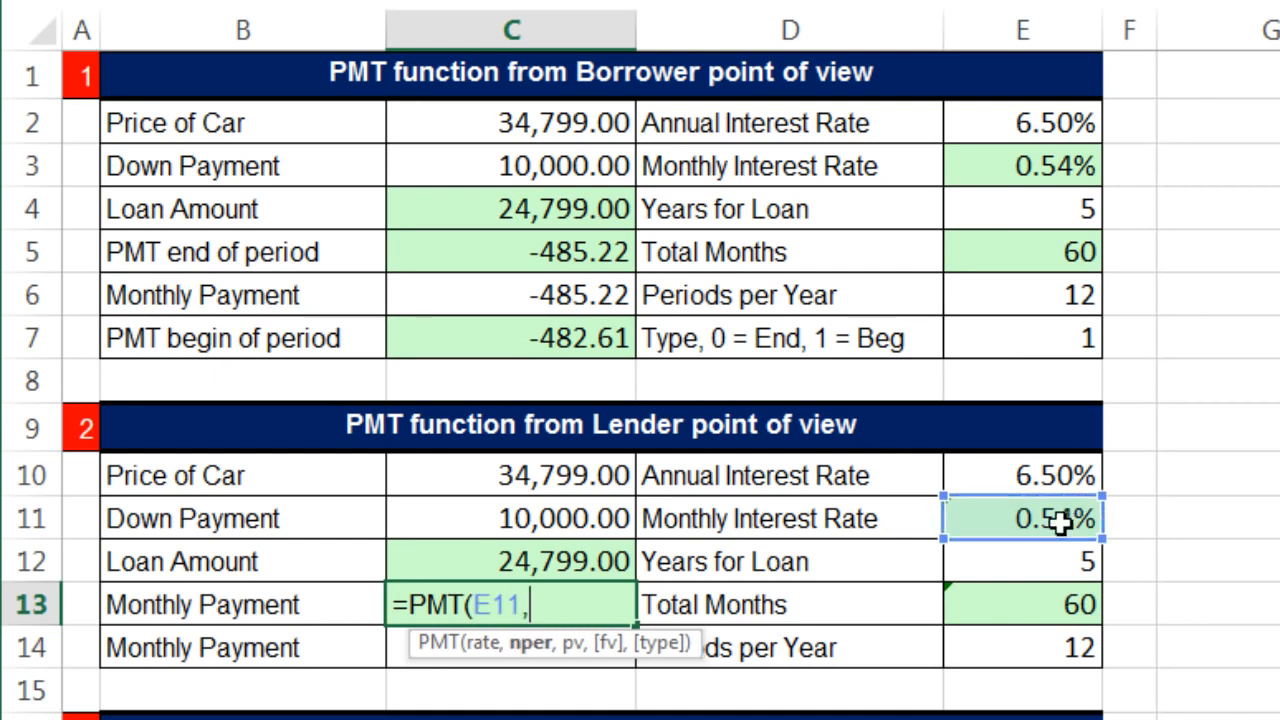
click(1046, 606)
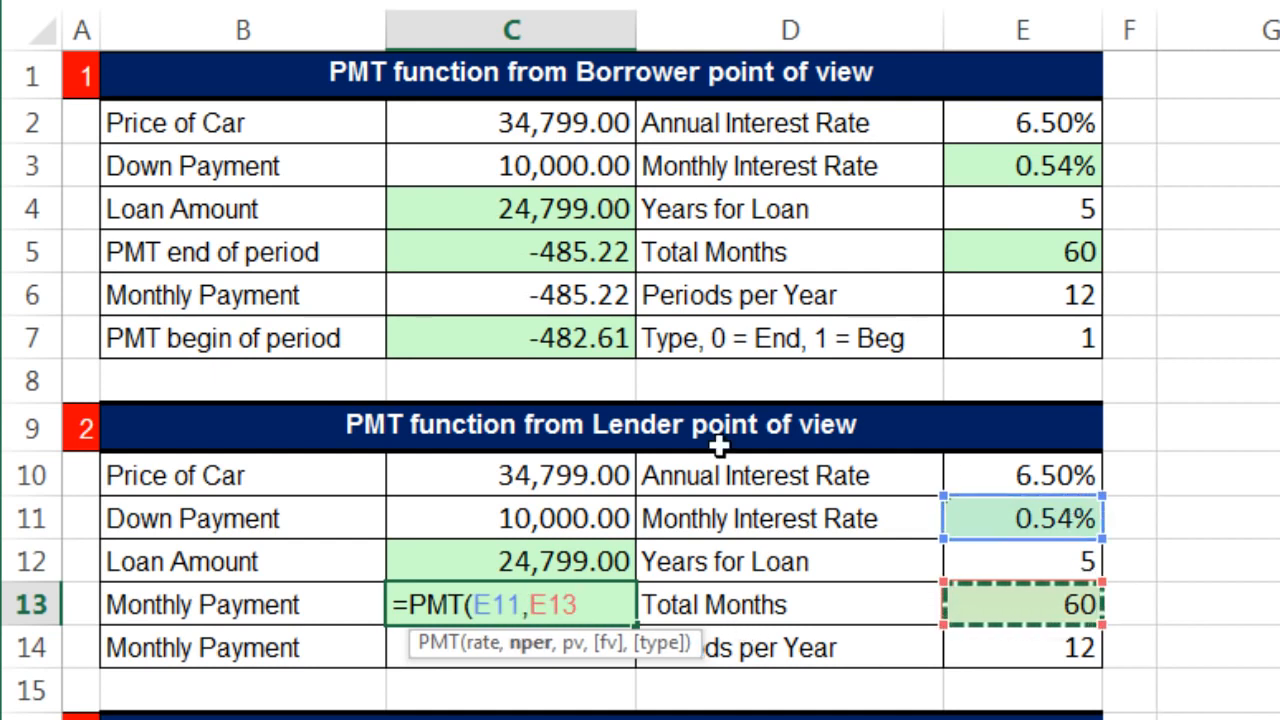
text(,-)
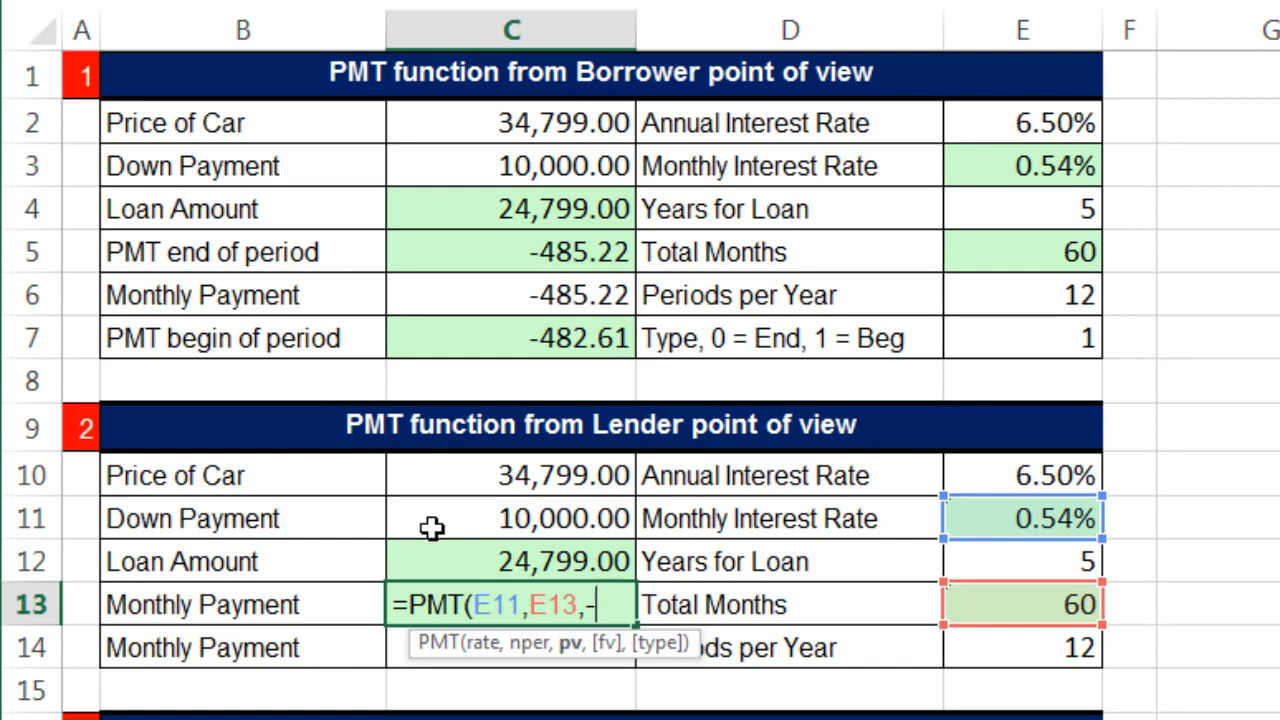
click(462, 565)
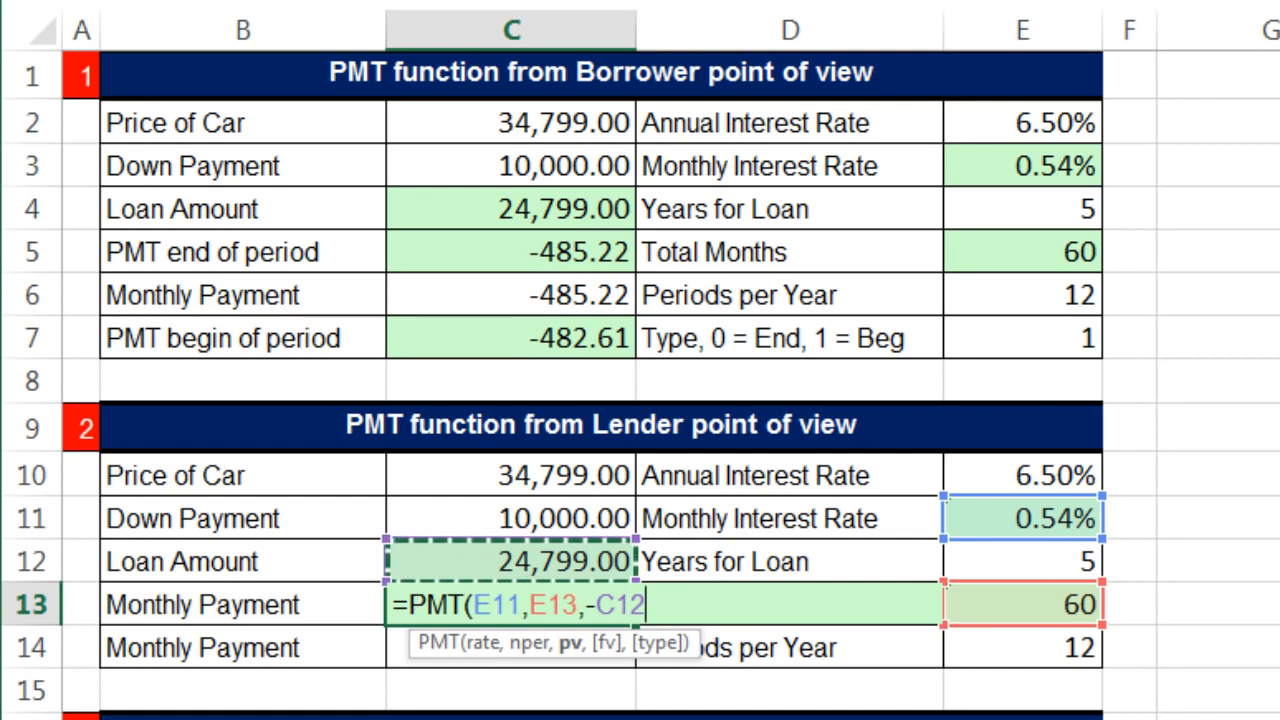
key(ctrl+Return)
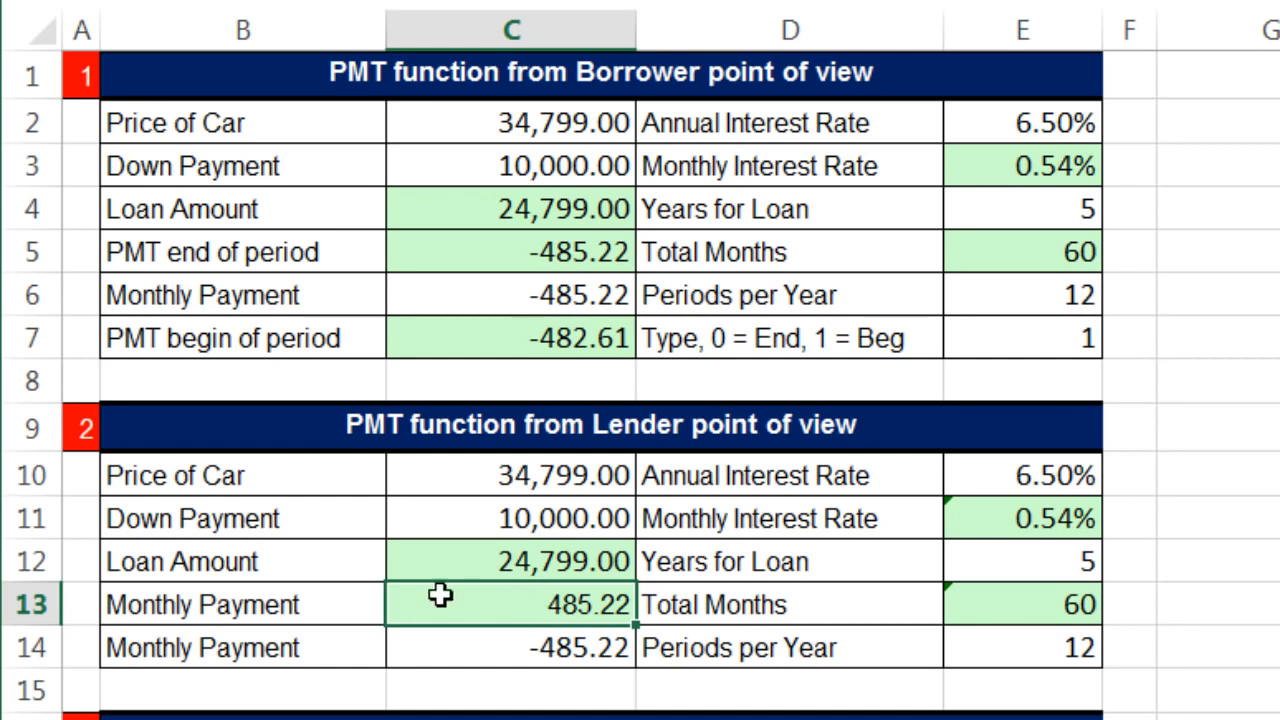
Step: Remove the leading minus sign from the long-hand monthly payment formula in C14
double_click(545, 648)
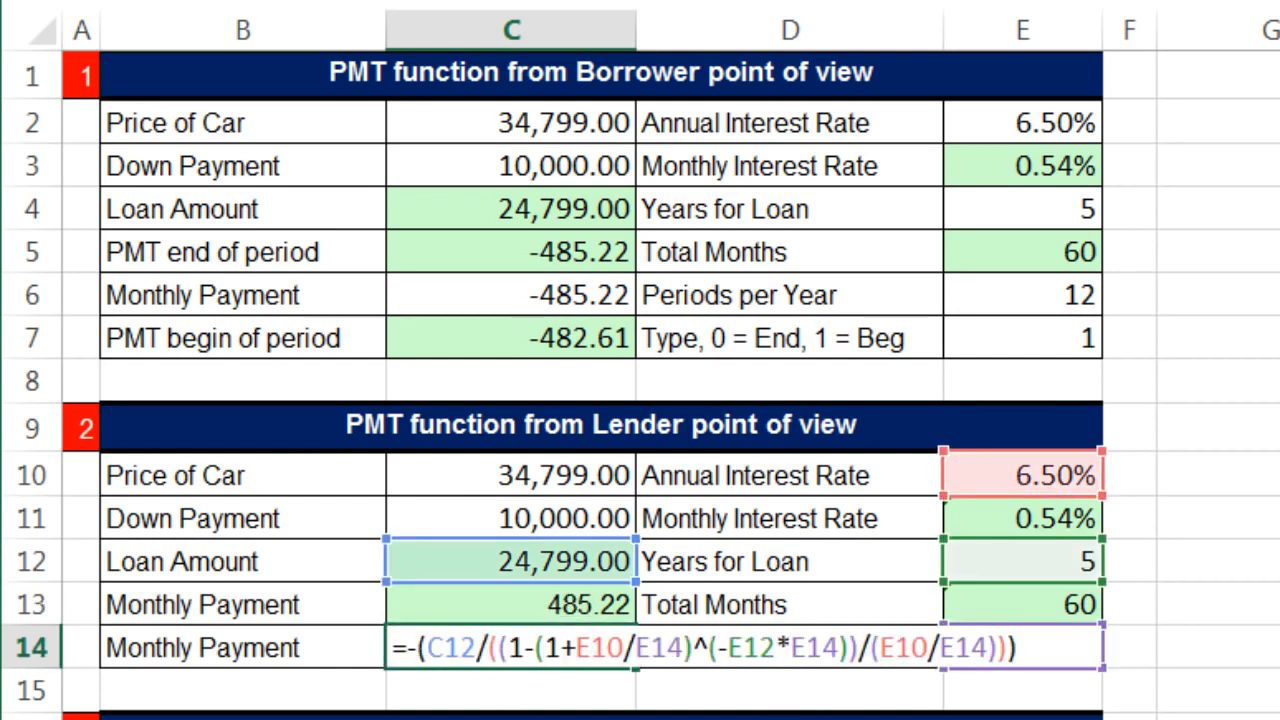
key(BackSpace)
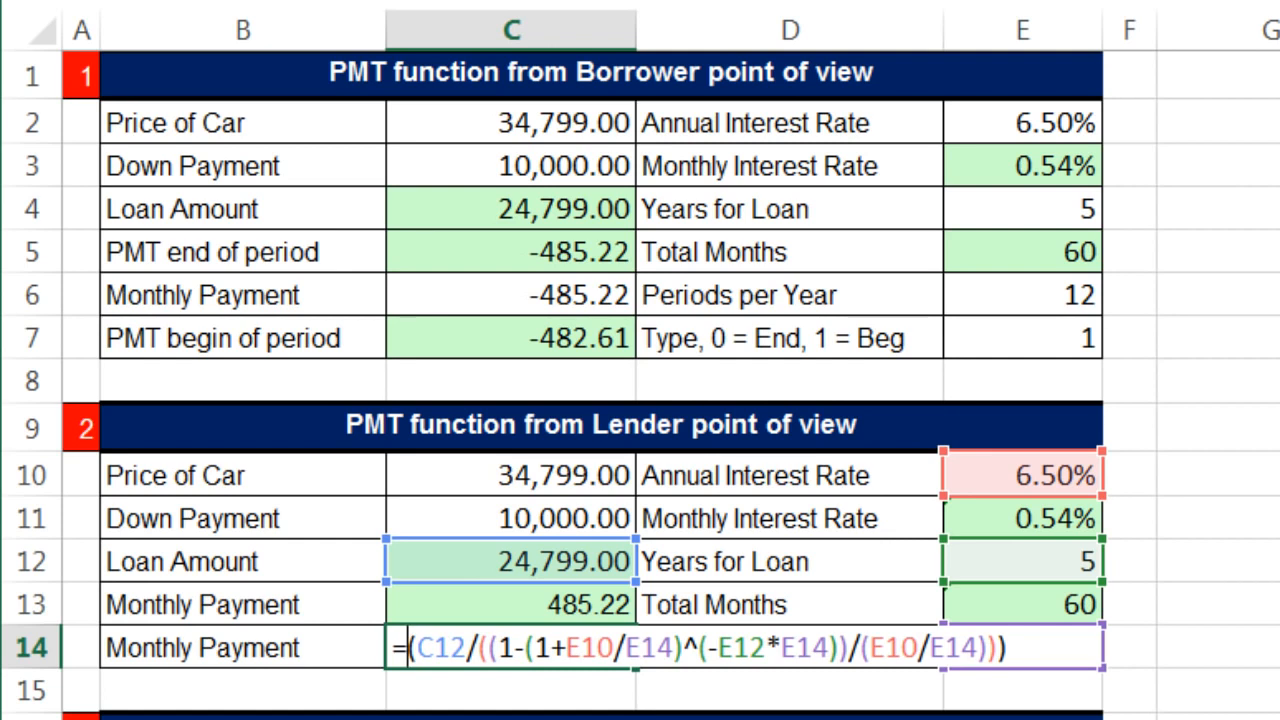
key(Return)
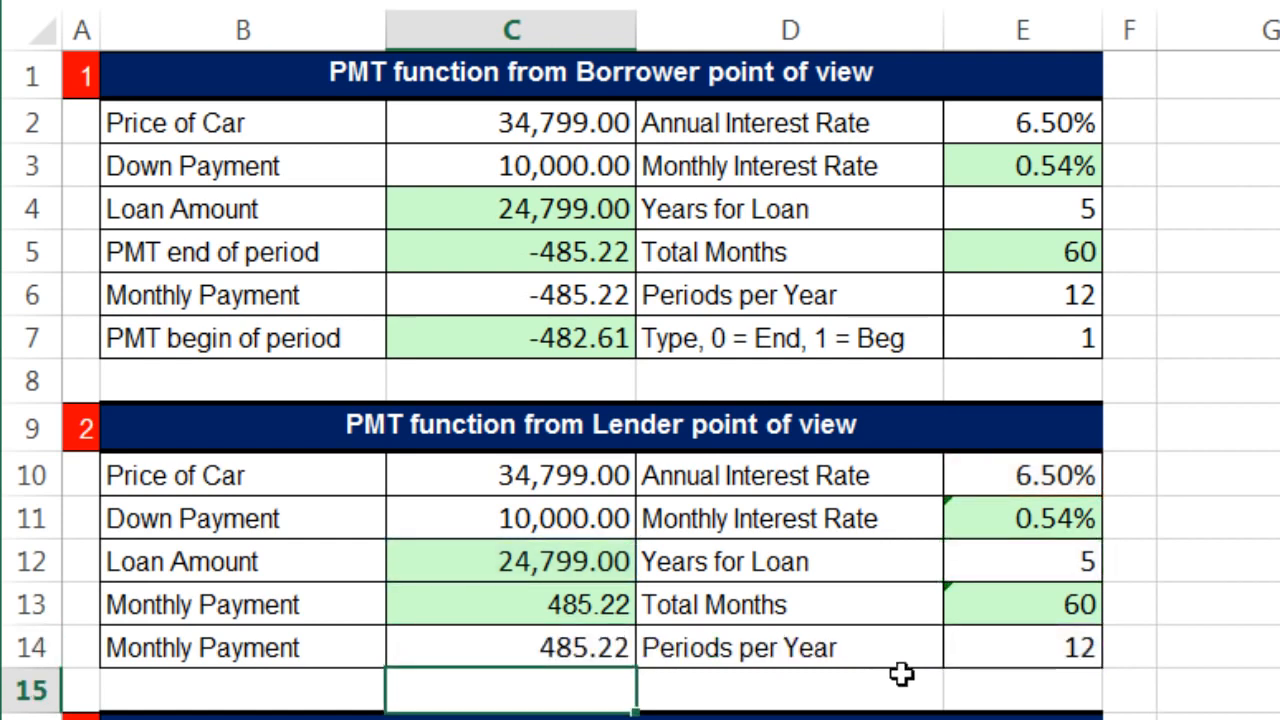
click(1268, 646)
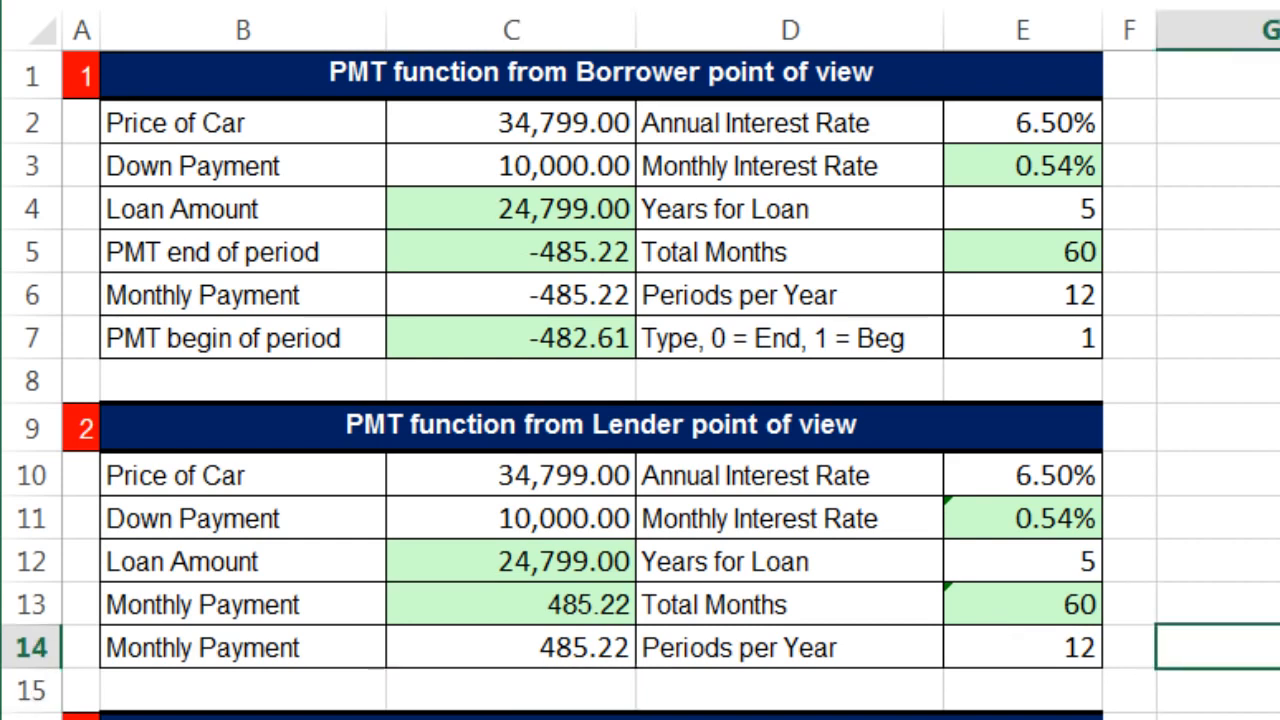
Step: Go to the PMT example with a balloon payment at the end and select its balloon payment in C20
scroll(640, 384, down, 3)
scroll(640, 384, down, 2)
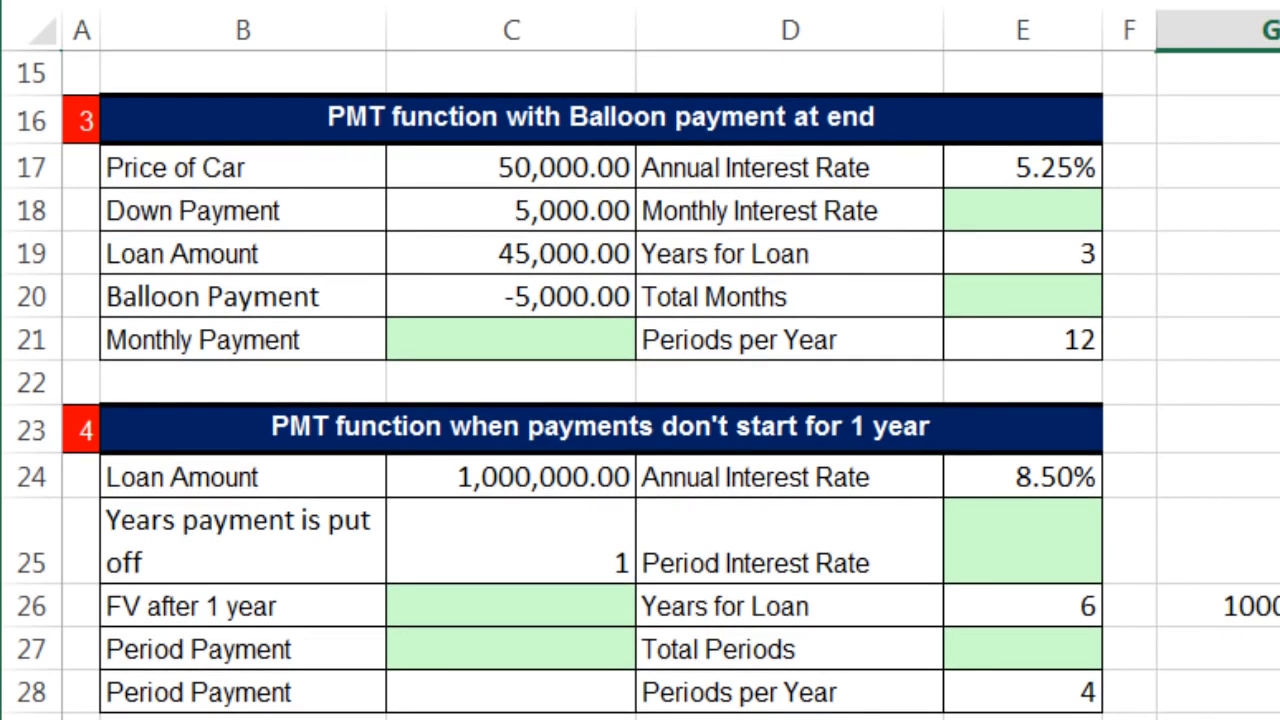
click(594, 300)
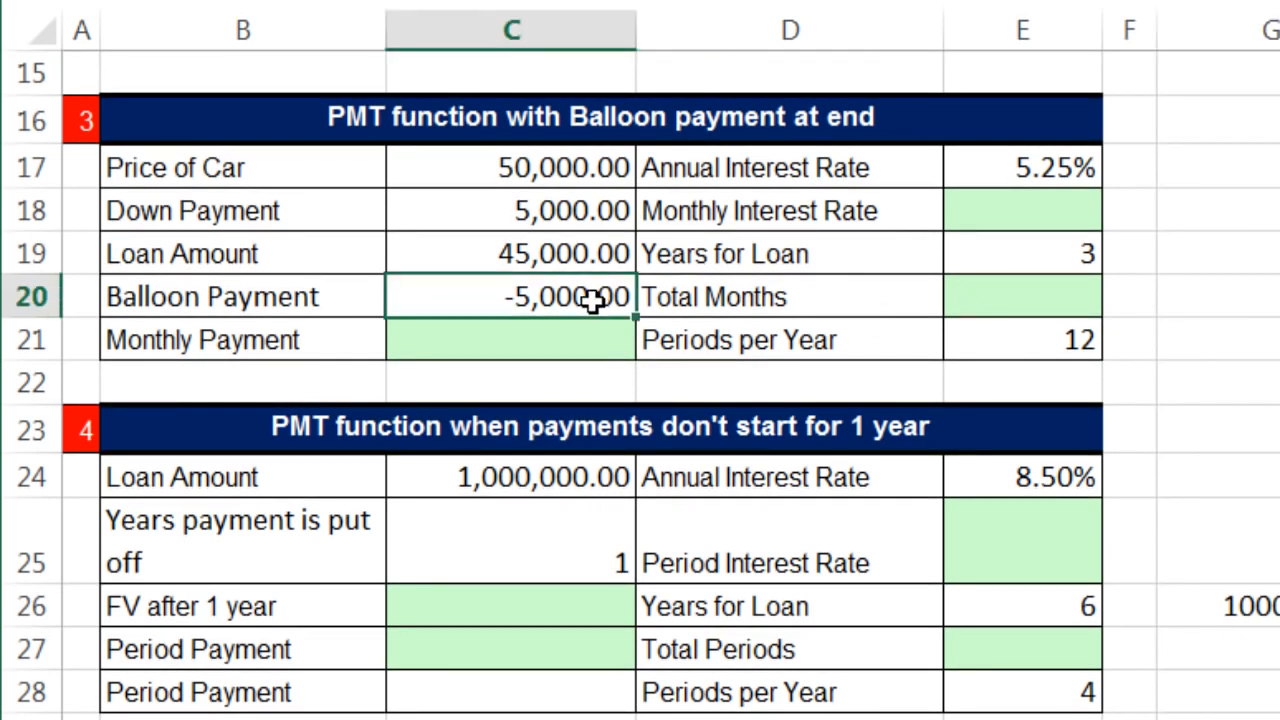
Step: Shade the balloon example's loan amount cell C19 light green like the other formula cells
click(480, 155)
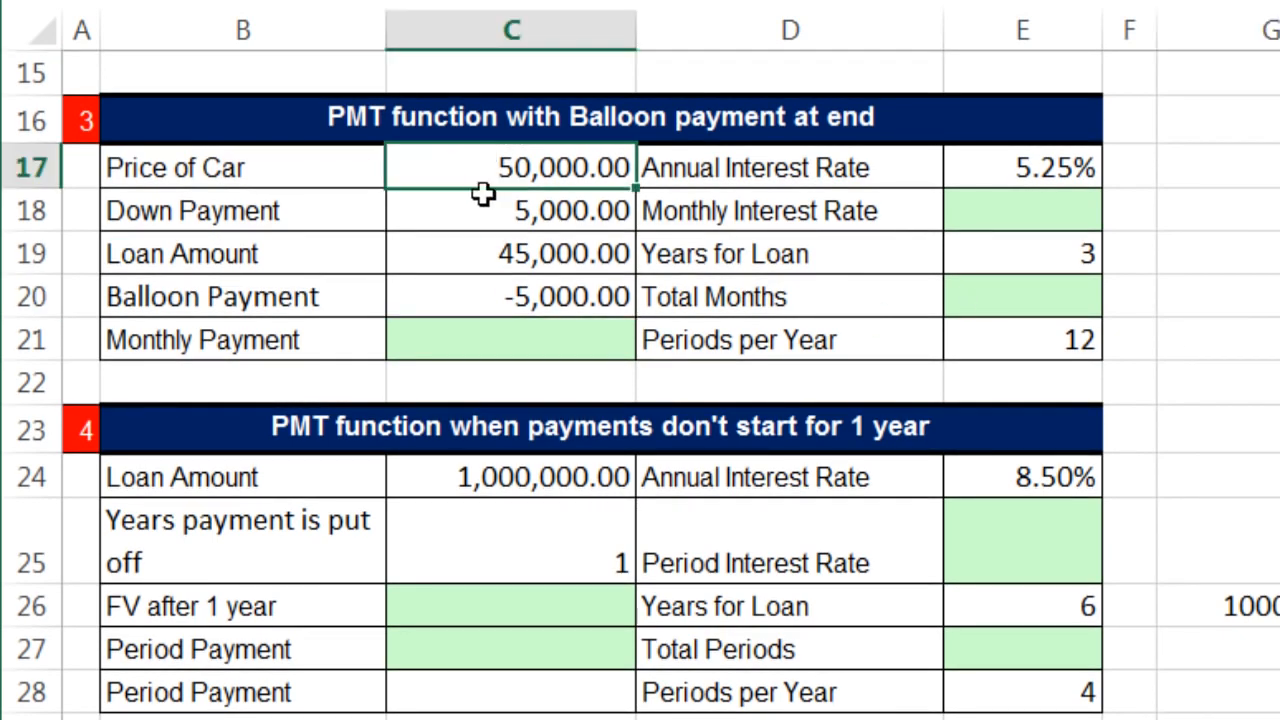
click(461, 215)
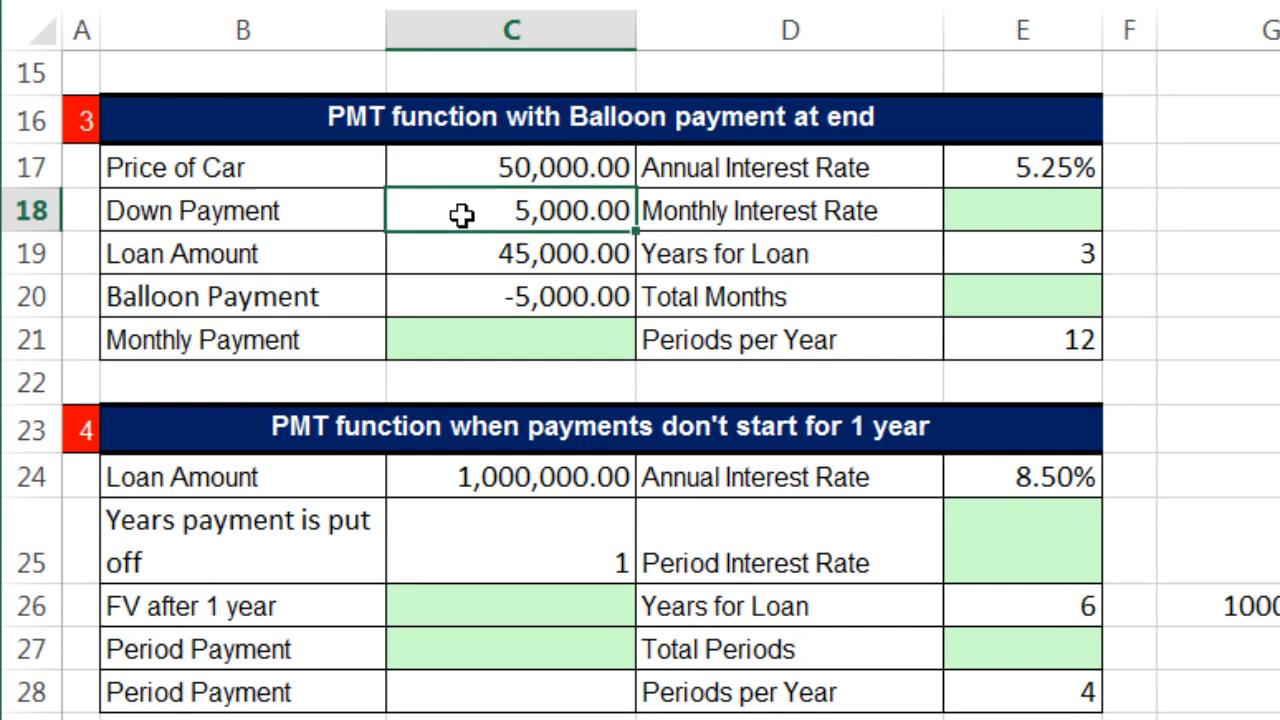
click(480, 262)
click(500, 2)
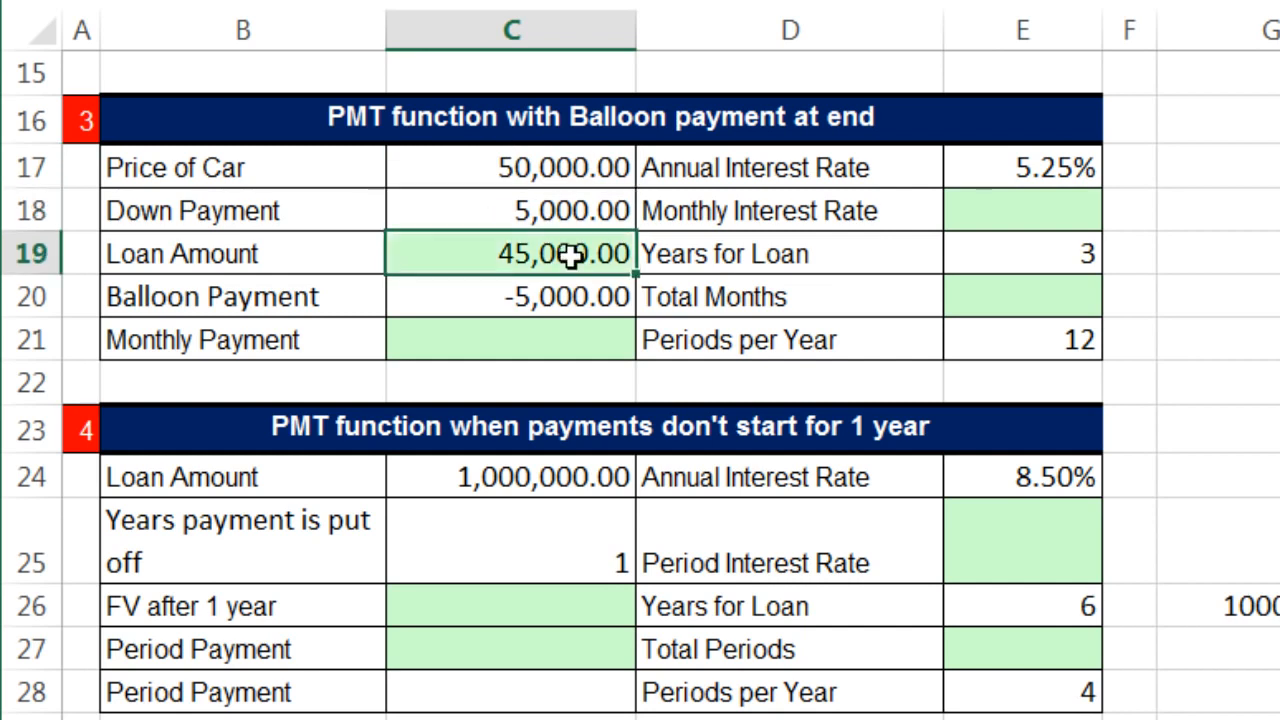
Step: Inspect the formula behind the loan amount in C19 and the sign of the balloon payment entry in C20
double_click(555, 258)
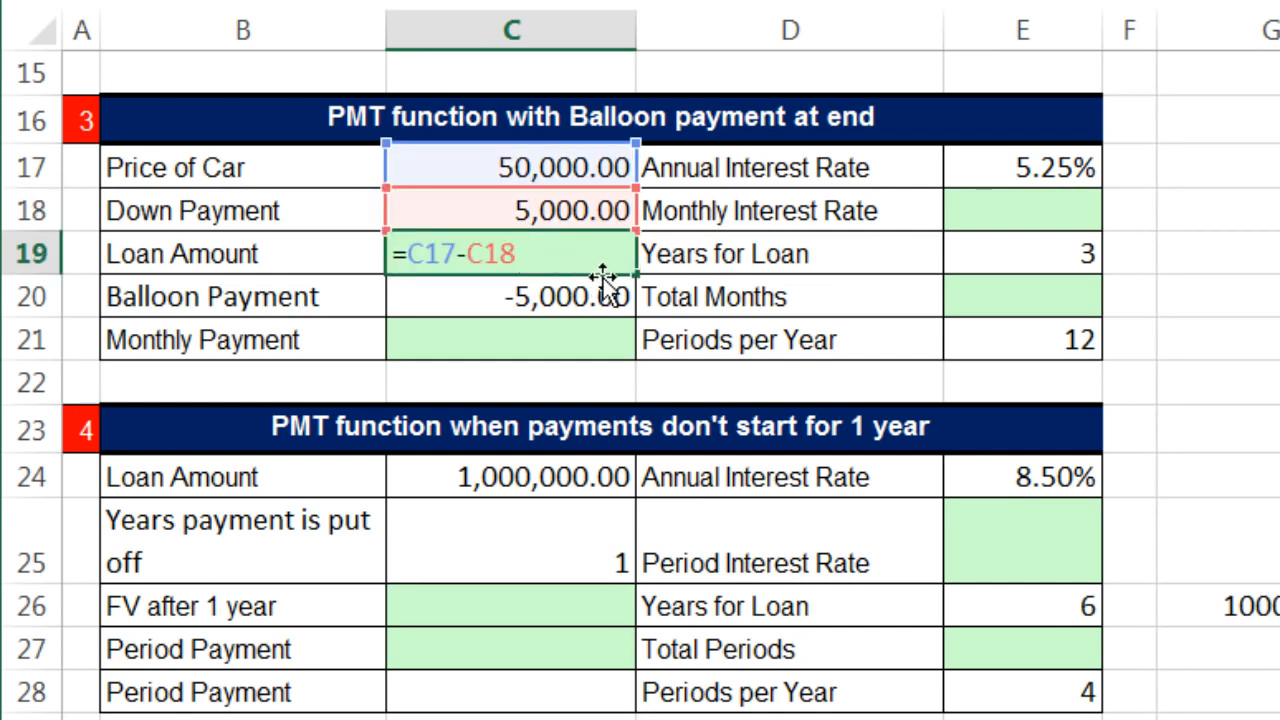
key(Escape)
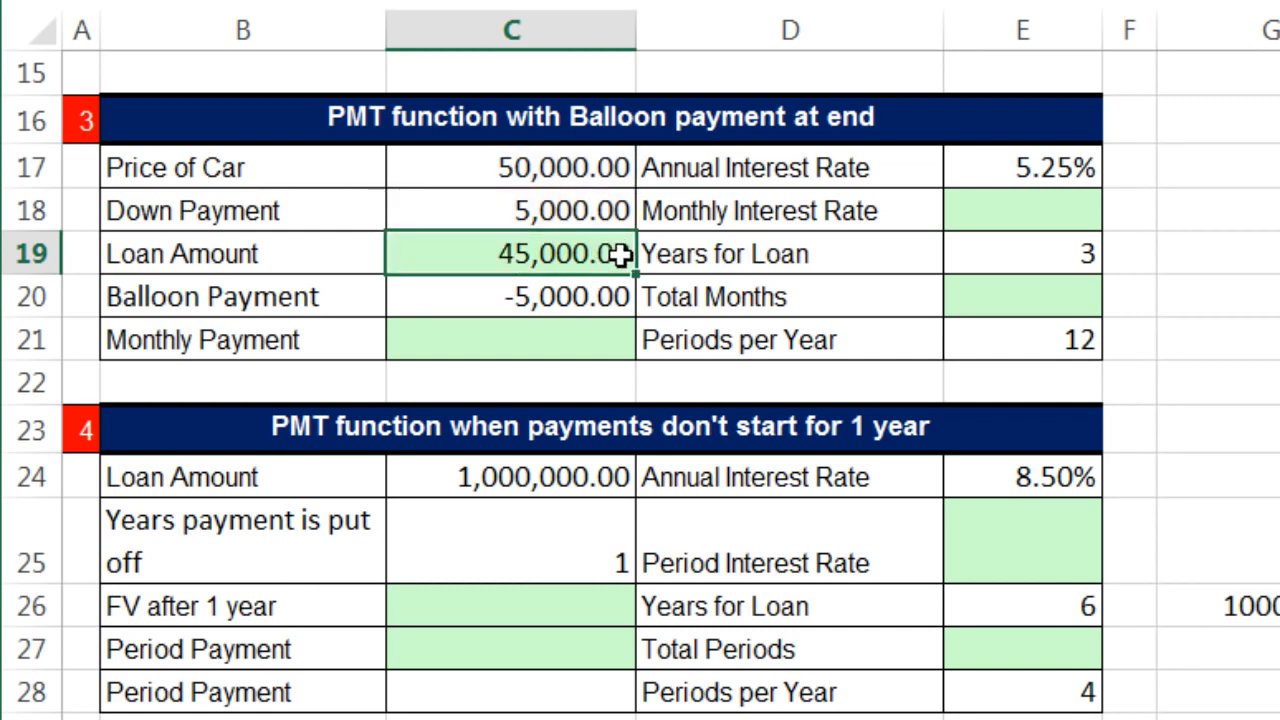
double_click(569, 309)
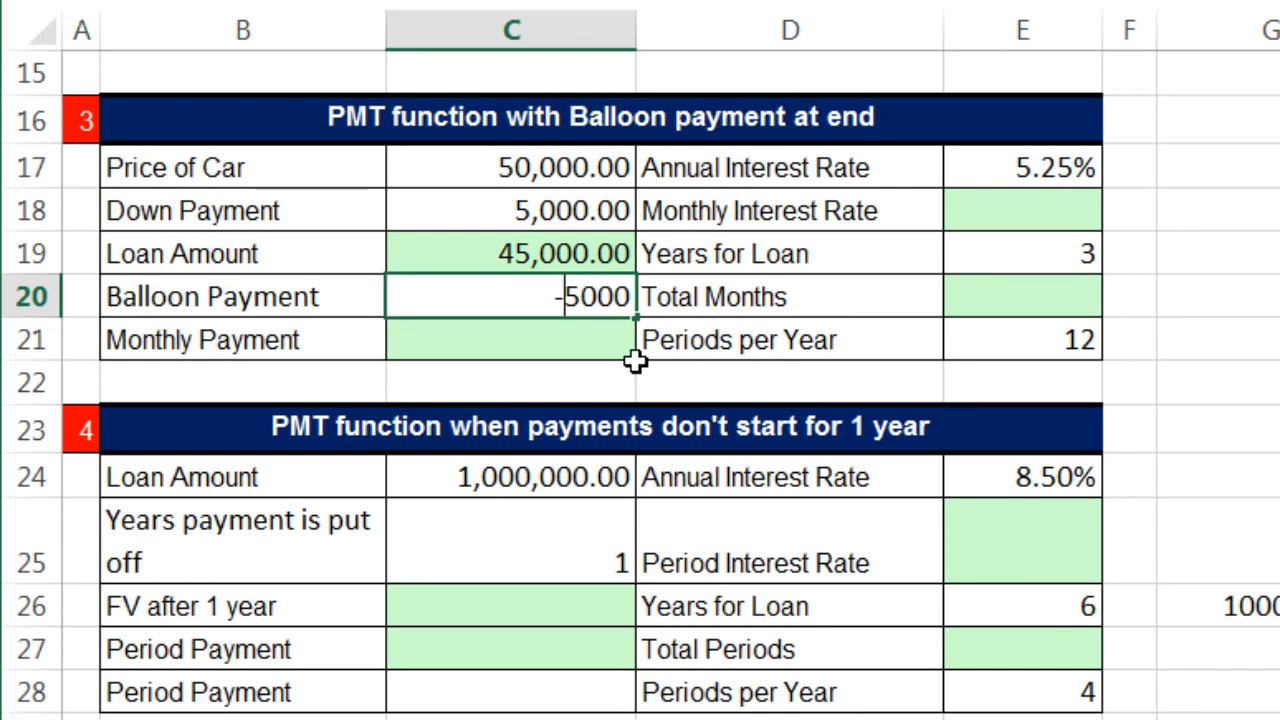
Step: Calculate the balloon loan's monthly interest rate in E18 with the formula =E17/E21
click(1089, 209)
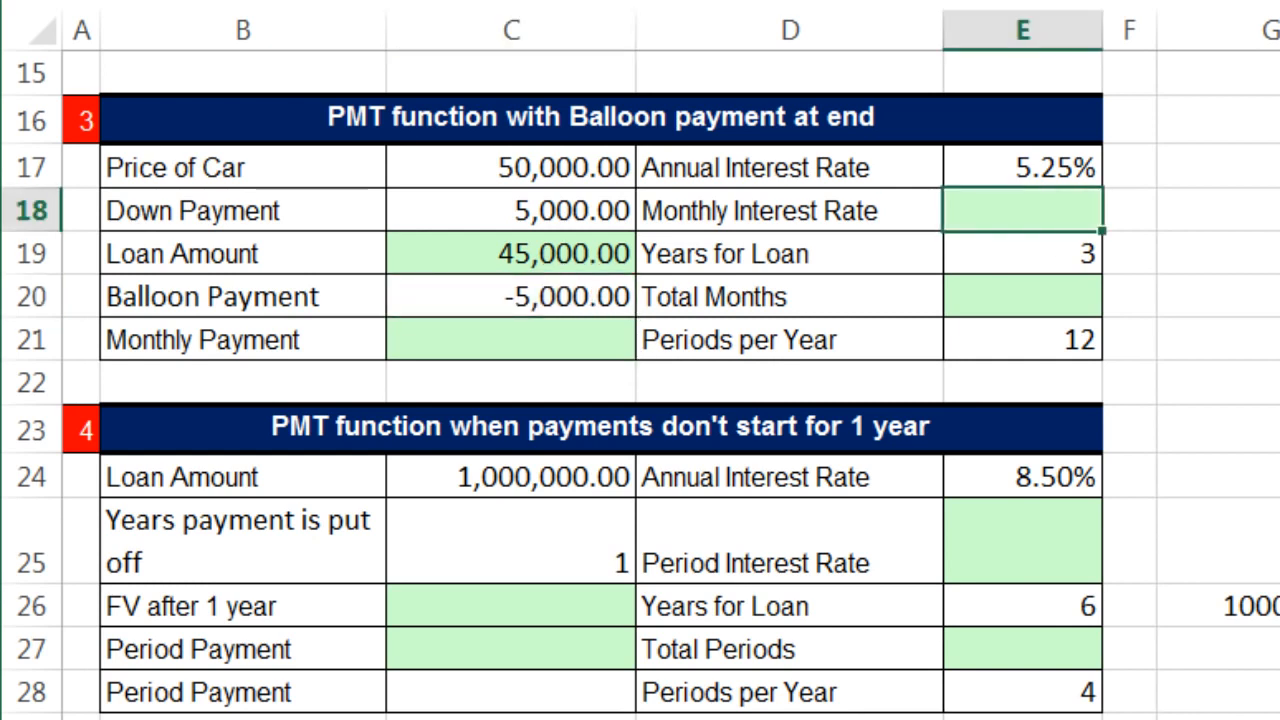
text(=)
key(Up)
text(/)
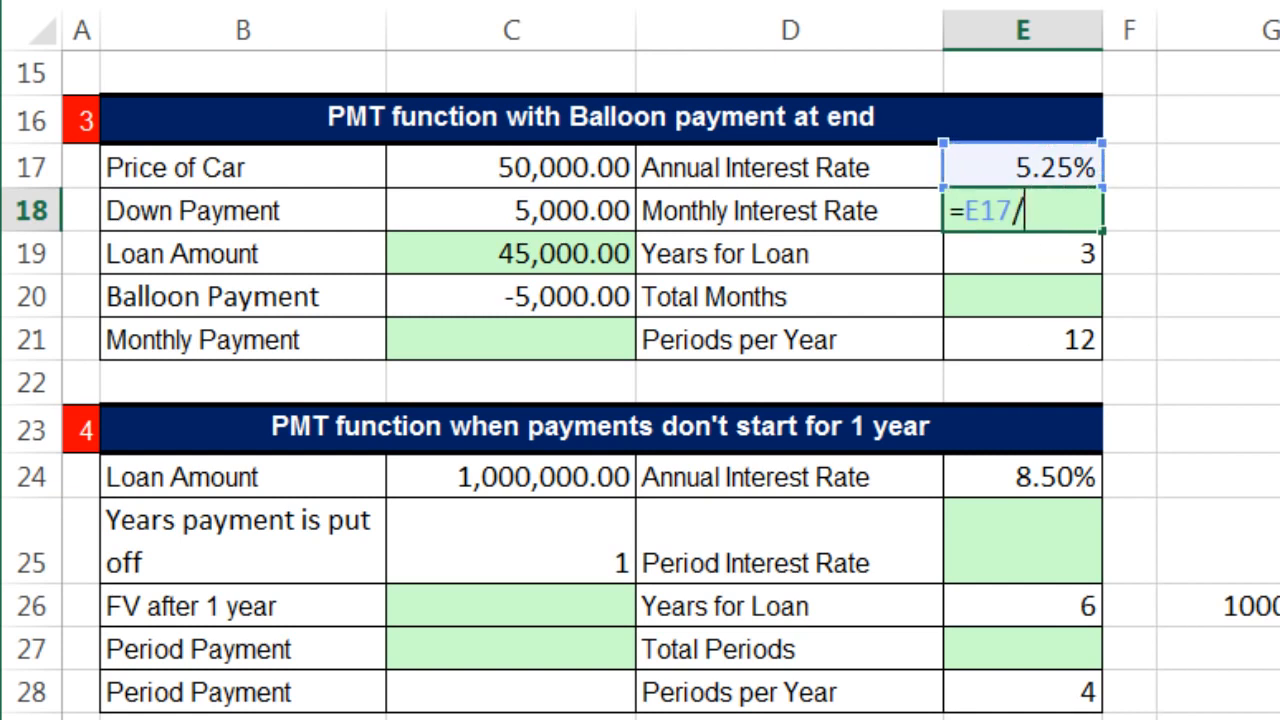
click(997, 351)
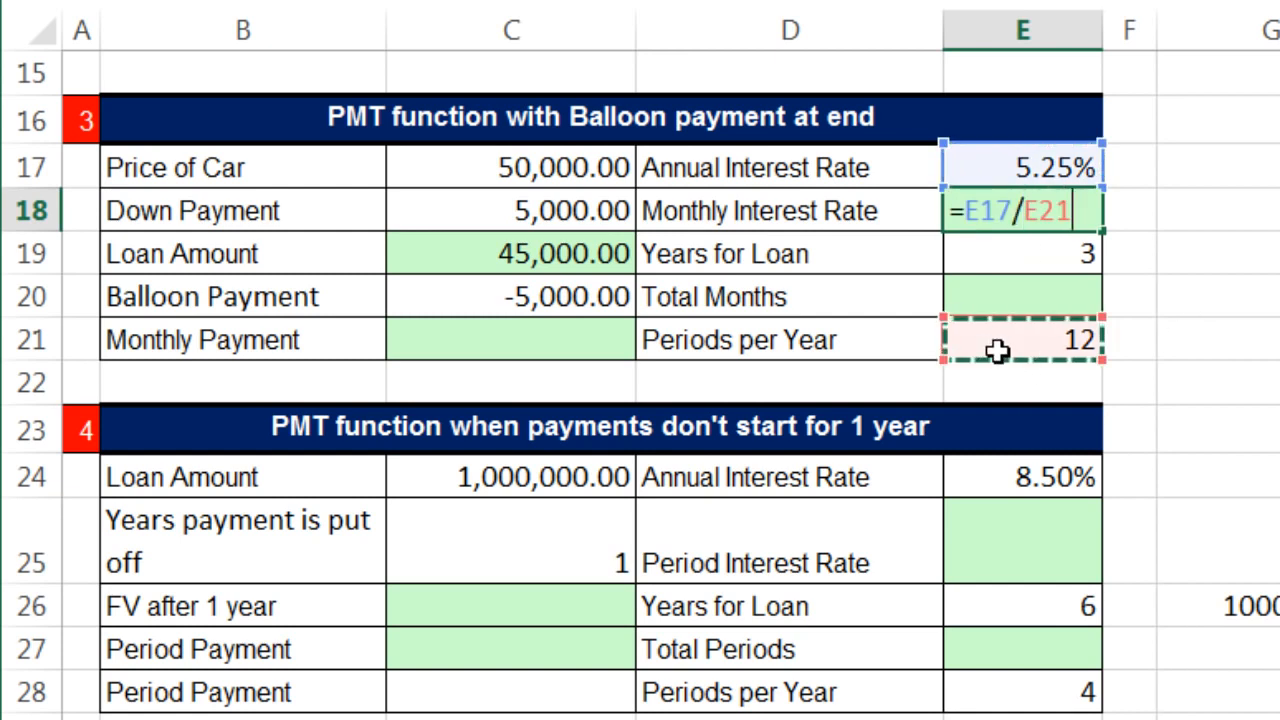
key(Return)
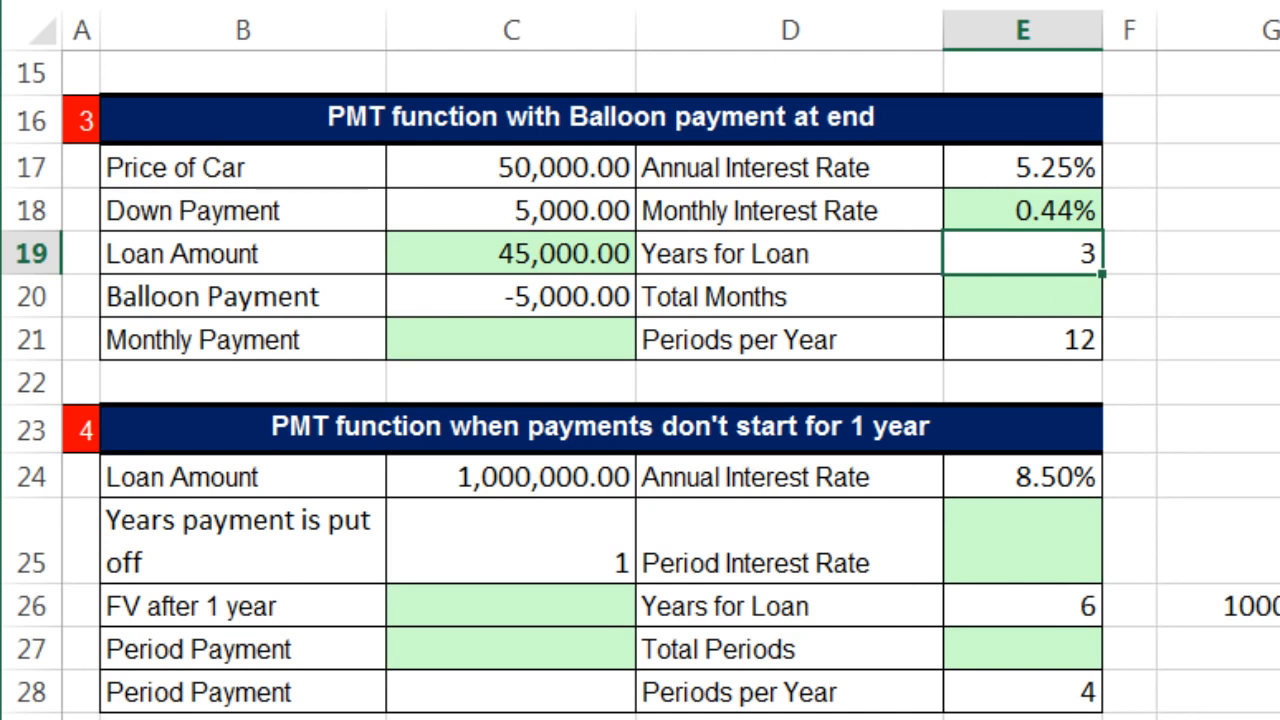
Step: Calculate the balloon loan's total months in E20 with the formula =E19*E21
click(1060, 294)
text(=)
key(Up)
text(*)
key(Down)
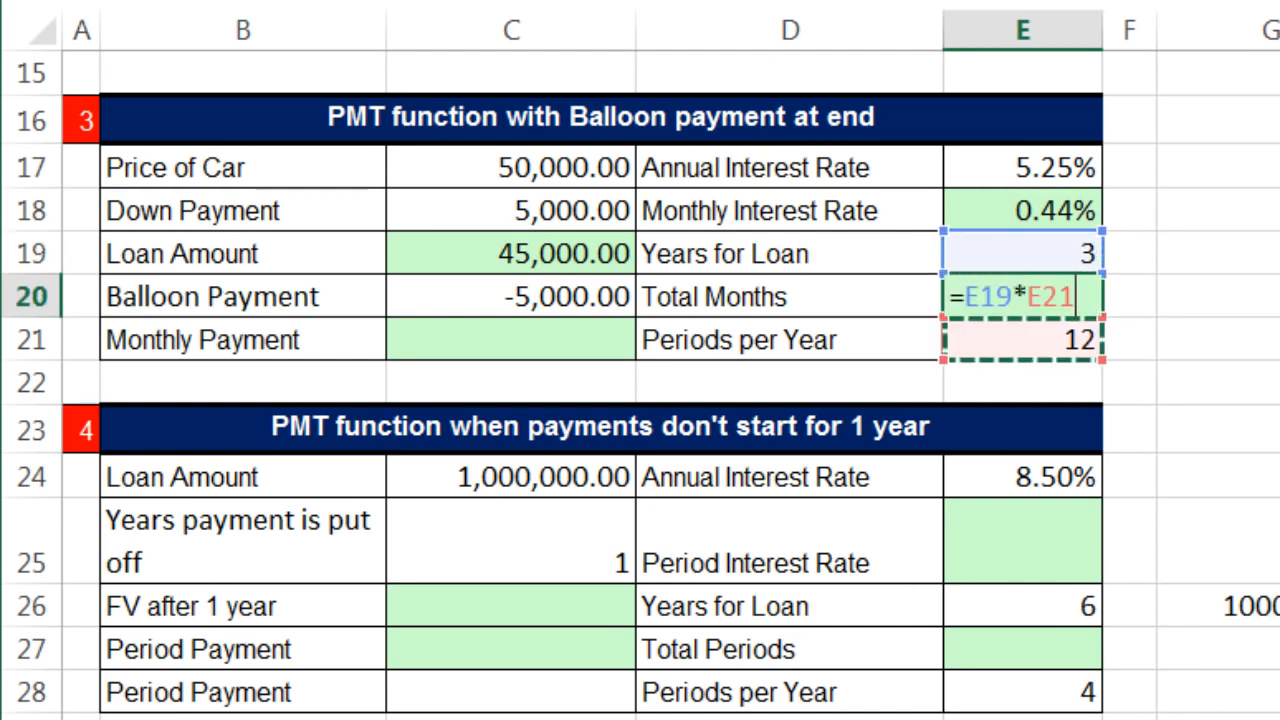
key(Return)
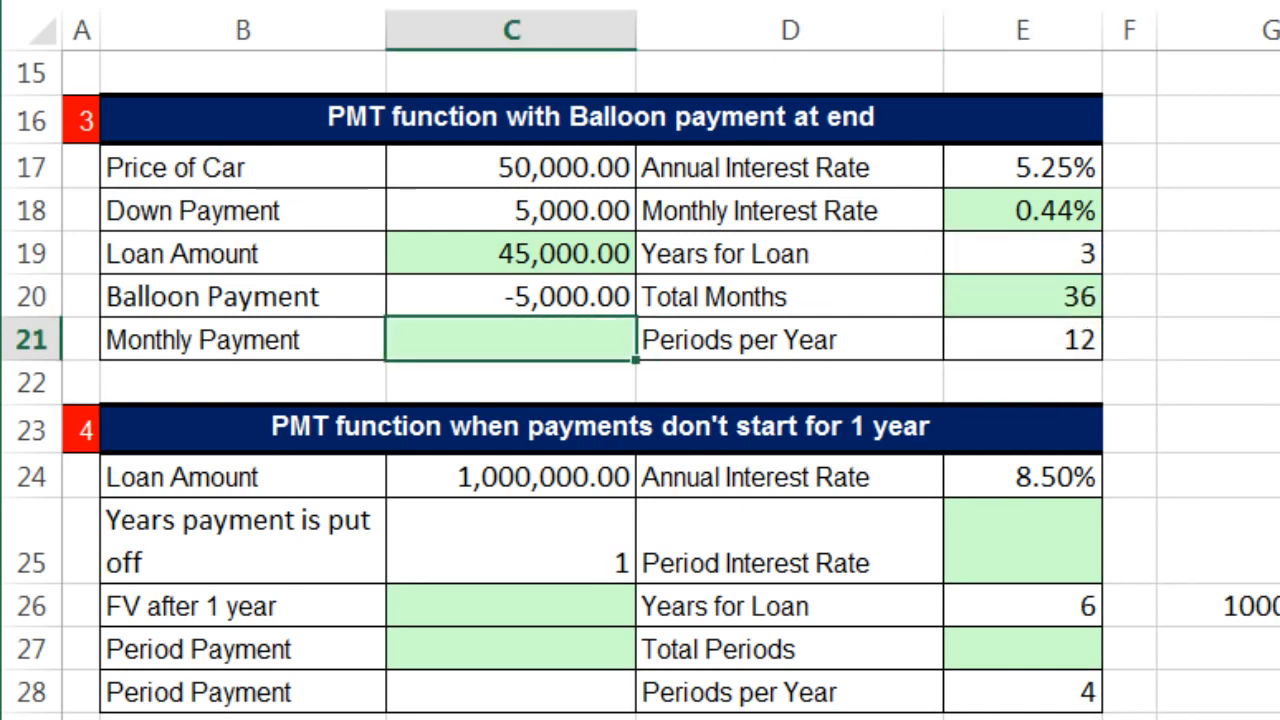
Step: Calculate the monthly payment with balloon in C21 using PMT, with E18 as rate, E20 as nper, C19 as pv and C20 as fv
text(=pmt)
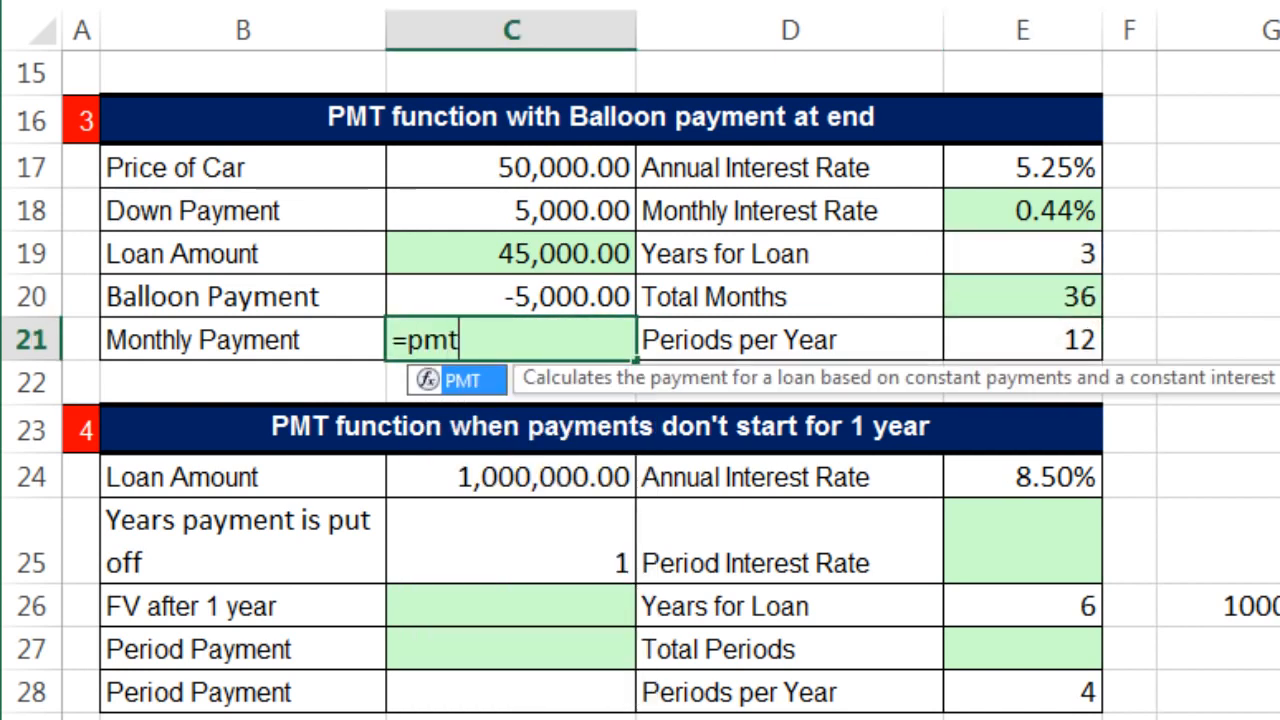
key(Tab)
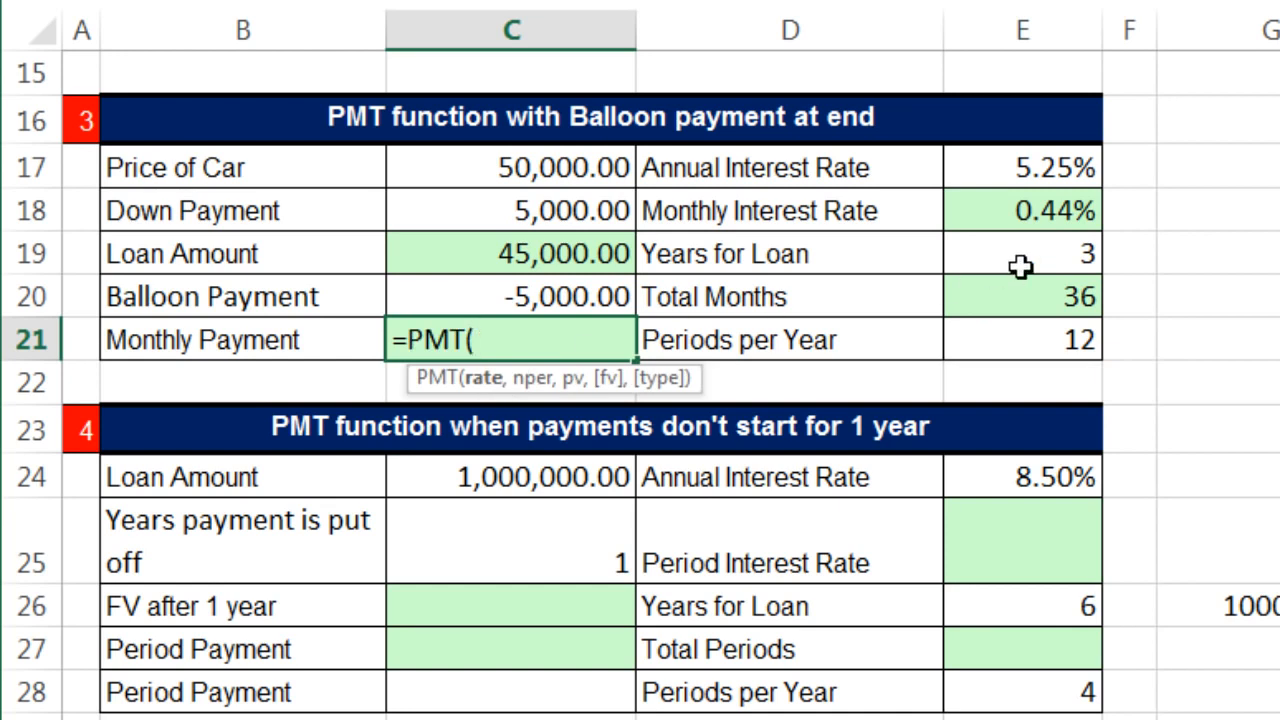
click(1010, 214)
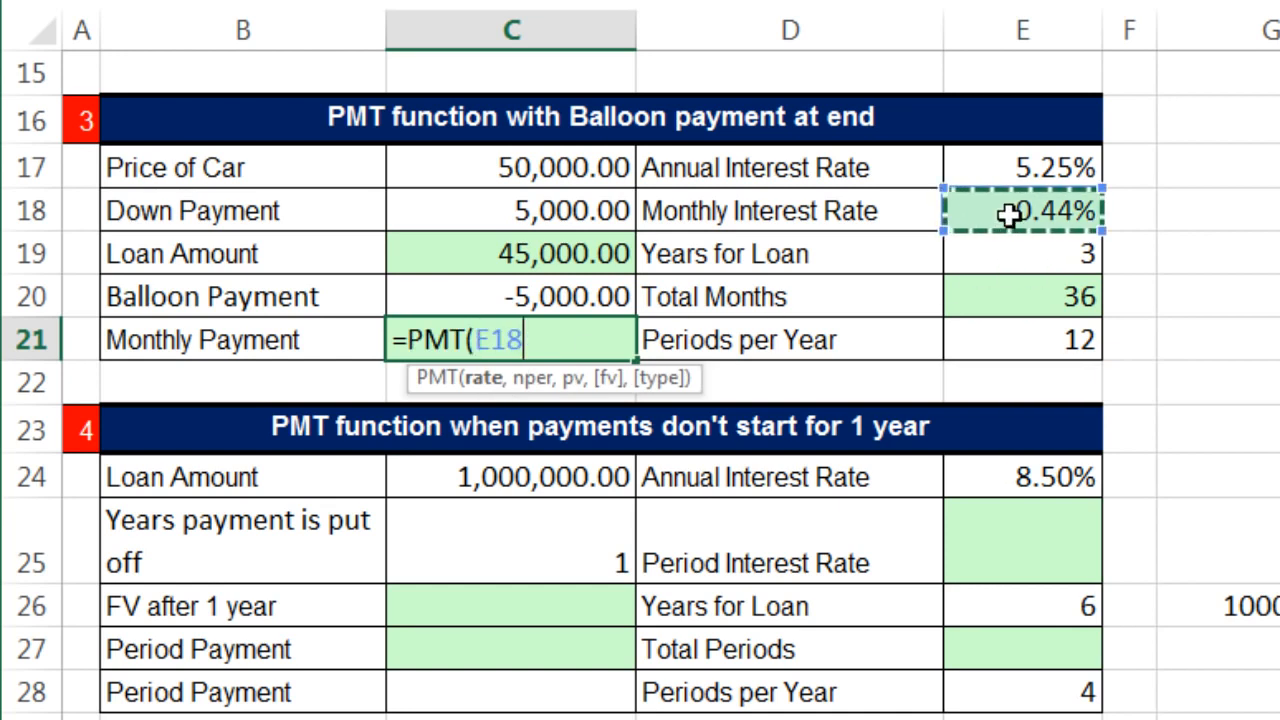
text(,)
click(1036, 294)
text(,)
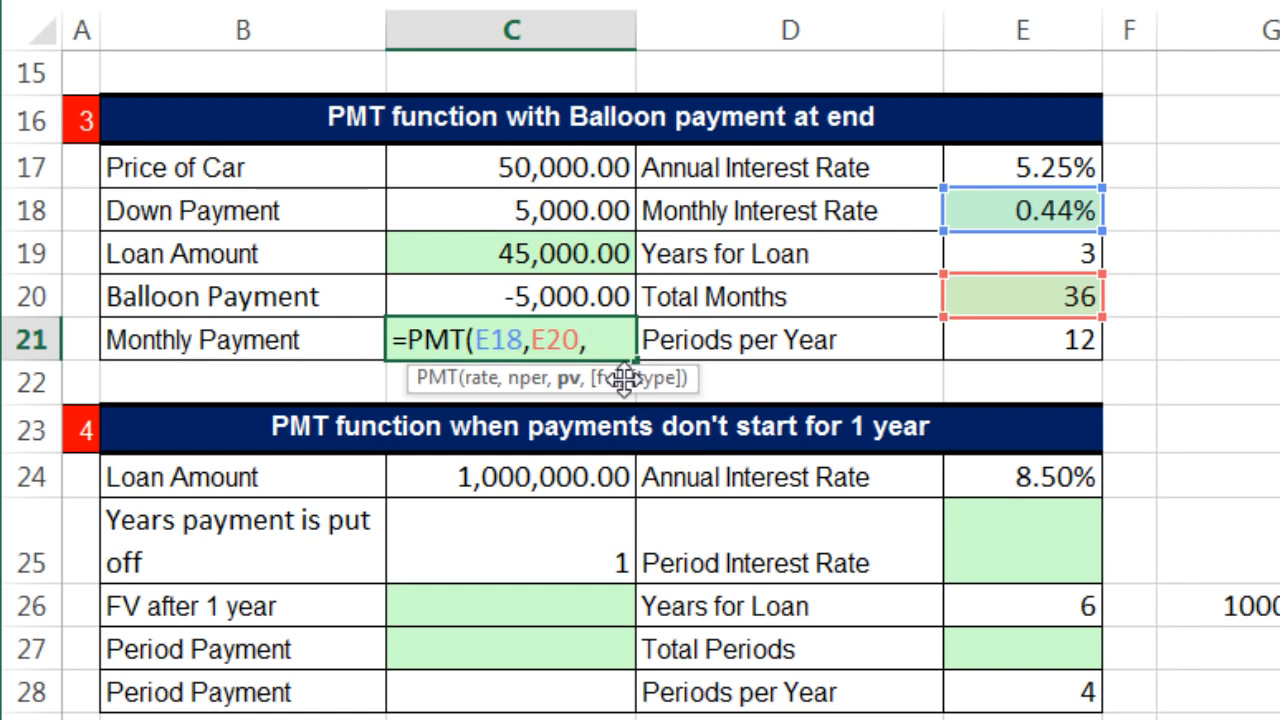
click(490, 256)
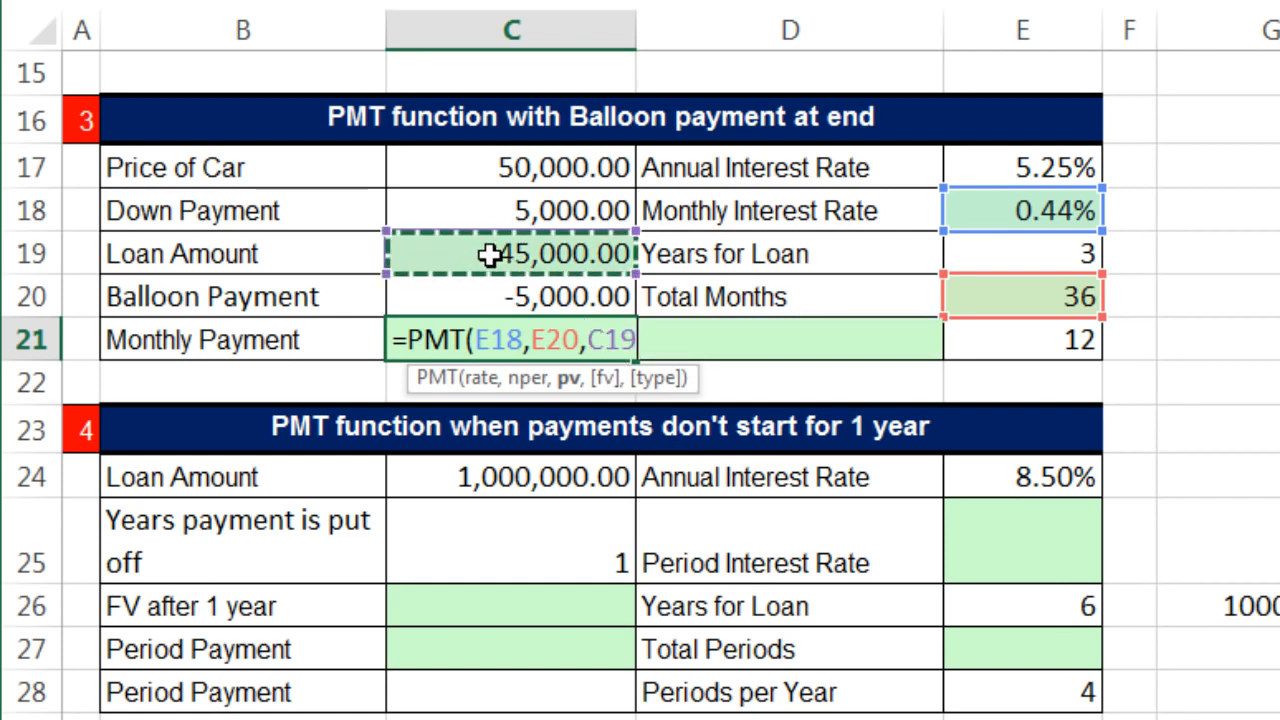
text(,)
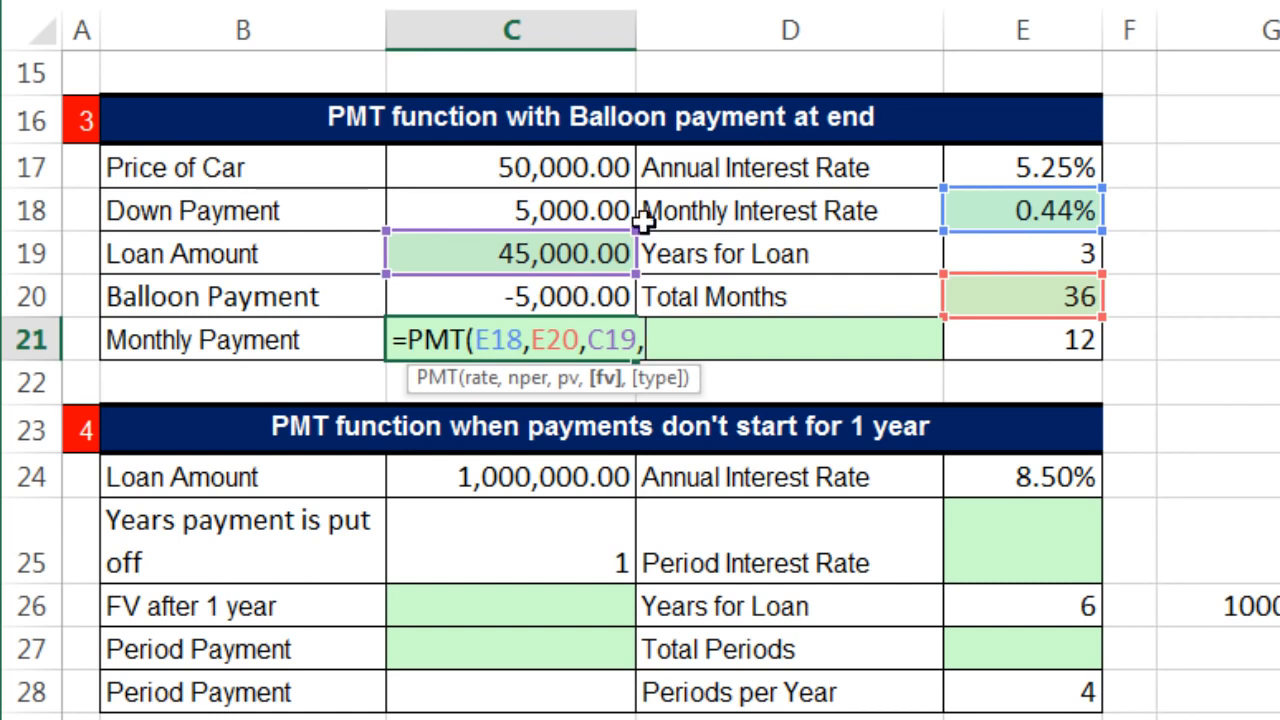
click(566, 292)
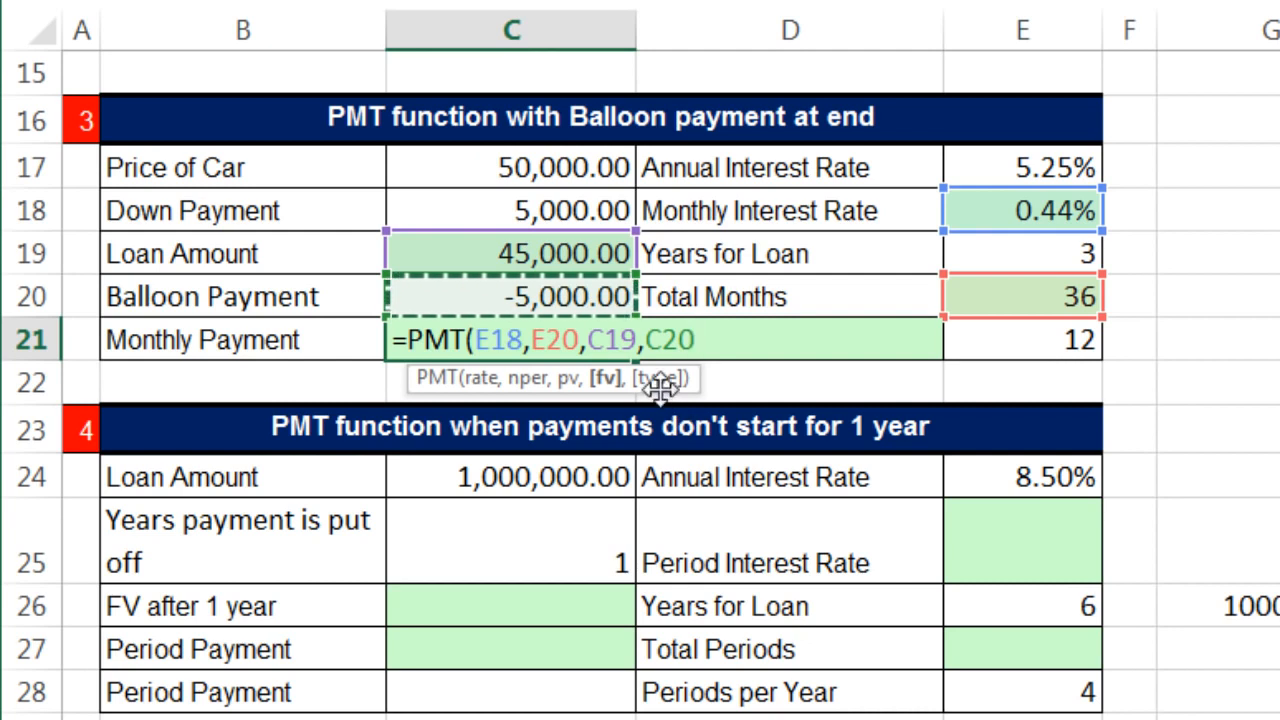
text())
key(ctrl+Return)
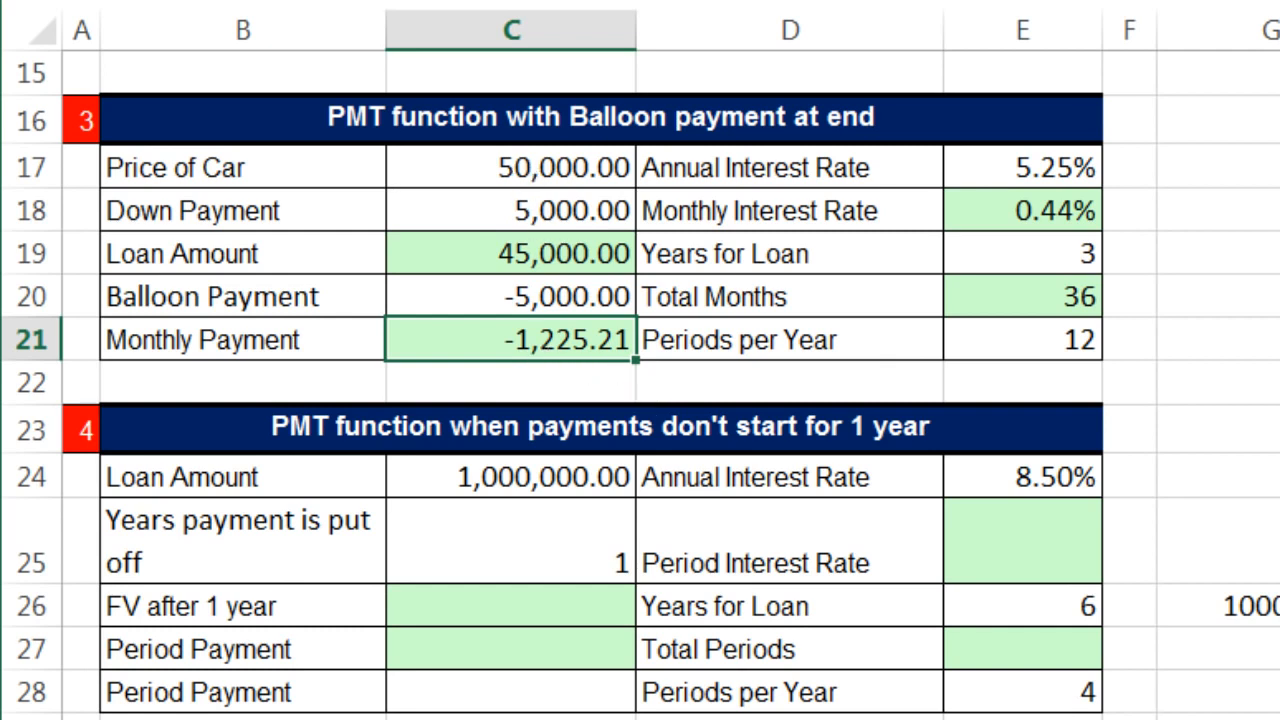
Step: Go to the example where payments don't start for 1 year and review its loan amount, annual rate, loan years, periods per year and deferral
scroll(640, 384, down, 3)
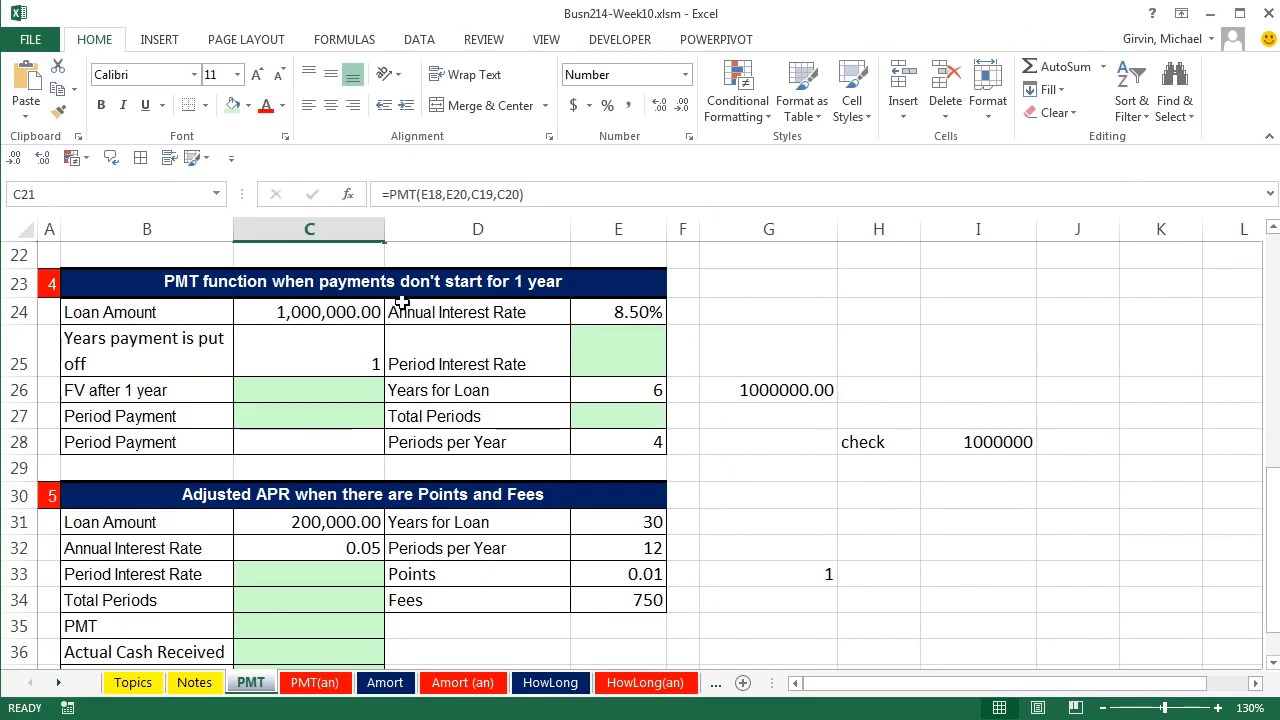
click(329, 314)
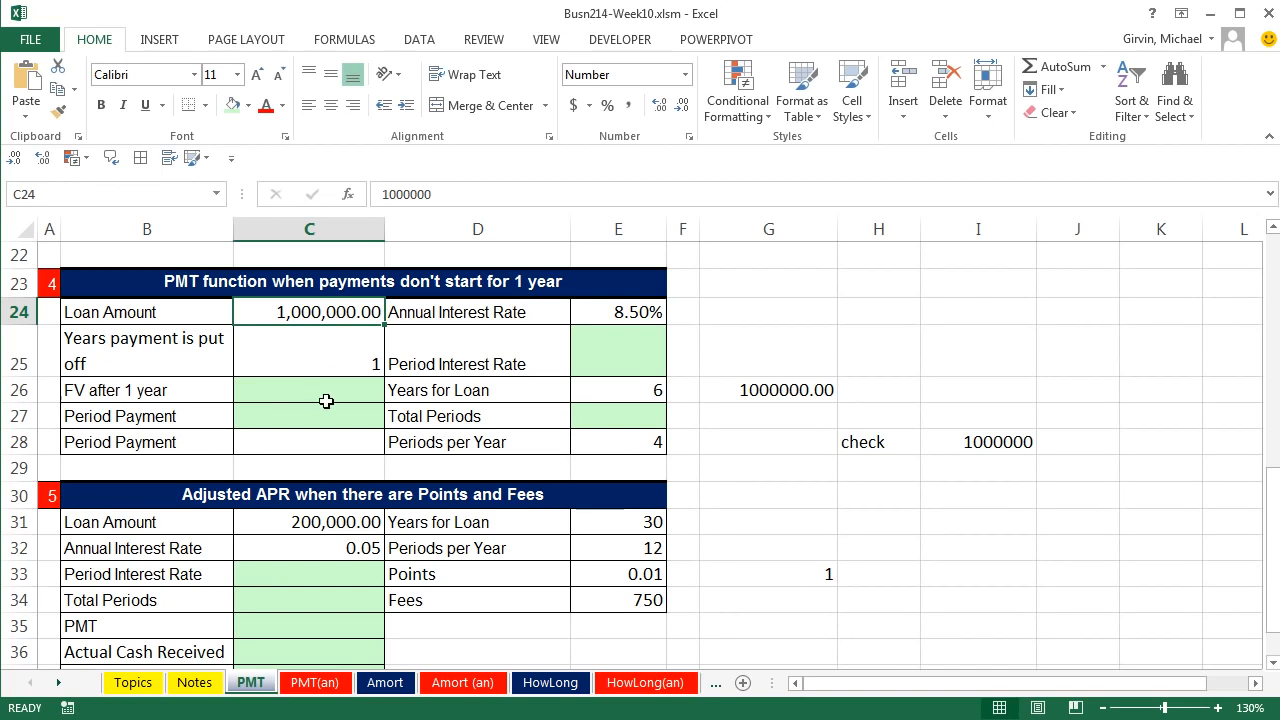
click(606, 318)
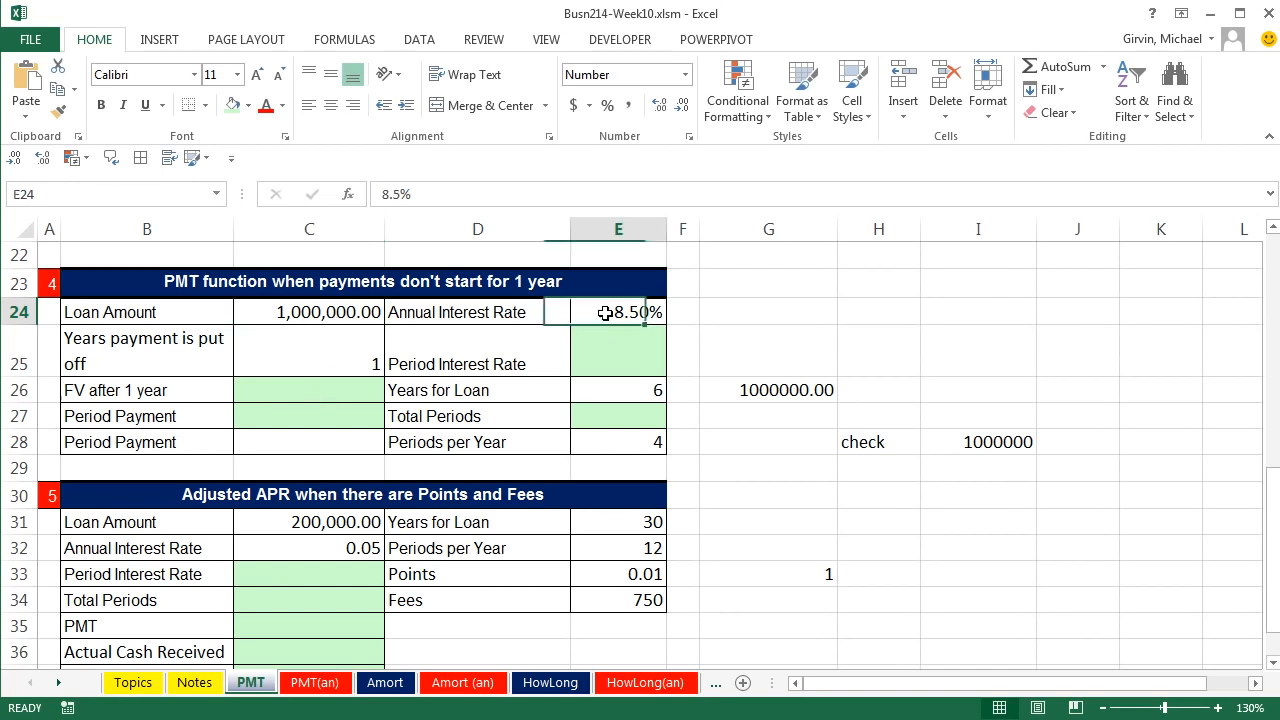
click(594, 390)
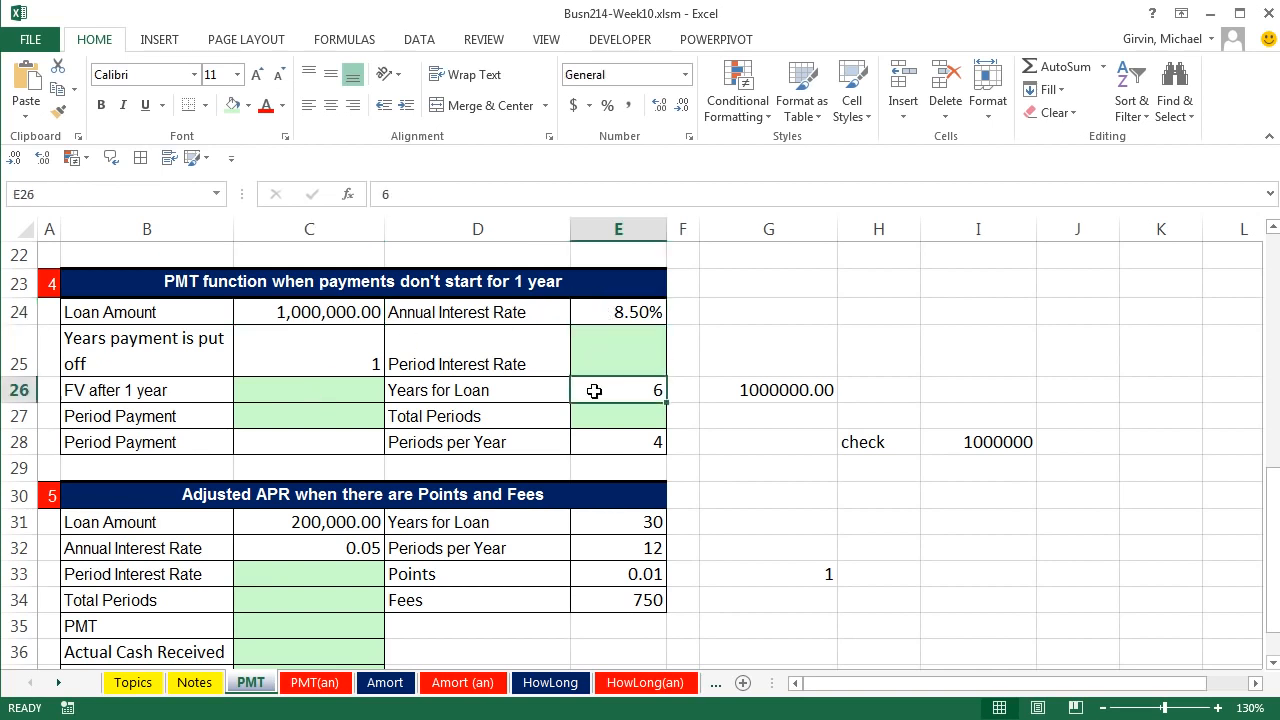
click(616, 443)
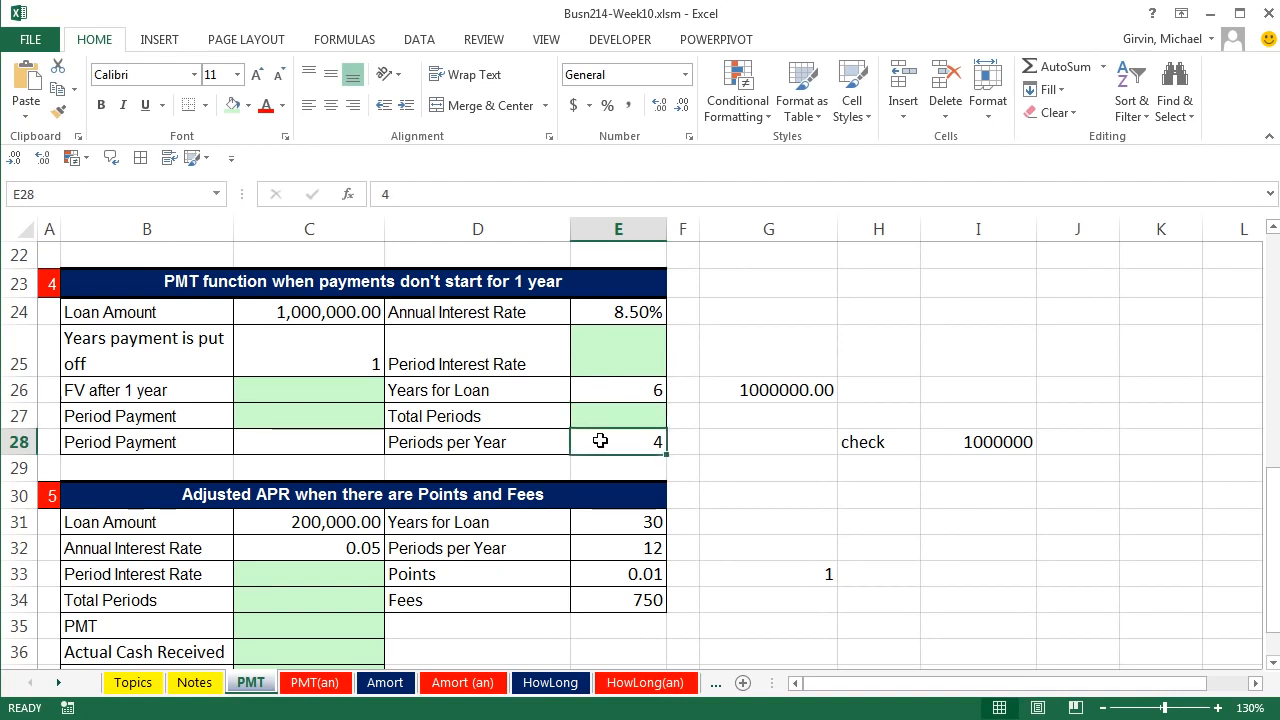
click(336, 345)
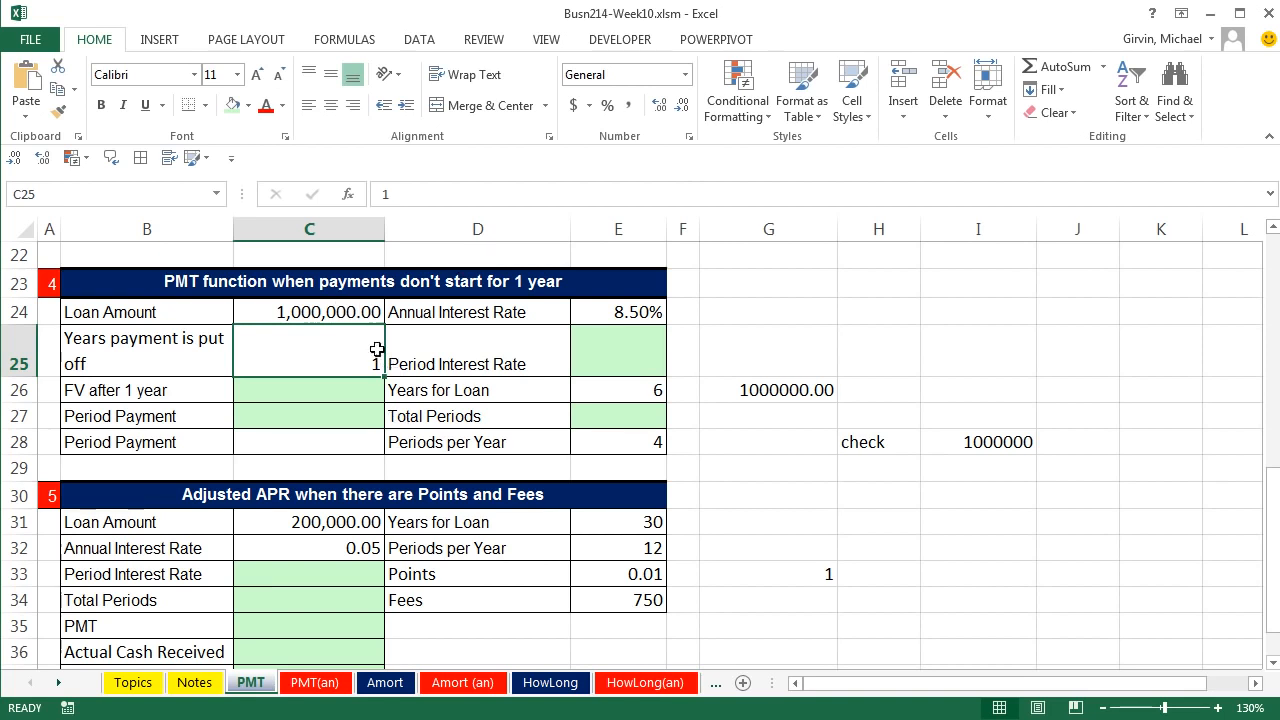
click(340, 312)
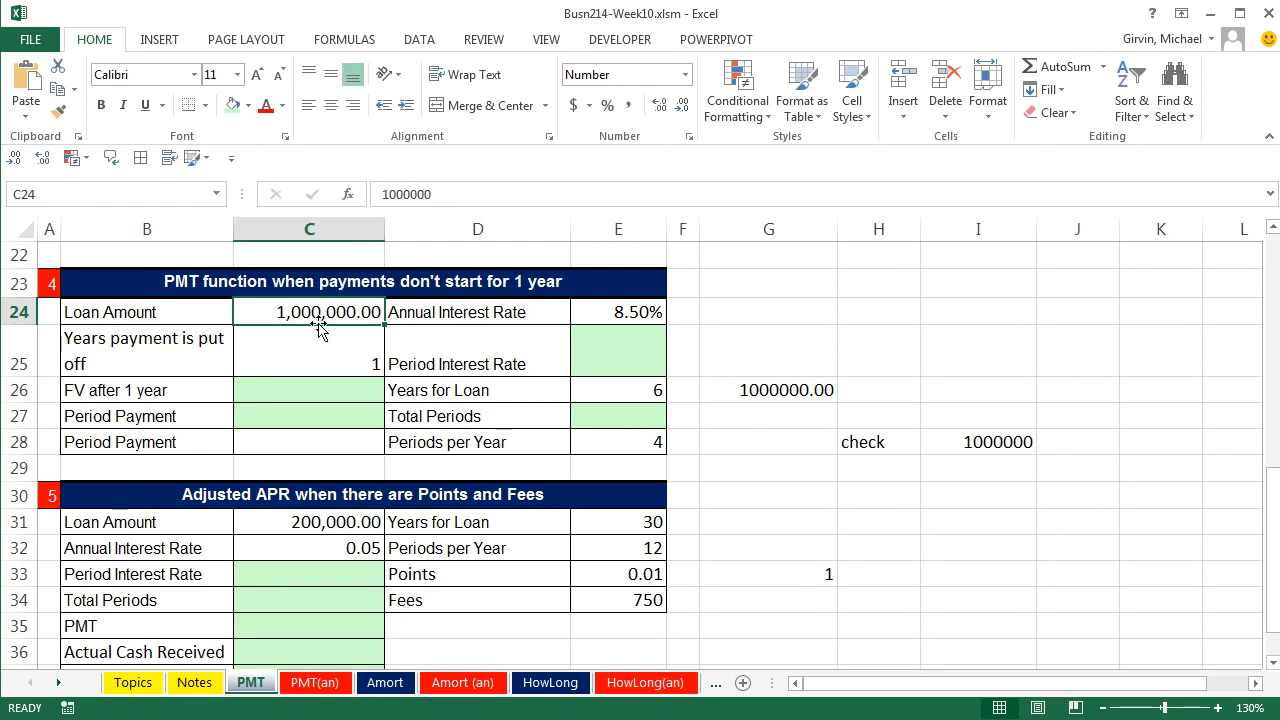
click(300, 392)
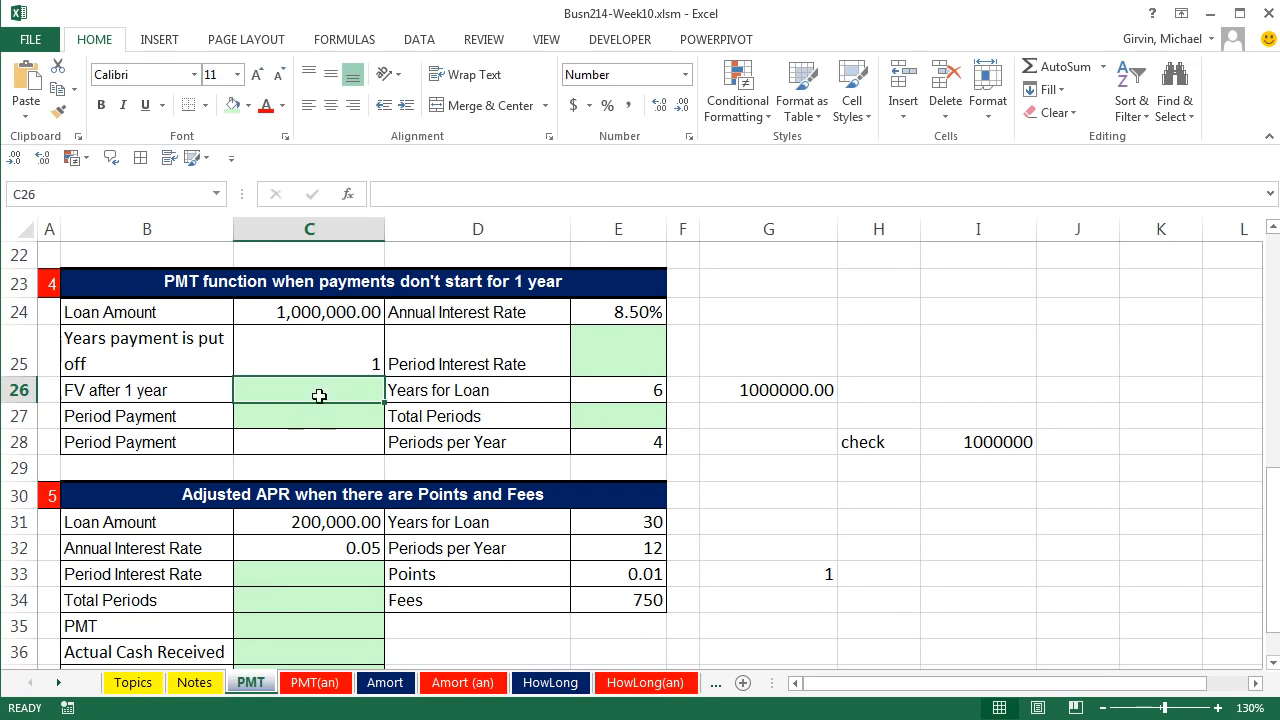
text(=fv)
key(Tab)
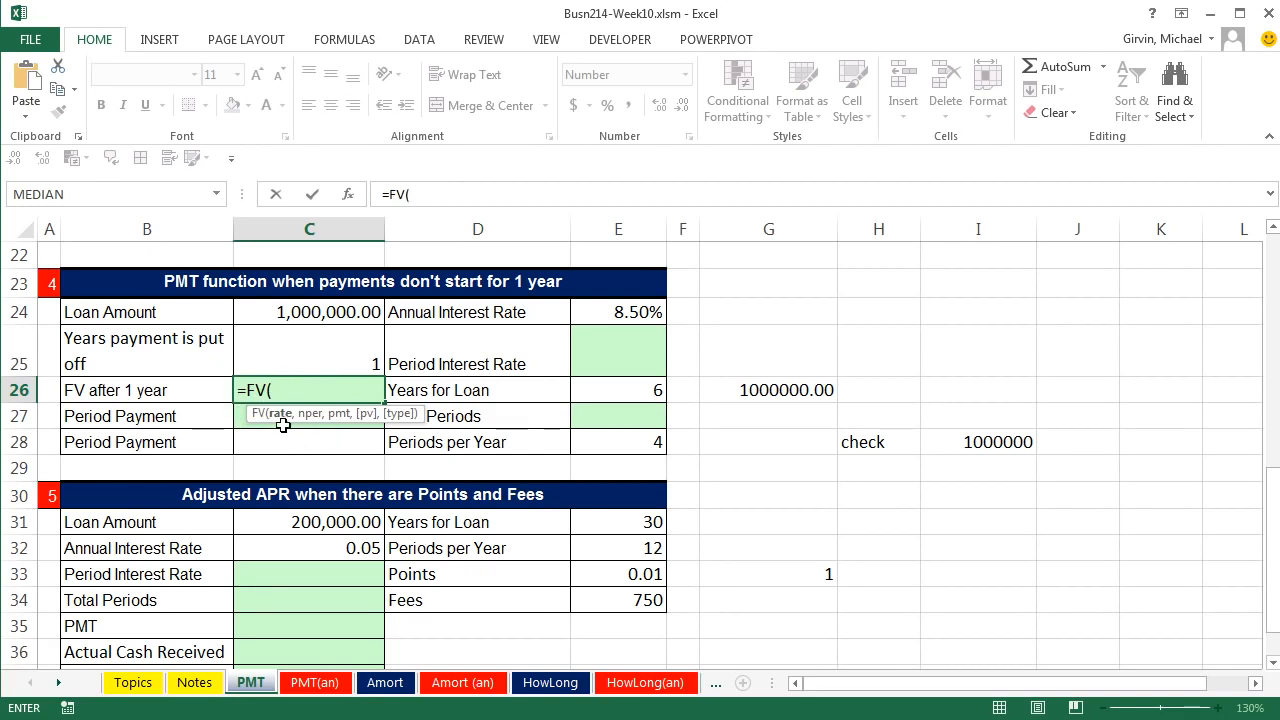
key(Escape)
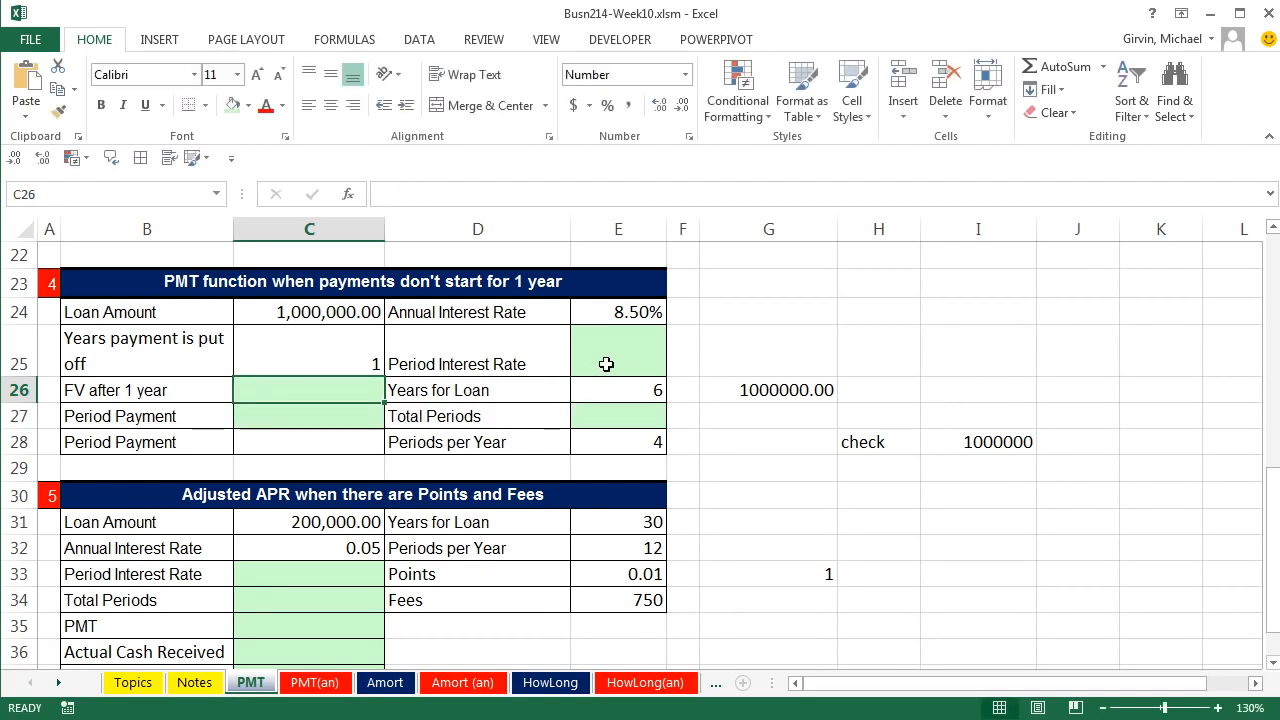
Step: Calculate the deferred loan's period interest rate in E25 with the formula =E24/E28
click(606, 364)
text(=)
key(Up)
text(/)
key(Down)
key(Down)
key(Down)
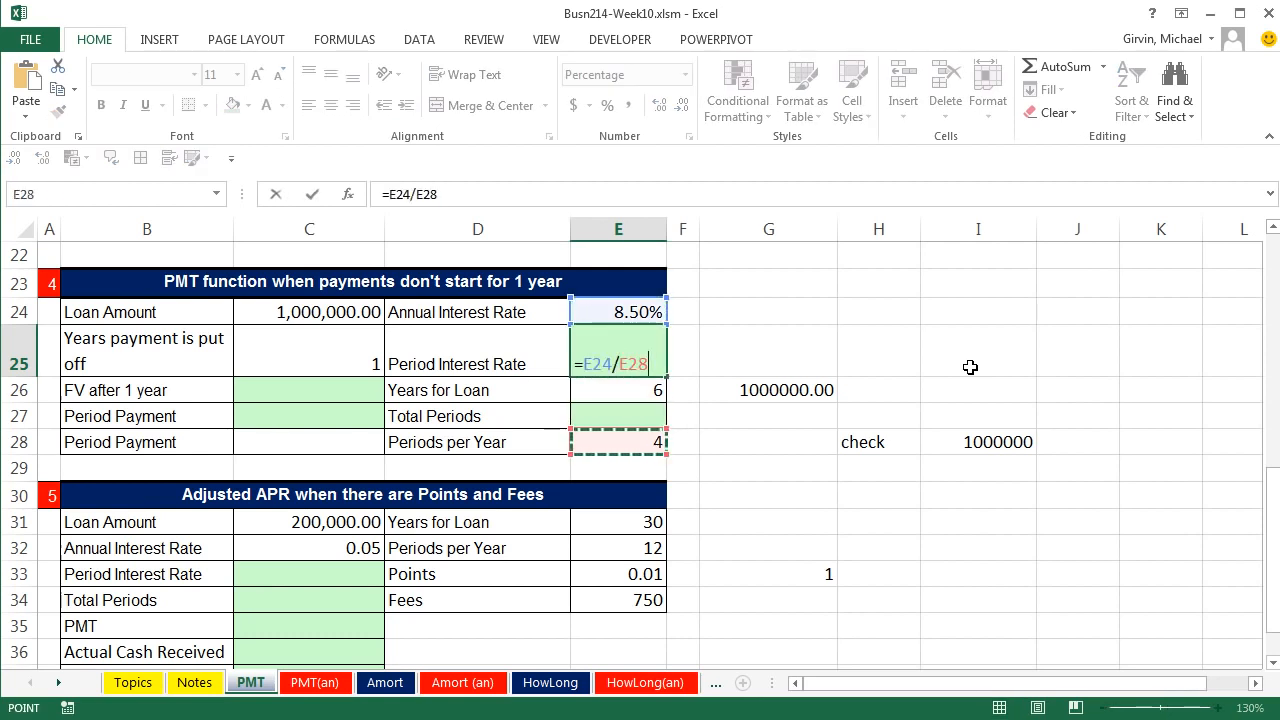
key(ctrl+Return)
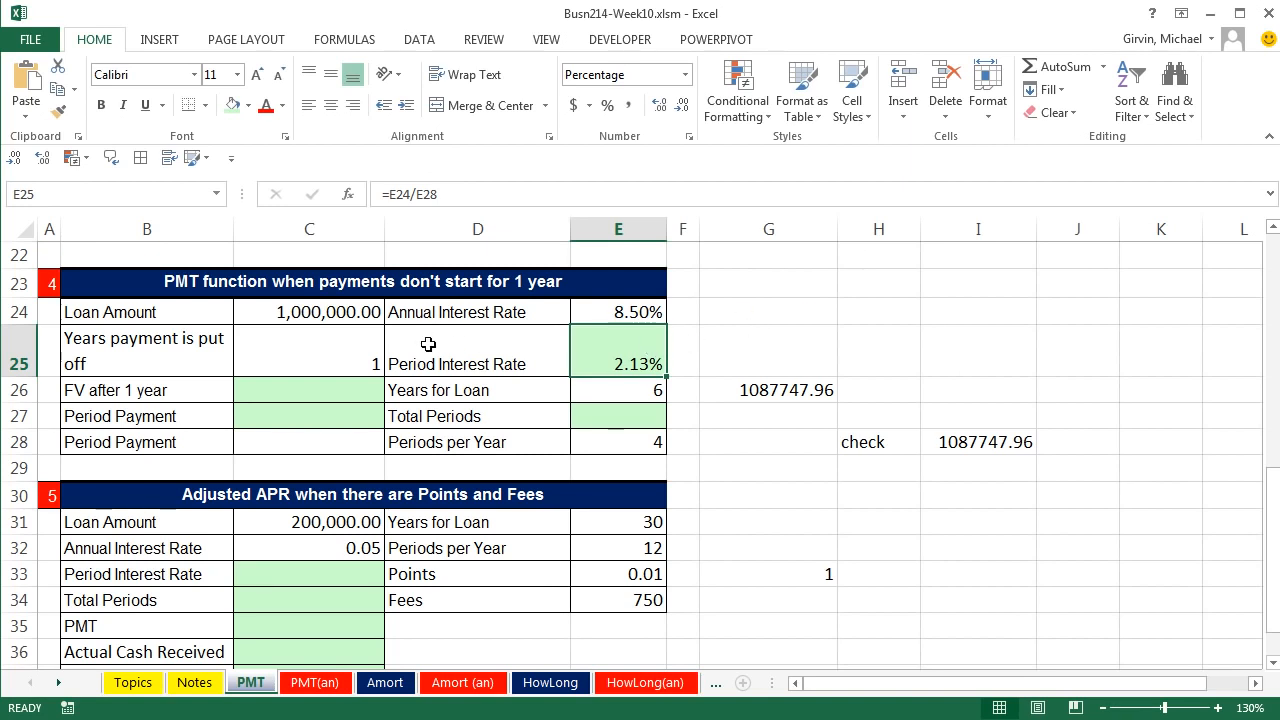
Step: Calculate the deferred loan's total periods in E27 with the formula =E26*E28
click(591, 417)
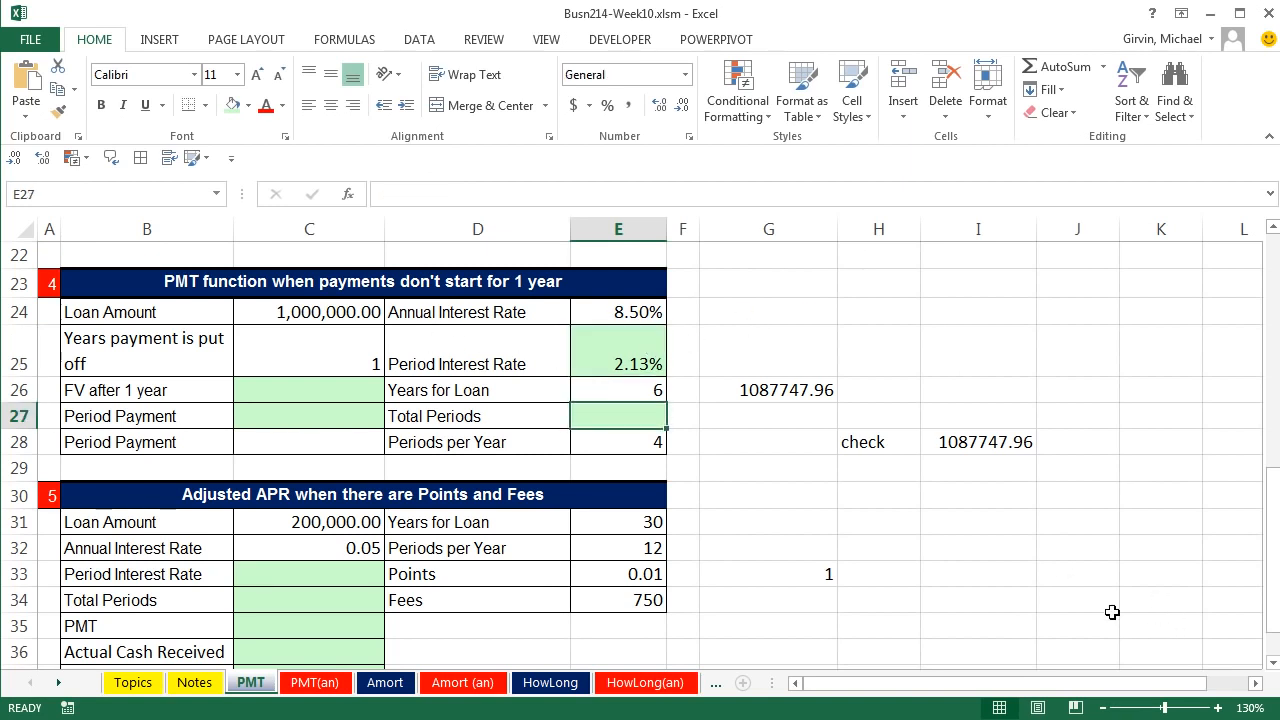
text(=)
key(Up)
text(*)
key(Down)
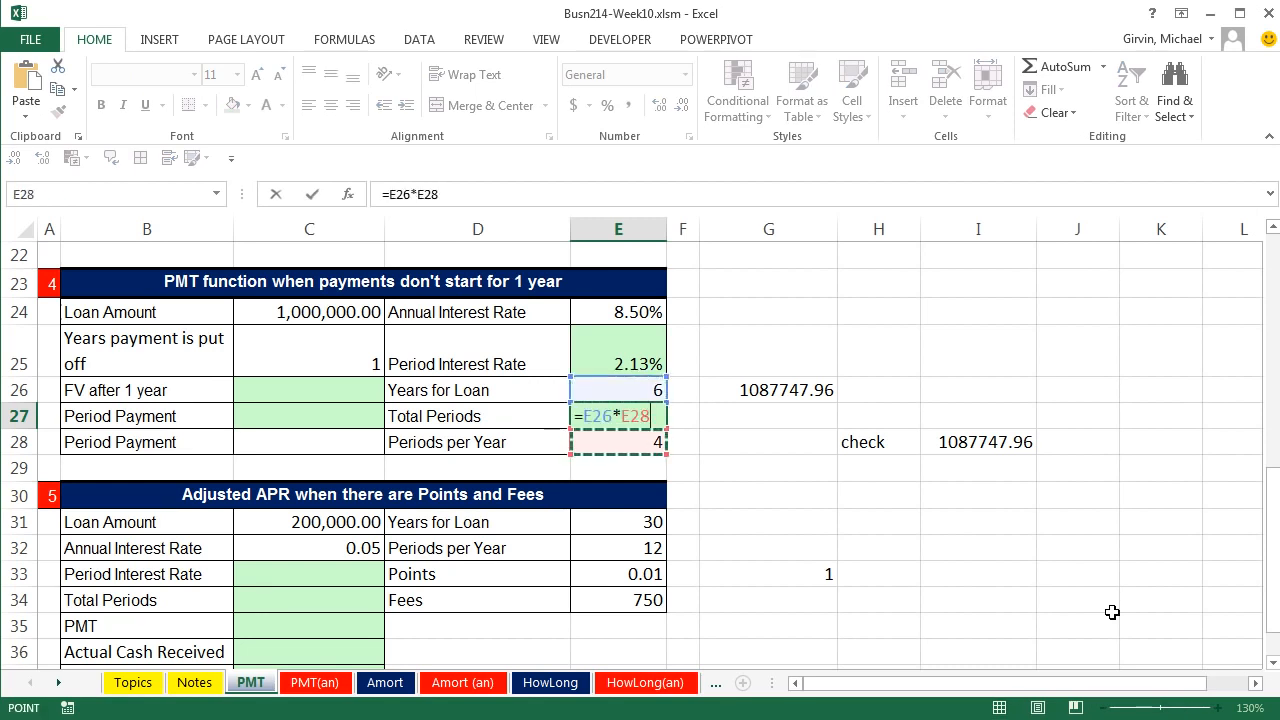
key(ctrl+Return)
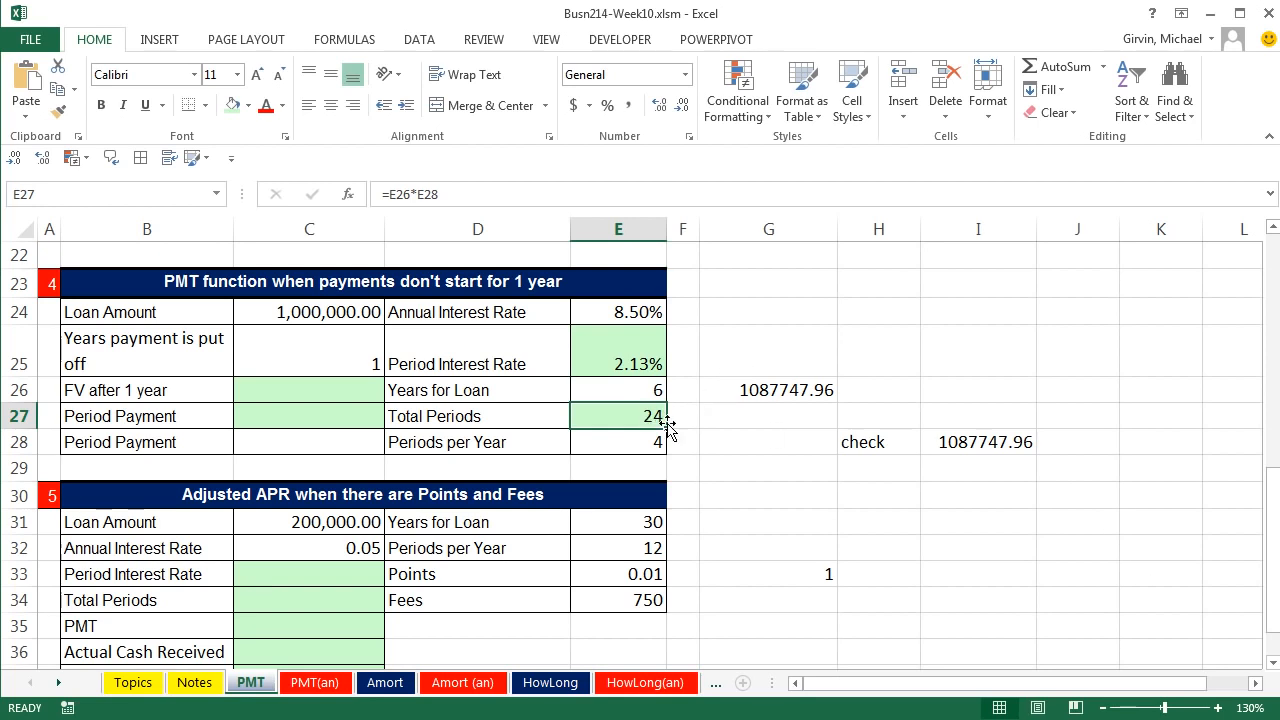
click(322, 386)
click(306, 421)
click(340, 394)
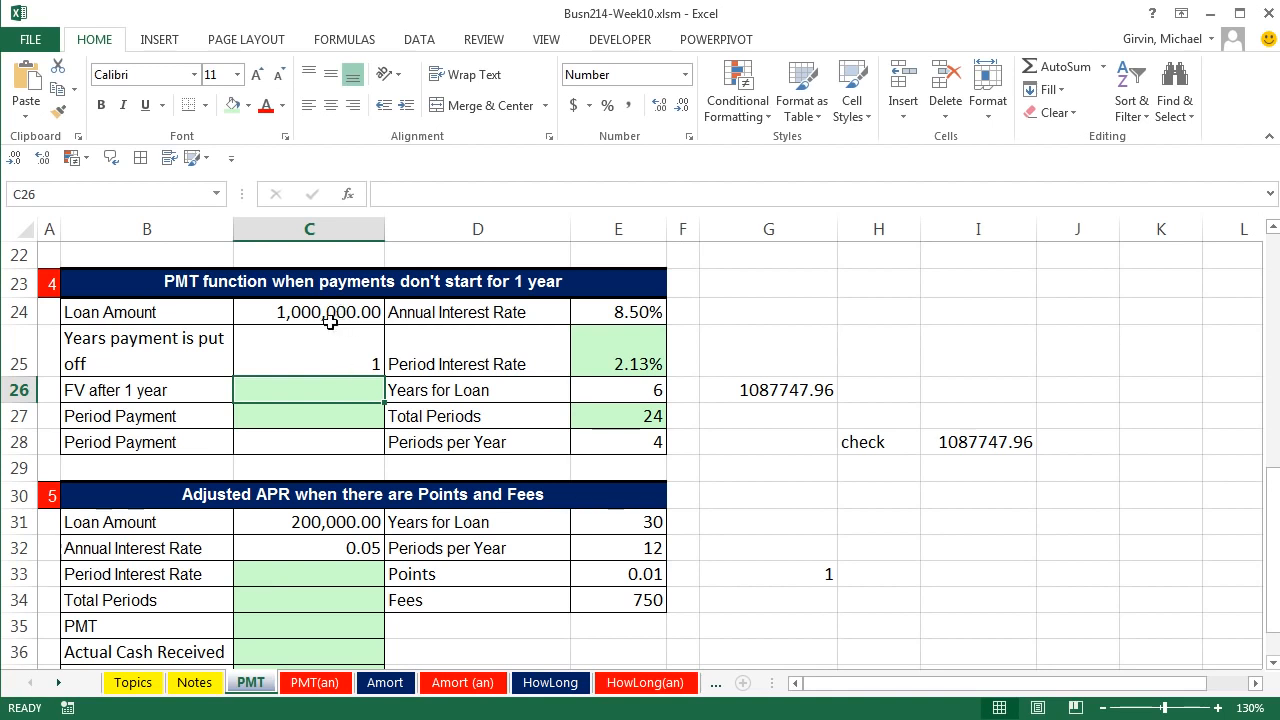
click(338, 418)
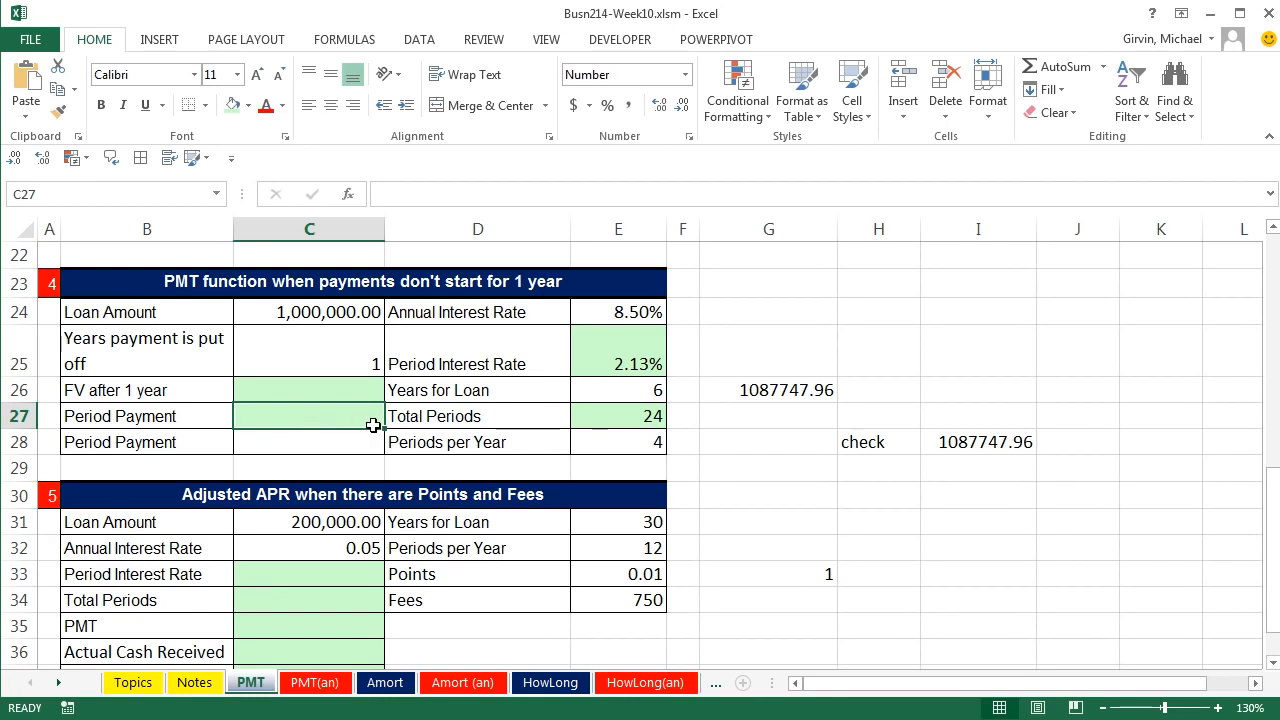
Step: Start an FV formula for the FV after 1 year in C26, with E25 as rate and C25*E28 as nper
click(331, 395)
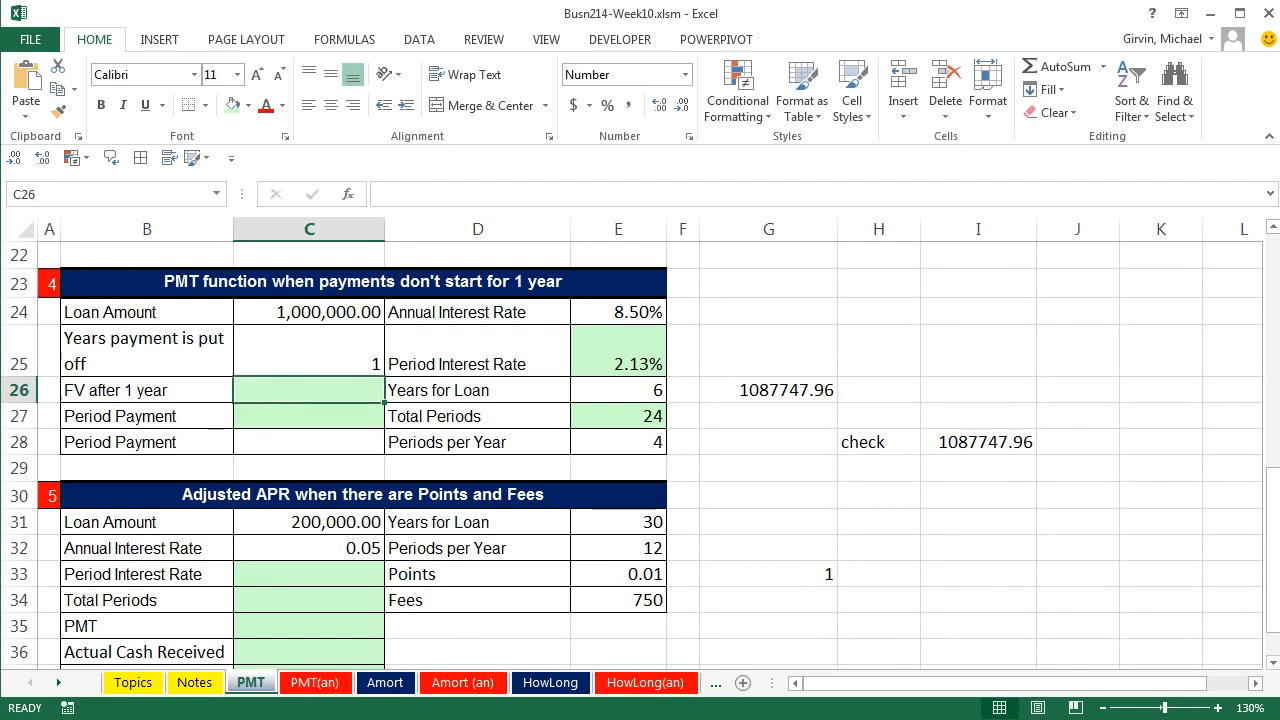
text(=)
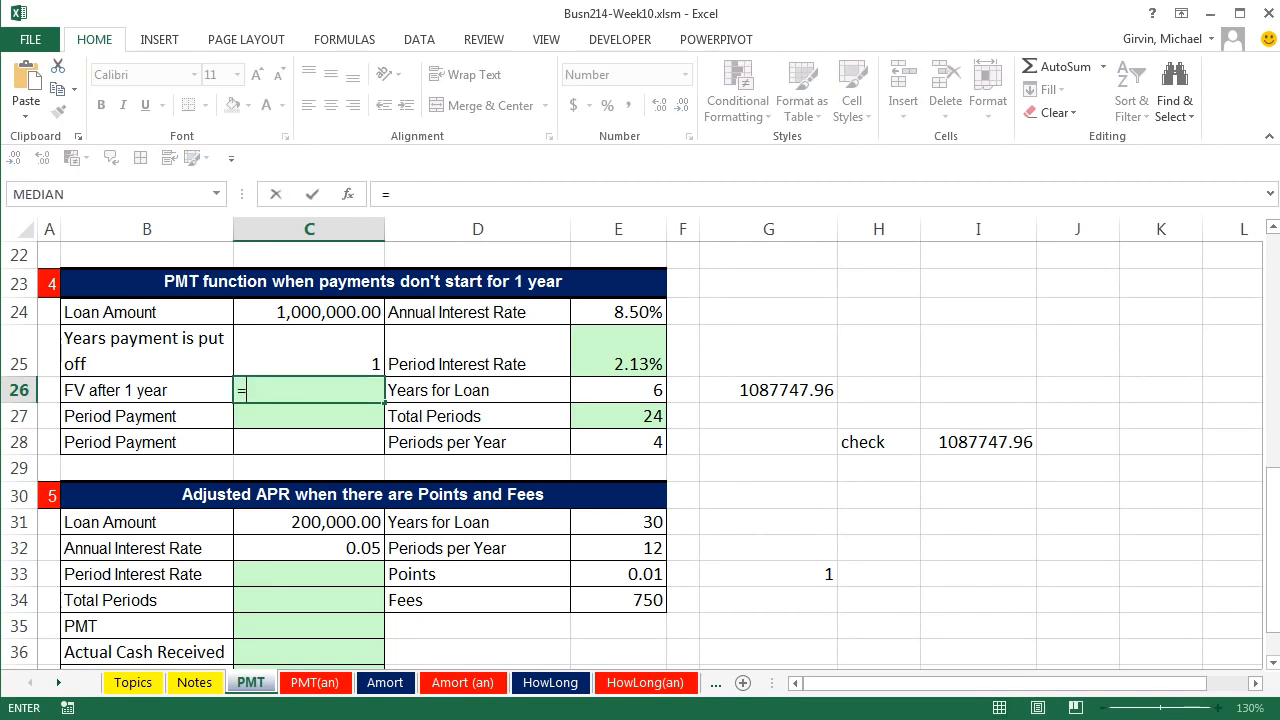
text(fv)
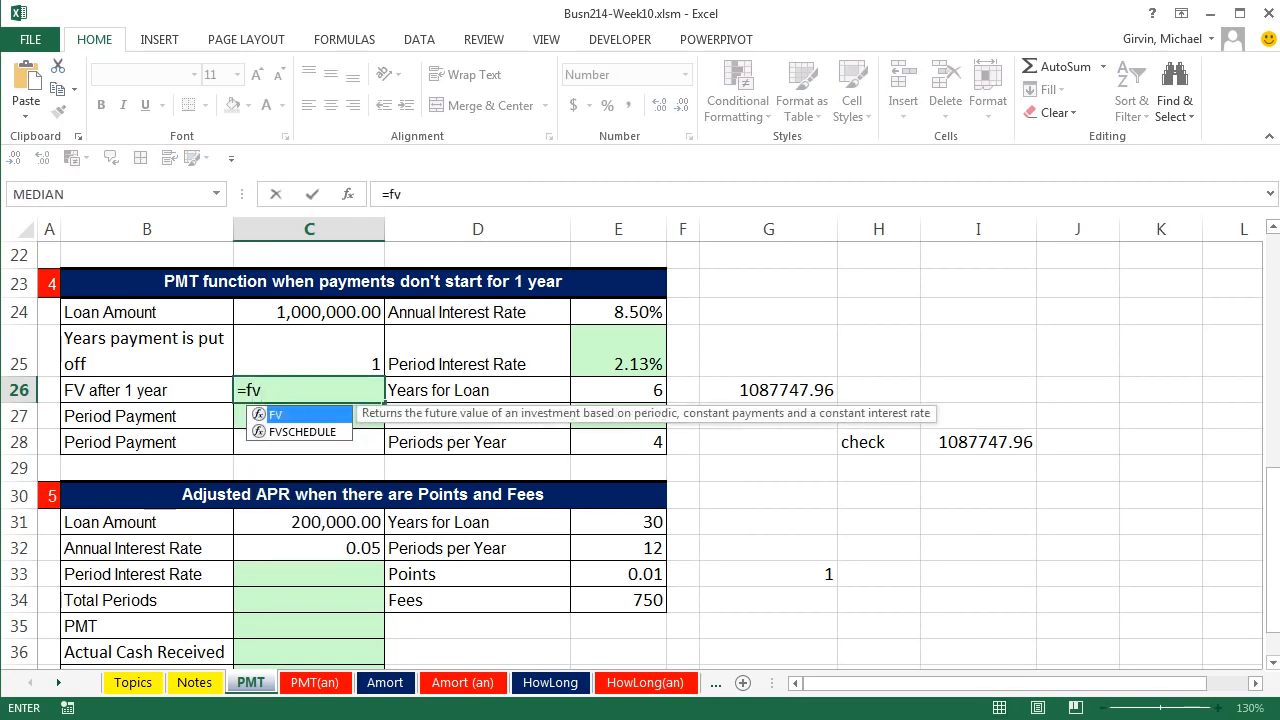
key(Tab)
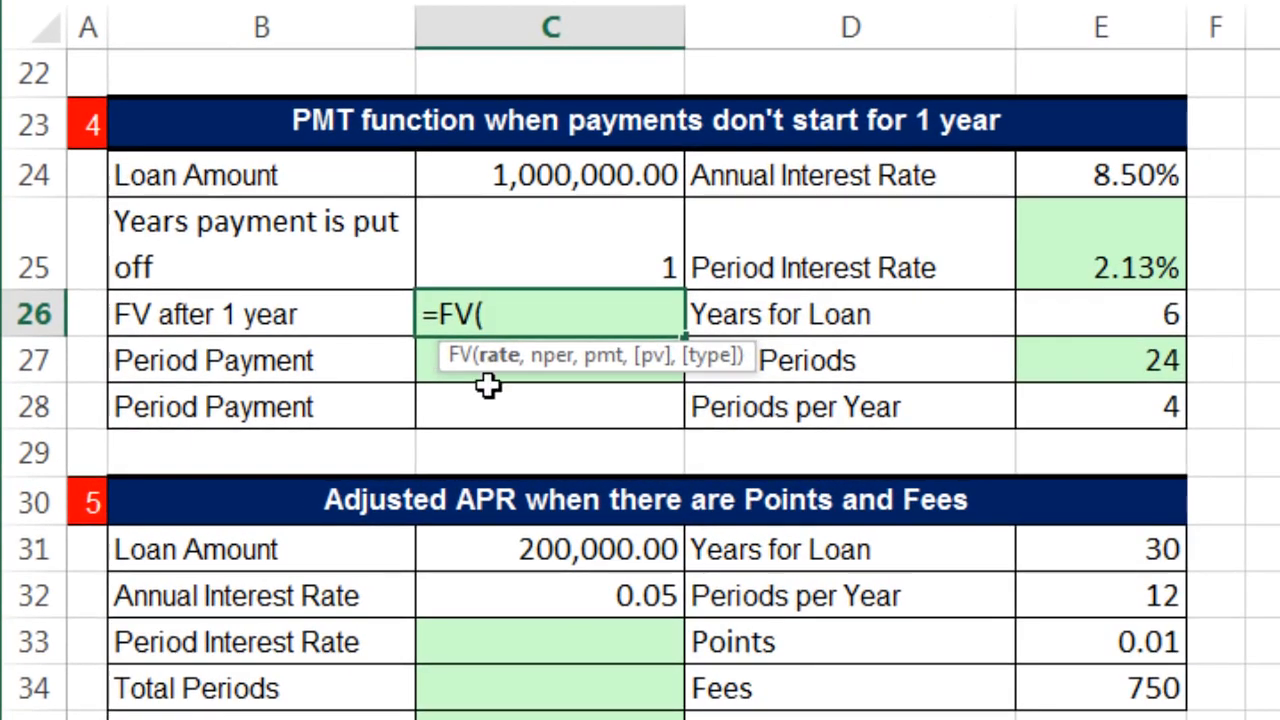
click(1128, 258)
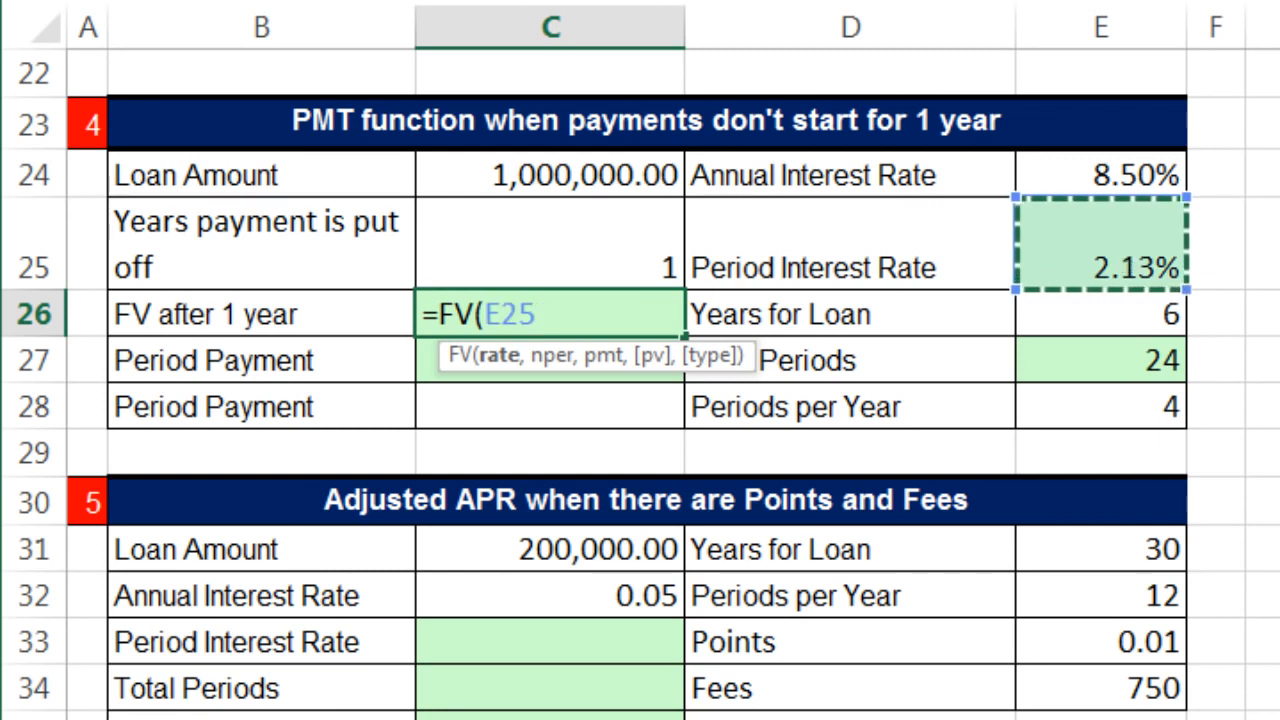
text(,)
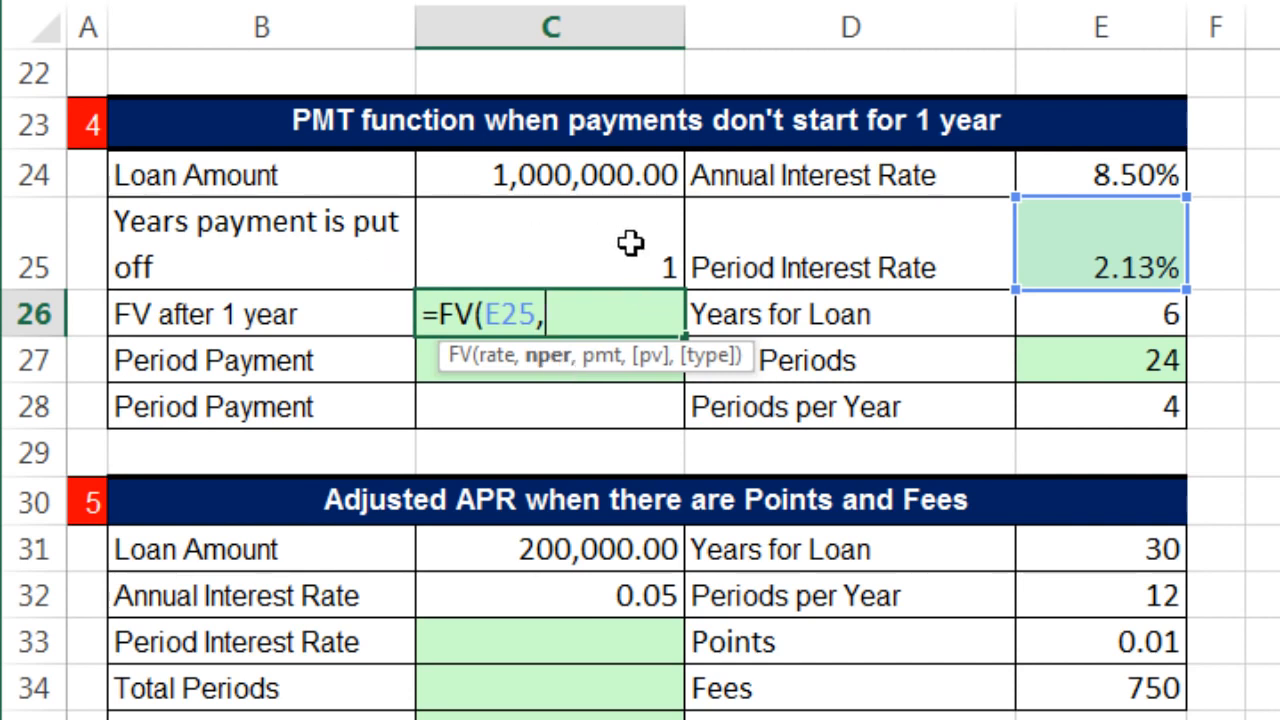
click(561, 252)
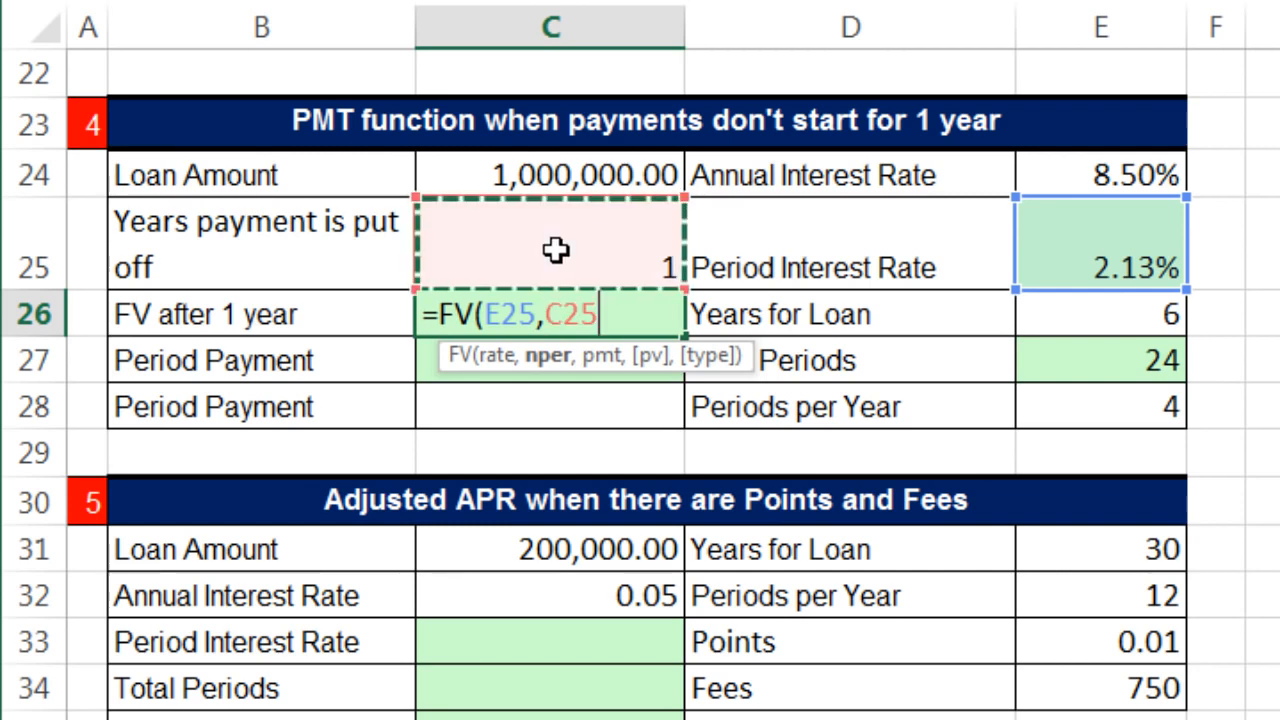
text(*)
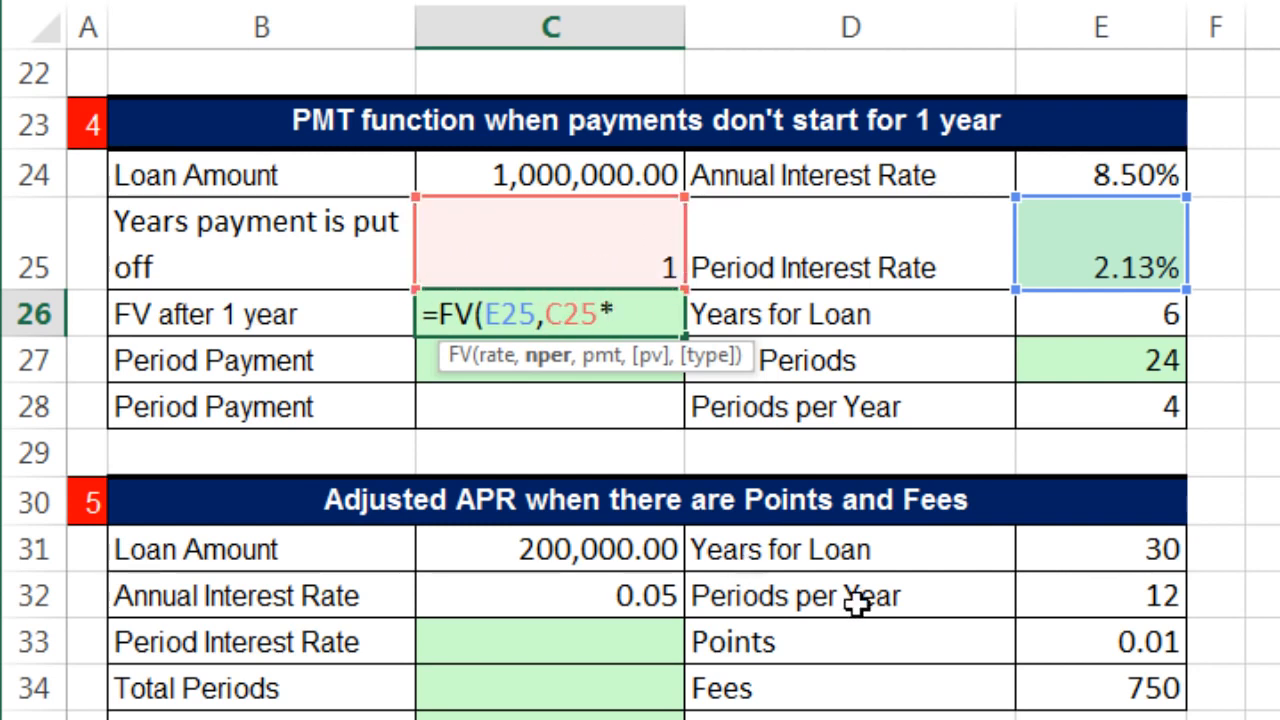
click(1085, 408)
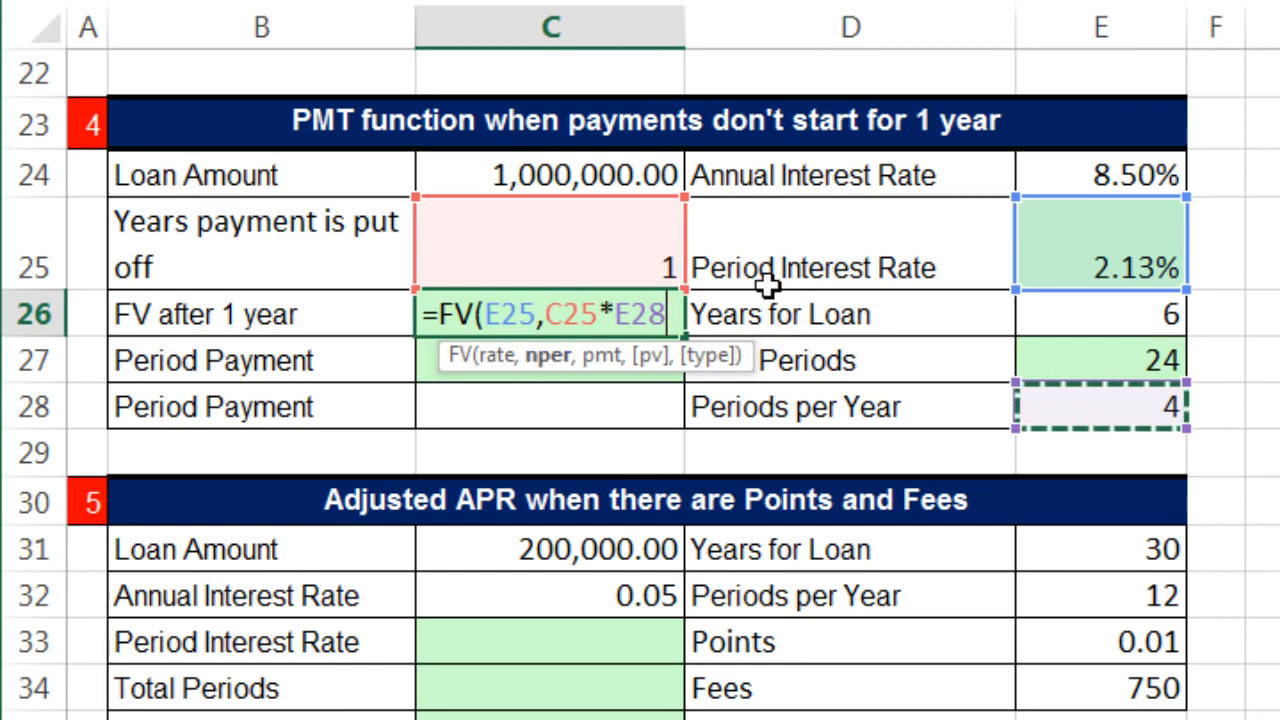
click(672, 323)
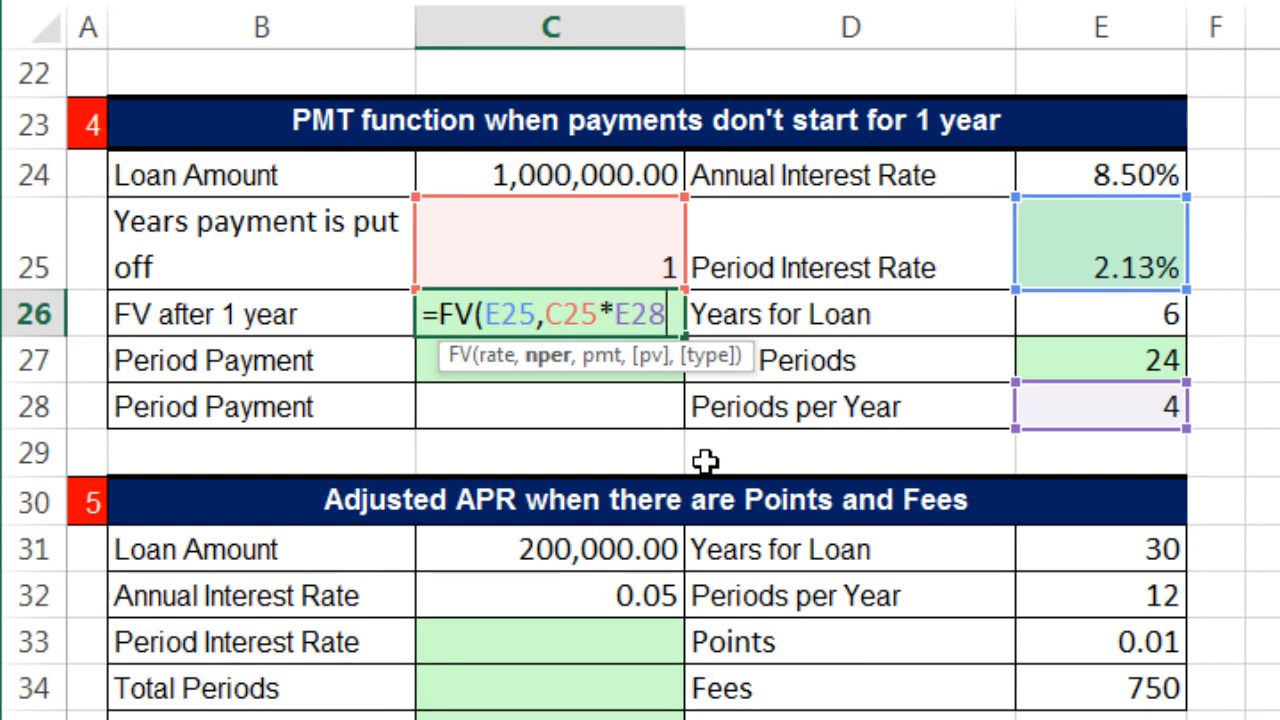
Step: Complete the C26 formula as =FV(E25,C25*E28,,C24), leaving pmt empty, and compare its result with the loan amount
text(,)
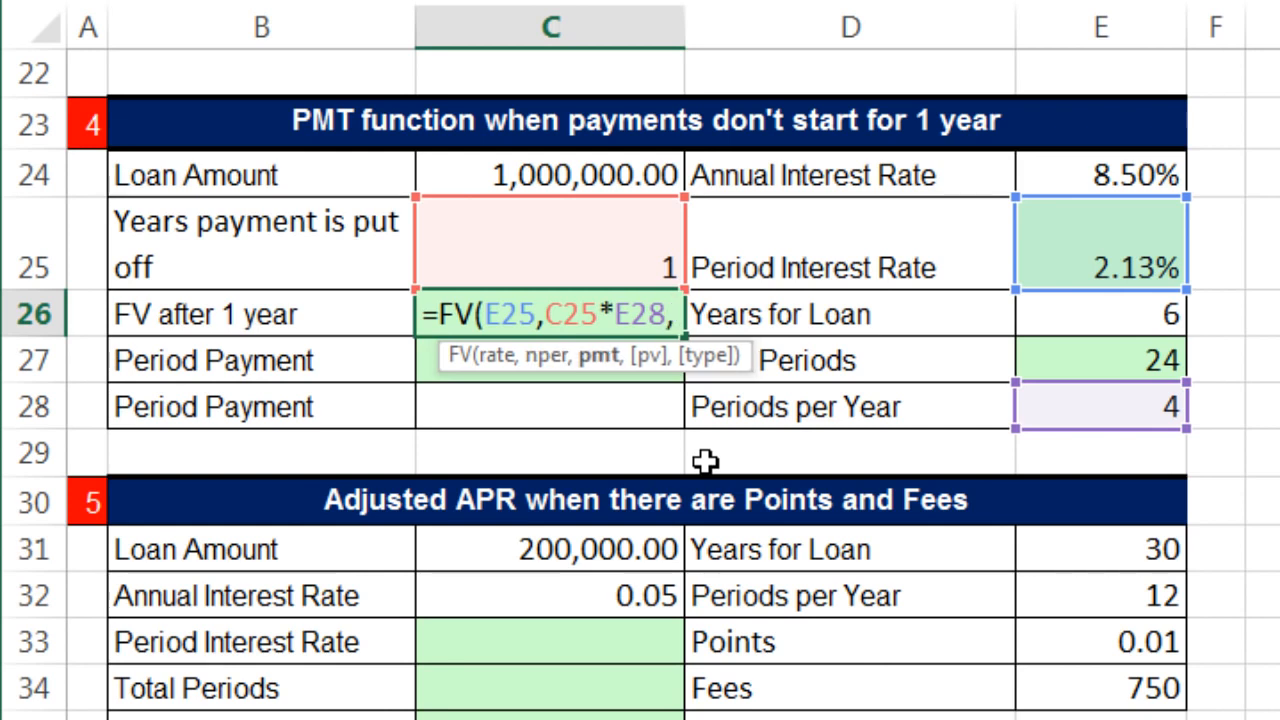
text(,)
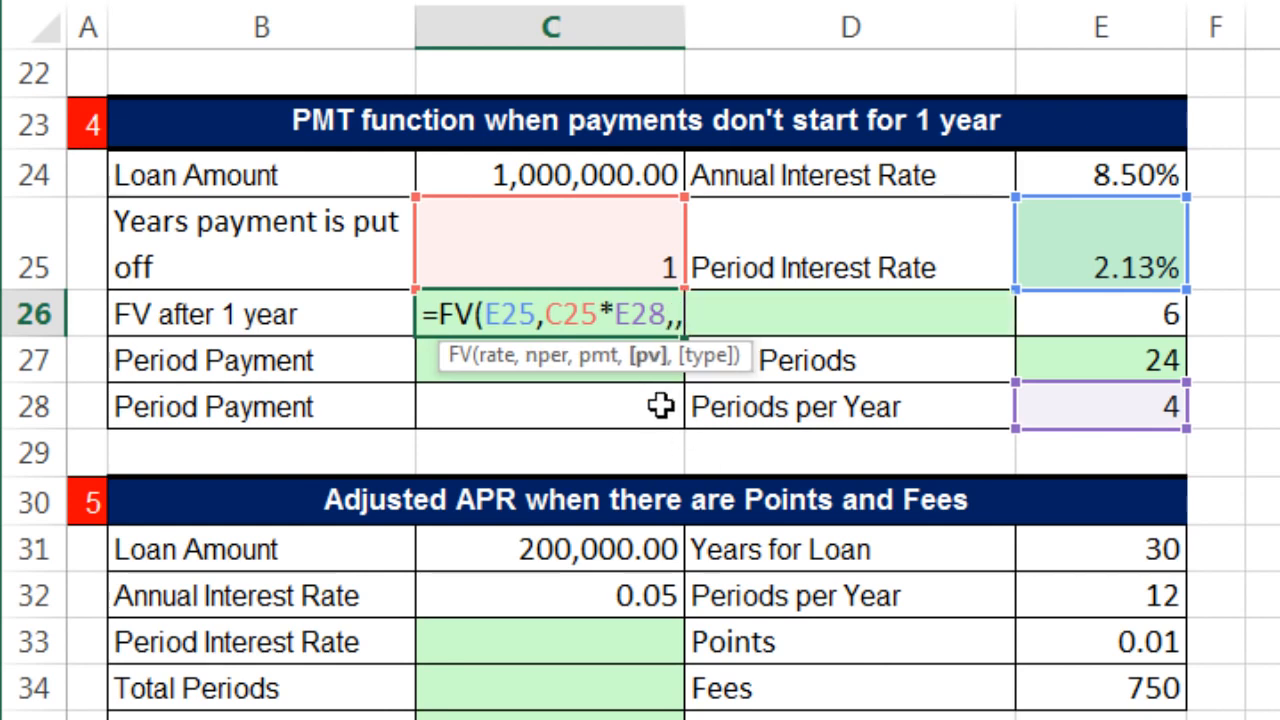
click(597, 177)
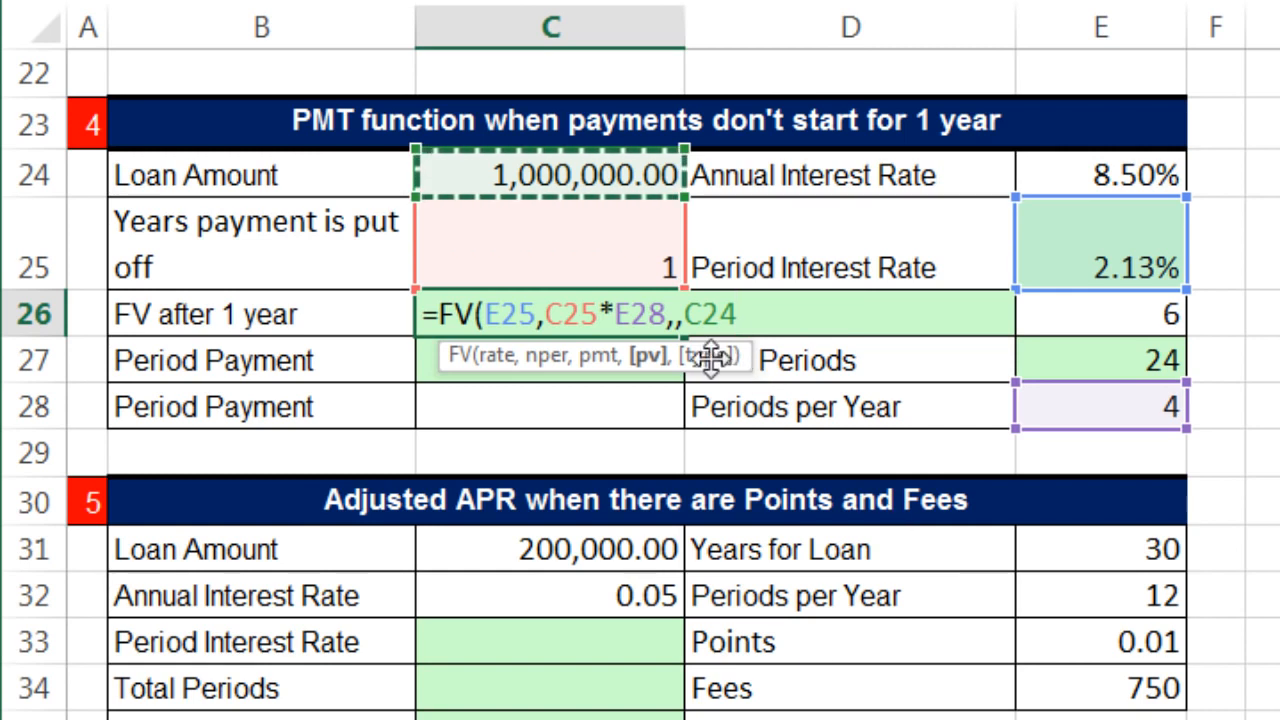
text())
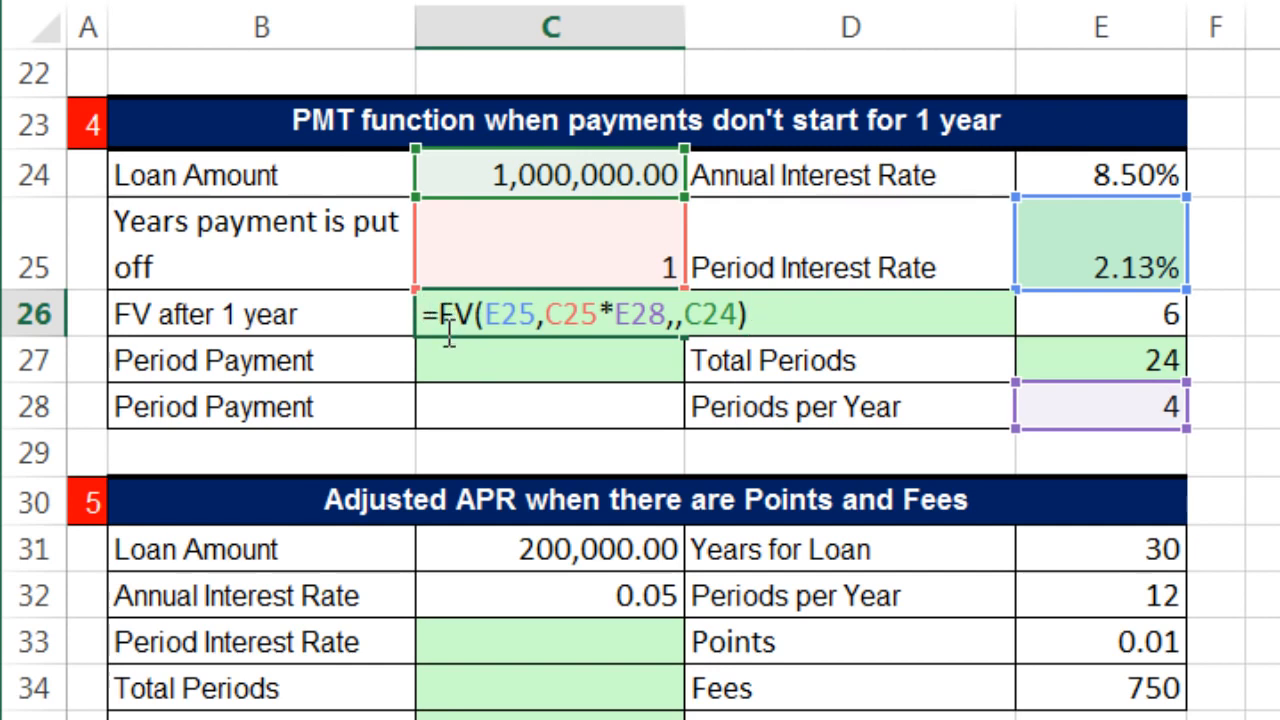
key(ctrl+Return)
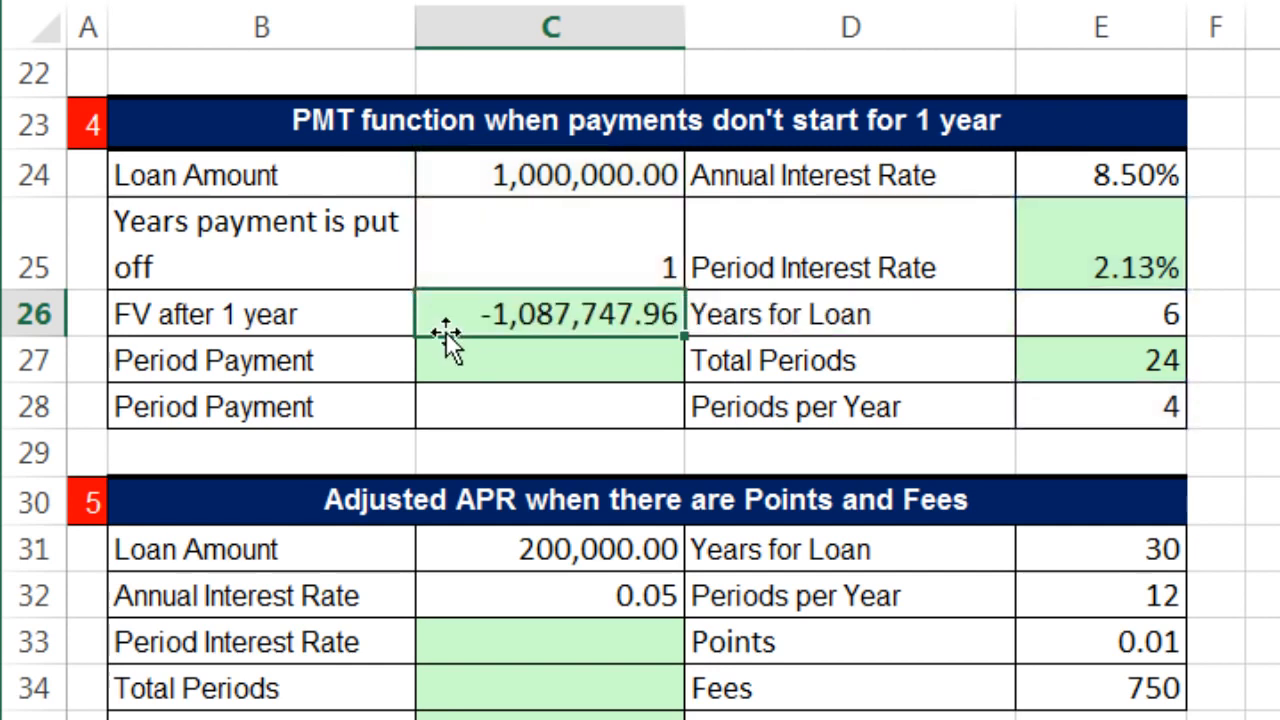
click(570, 180)
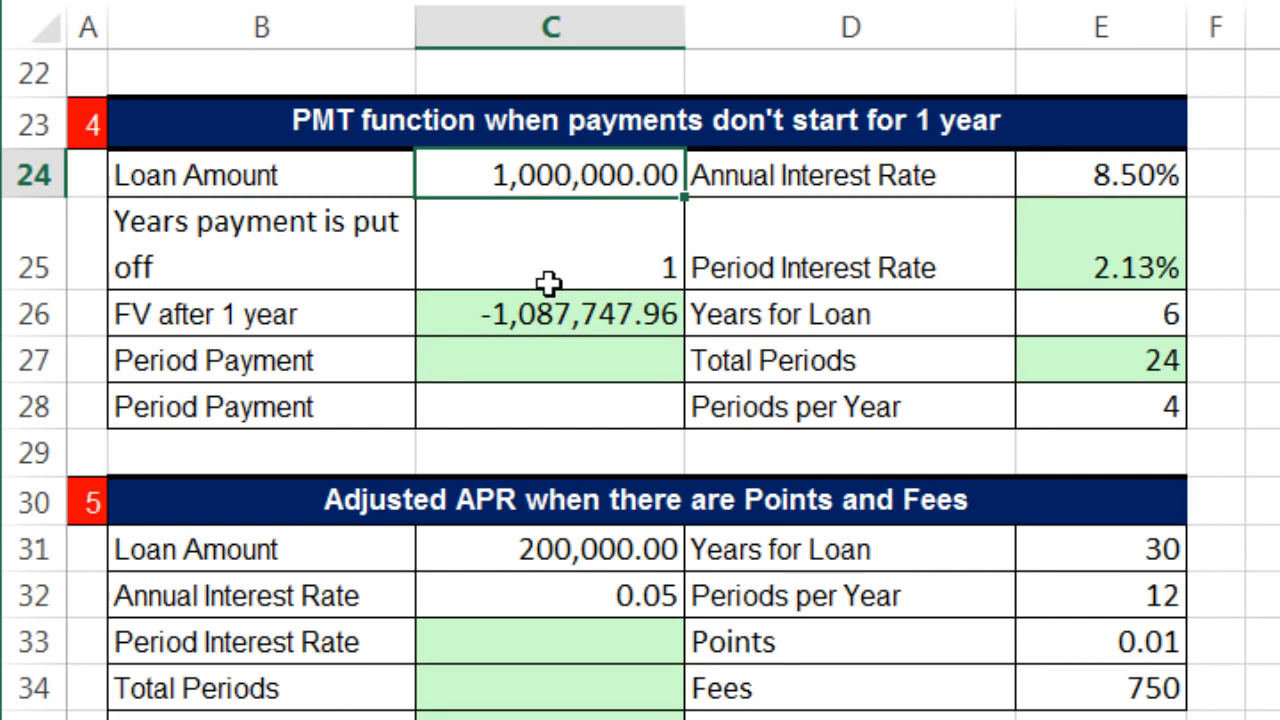
click(569, 308)
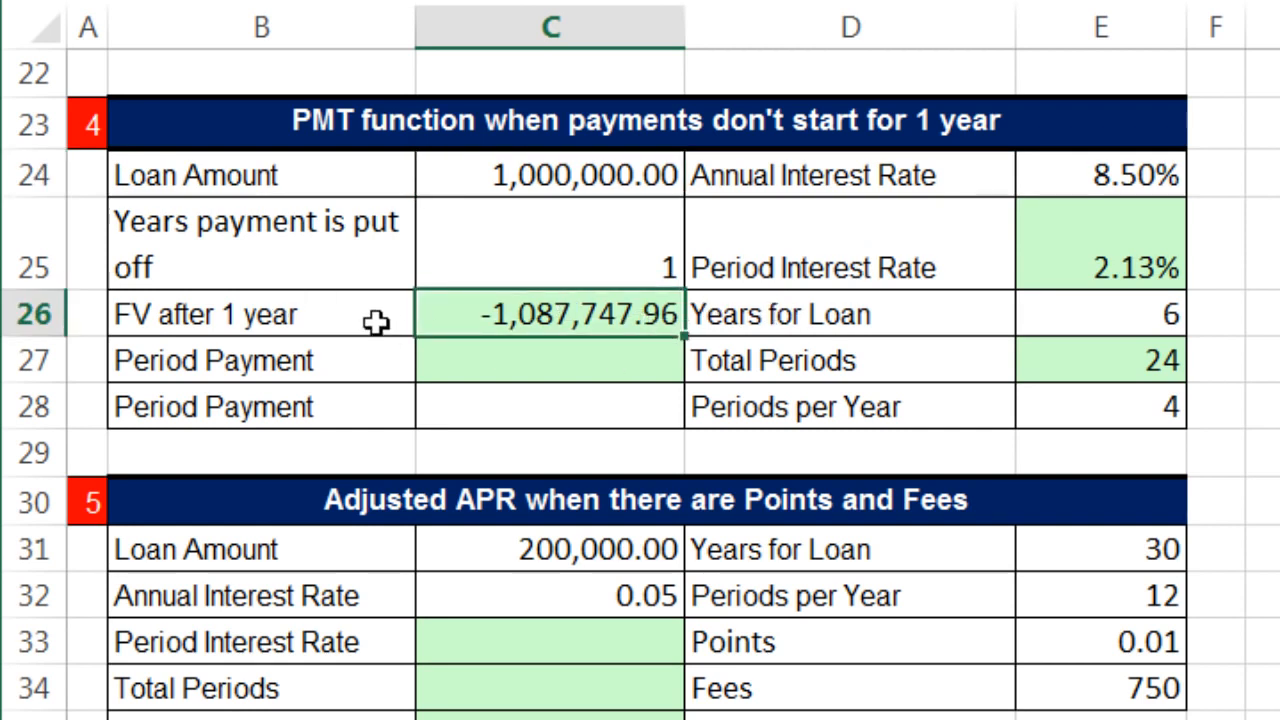
Step: Start a PMT formula for the period payment in C27 with E25 as the rate
click(517, 360)
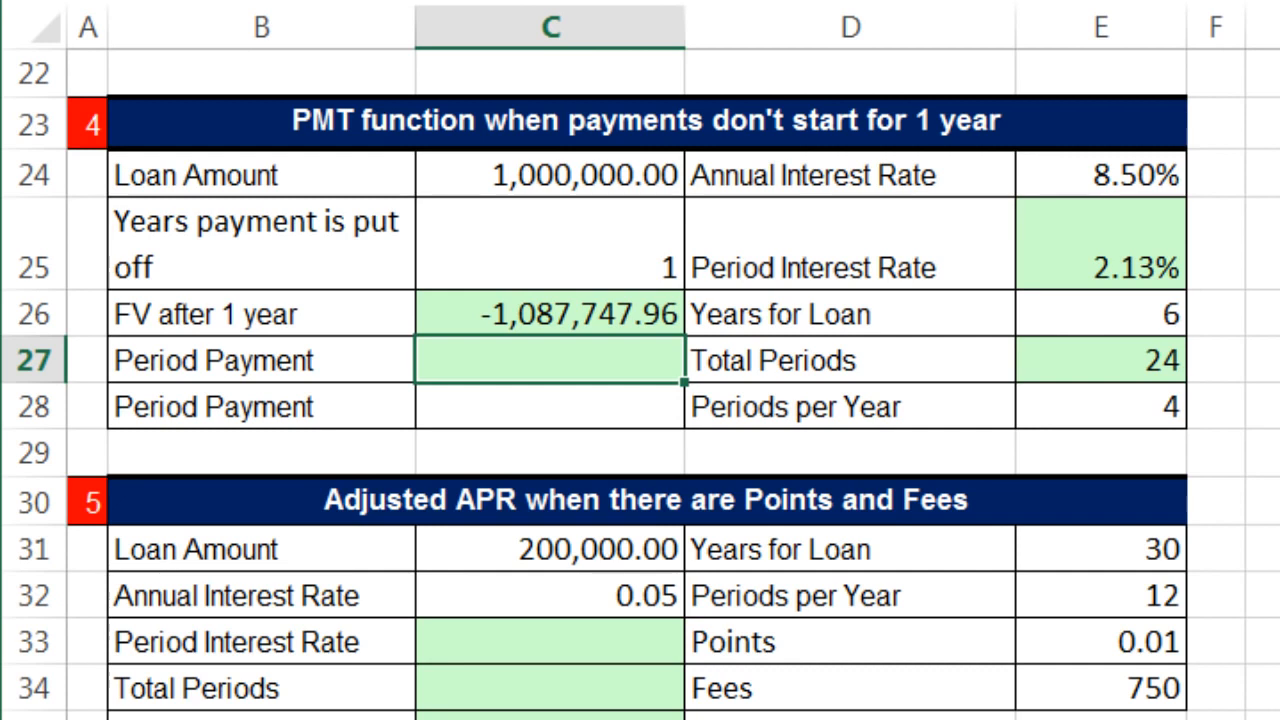
text(=pm)
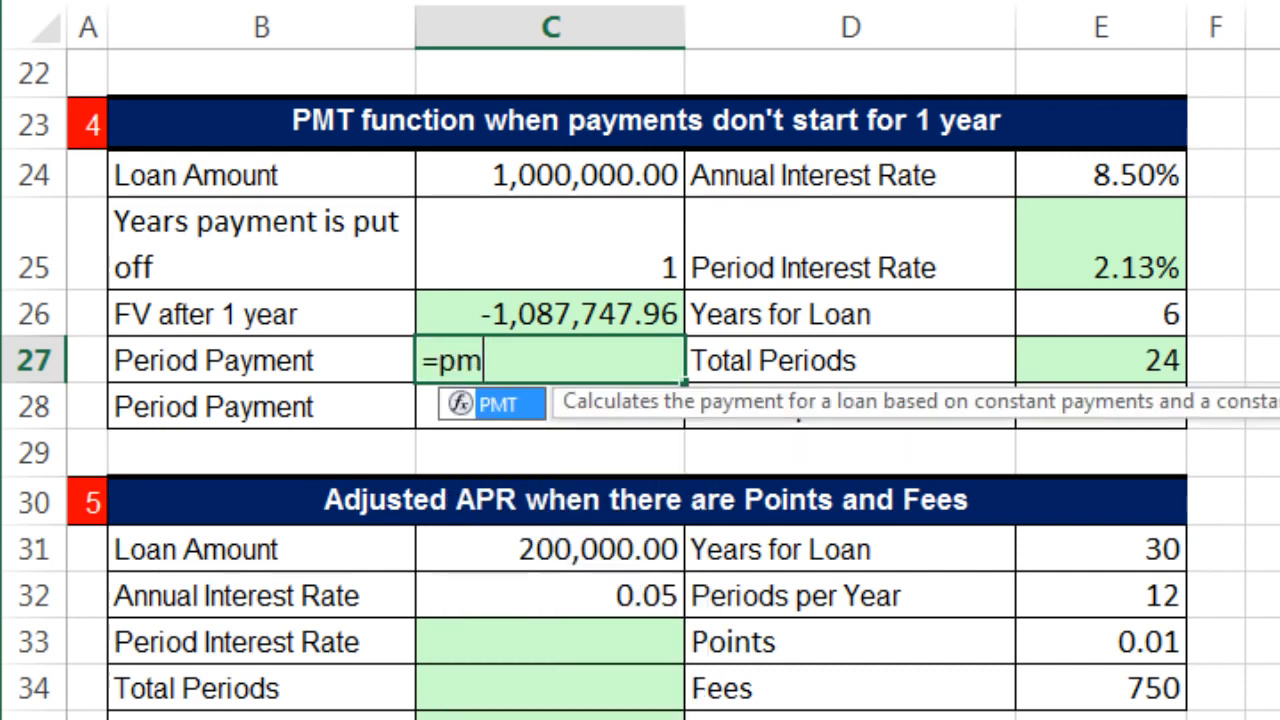
key(Tab)
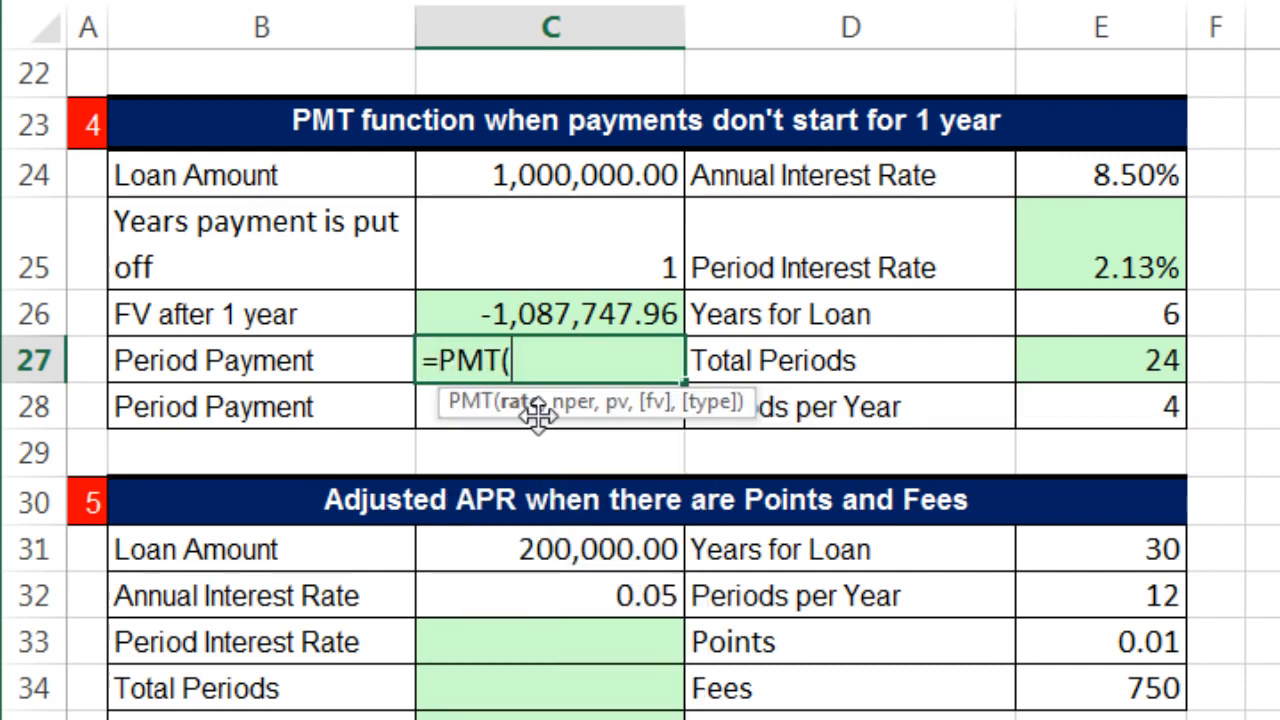
click(1137, 254)
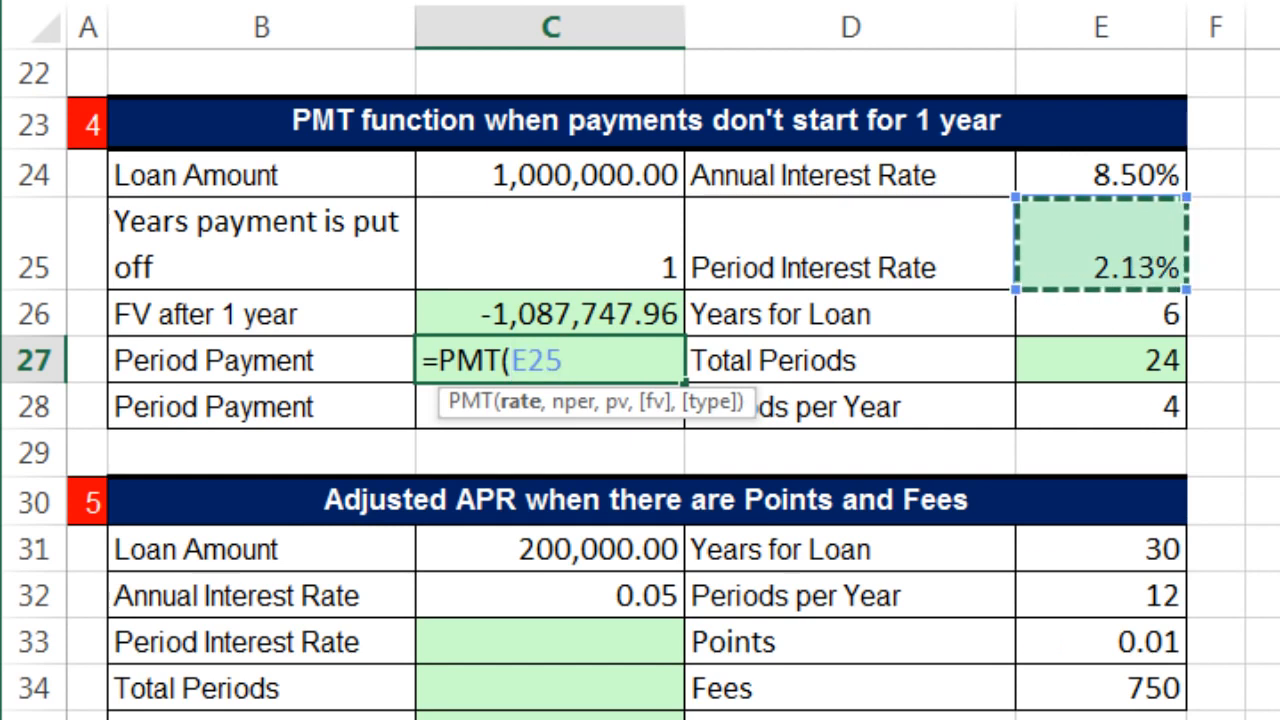
Step: Enter (E26-C25)*E28 as the nper argument of the C27 PMT formula, excluding the deferred year from the loan years
text(,()
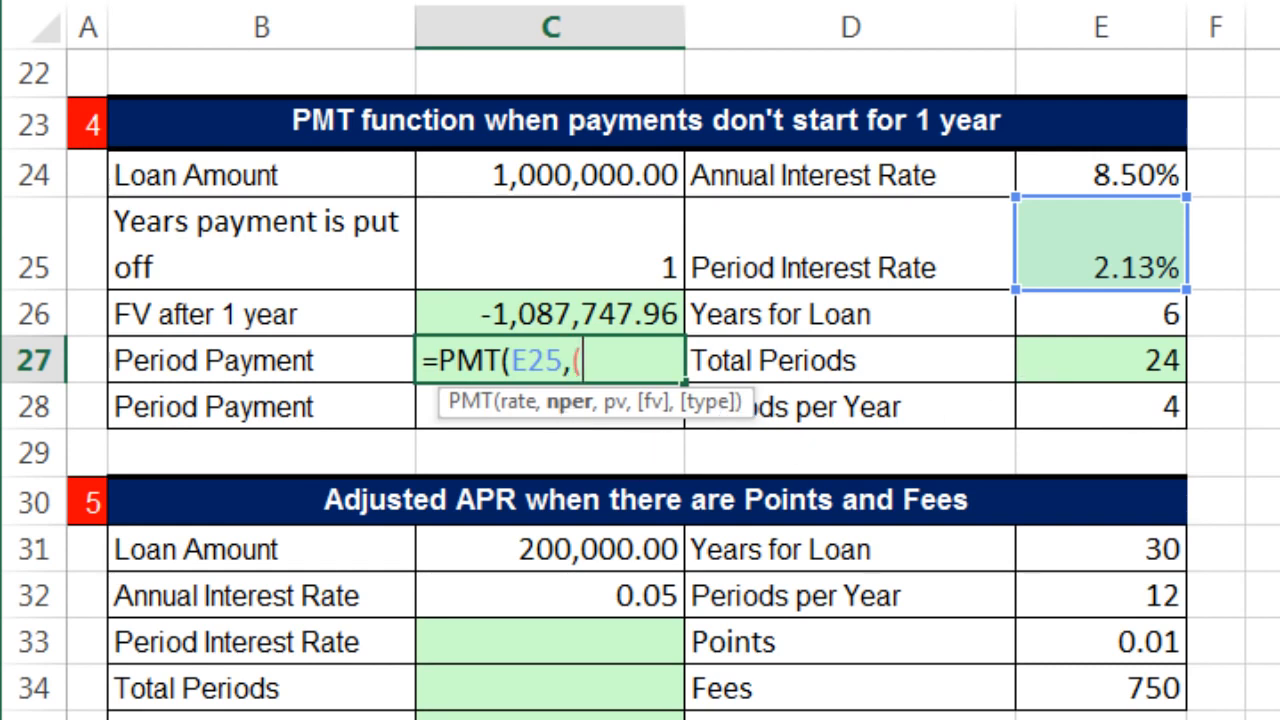
click(1120, 321)
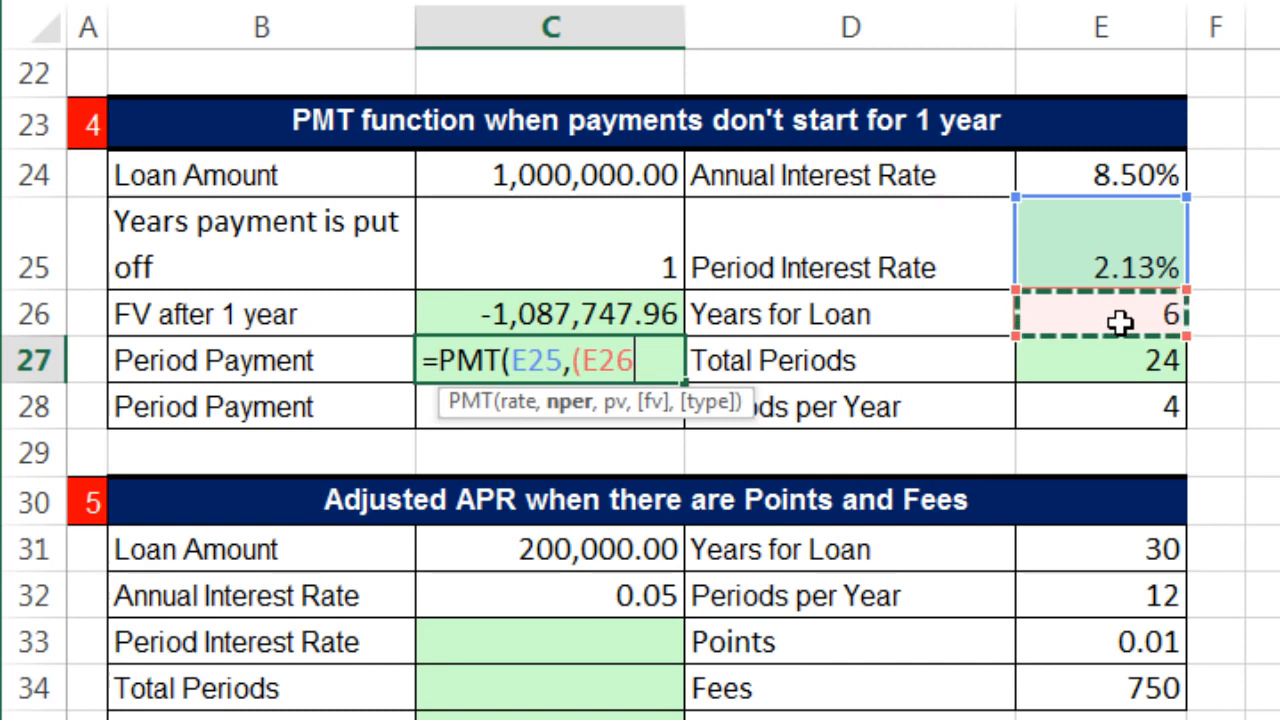
text(-)
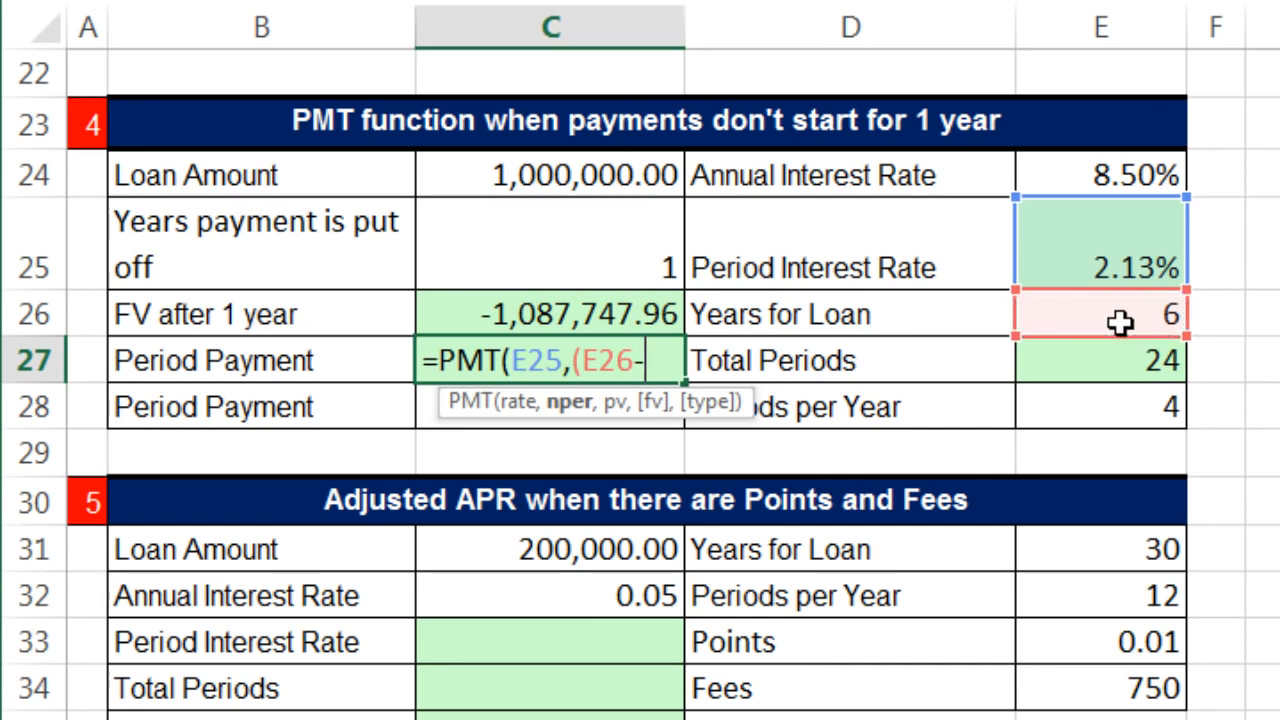
click(589, 250)
text())
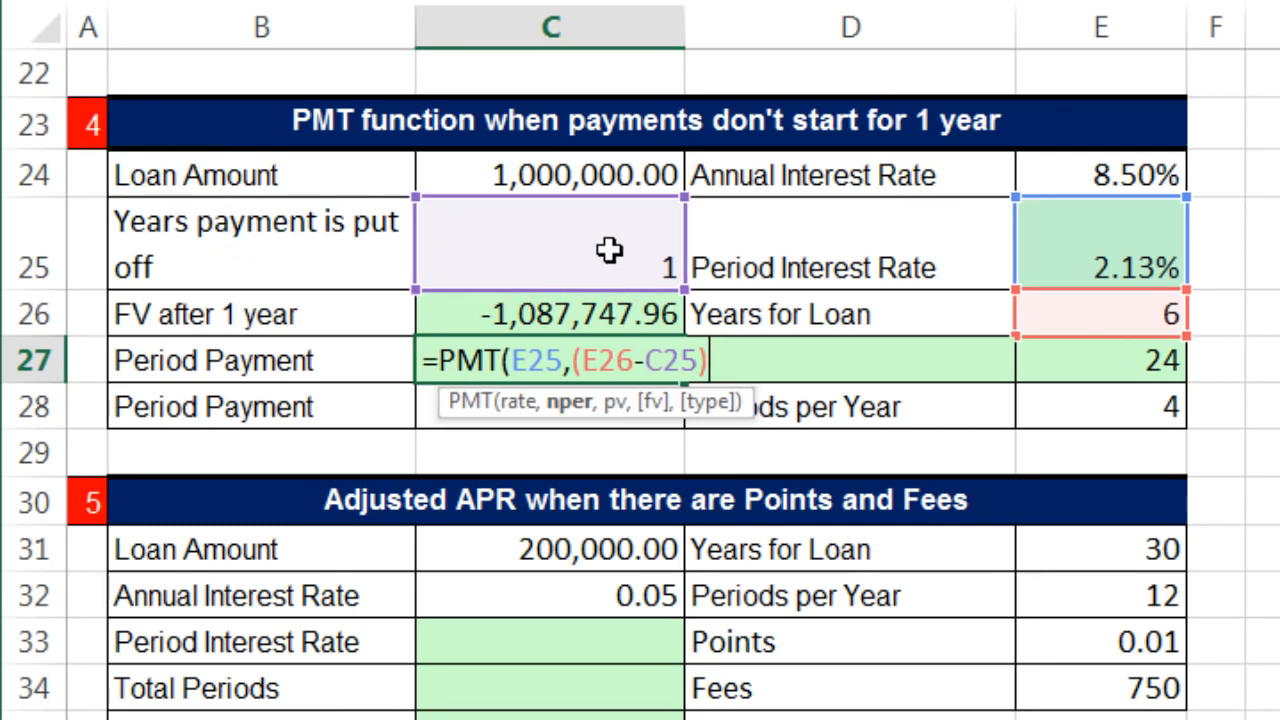
click(570, 404)
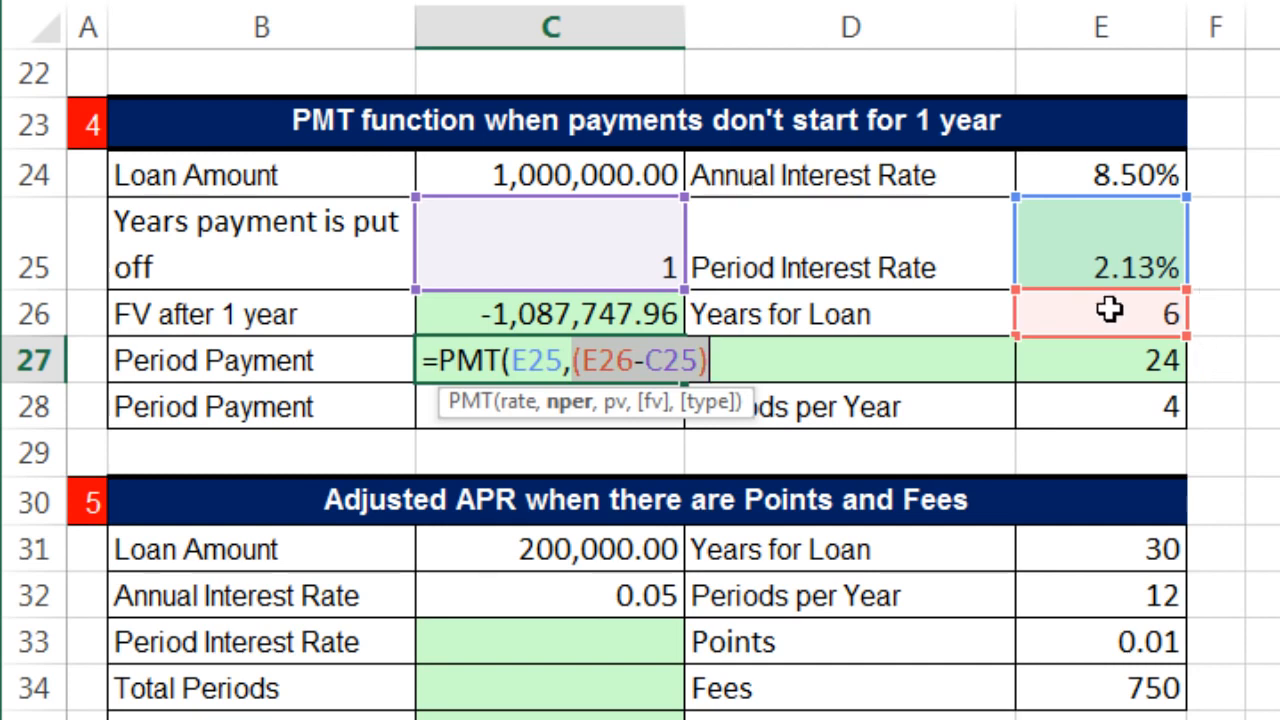
click(728, 357)
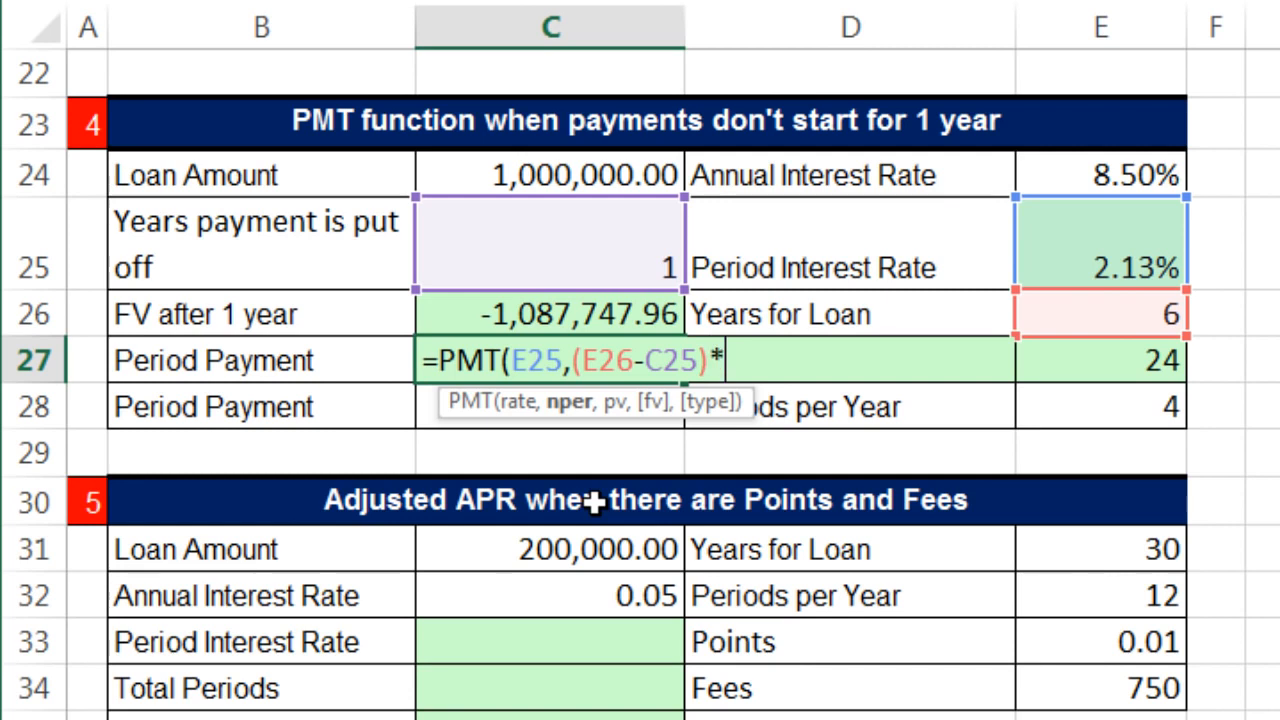
text(*)
click(1100, 406)
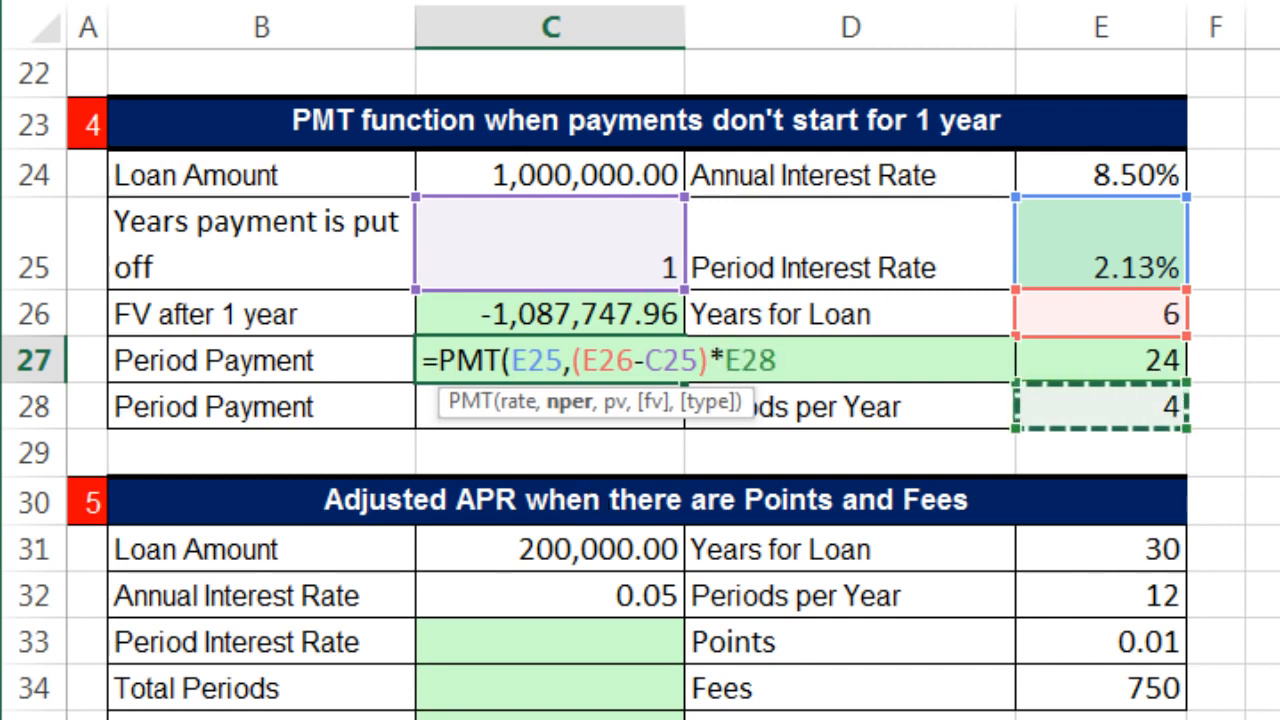
Step: Highlight the nper argument in the C27 PMT formula to check the number of payment periods
click(568, 410)
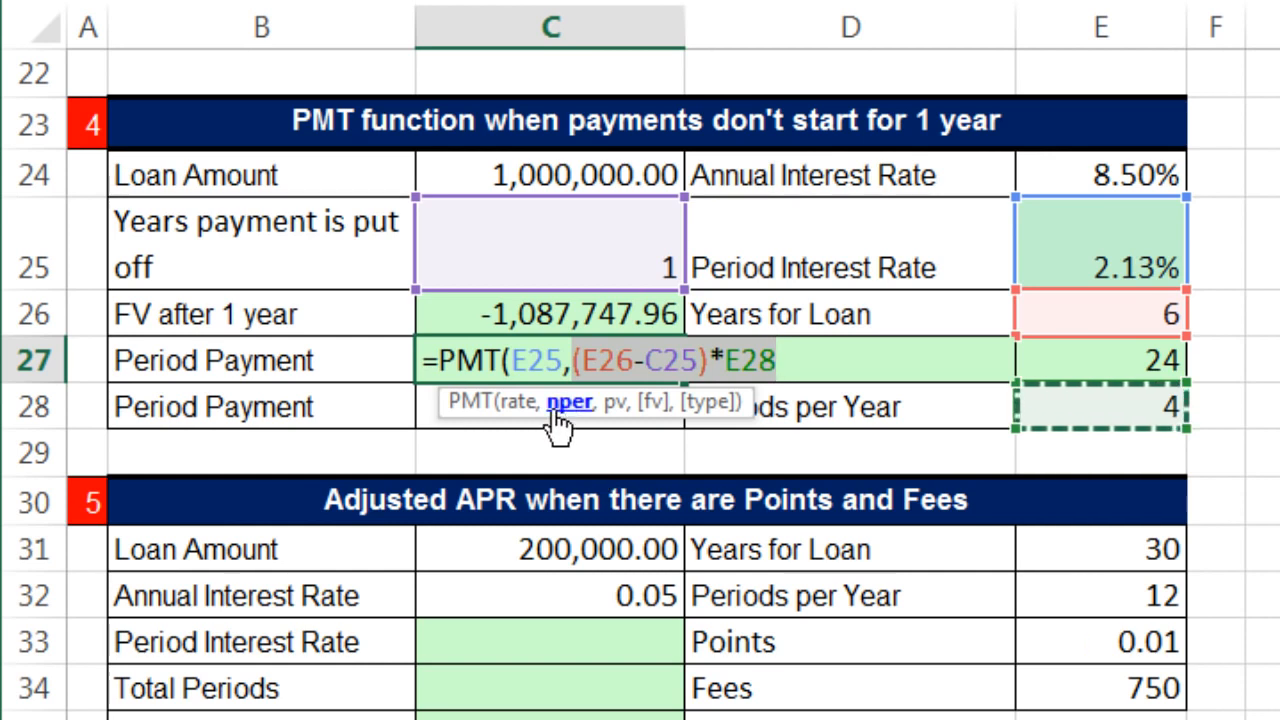
click(521, 405)
click(568, 408)
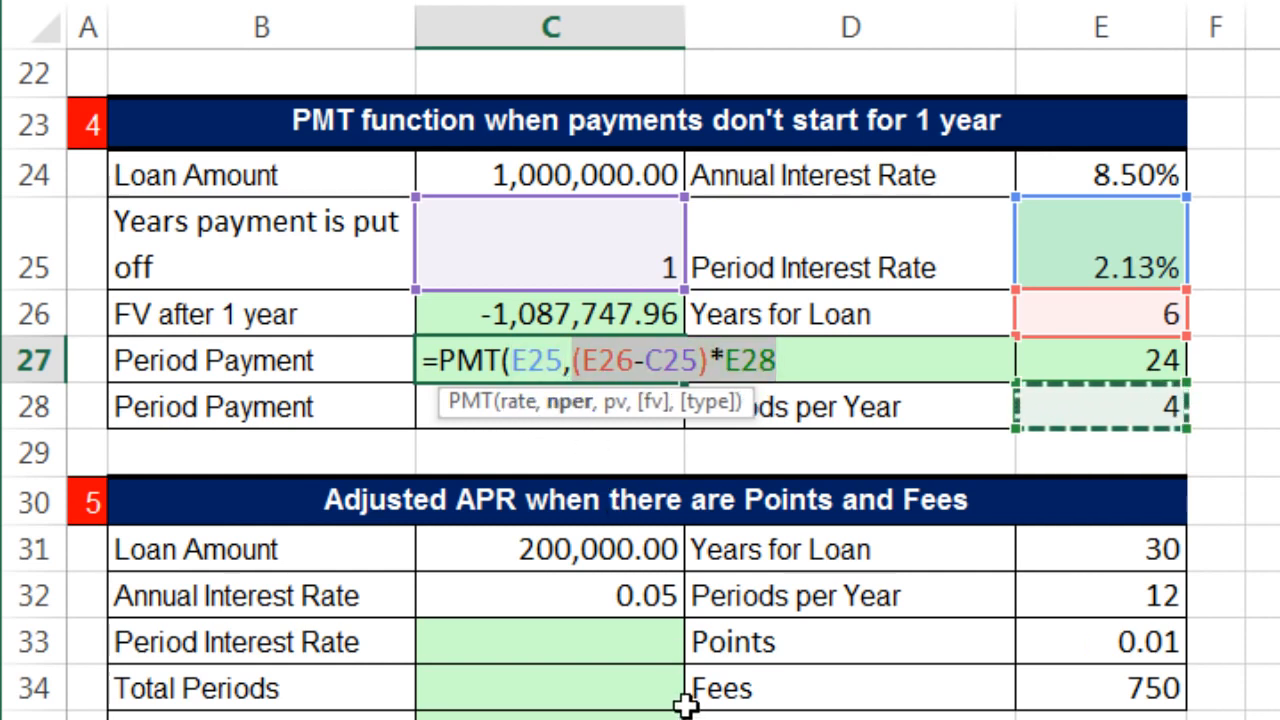
text(20)
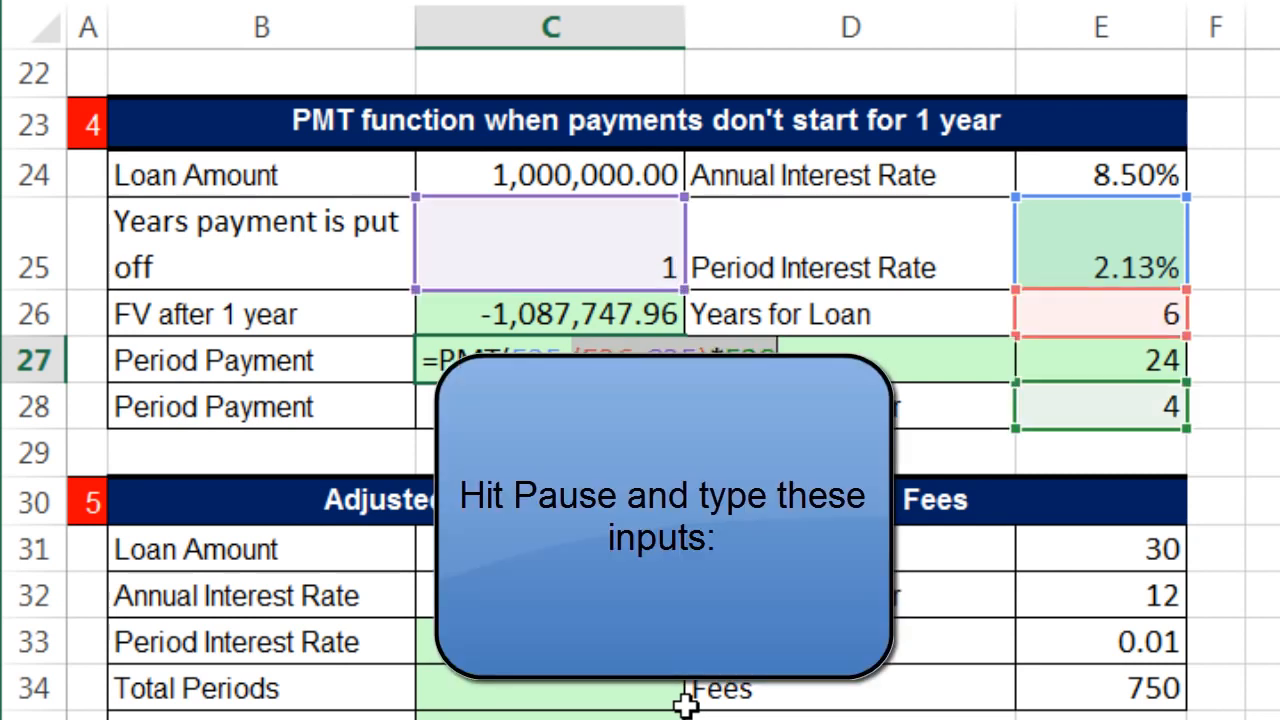
Step: Enter -C26 as the pv argument of the C27 PMT formula, reversing the sign of the FV after 1 year
click(791, 364)
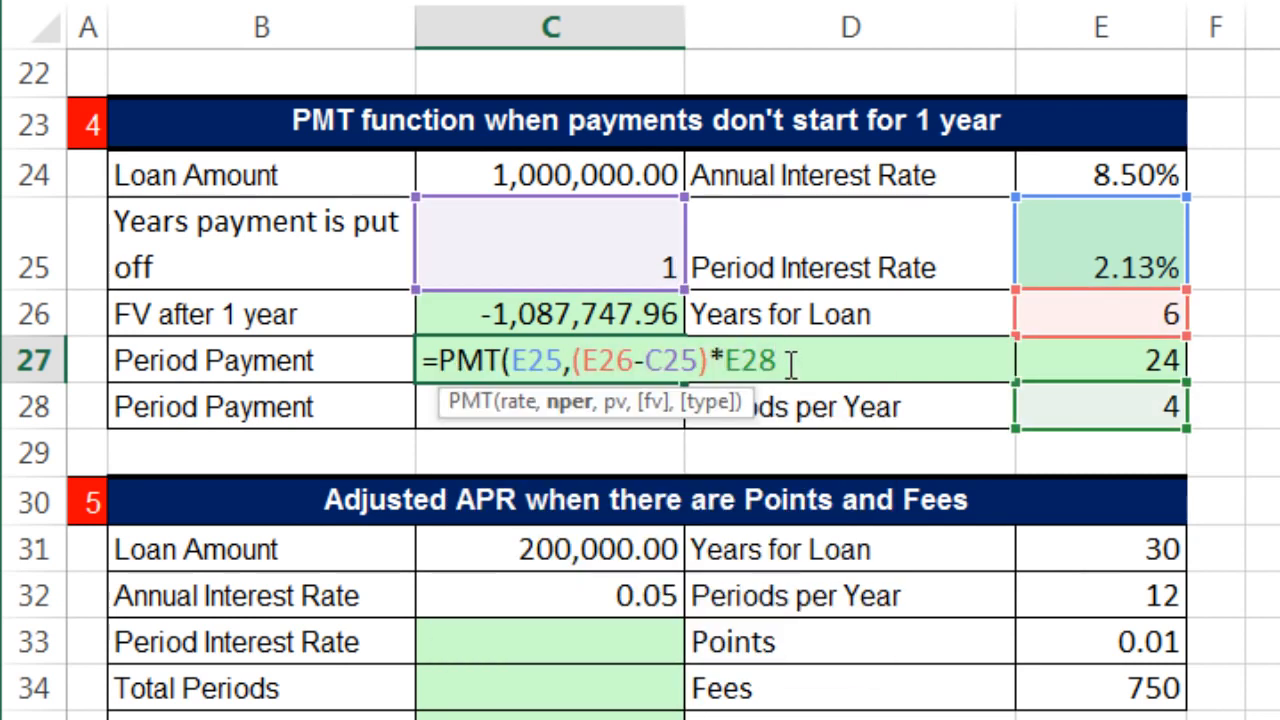
text(,-)
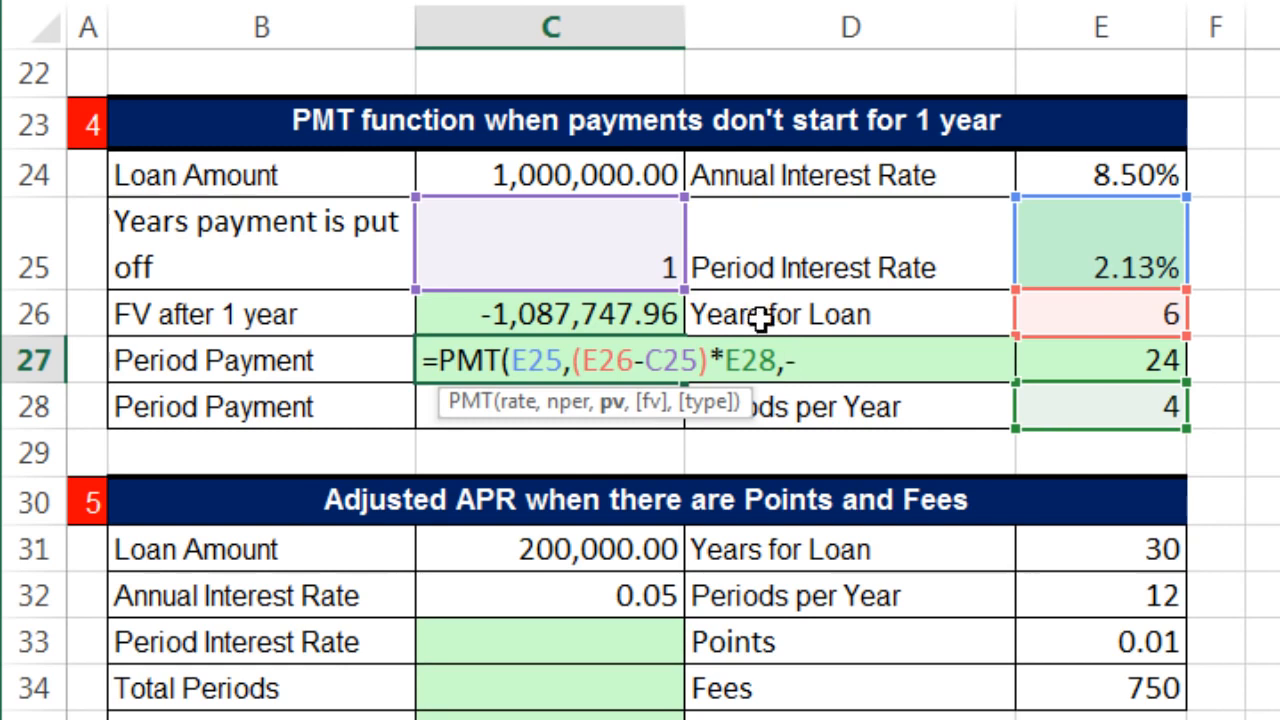
click(428, 320)
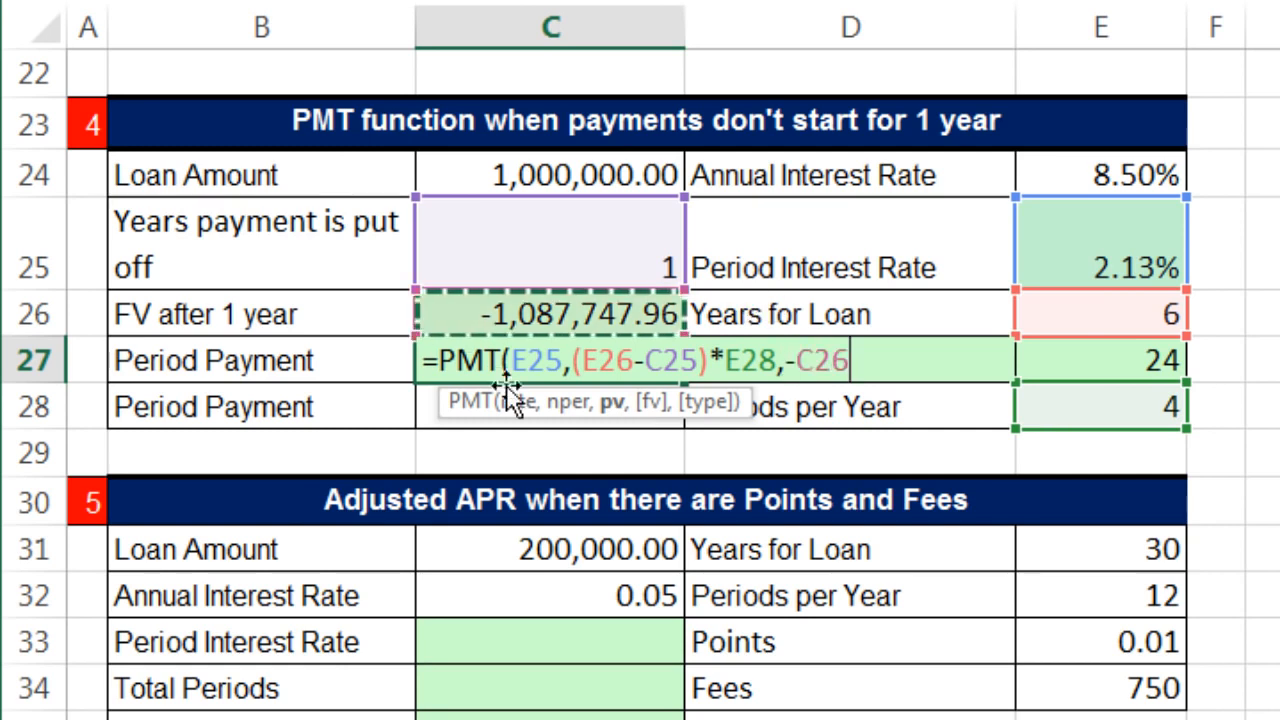
Step: Evaluate the pv argument within the C27 formula to check its sign, and restore the cell reference
click(612, 403)
key(F9)
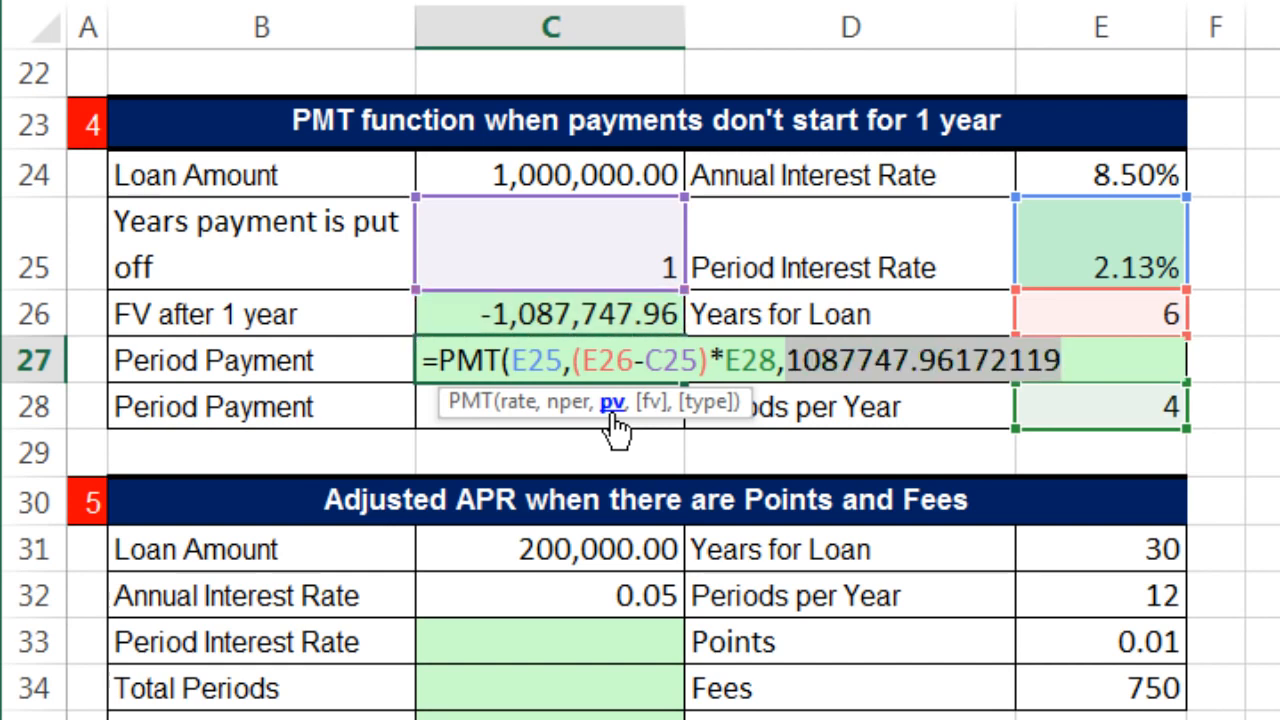
key(ctrl+z)
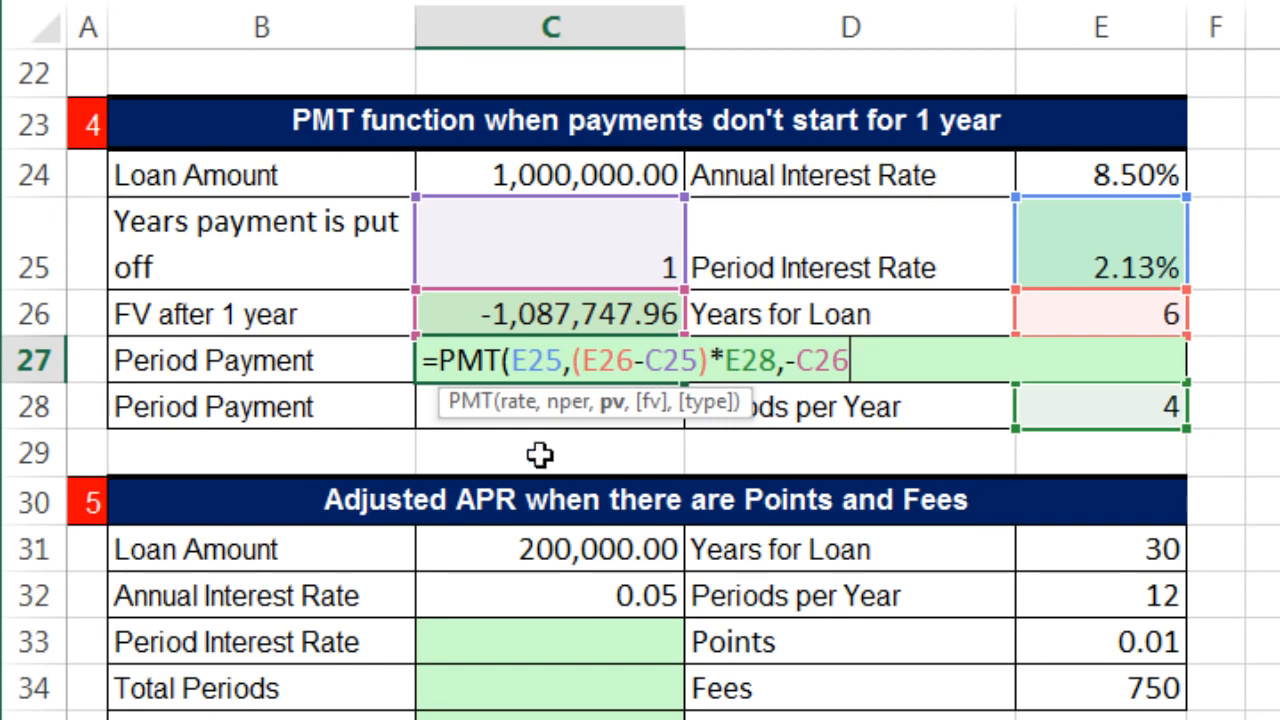
Step: Complete the C27 formula as =PMT(E25,(E26-C25)*E28,-C26), leaving out the fv and type arguments
text(,)
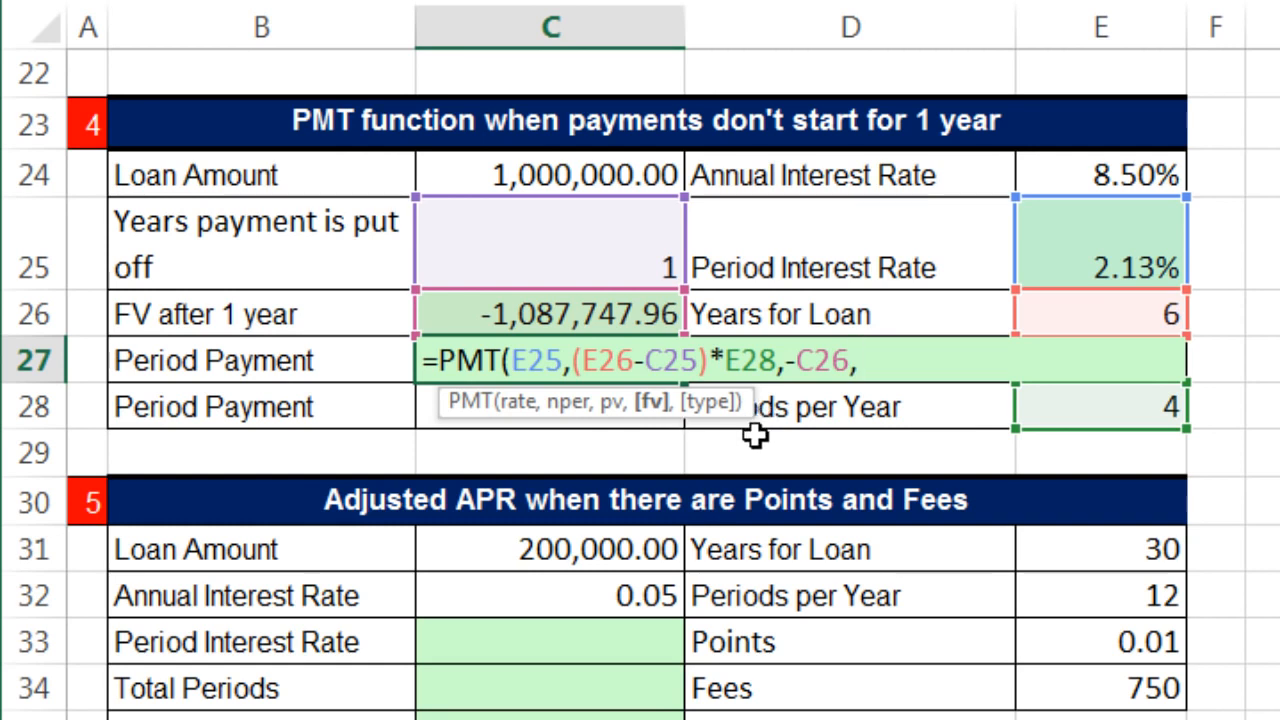
text(,)
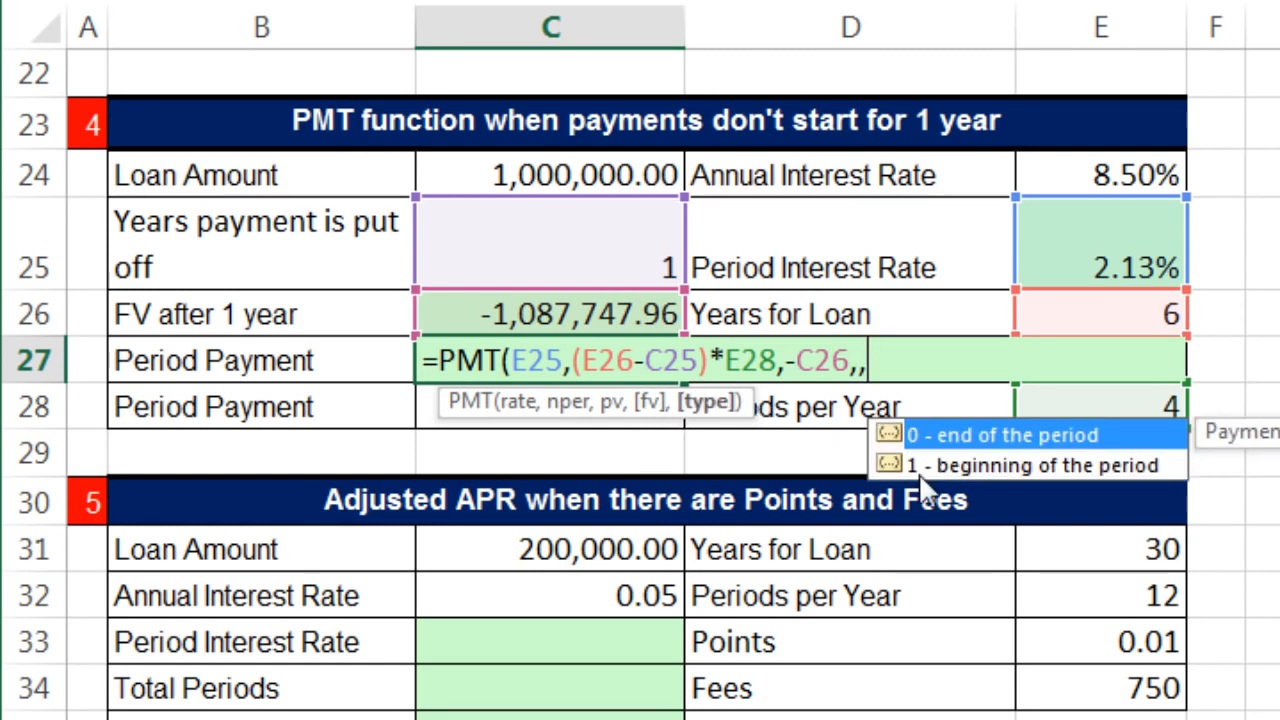
key(BackSpace)
key(BackSpace)
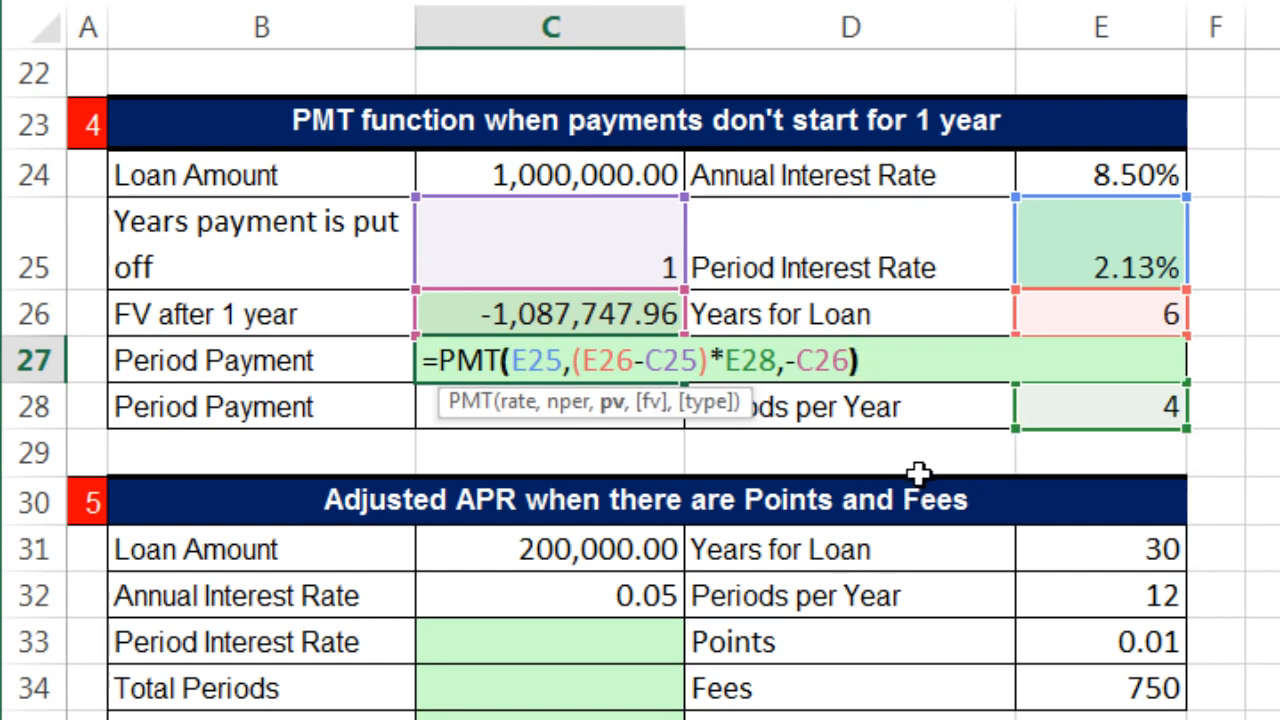
key(Return)
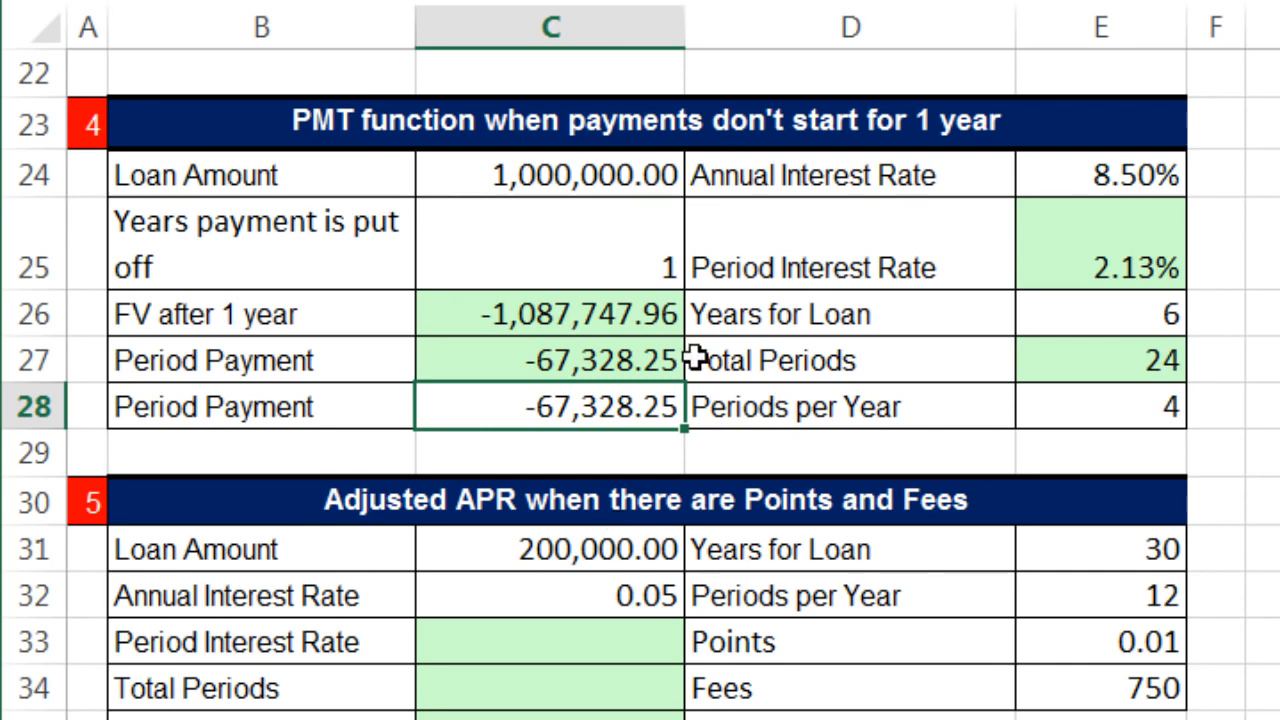
Step: Examine the loan amount, points and fees in the Adjusted APR section, along with the cells for period interest rate and PMT
click(588, 170)
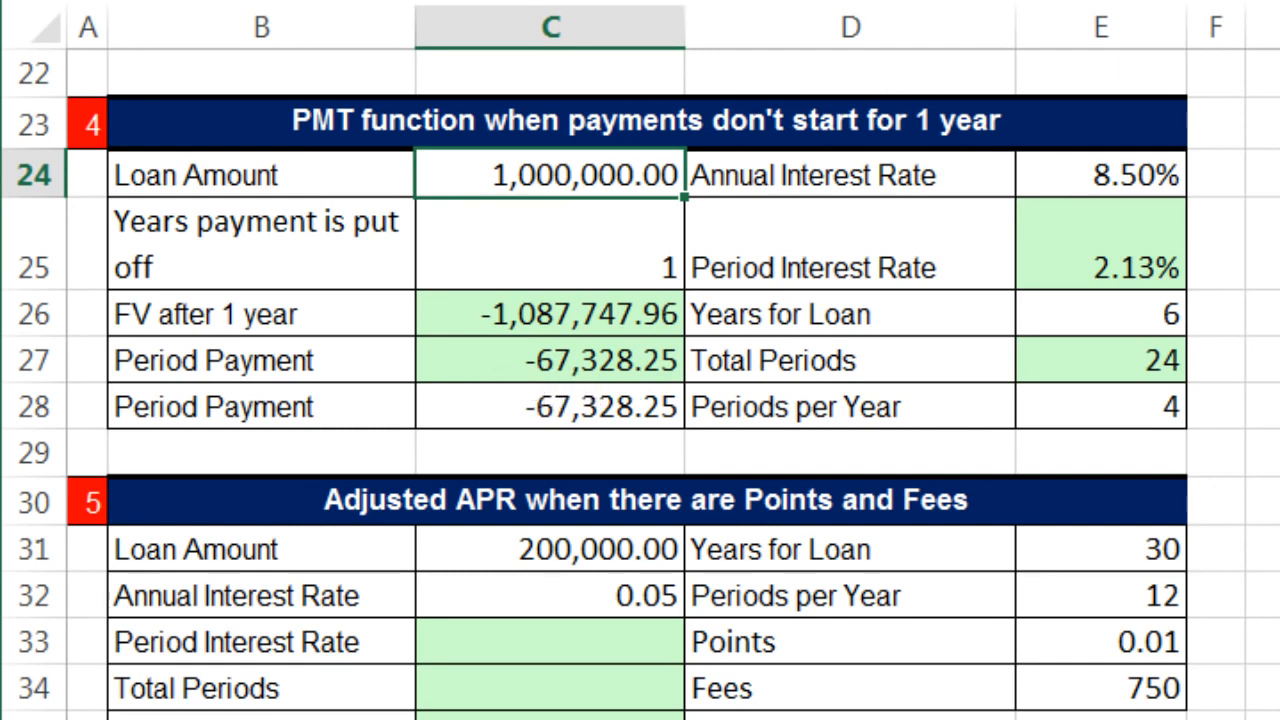
scroll(640, 400, down, 2)
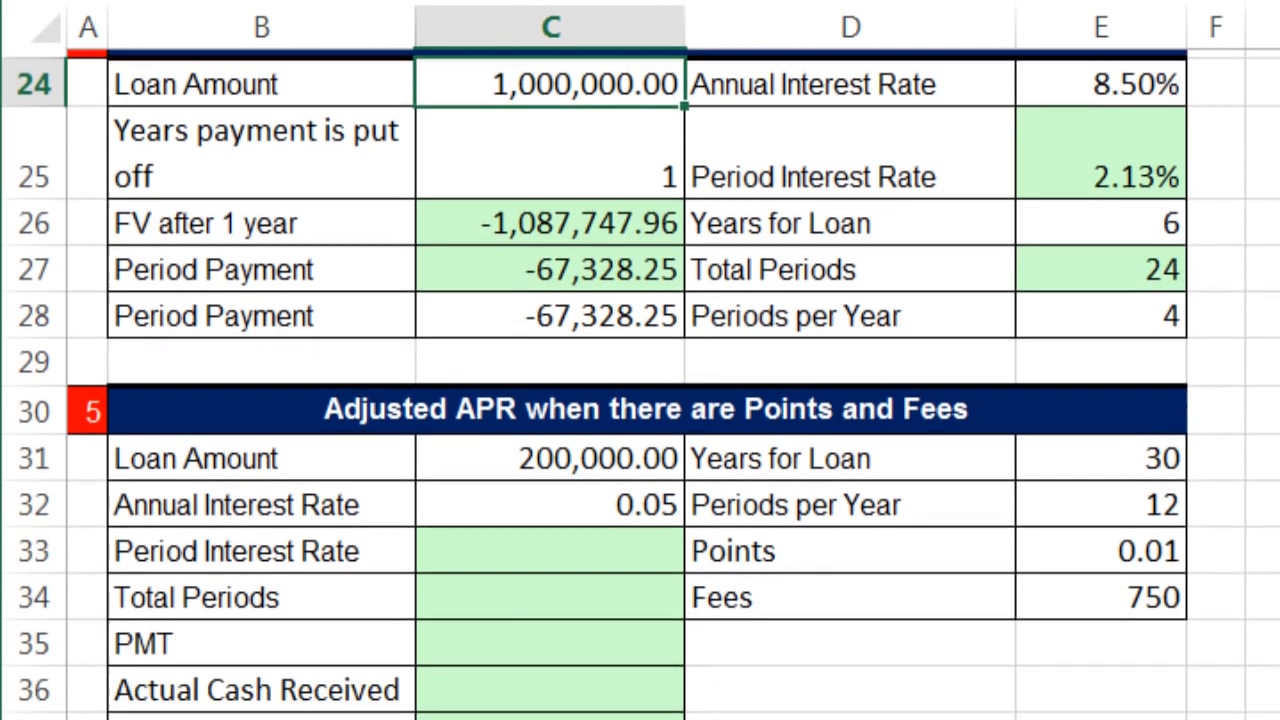
scroll(845, 419, down, 1)
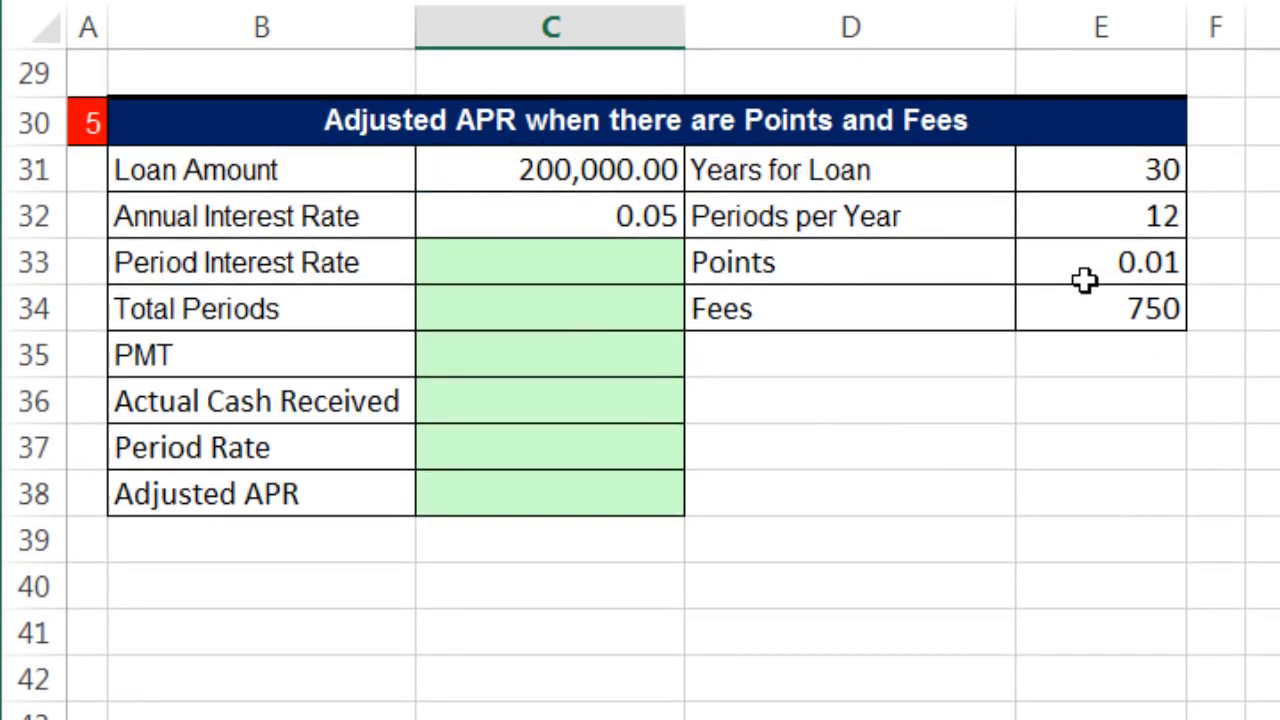
click(598, 168)
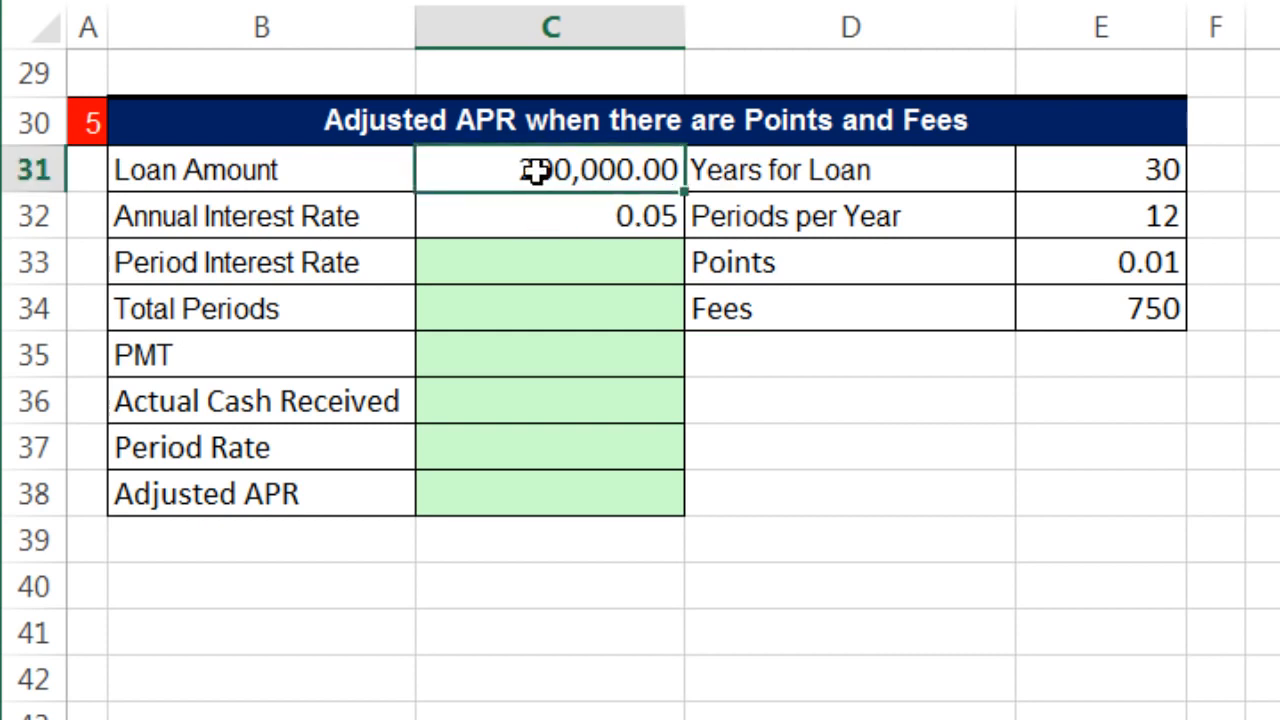
click(865, 264)
click(874, 314)
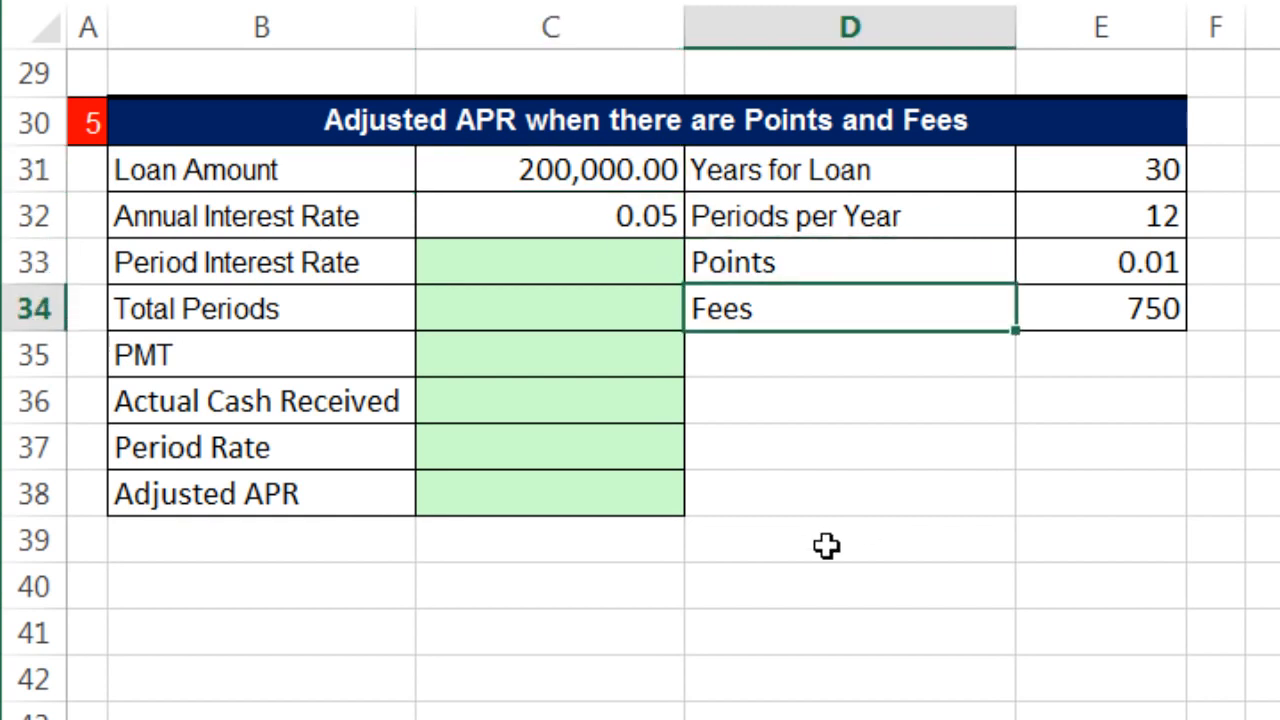
click(1063, 263)
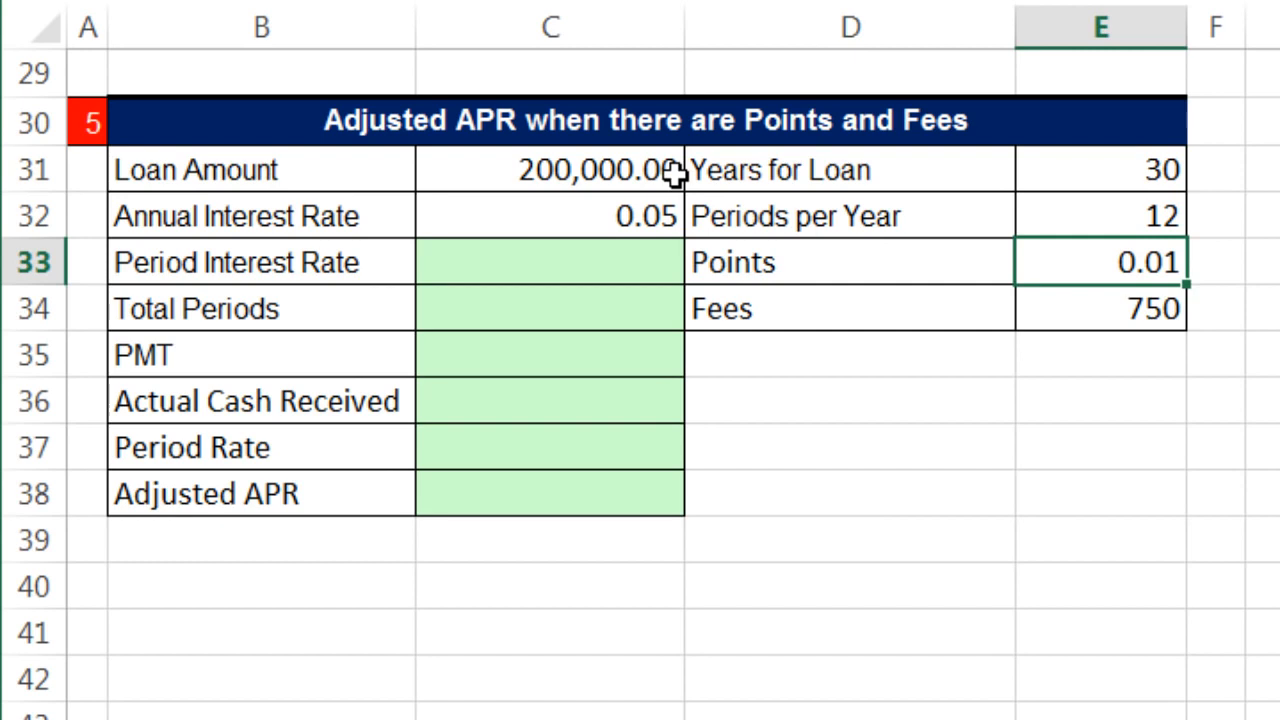
click(1058, 312)
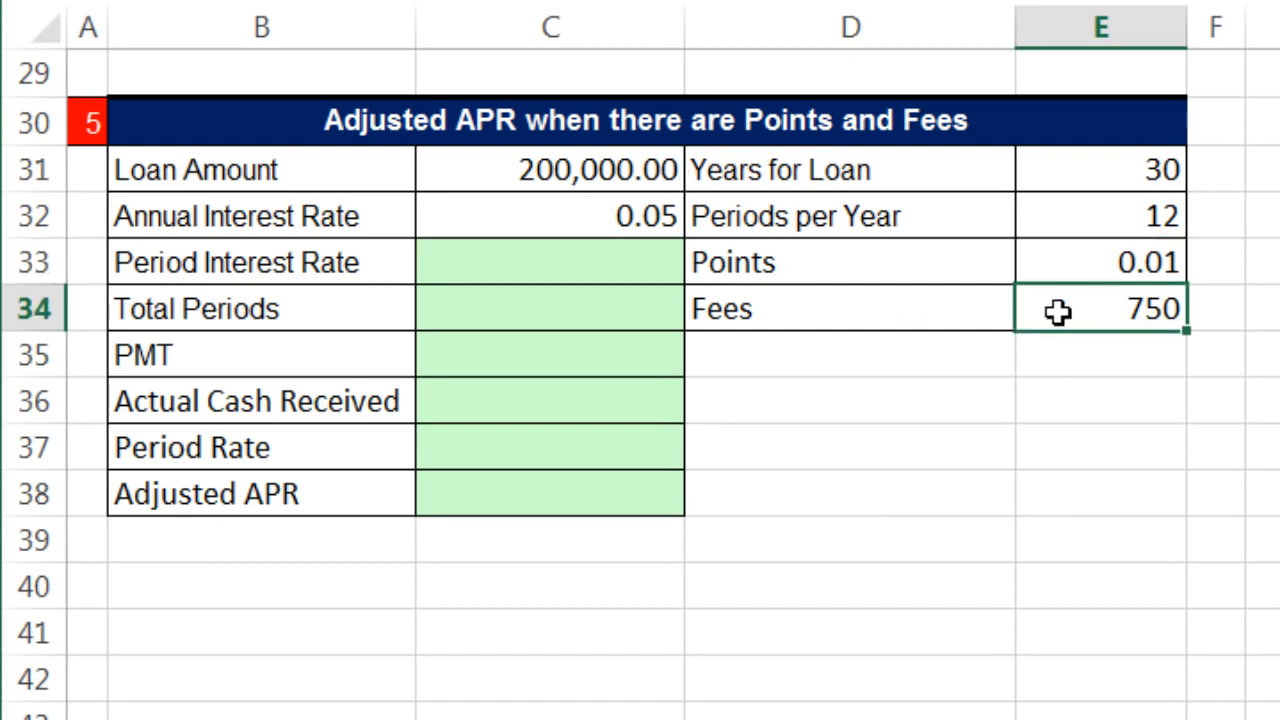
drag(965, 266, 1058, 300)
click(1081, 322)
click(537, 261)
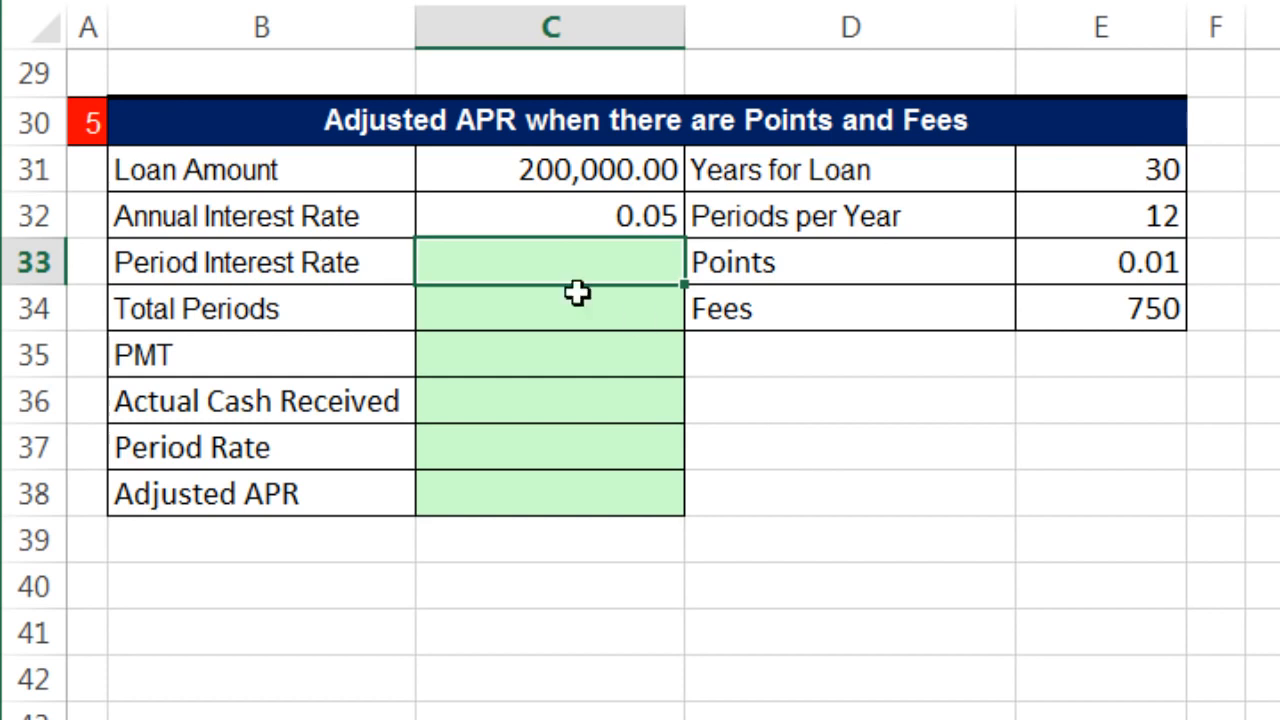
click(494, 170)
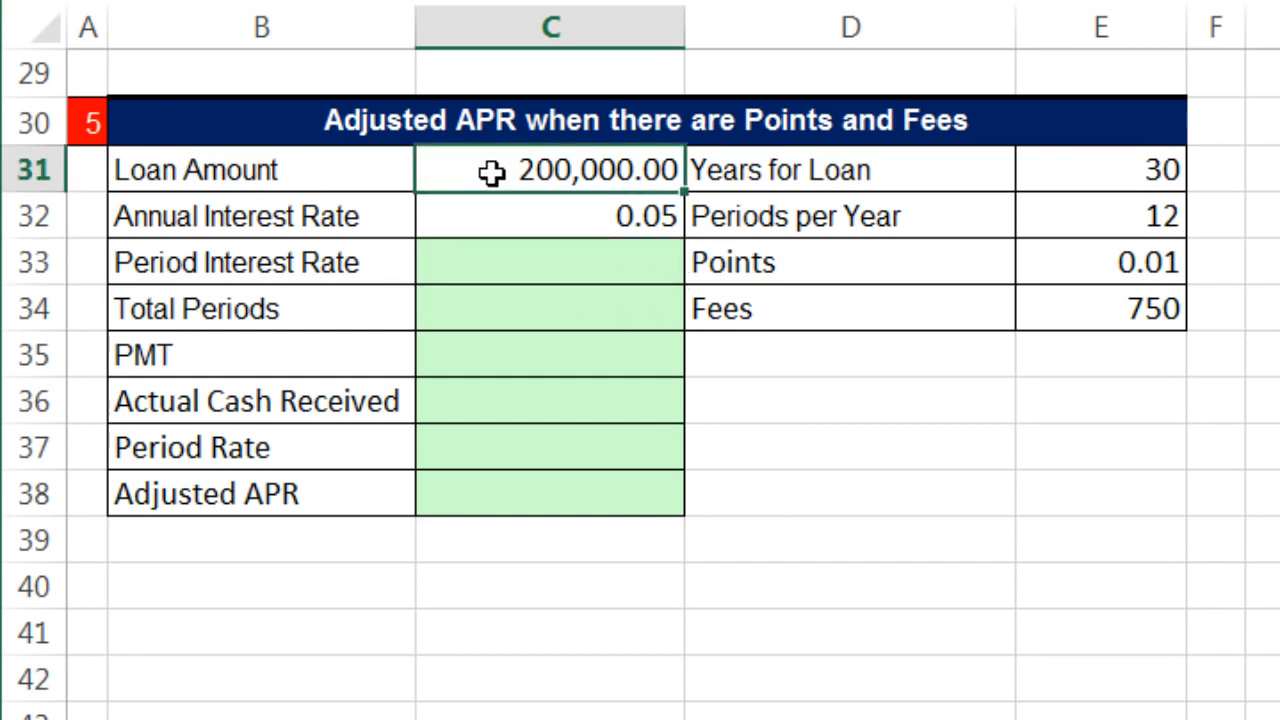
click(522, 268)
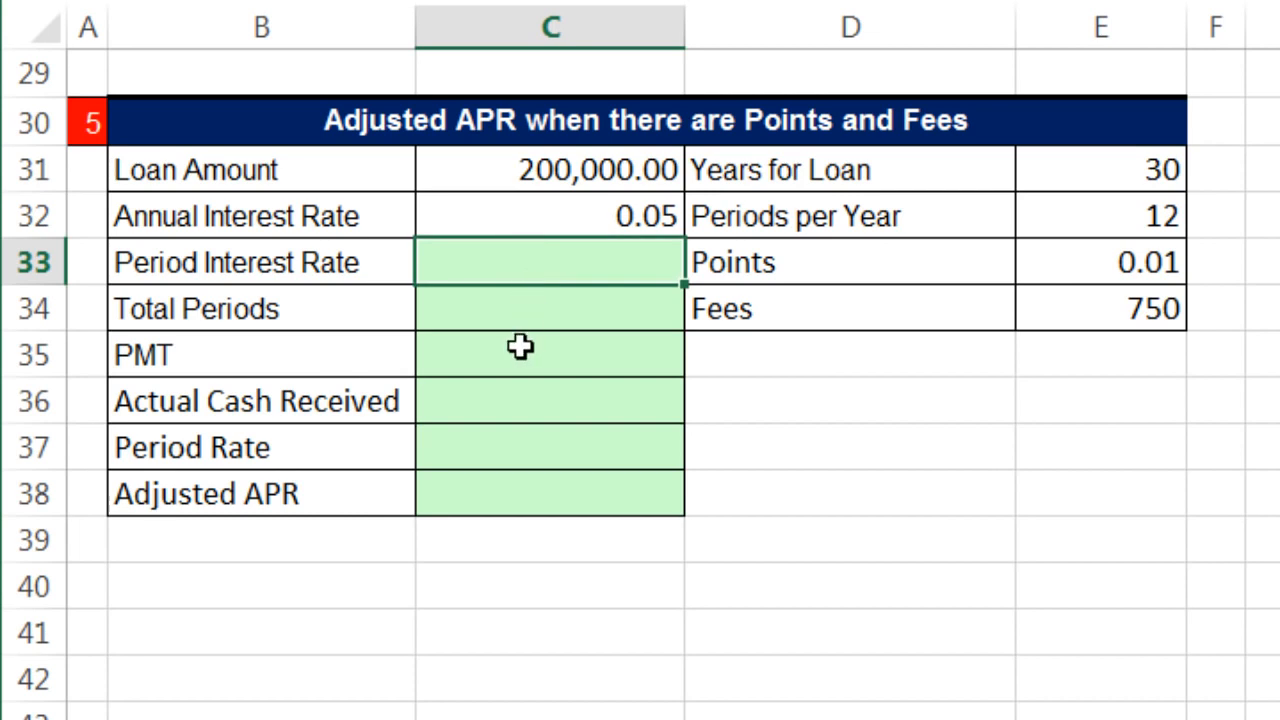
click(611, 370)
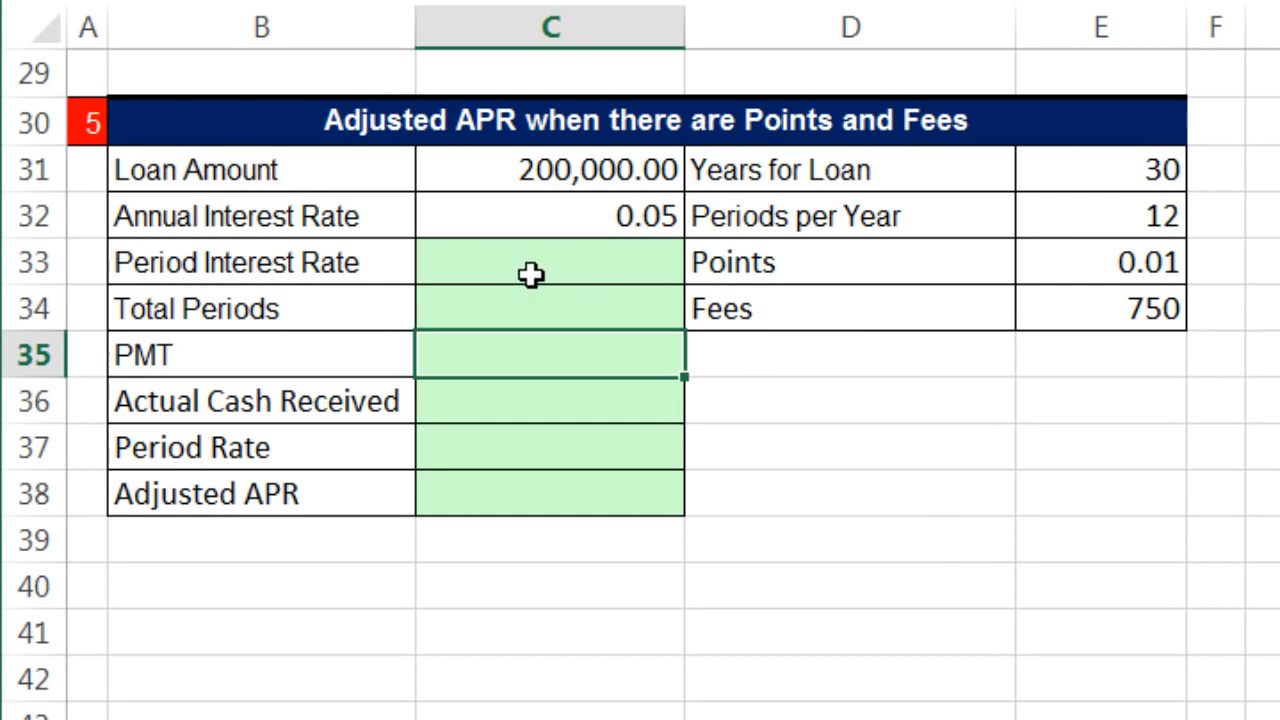
Step: Calculate the period interest rate in C33 with the formula =C32/E32
click(497, 257)
text(=)
click(560, 212)
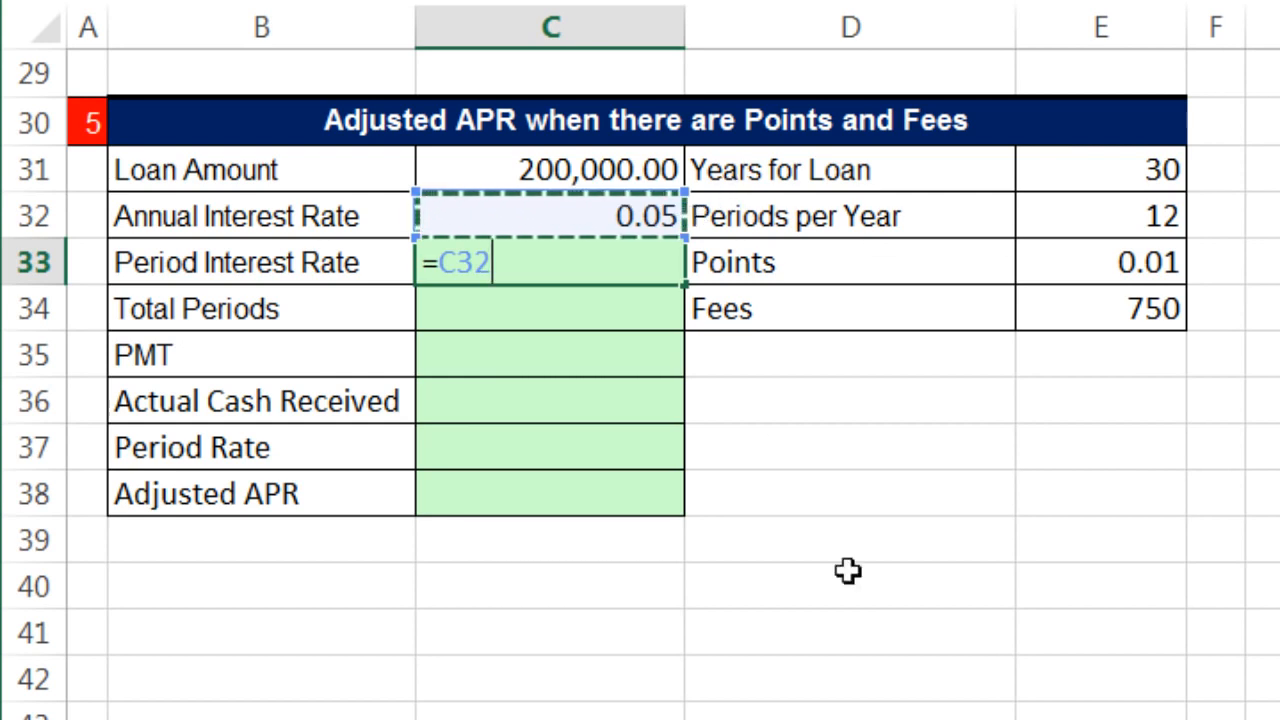
text(/)
click(1097, 207)
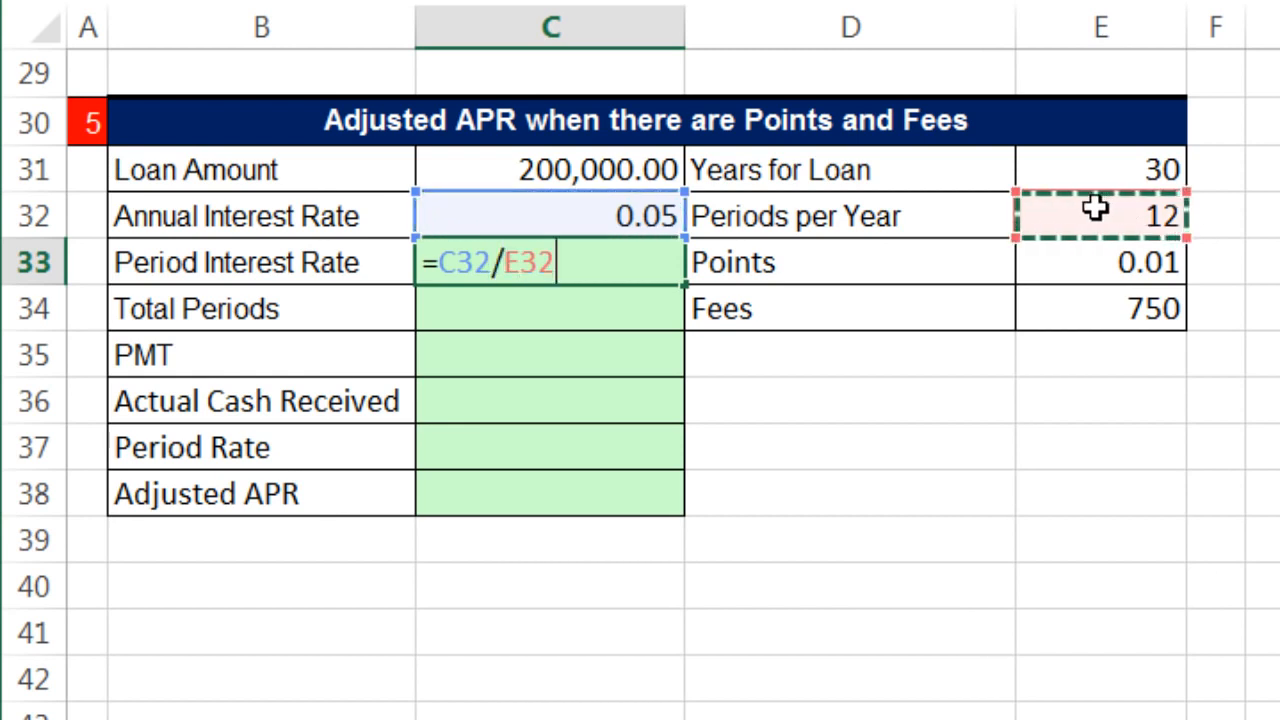
key(Return)
Step: Calculate the total periods in C34 with the formula =E31*E32
text(=)
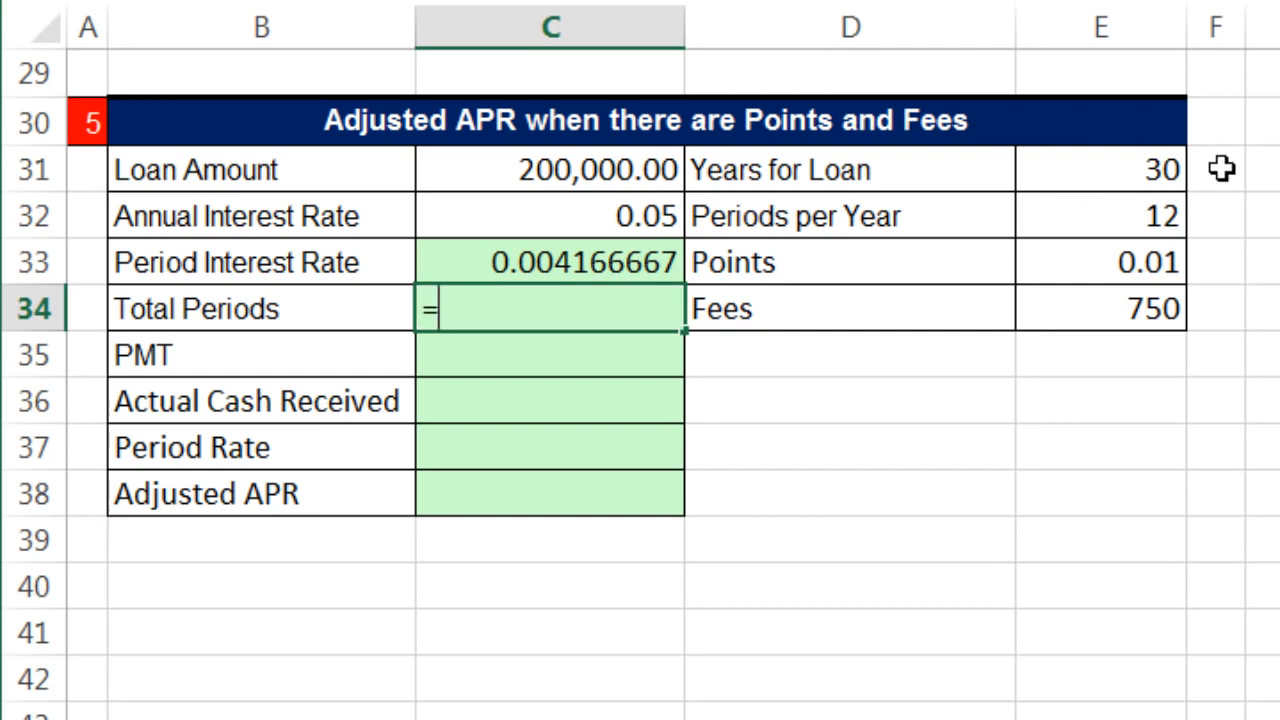
click(1126, 165)
text(*)
click(1077, 214)
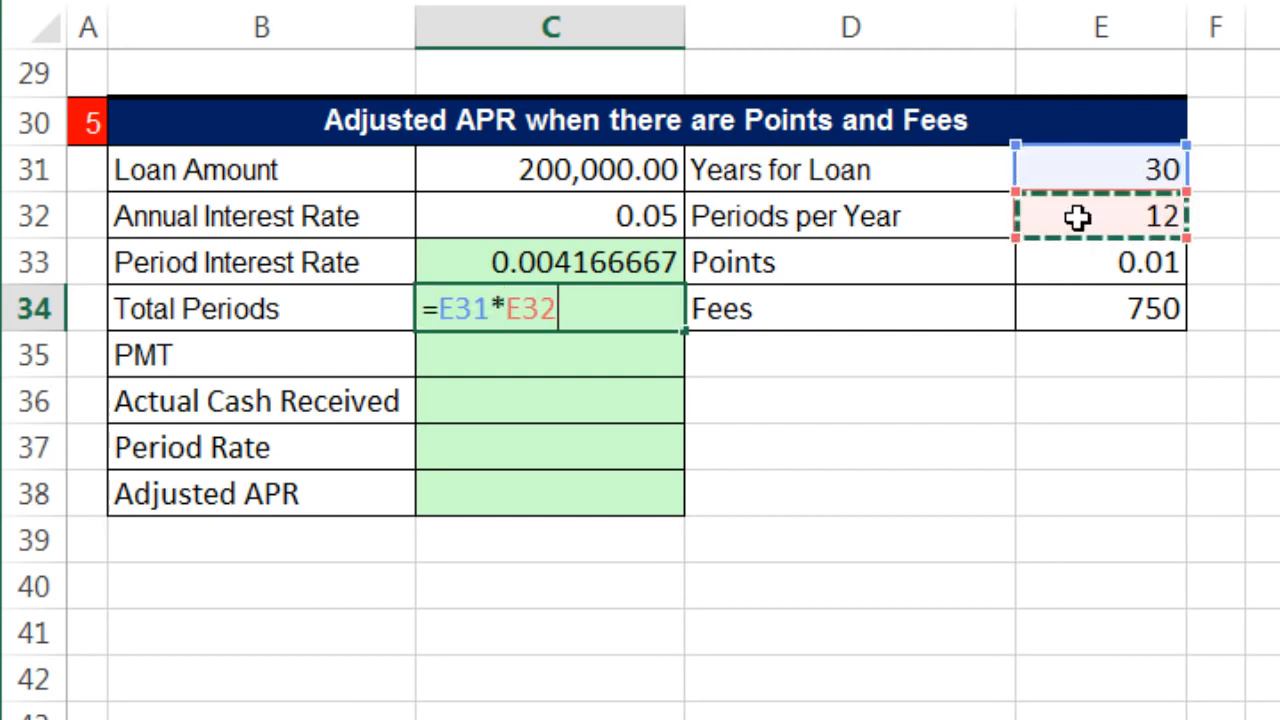
key(Return)
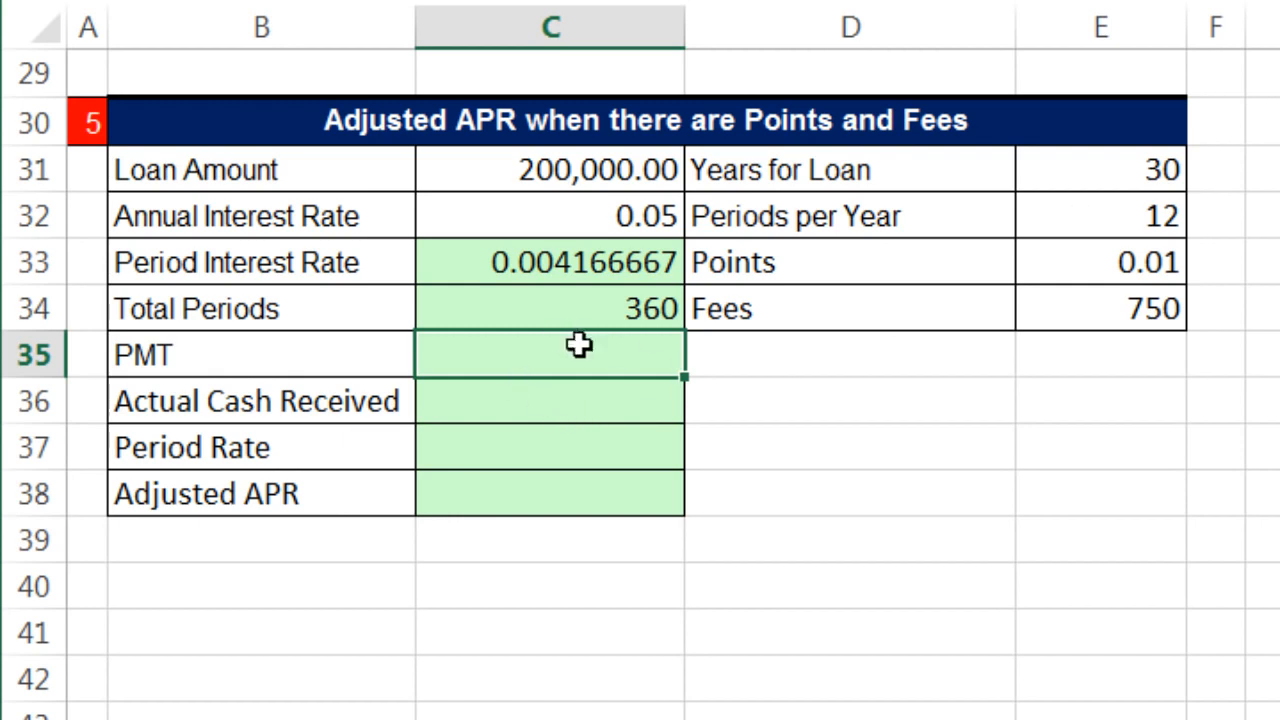
Step: Calculate the loan payment in C35 with the formula =PMT(C33,C34,C31)
text(=PMT()
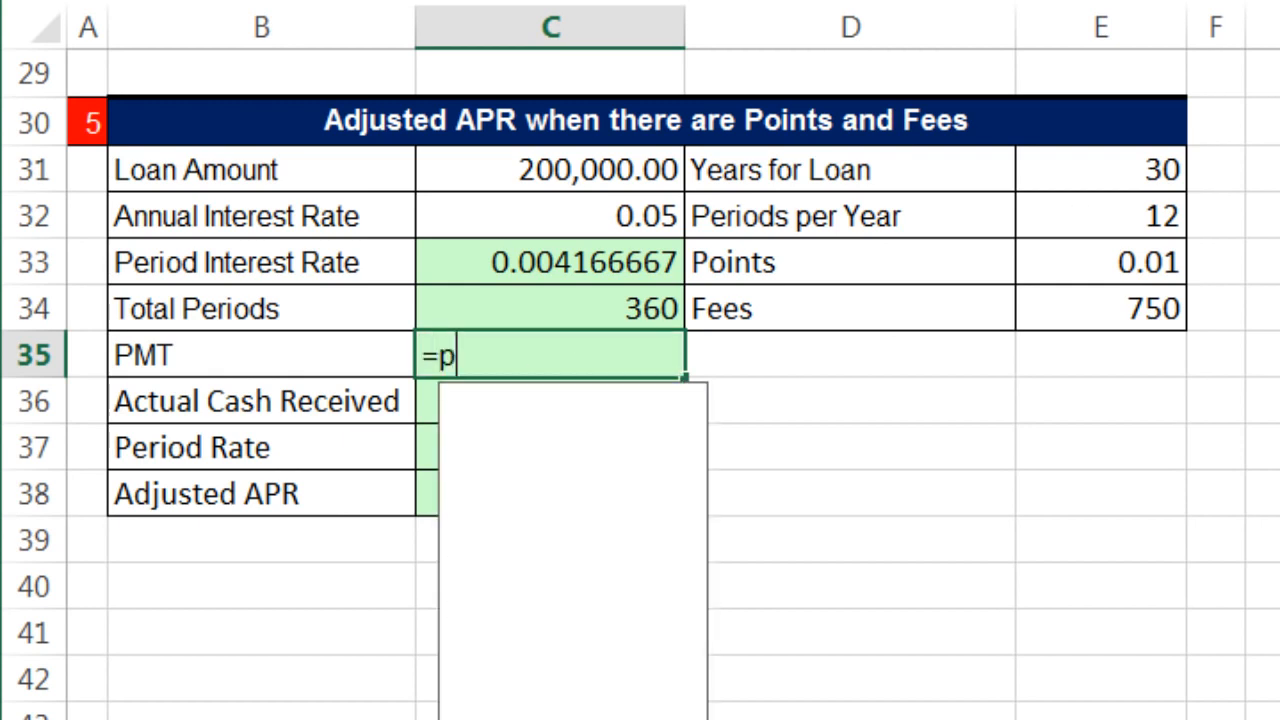
click(532, 268)
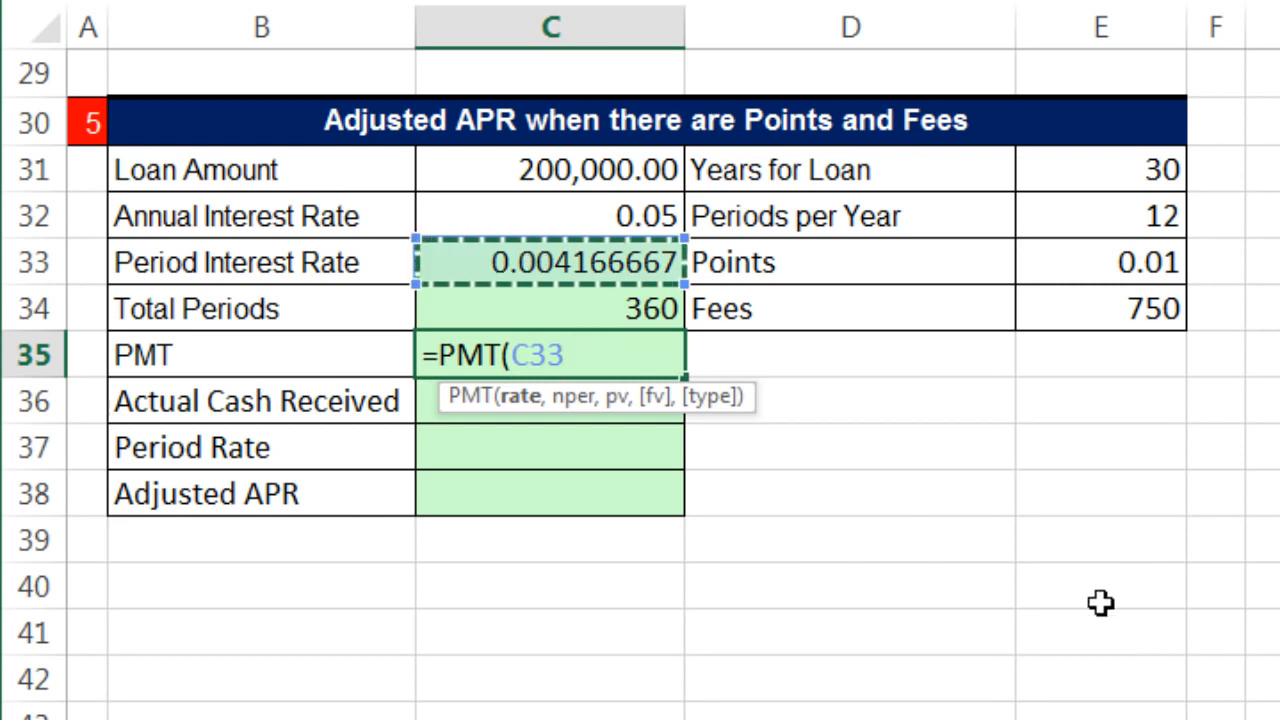
text(,)
click(612, 303)
text(,)
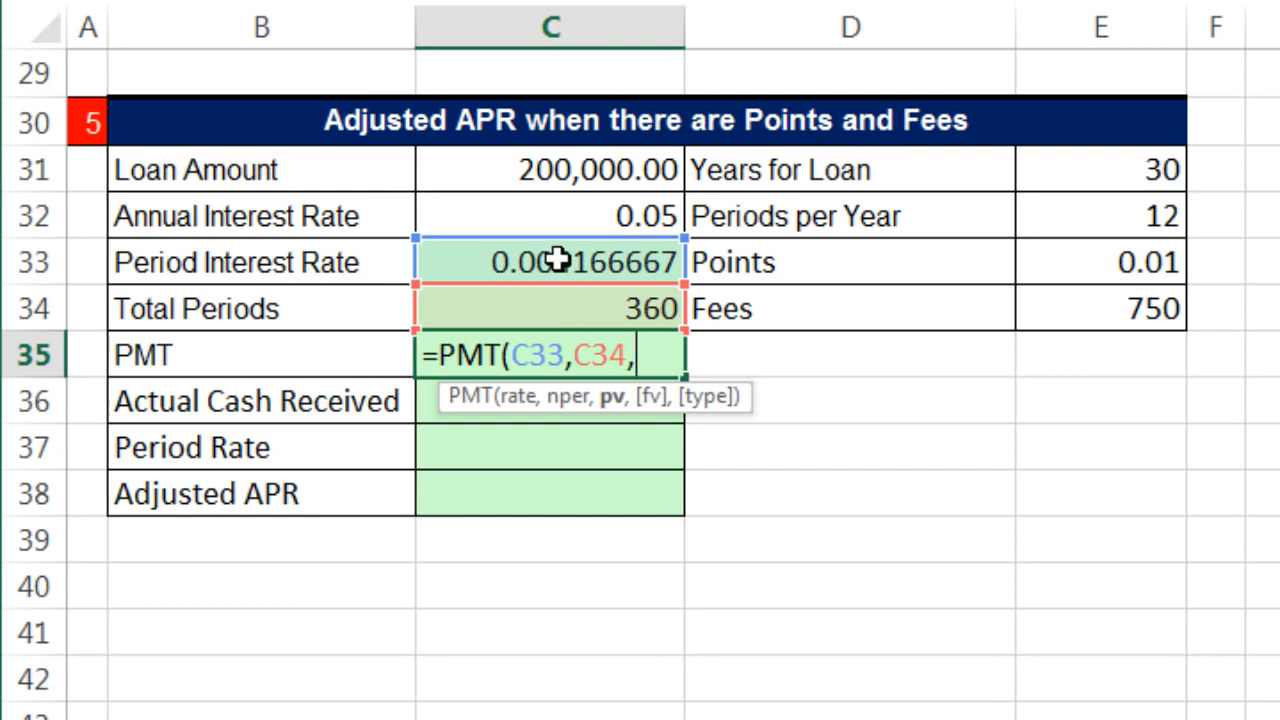
click(518, 170)
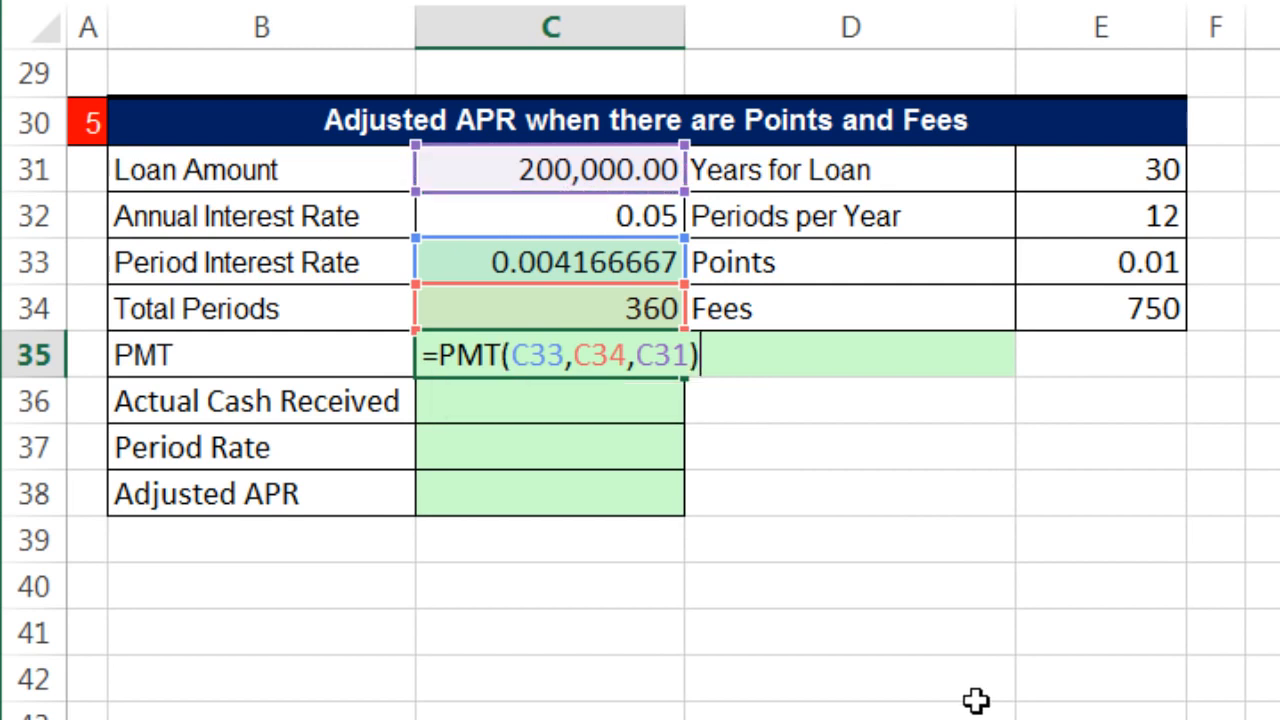
key(Return)
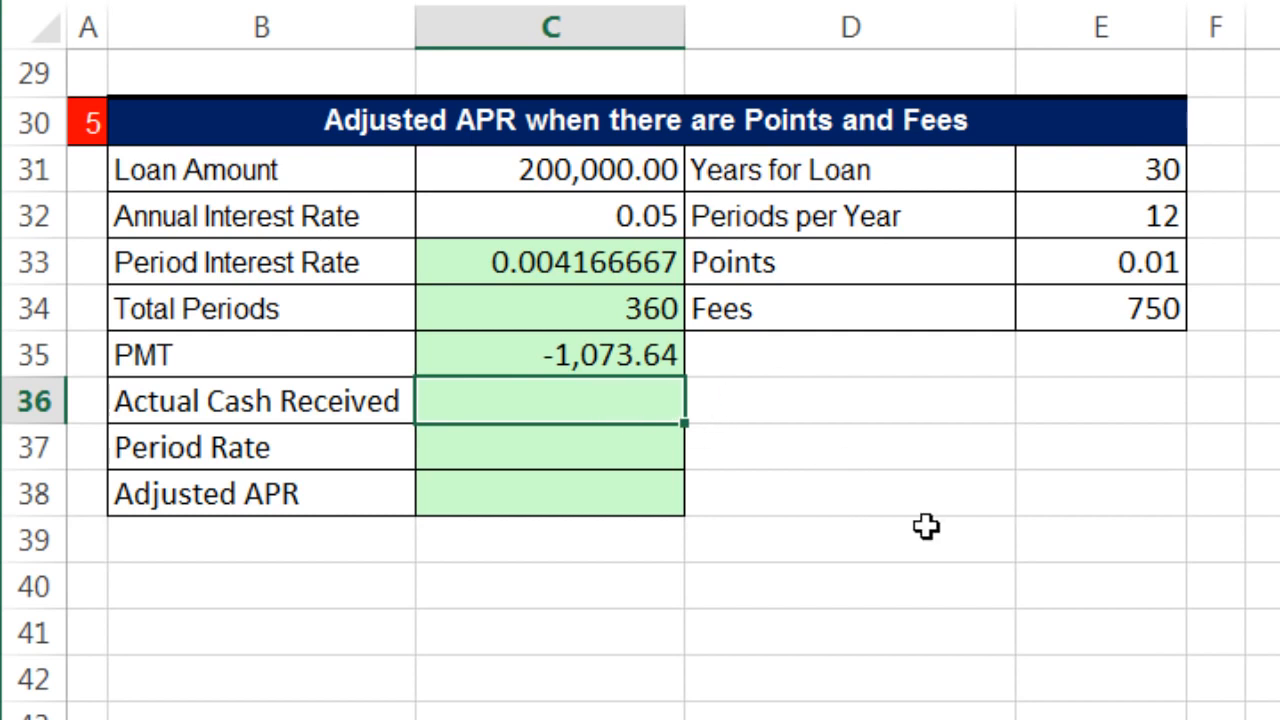
Step: Begin the actual cash received formula in C36 as =C31*(1-E33), taking the points off the loan amount
text(=)
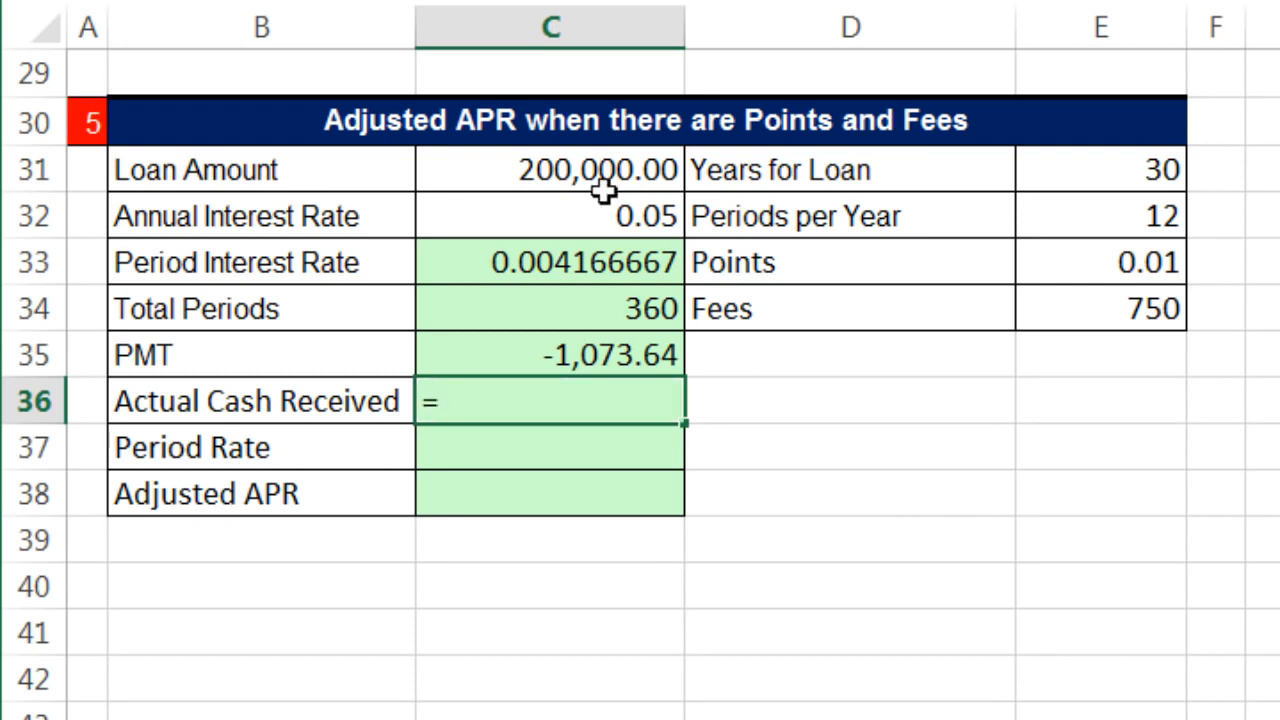
click(572, 172)
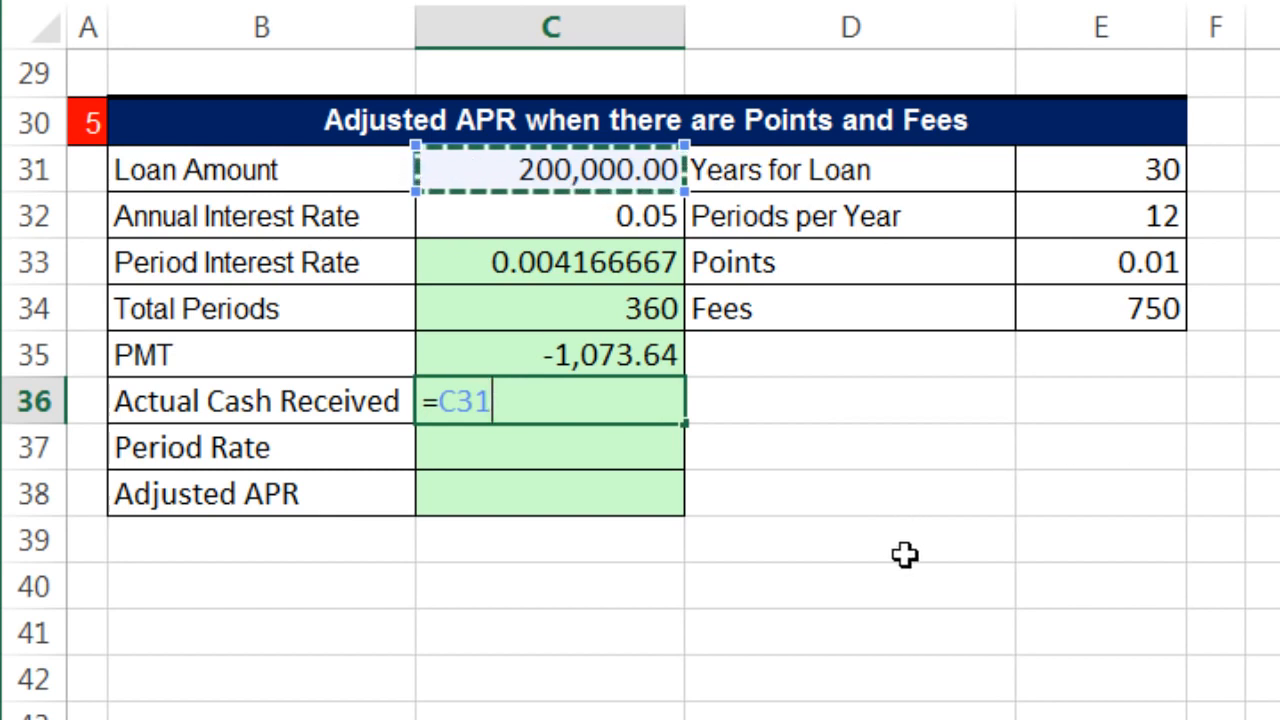
text(*)
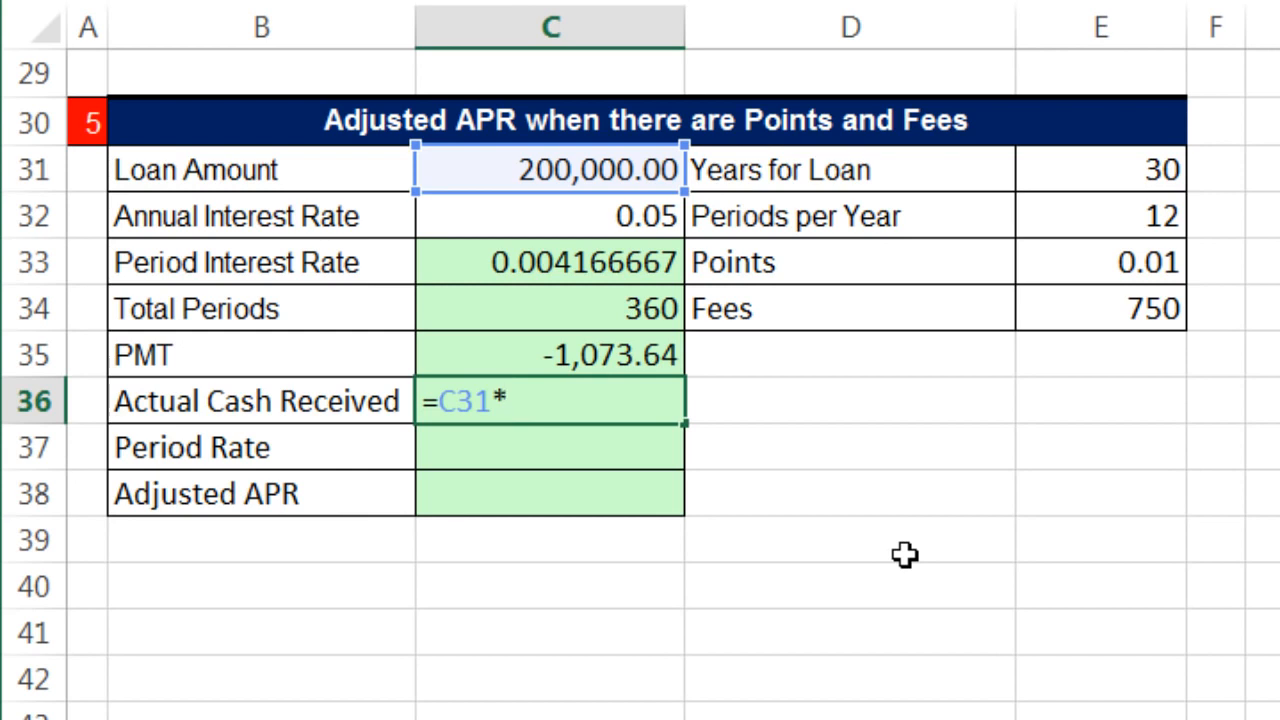
text((1-)
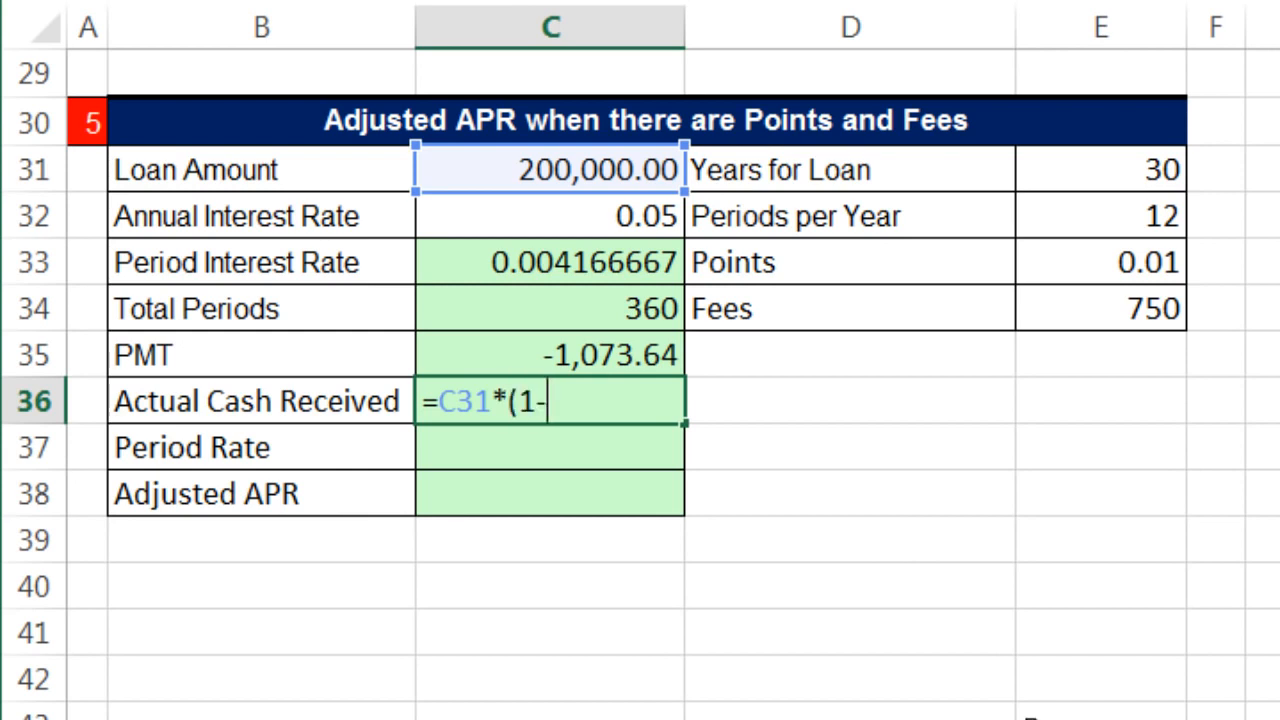
click(1086, 264)
text())
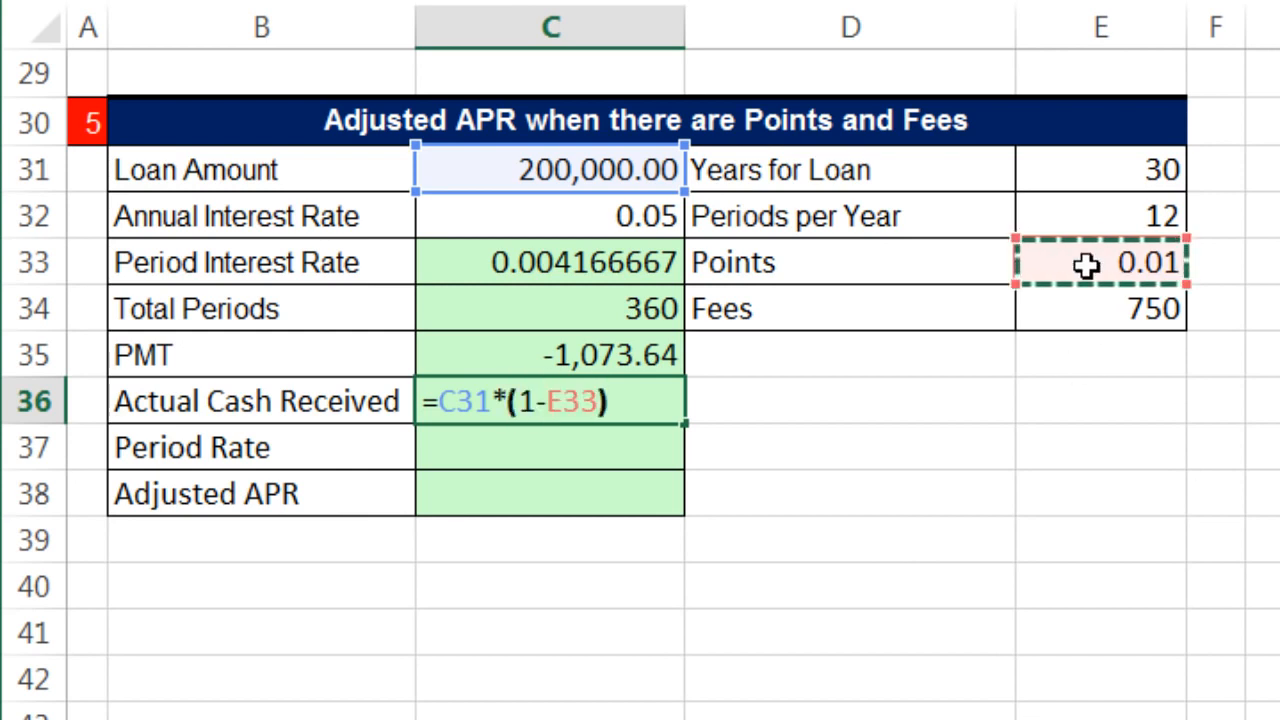
Step: Evaluate (1-E33) and the whole C31*(1-E33) expression inside the C36 formula, restoring the cell references after checking
drag(508, 400, 790, 424)
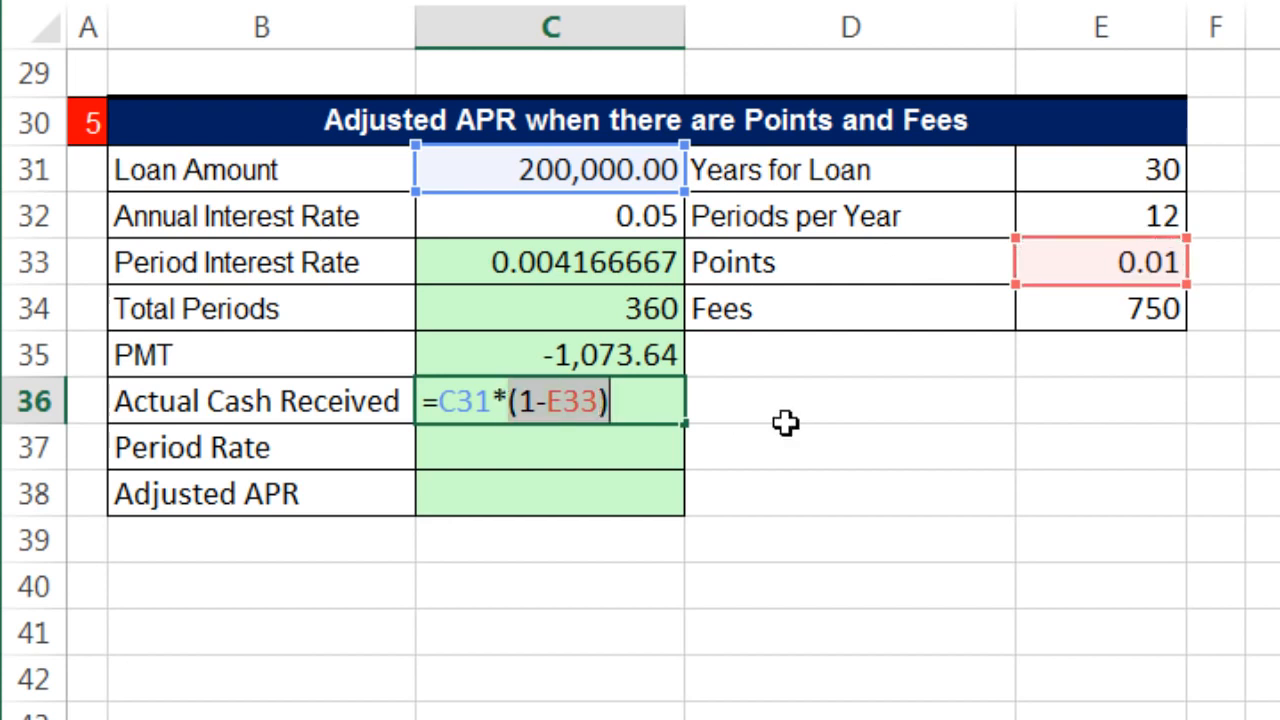
key(F9)
double_click(568, 400)
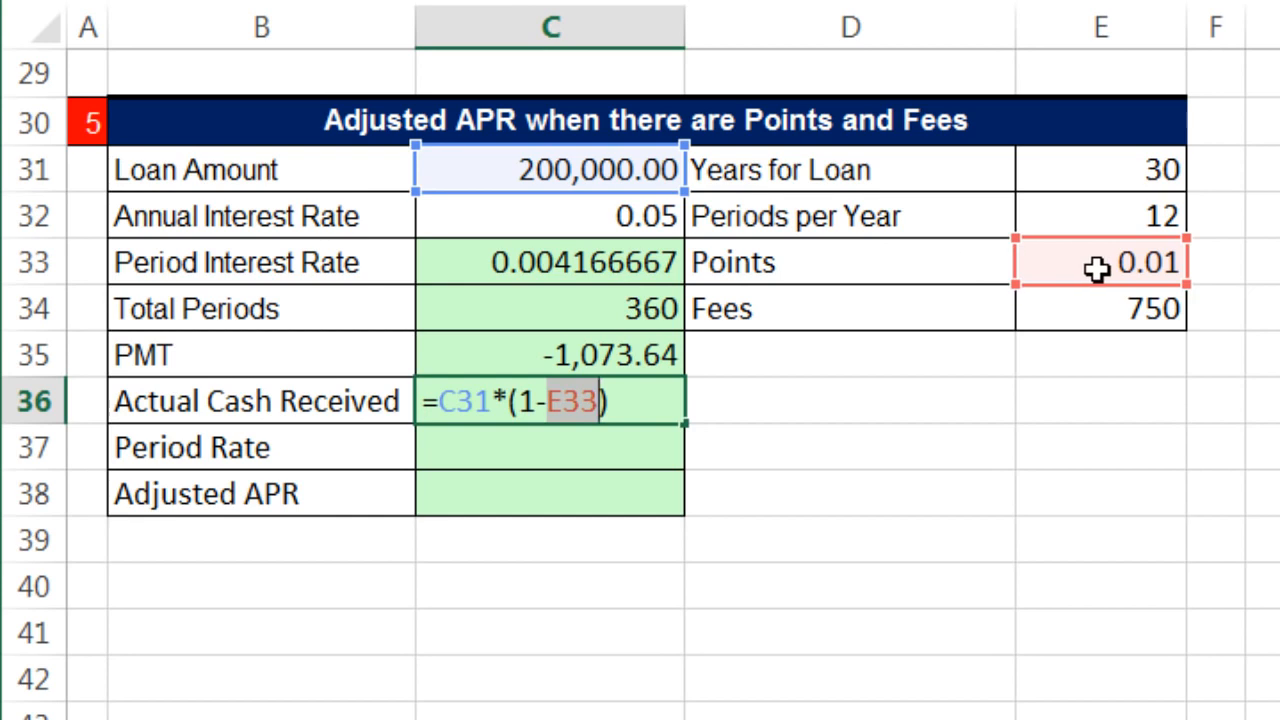
click(627, 405)
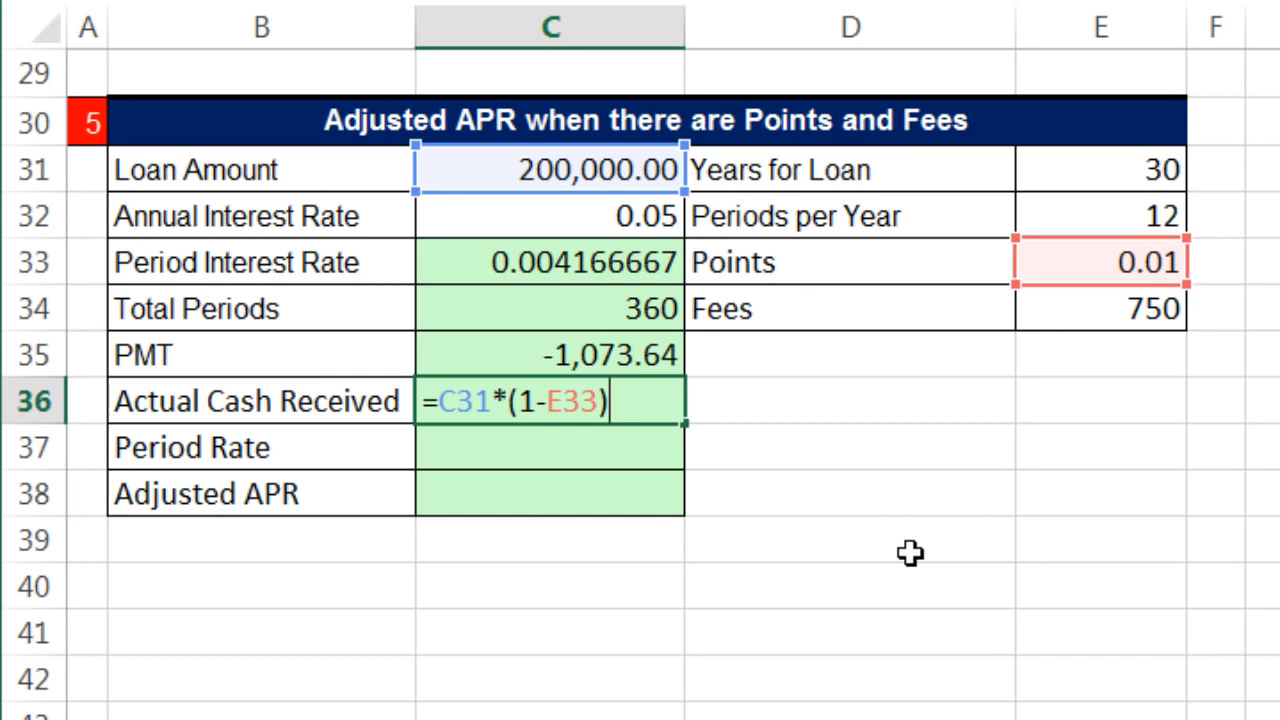
drag(623, 405, 447, 400)
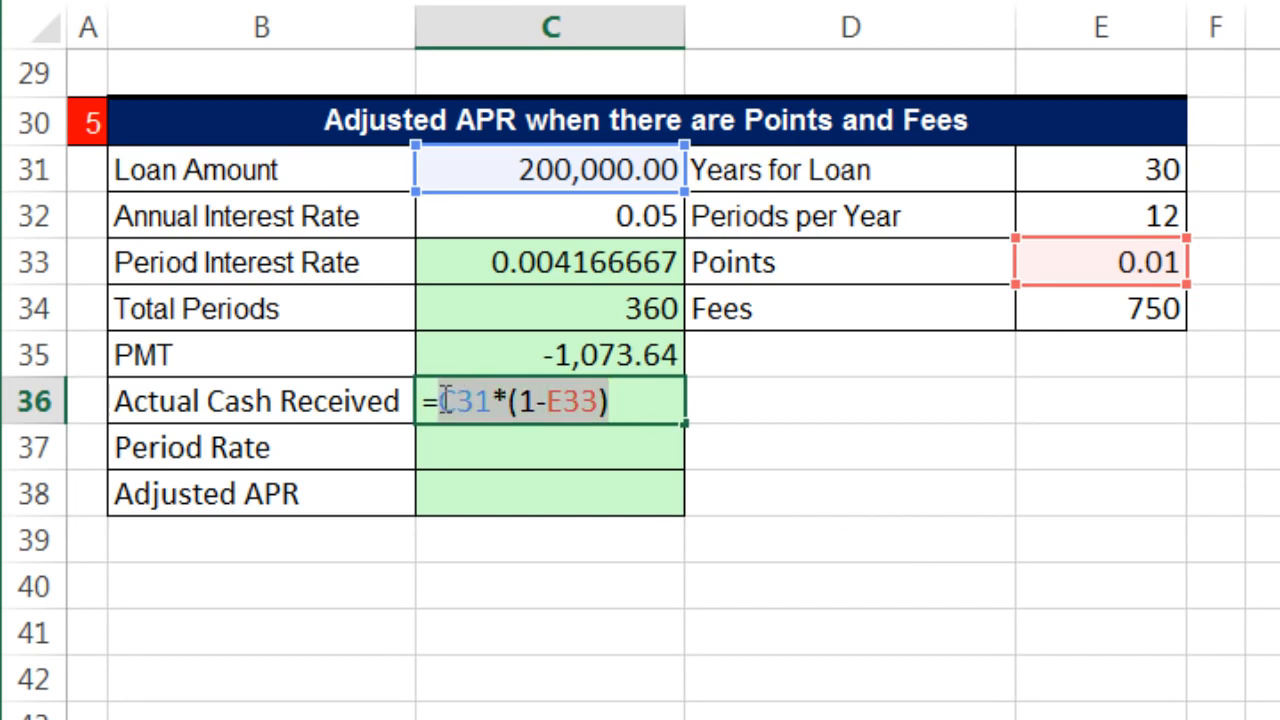
key(F9)
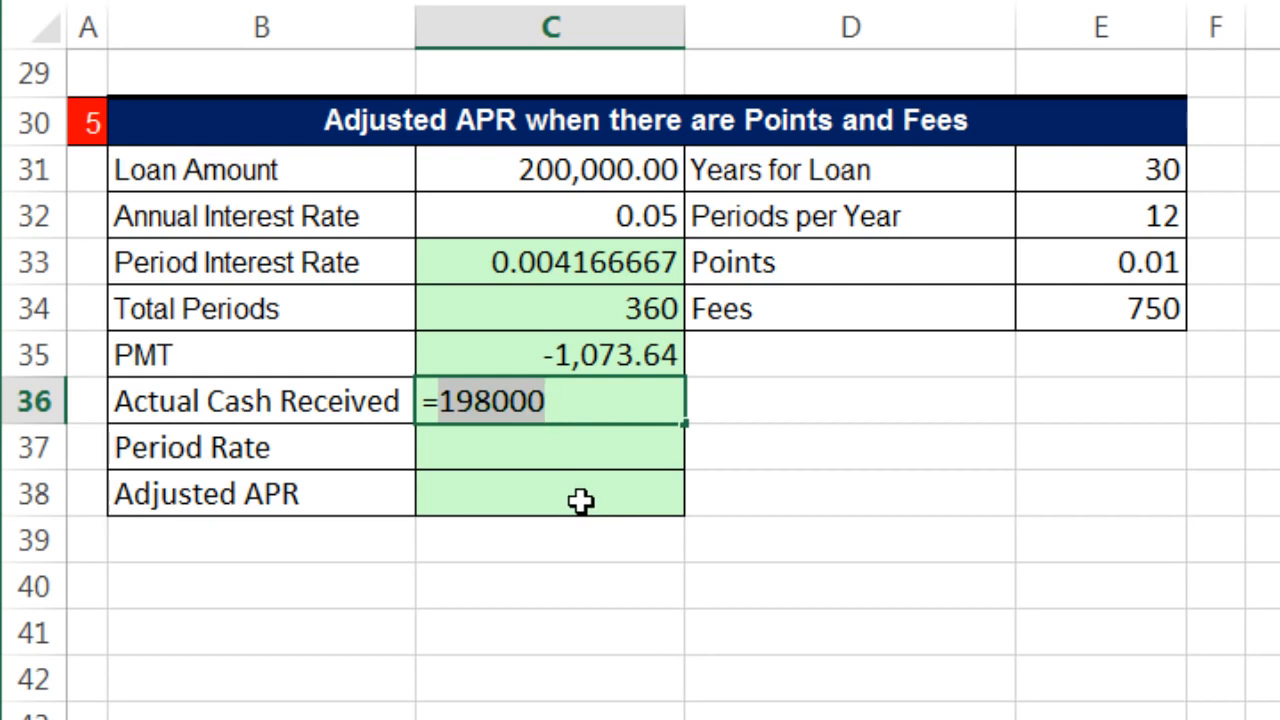
key(ctrl+z)
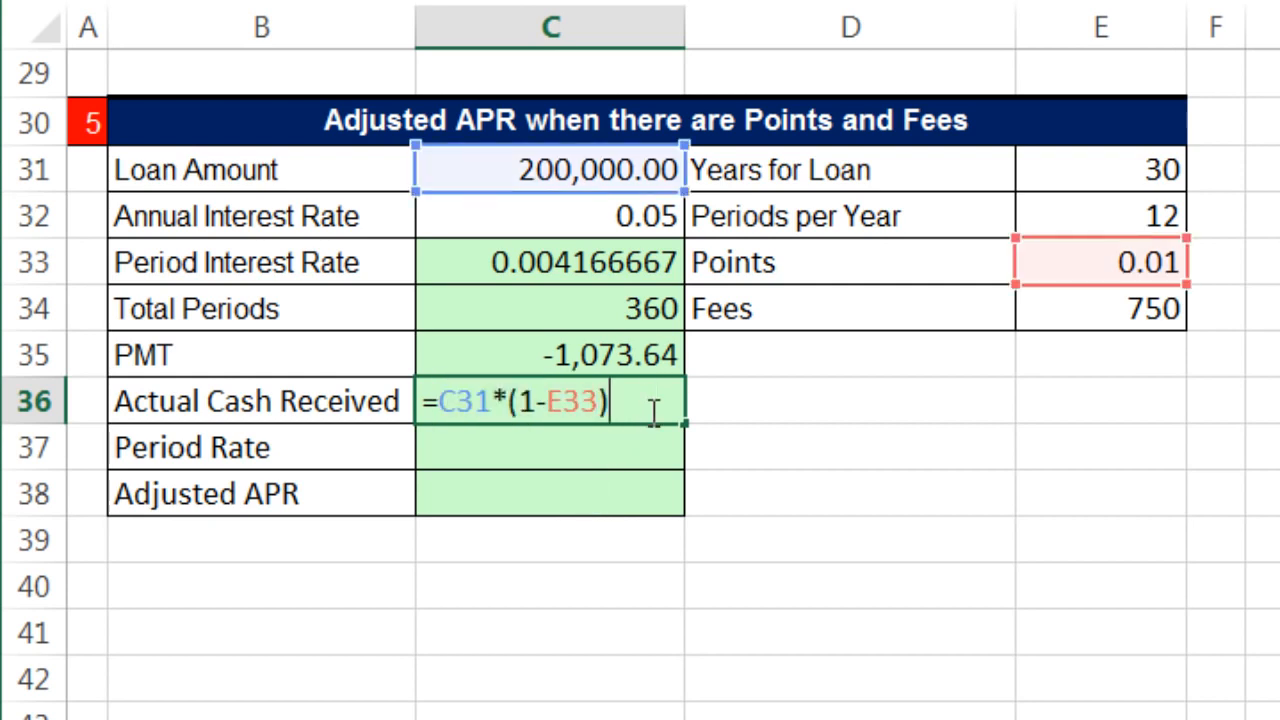
Step: Complete the C36 formula as =C31*(1-E33)-E34 so the fees are also subtracted
click(1151, 310)
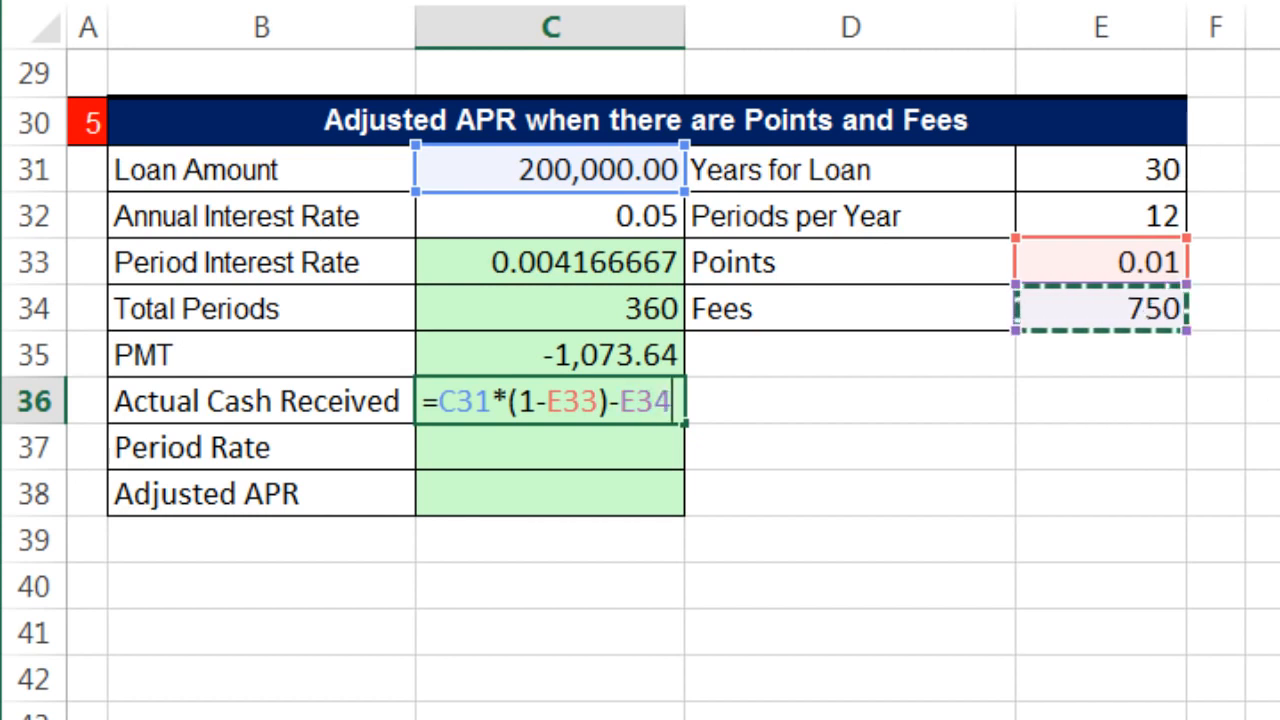
key(Return)
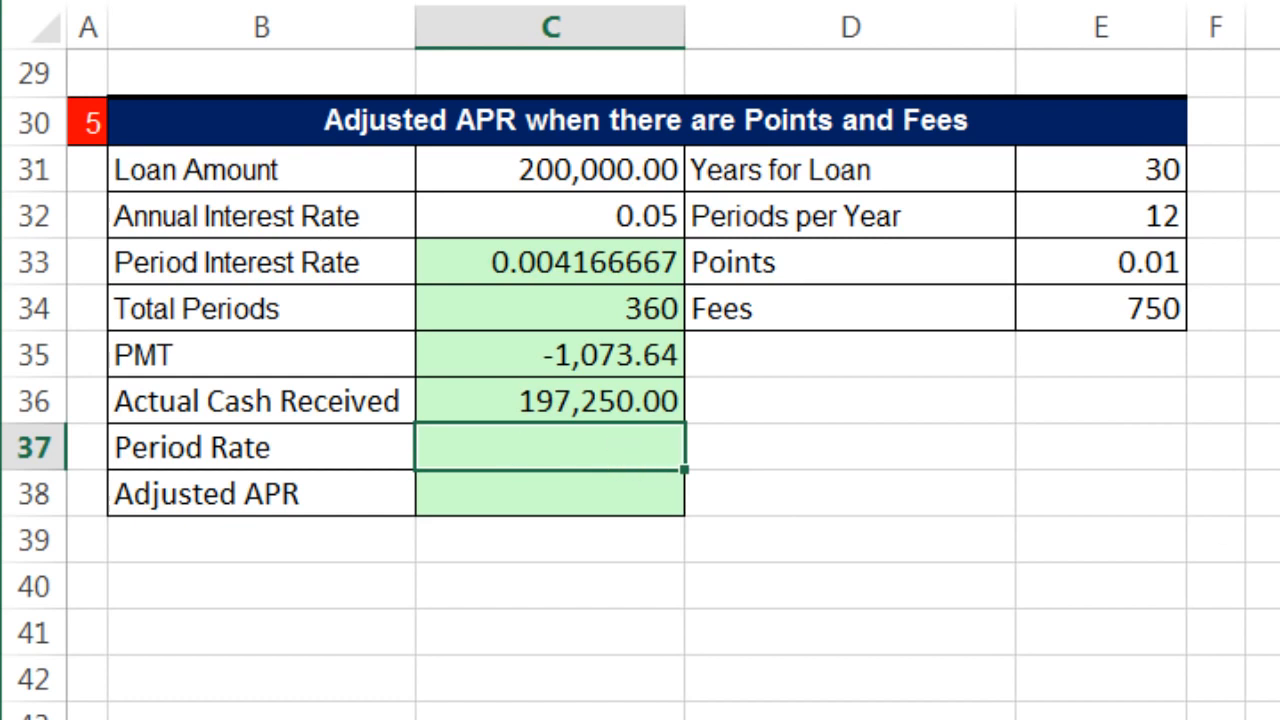
click(624, 261)
click(551, 445)
click(435, 168)
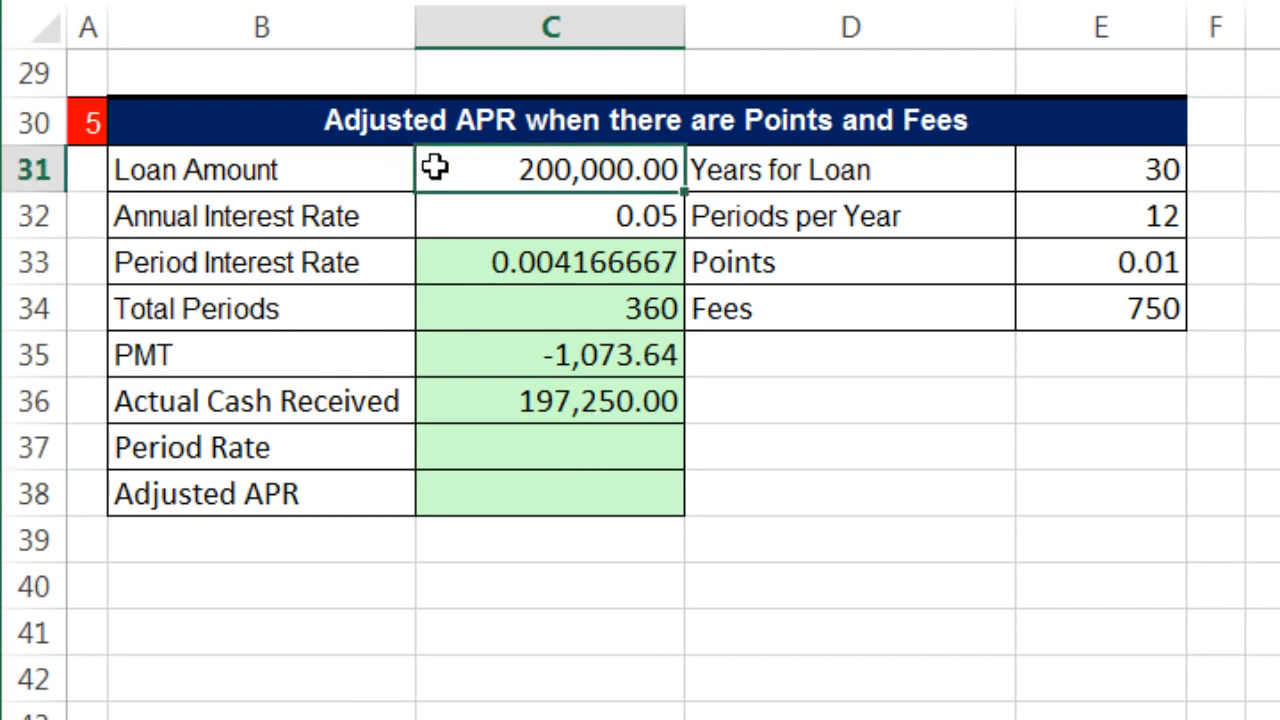
click(508, 400)
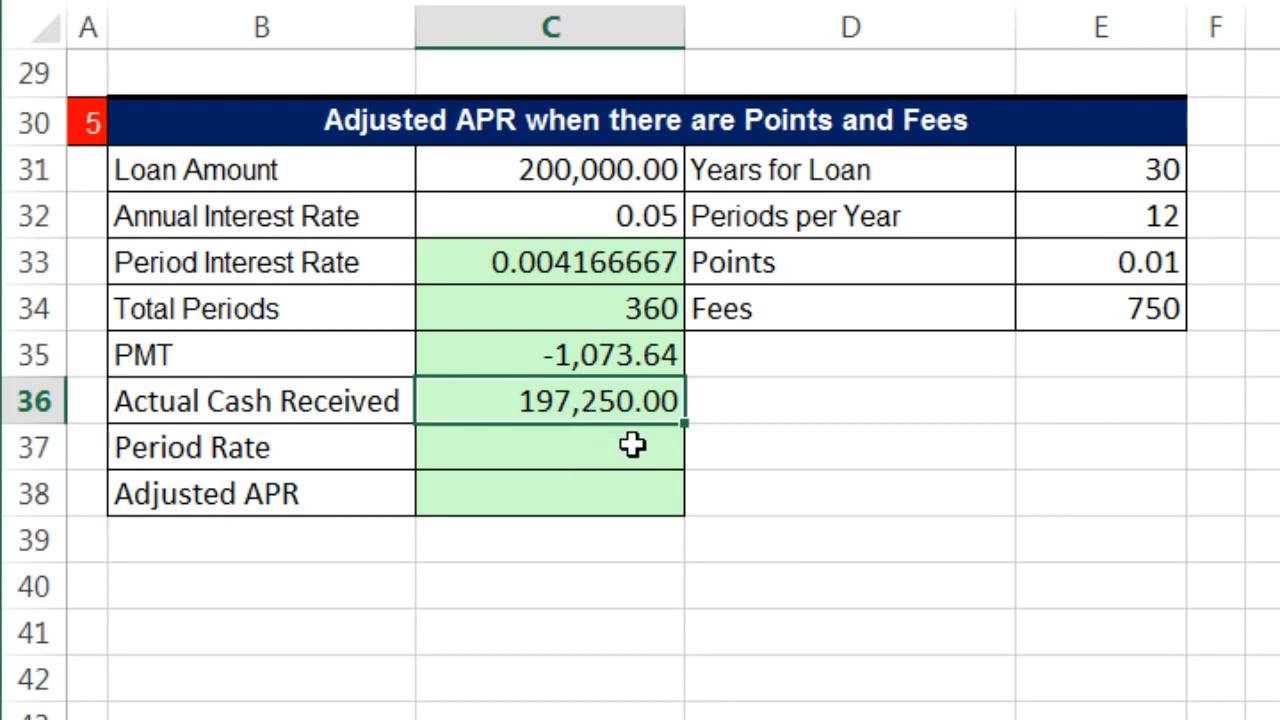
Step: Calculate the period rate in C37 with the formula =RATE(C34,C35,C36), using the actual cash received as present value
click(565, 452)
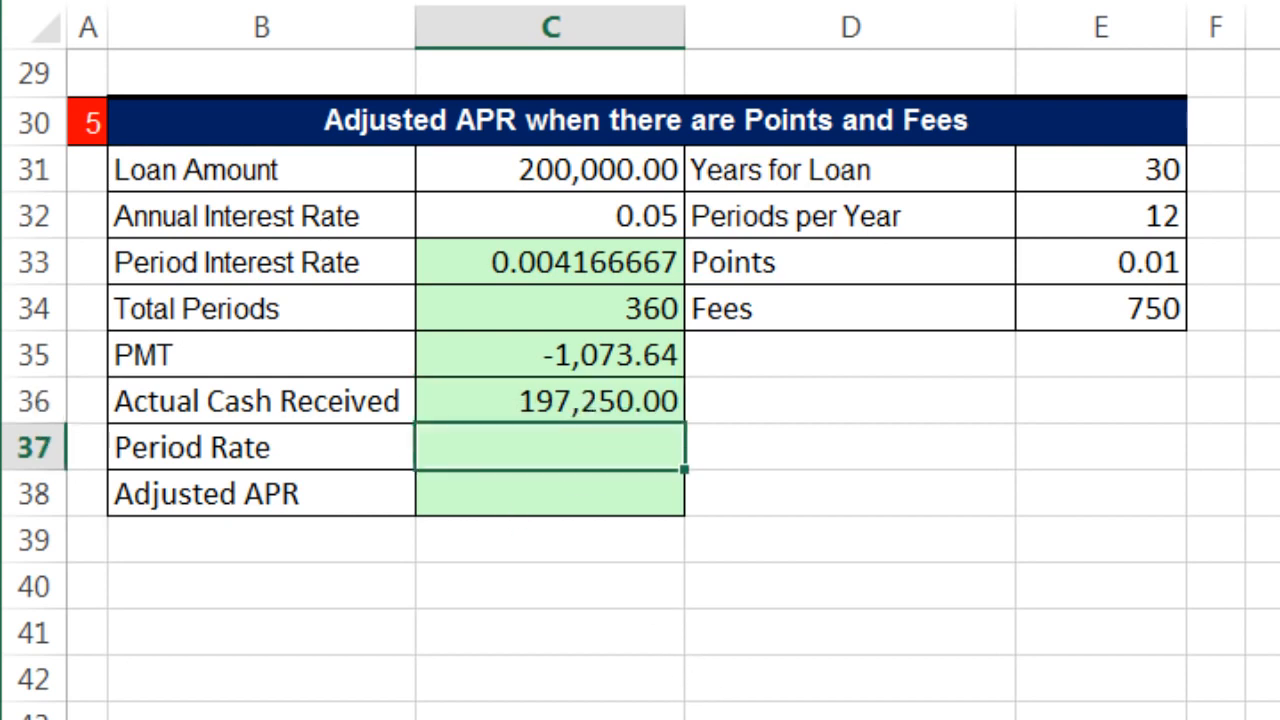
text(=rate)
key(Tab)
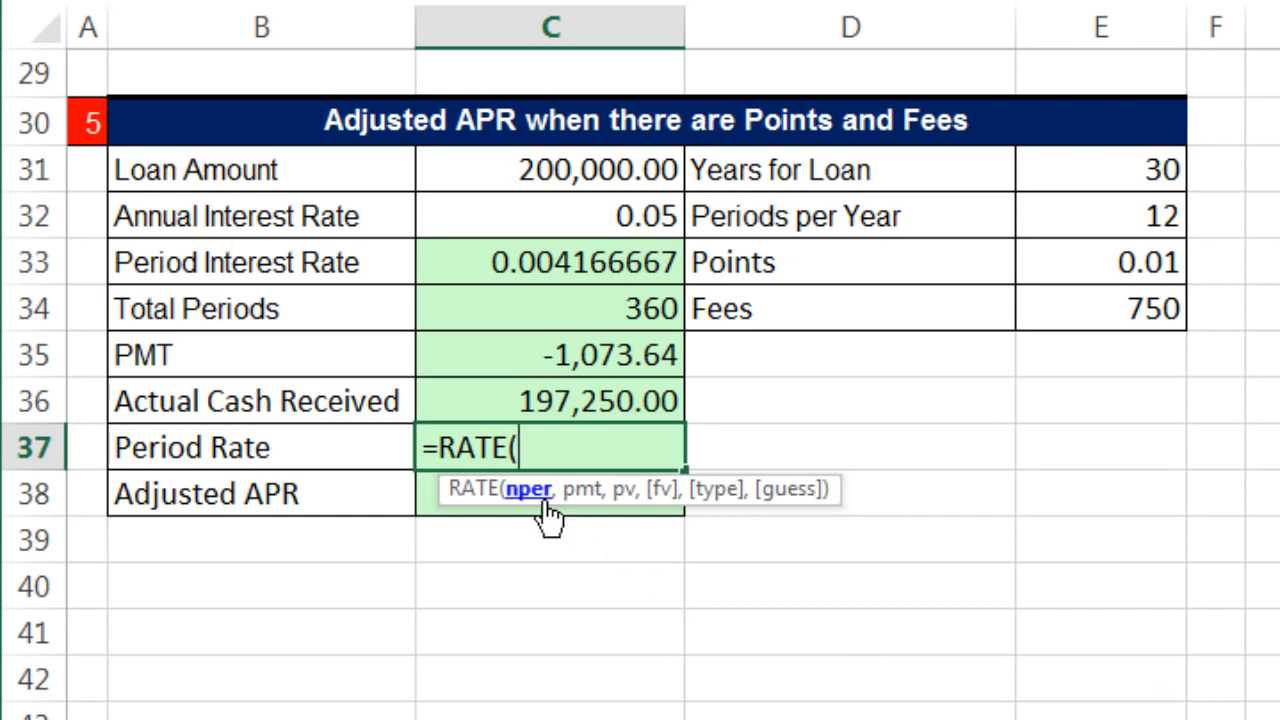
click(580, 304)
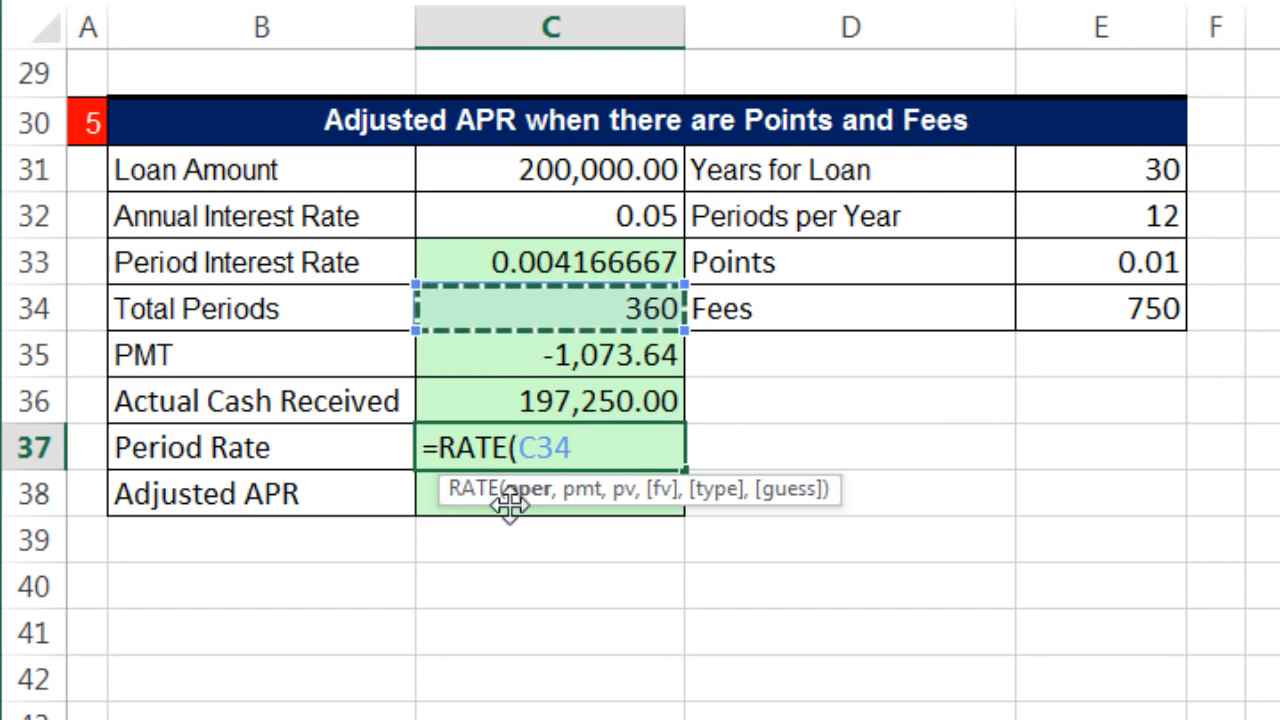
text(,)
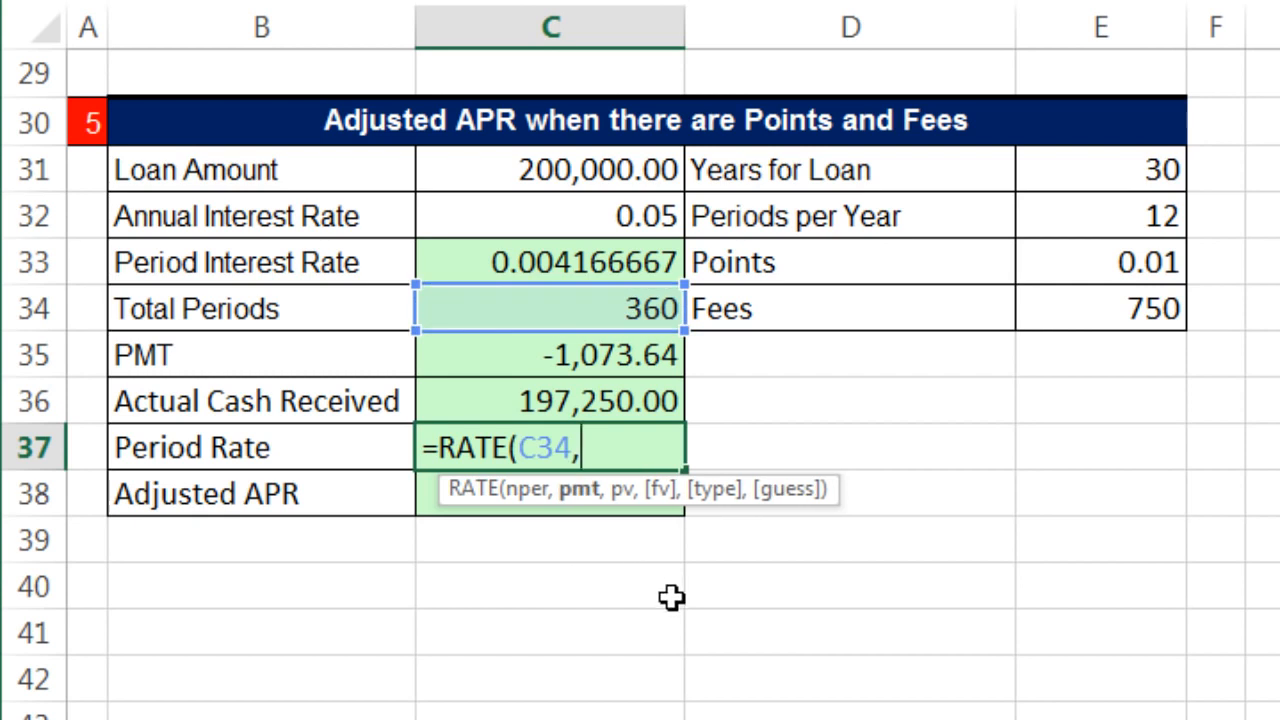
click(597, 357)
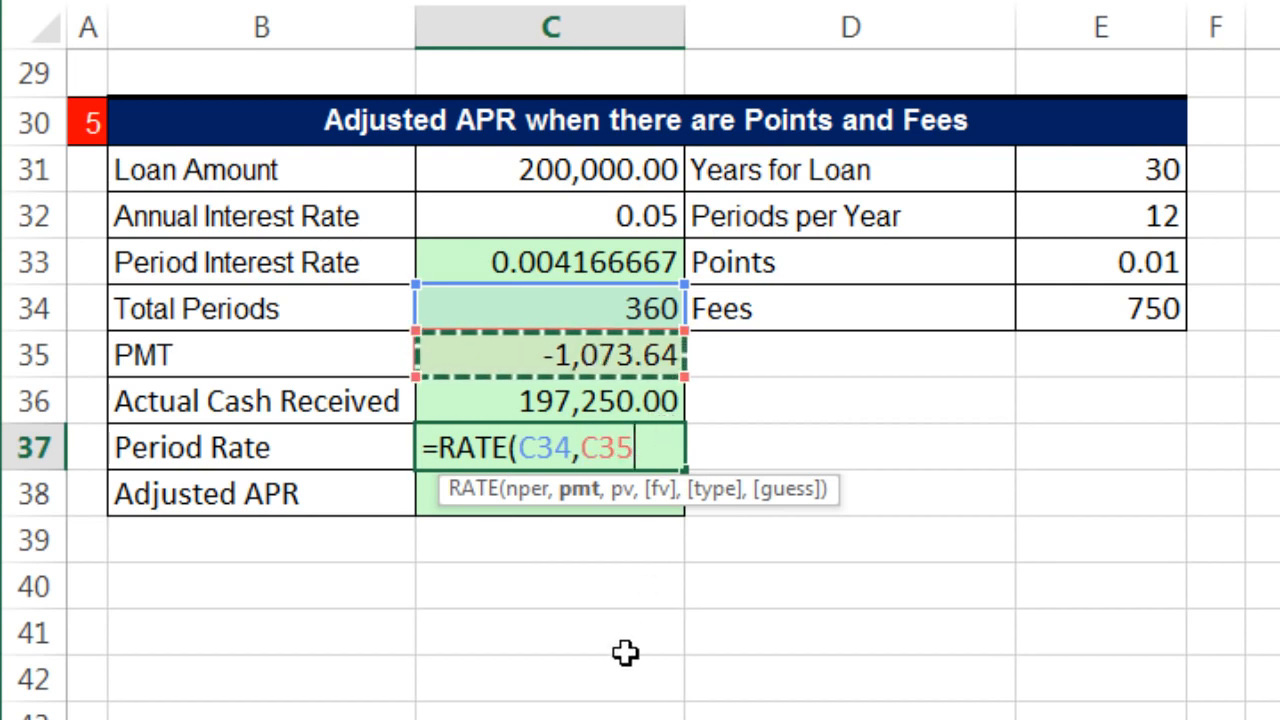
text(,)
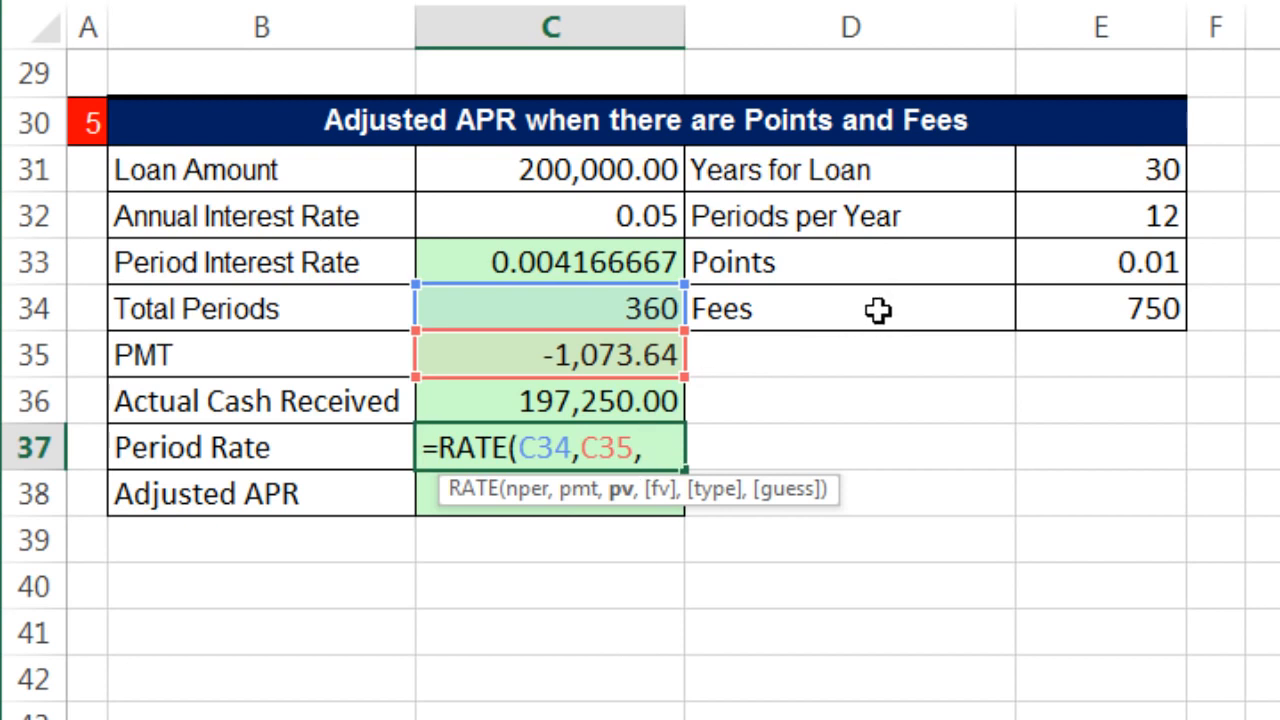
click(628, 402)
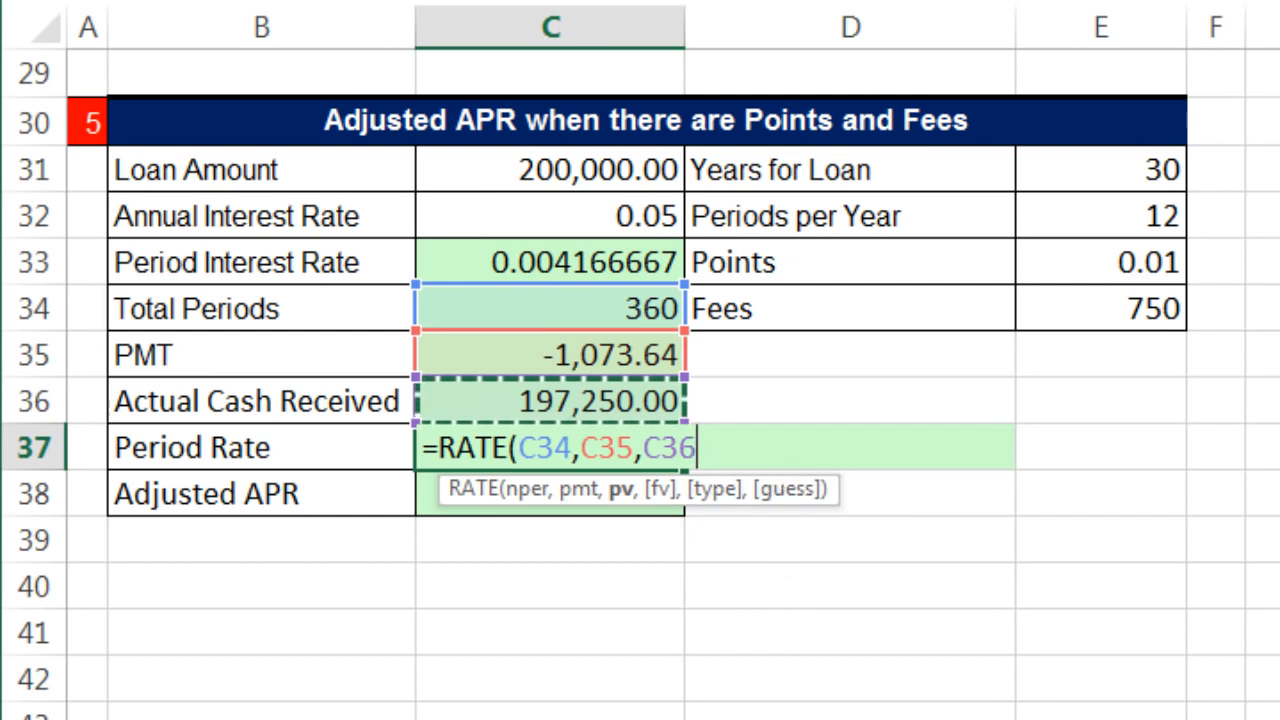
key(Return)
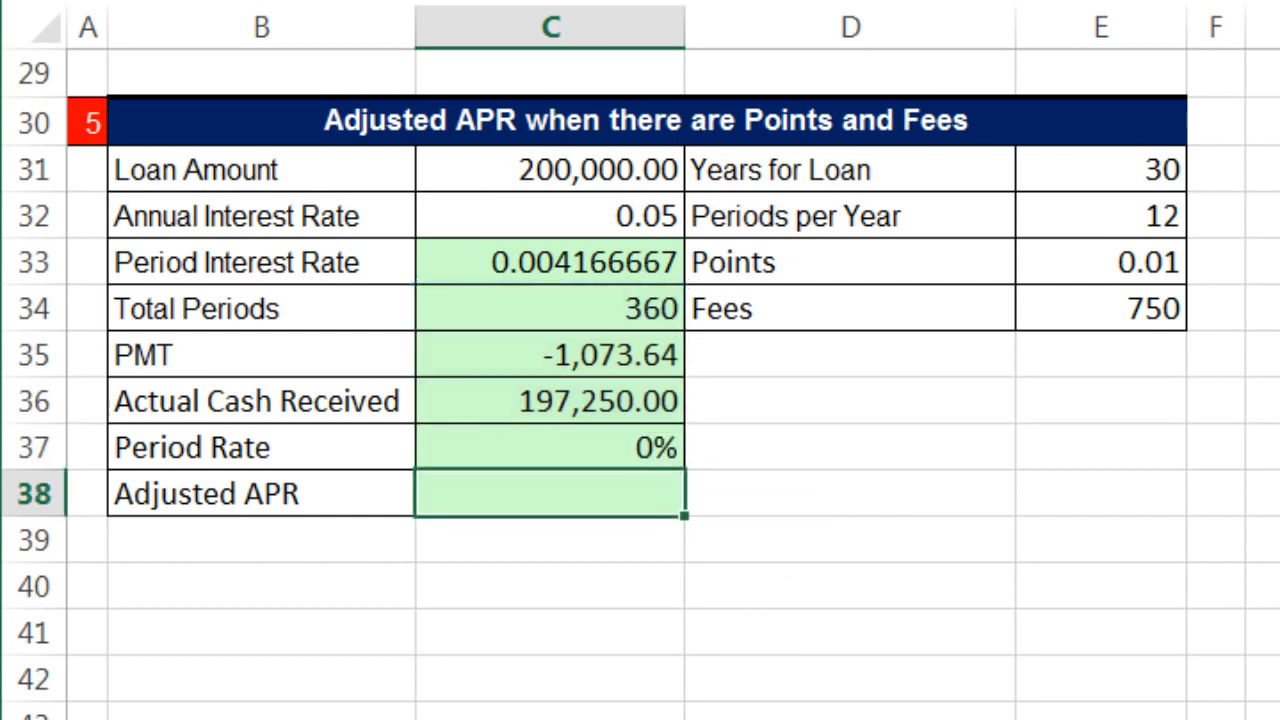
click(628, 449)
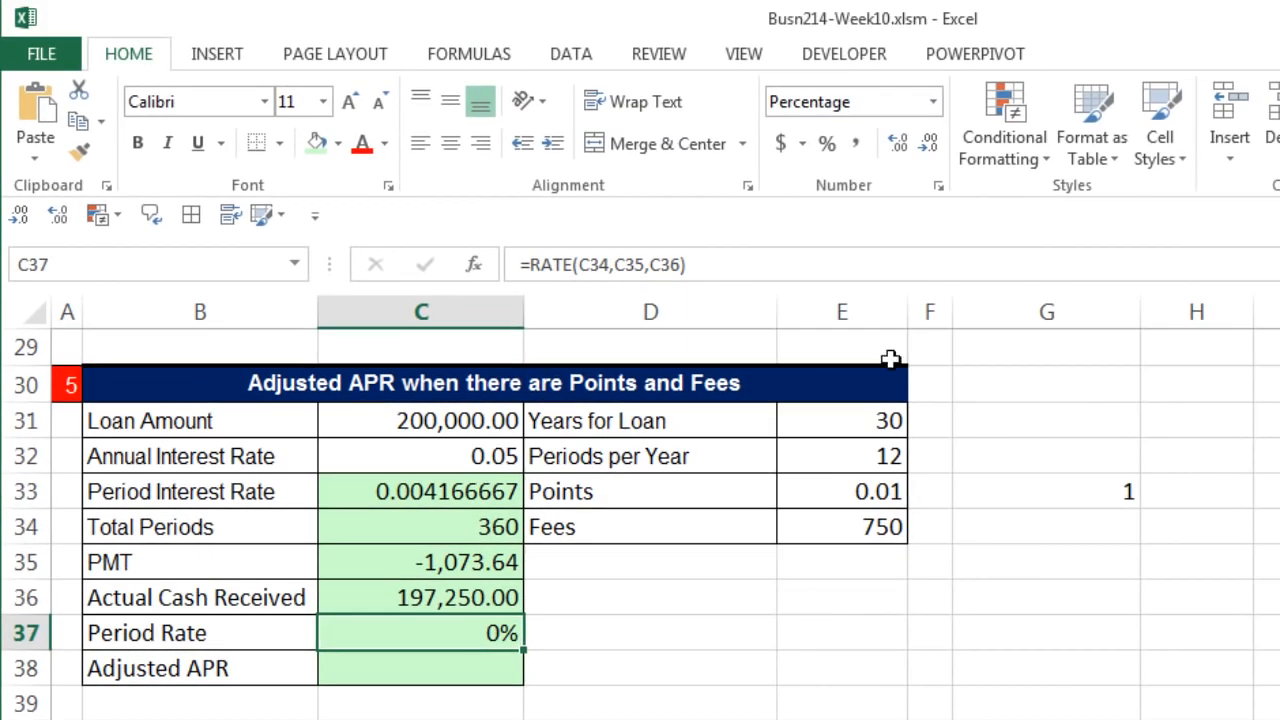
click(933, 102)
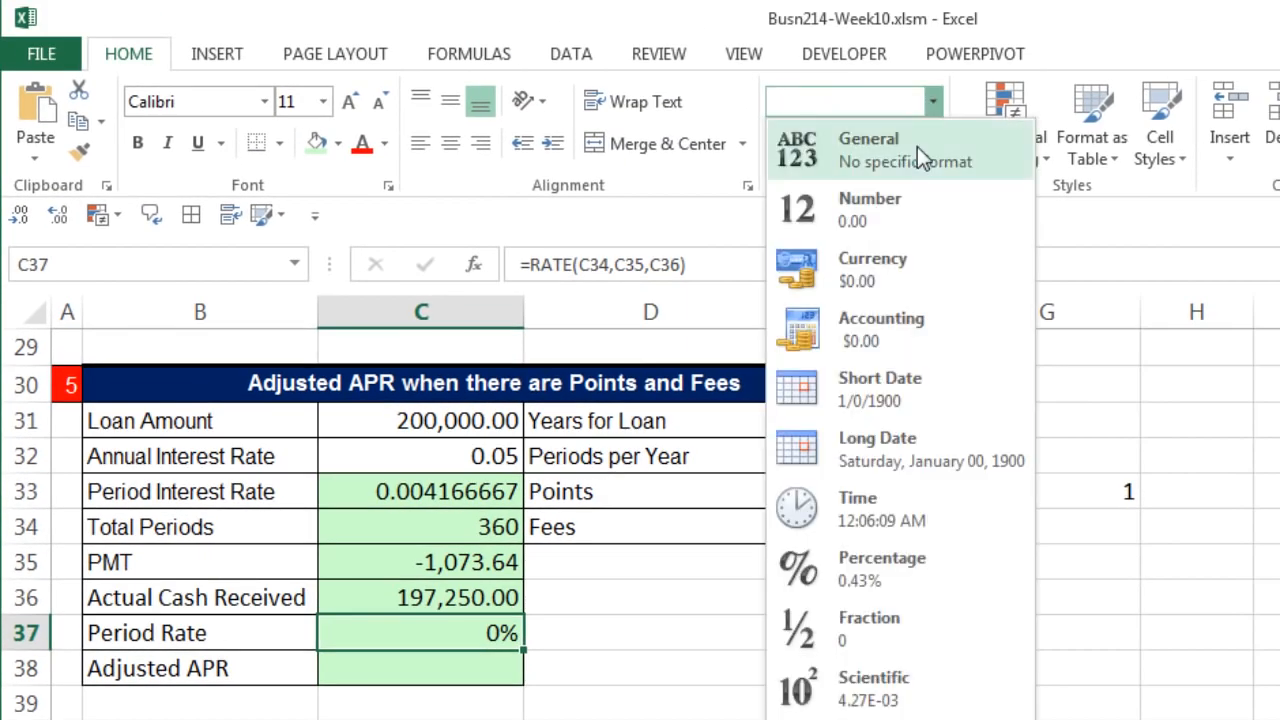
key(Escape)
Step: Enter the note "Ctrl + Shift + ~ `" in E37 and apply the General number format to the period rate in C37
click(840, 626)
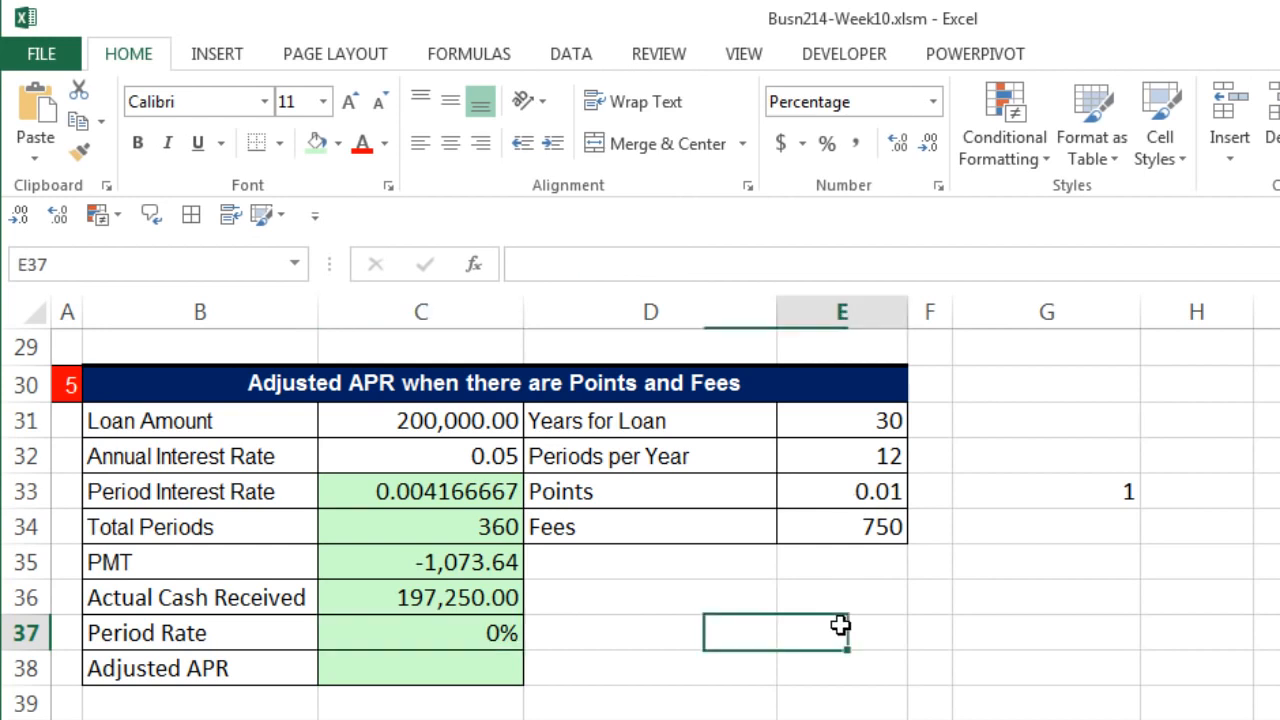
text(Ctrl +)
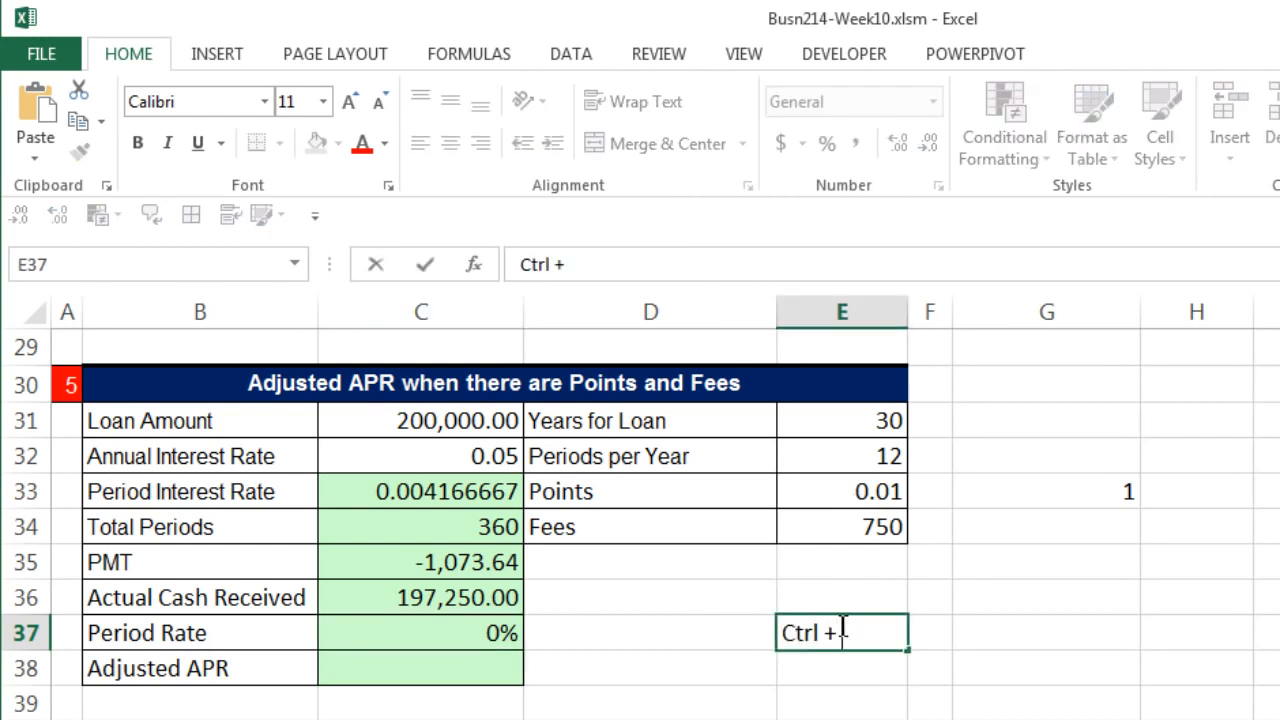
text( Shift )
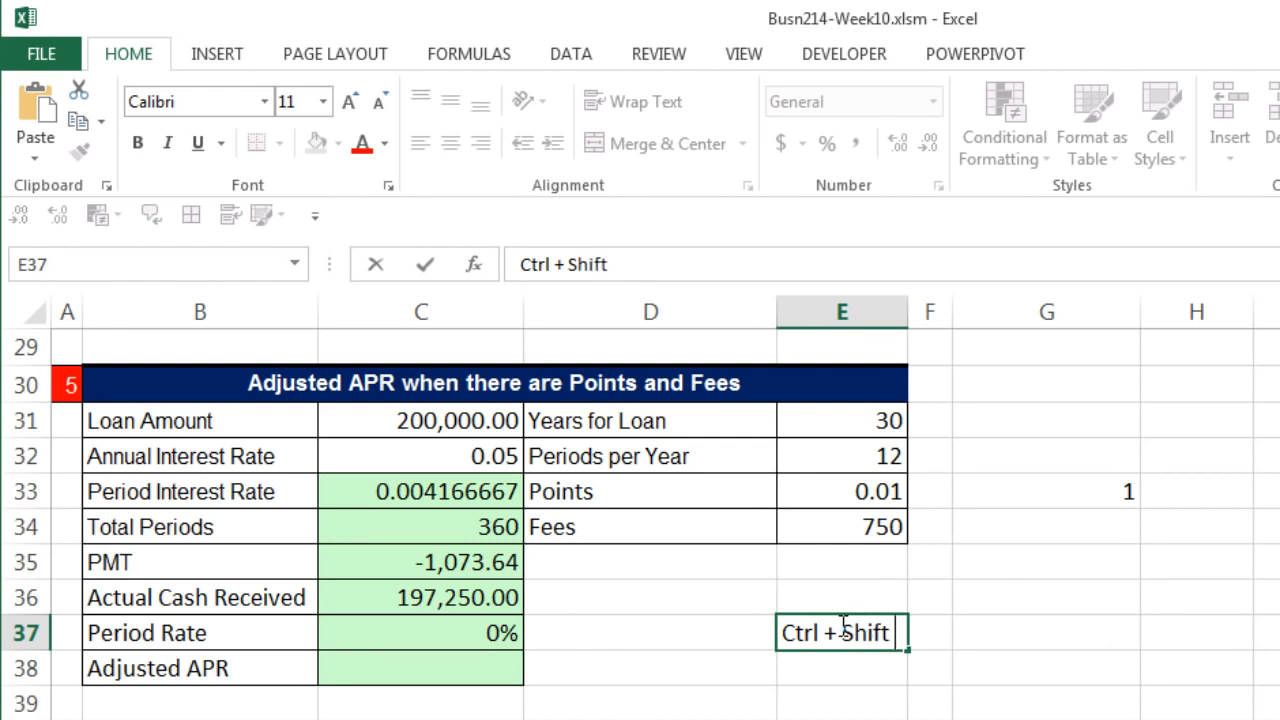
text(+ ~ `)
key(Return)
click(438, 640)
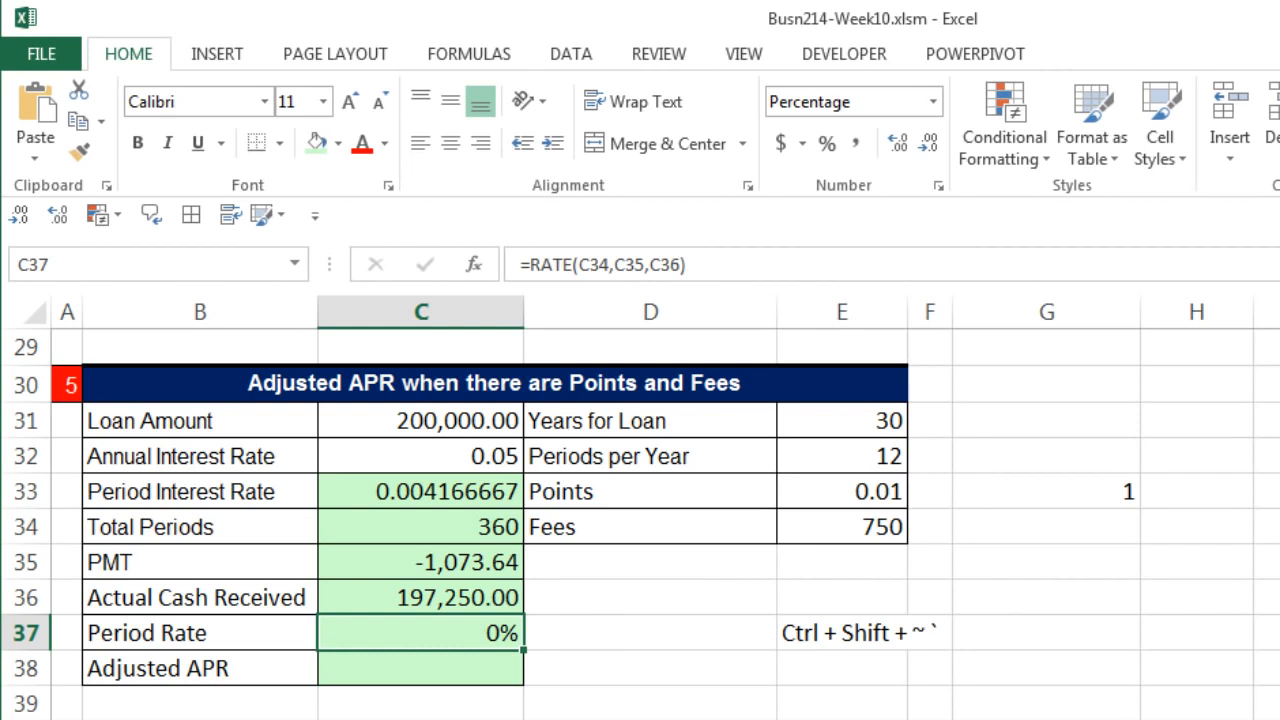
key(ctrl+shift+grave)
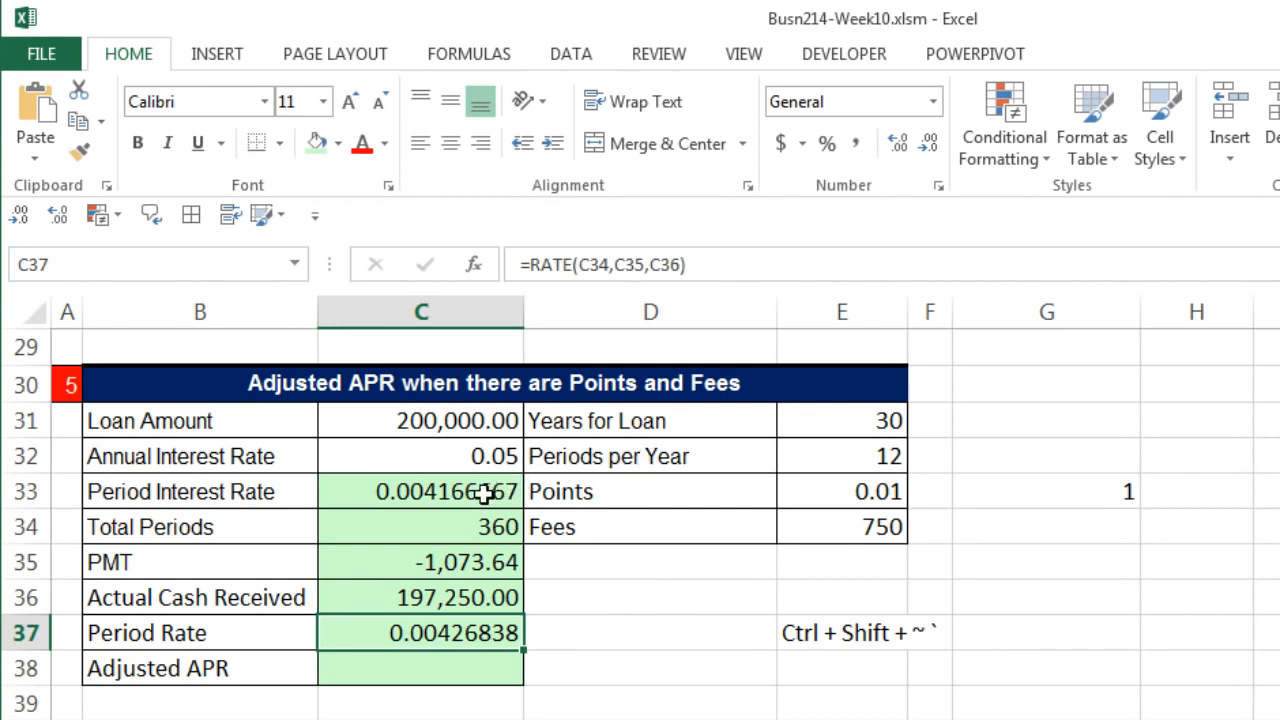
Step: Calculate the adjusted APR in C38 with the formula =C37*E32
click(459, 665)
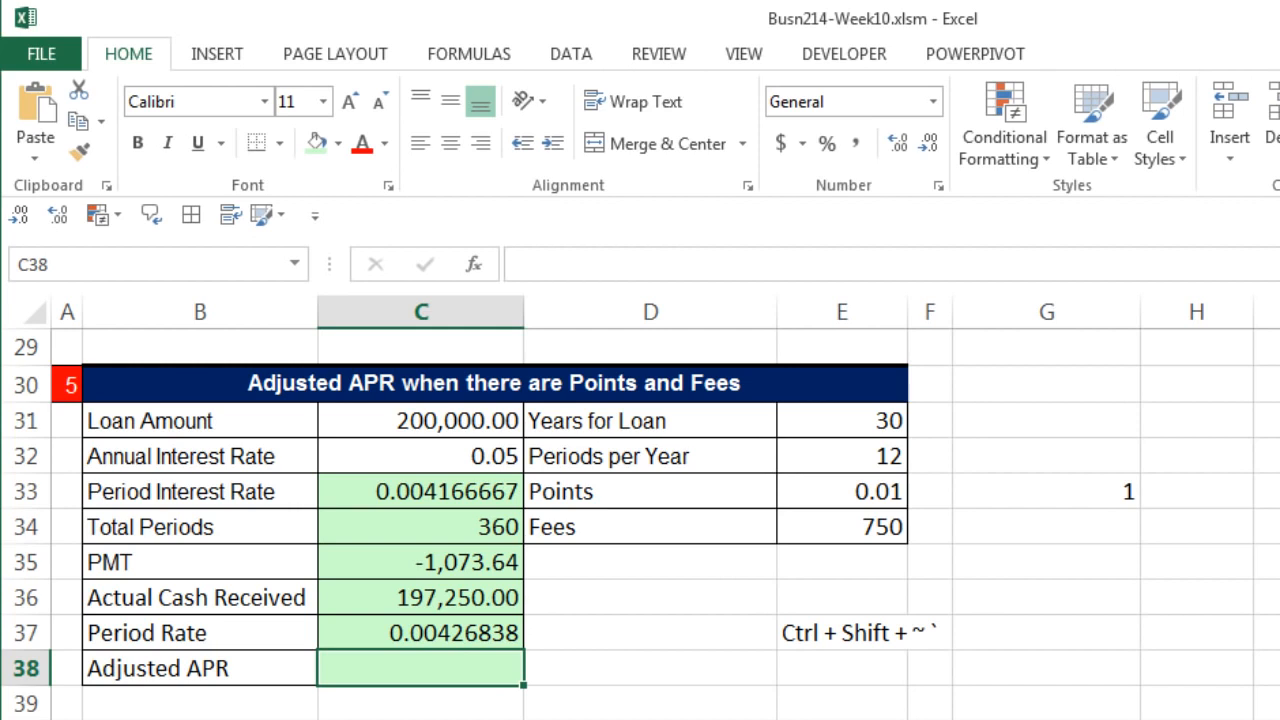
text(=)
key(Up)
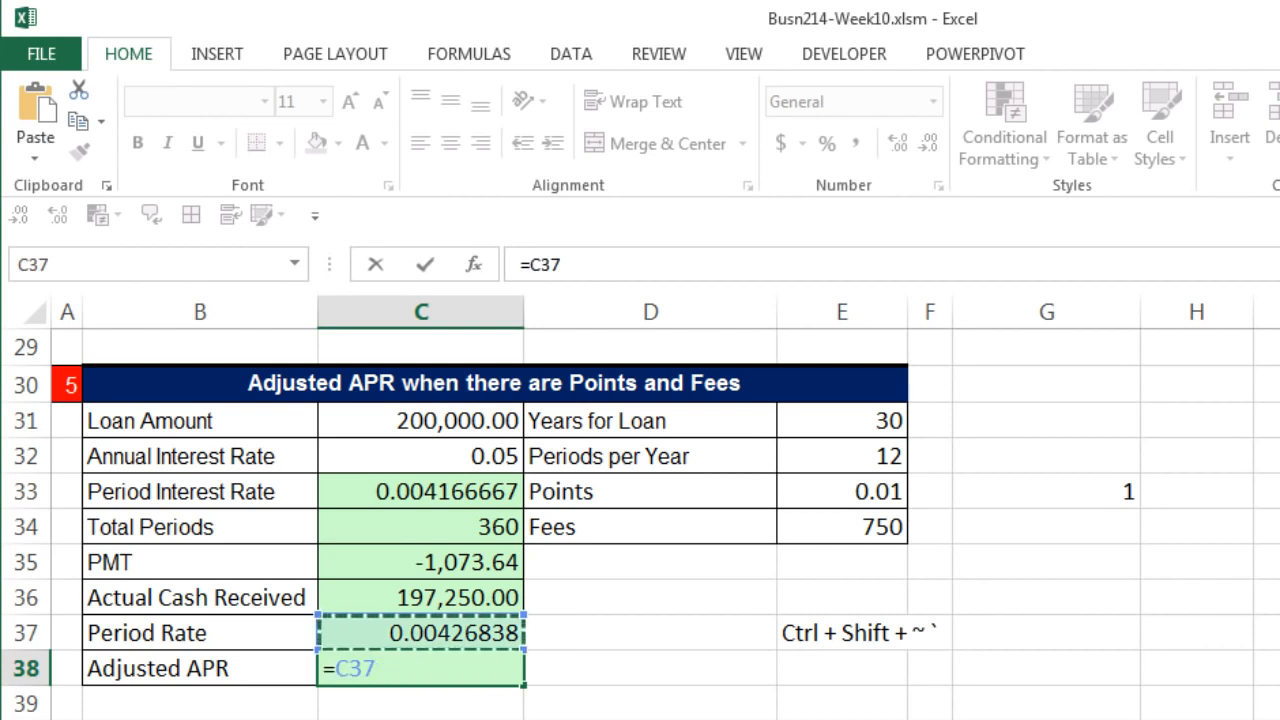
text(*)
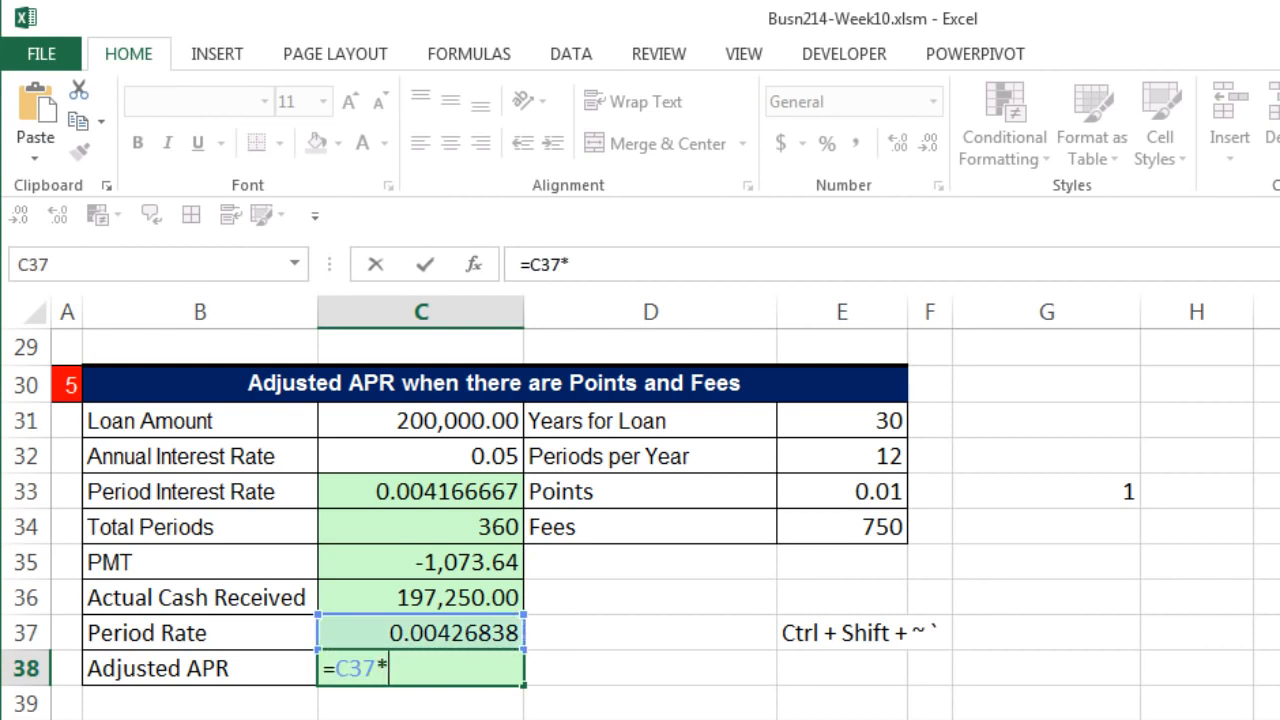
click(838, 450)
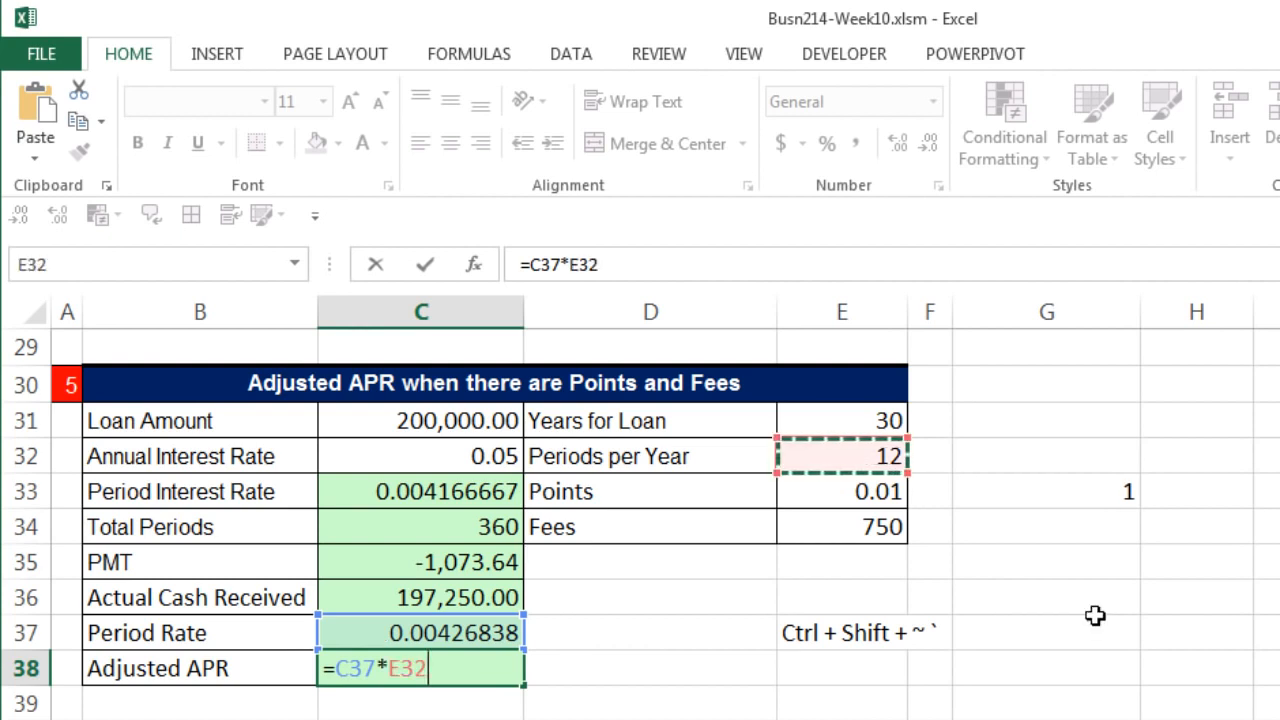
key(Return)
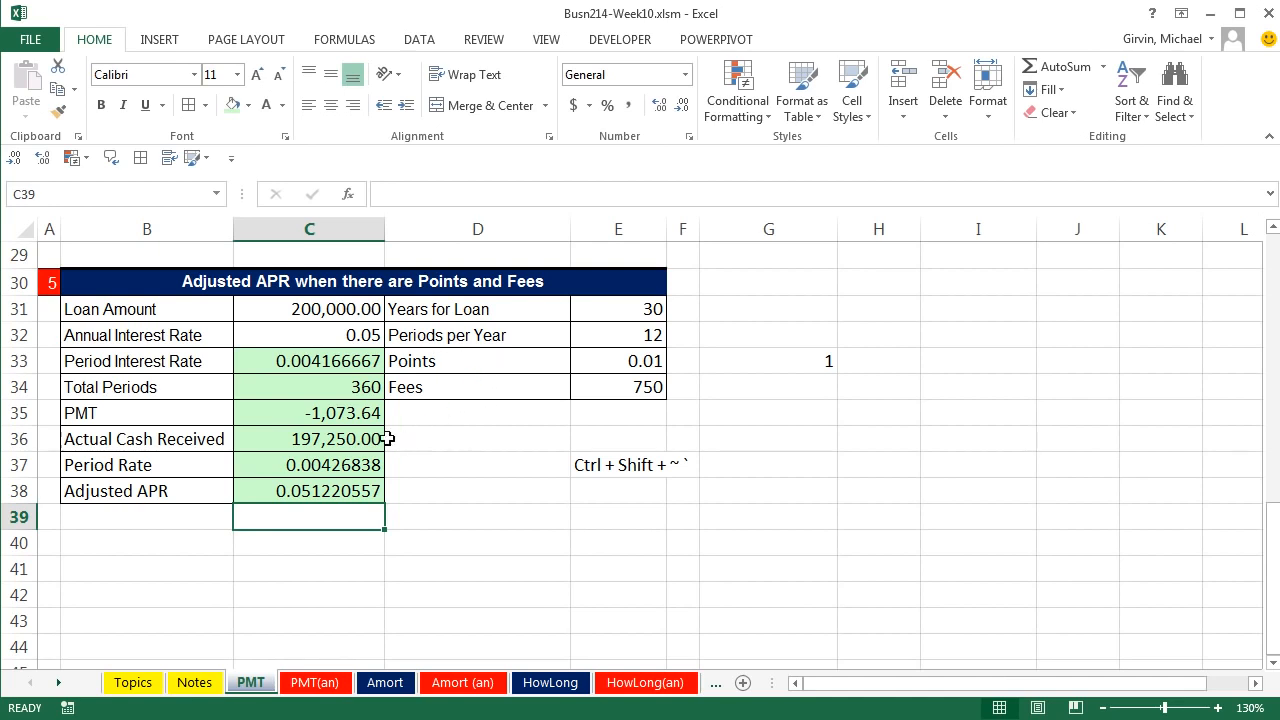
Step: Check the Actual Cash Received and PMT formulas in C36 and C35, and open the Amort sheet
click(355, 440)
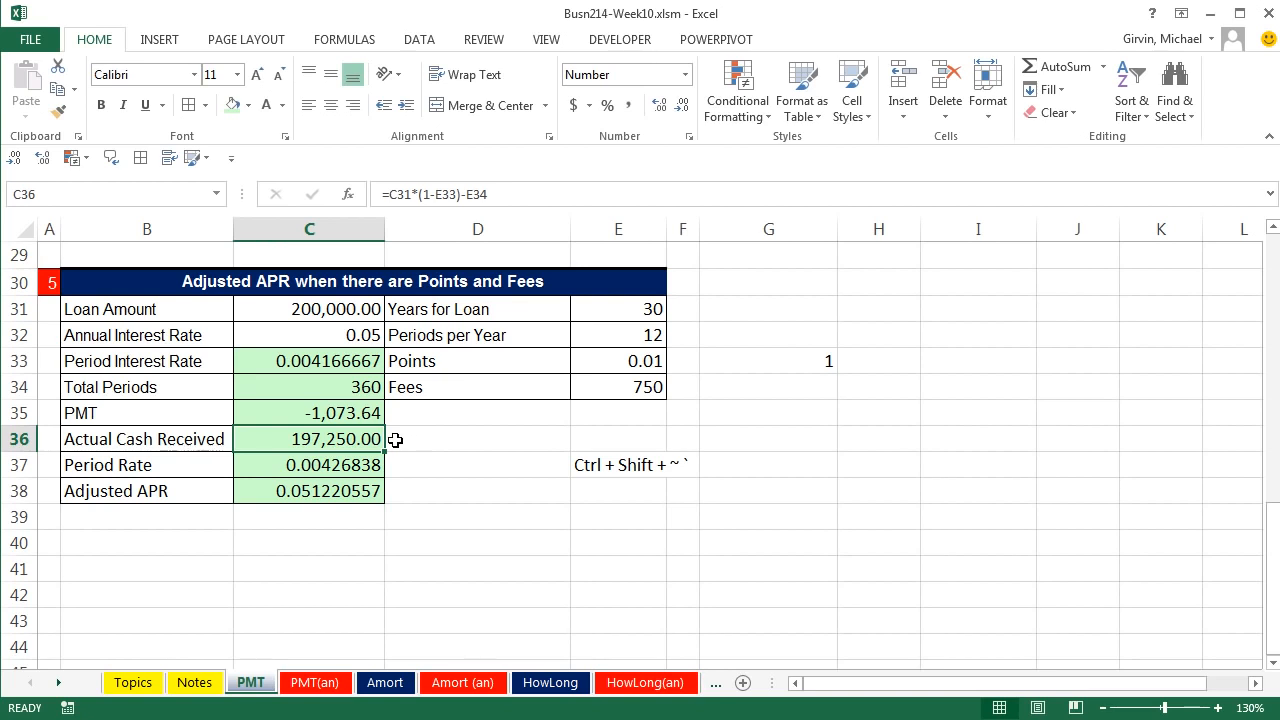
click(320, 410)
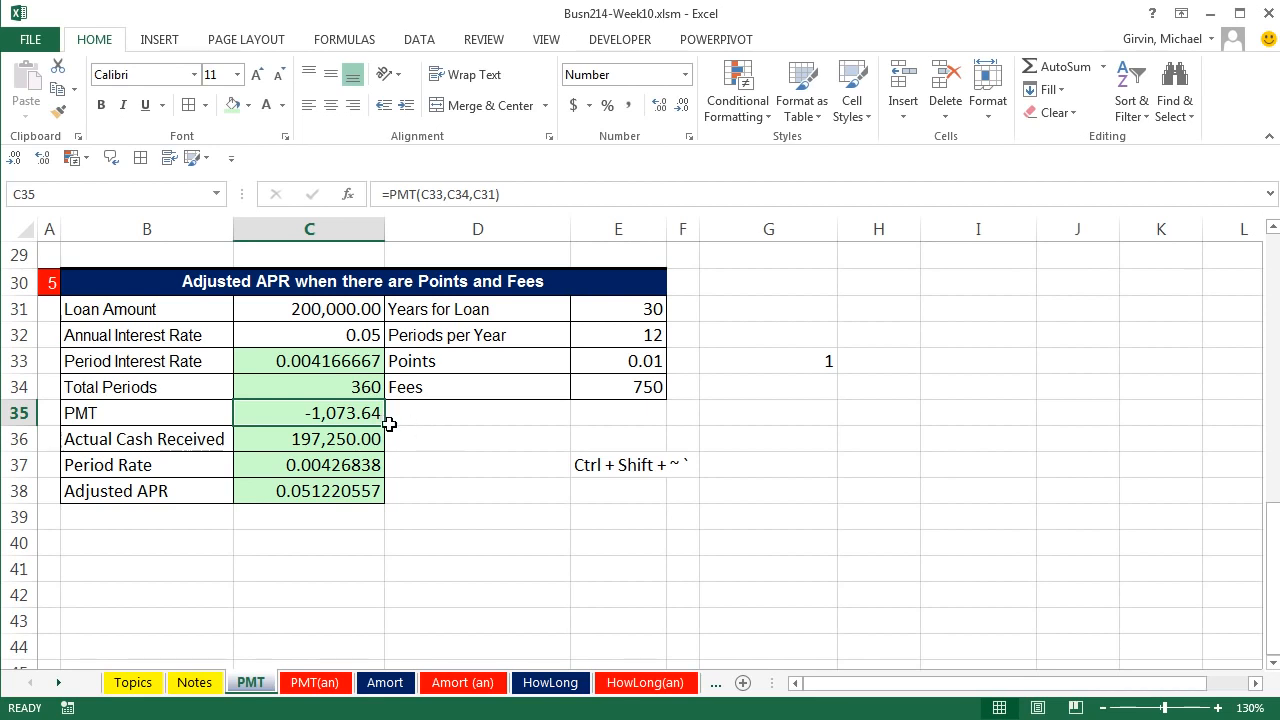
click(393, 684)
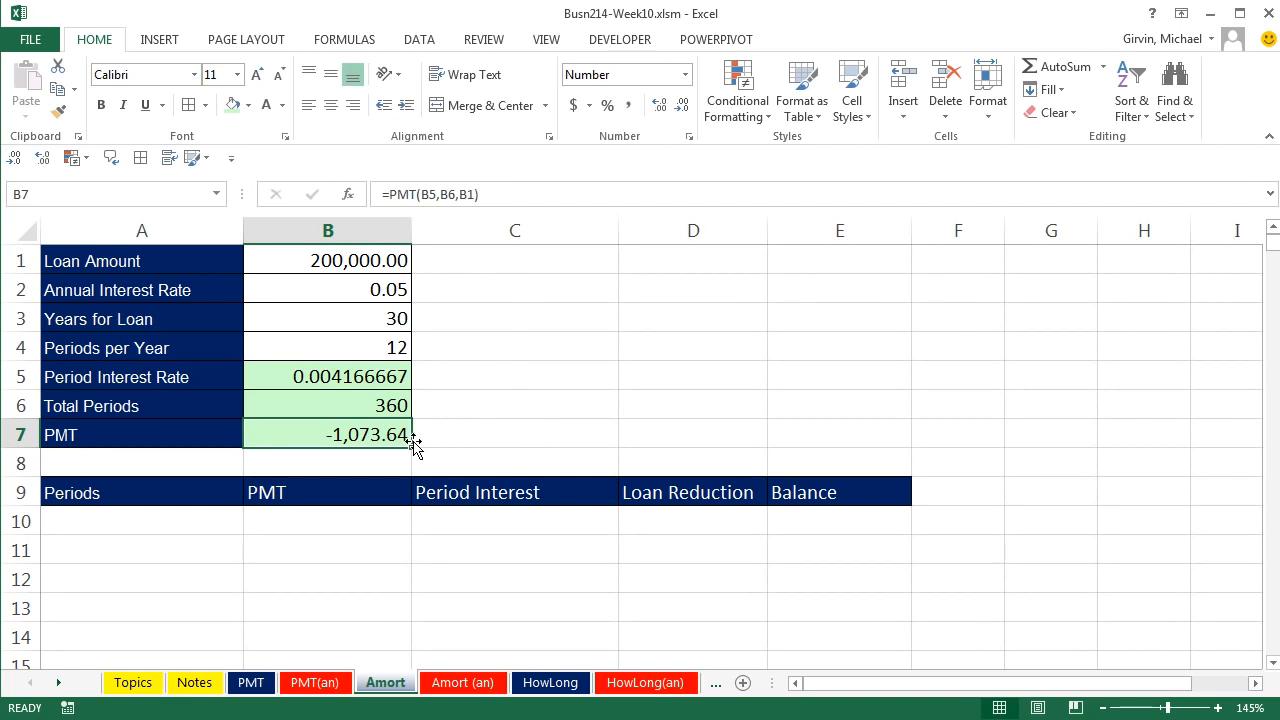
Step: Examine the layout of the empty amortization table under the PMT, Period Interest and Loan Reduction headings
drag(344, 524, 337, 614)
drag(488, 544, 495, 633)
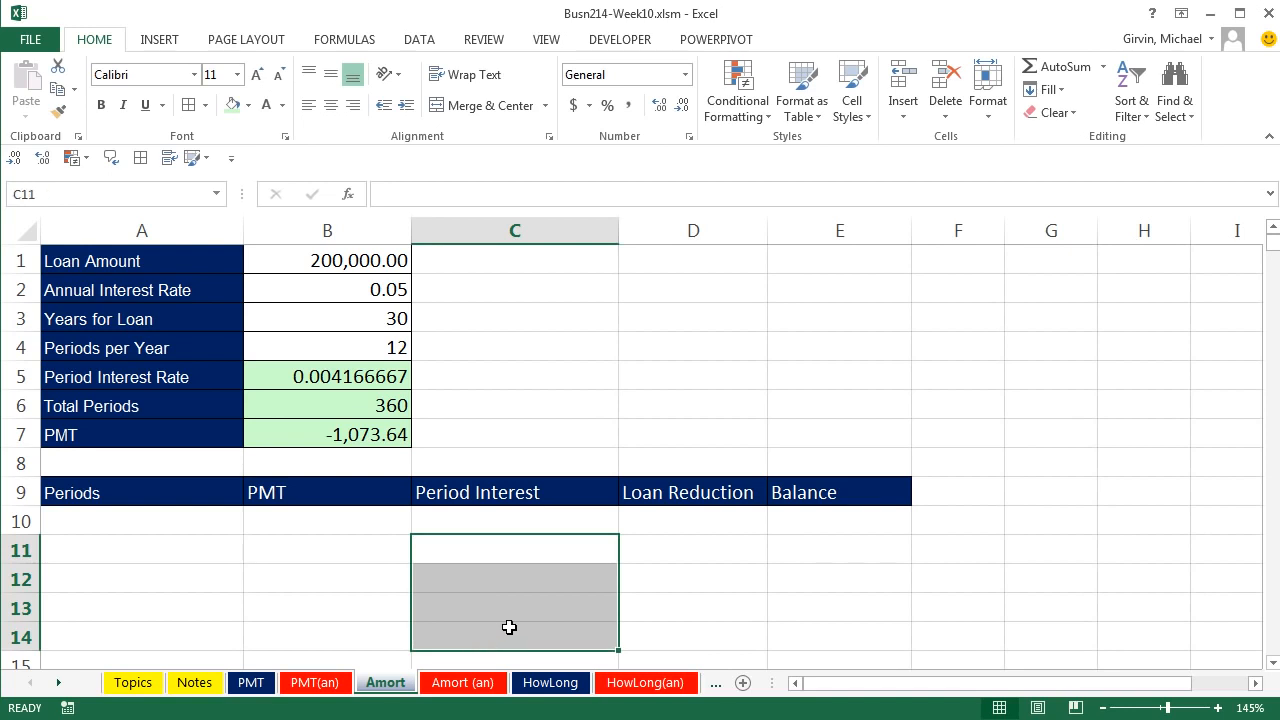
click(524, 557)
click(514, 586)
click(500, 614)
click(499, 631)
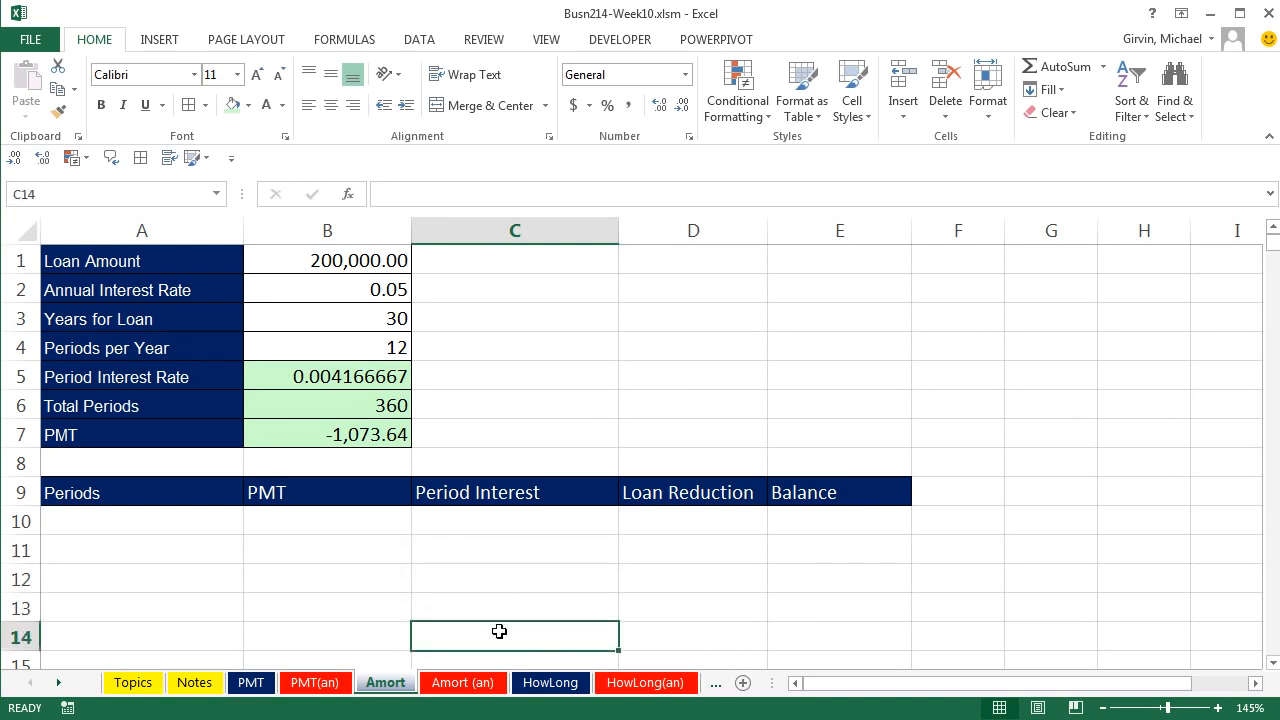
click(679, 546)
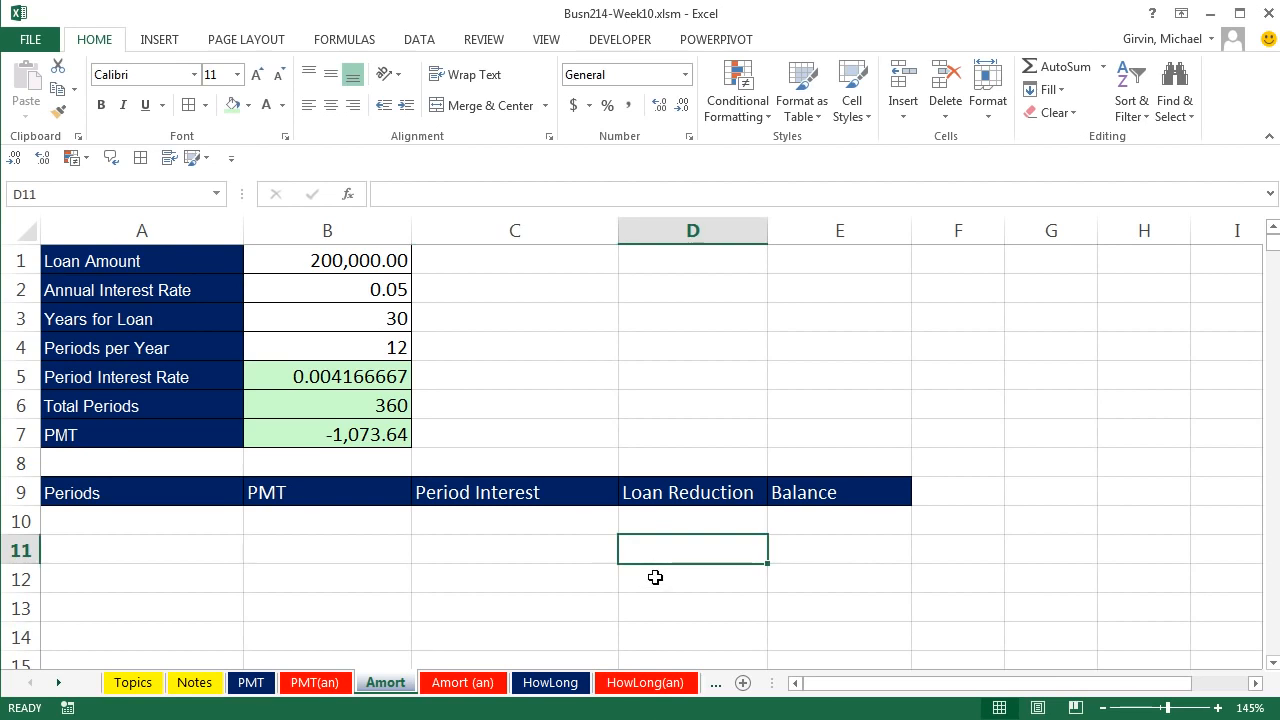
click(655, 578)
click(664, 605)
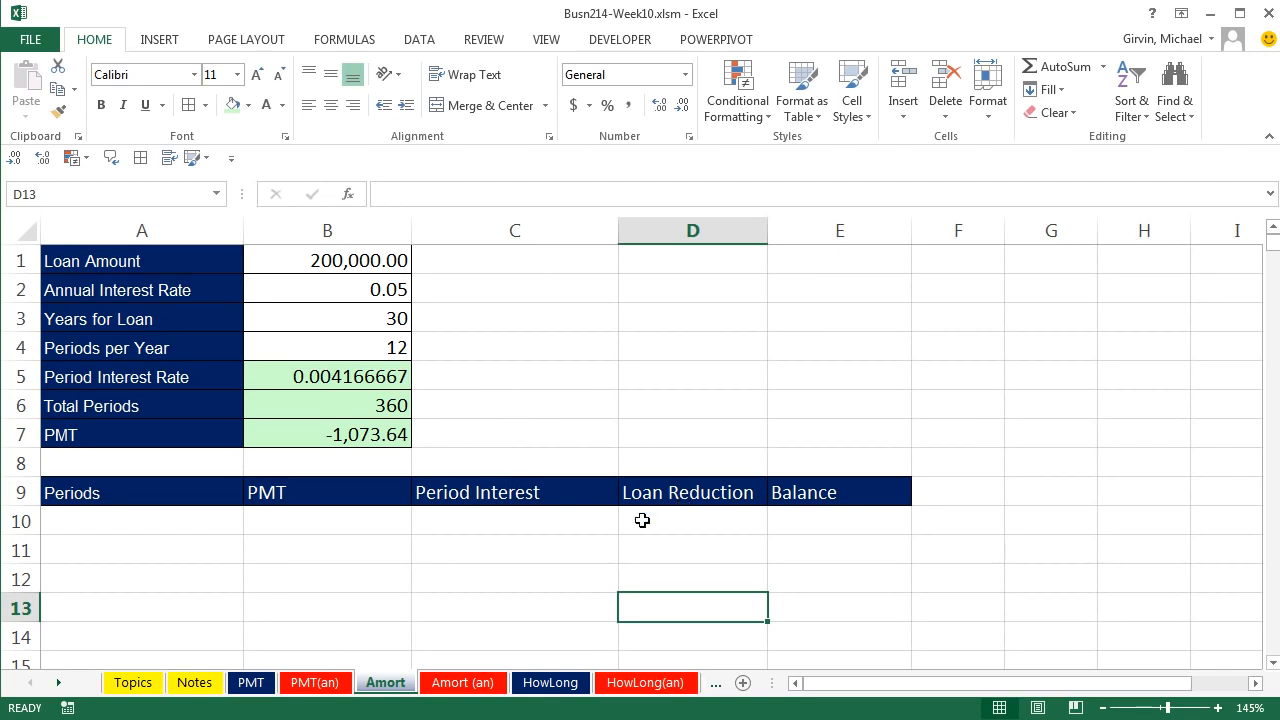
Step: Enter 0 as the first period in A10
click(201, 527)
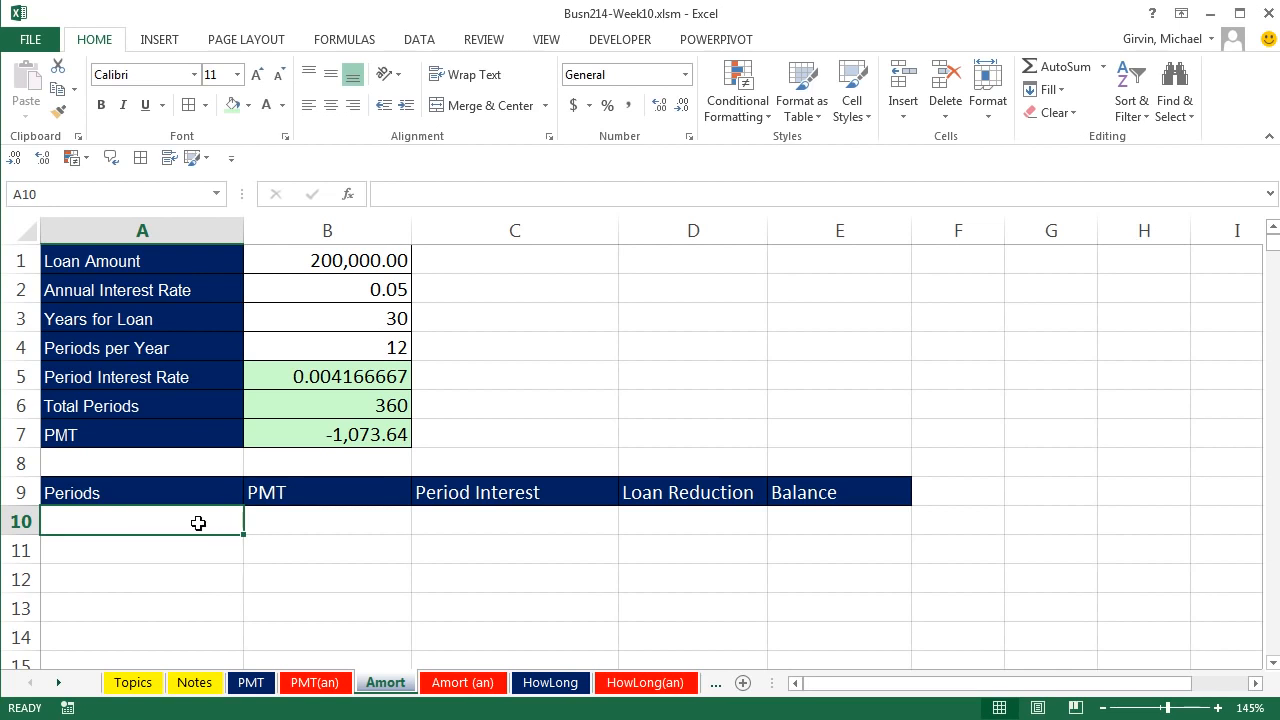
text(0)
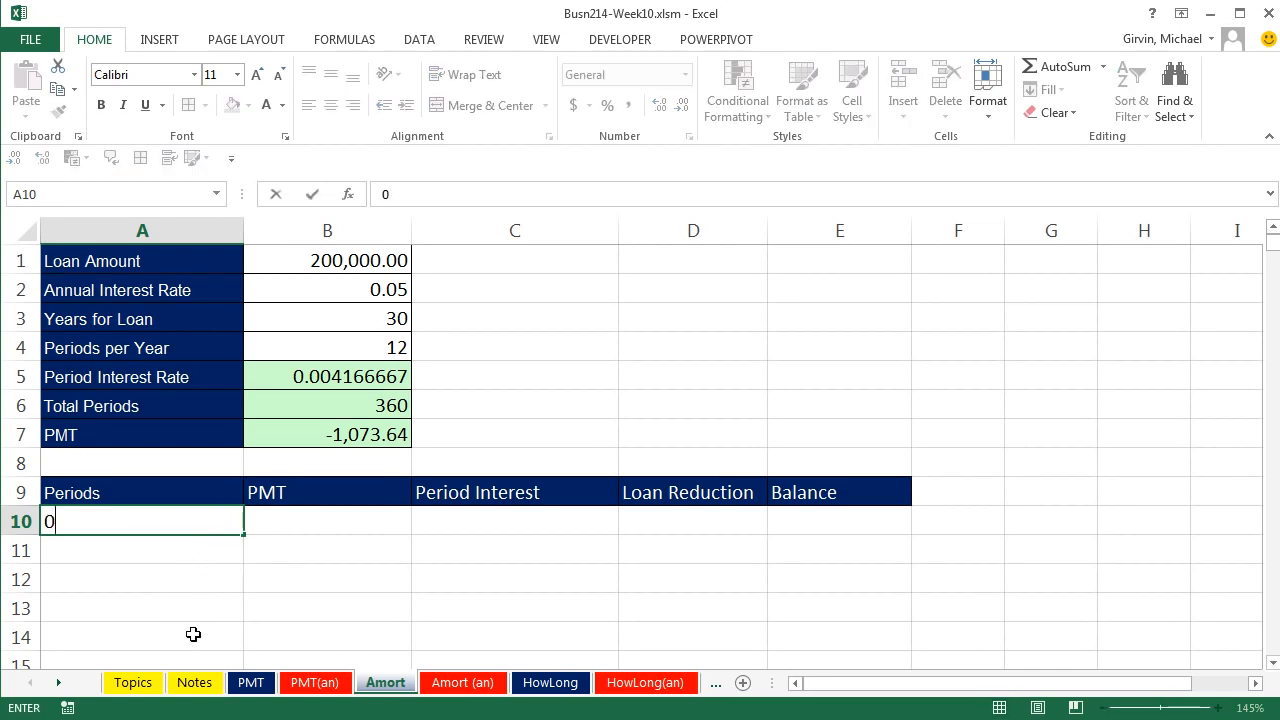
key(ctrl+Return)
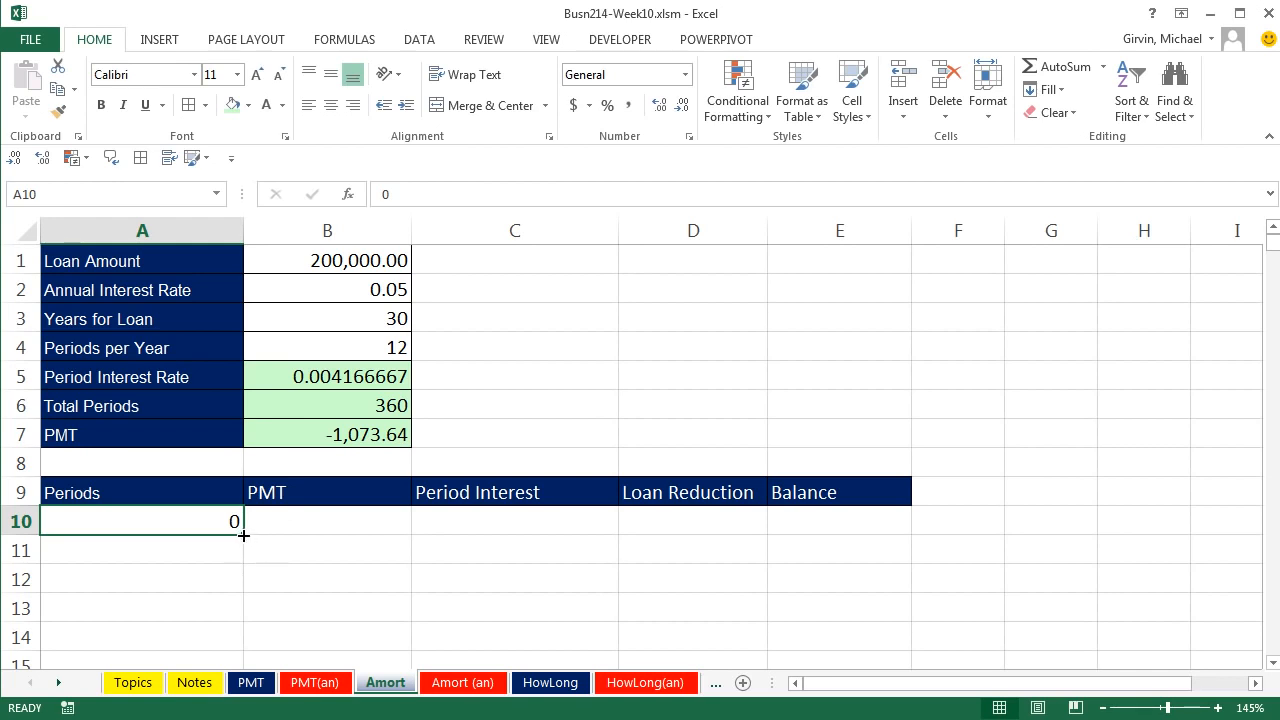
Step: Fill the Periods column down from A10 with a linear series using step value 1 and stop value 360
mouse_move(244, 536)
mouse_down()
mouse_move(251, 580)
mouse_move(250, 541)
mouse_up()
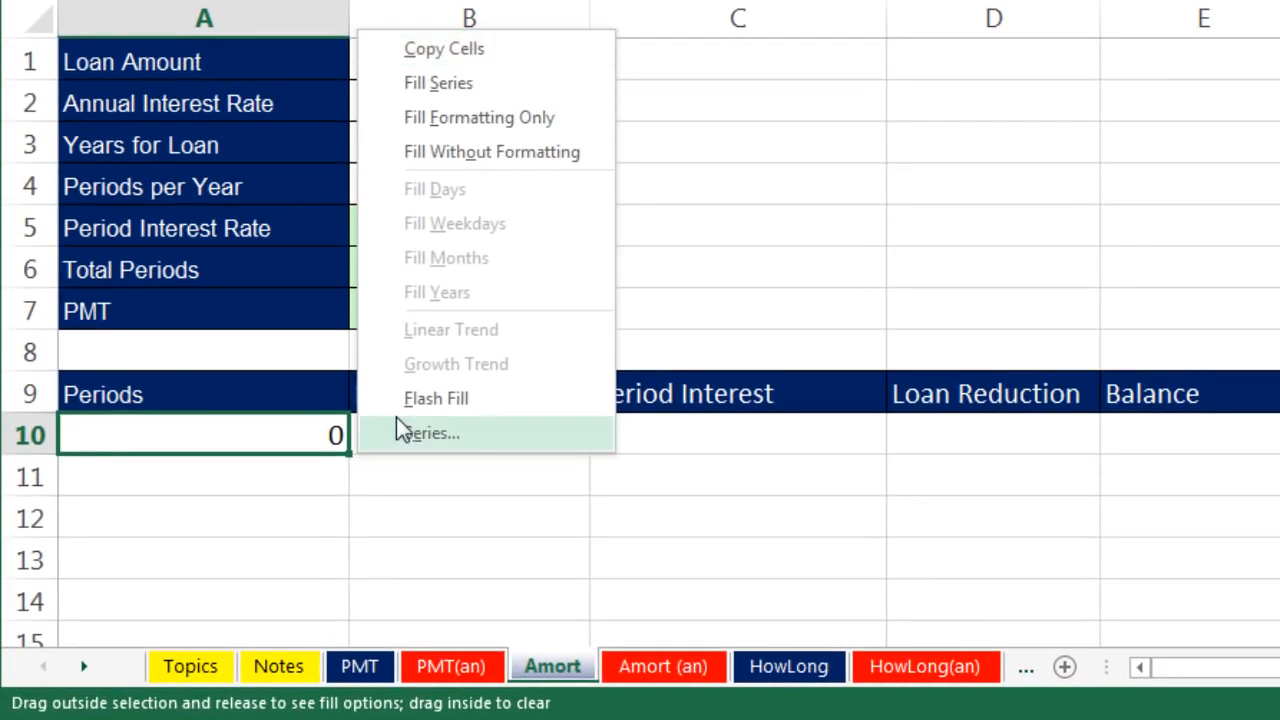
click(475, 434)
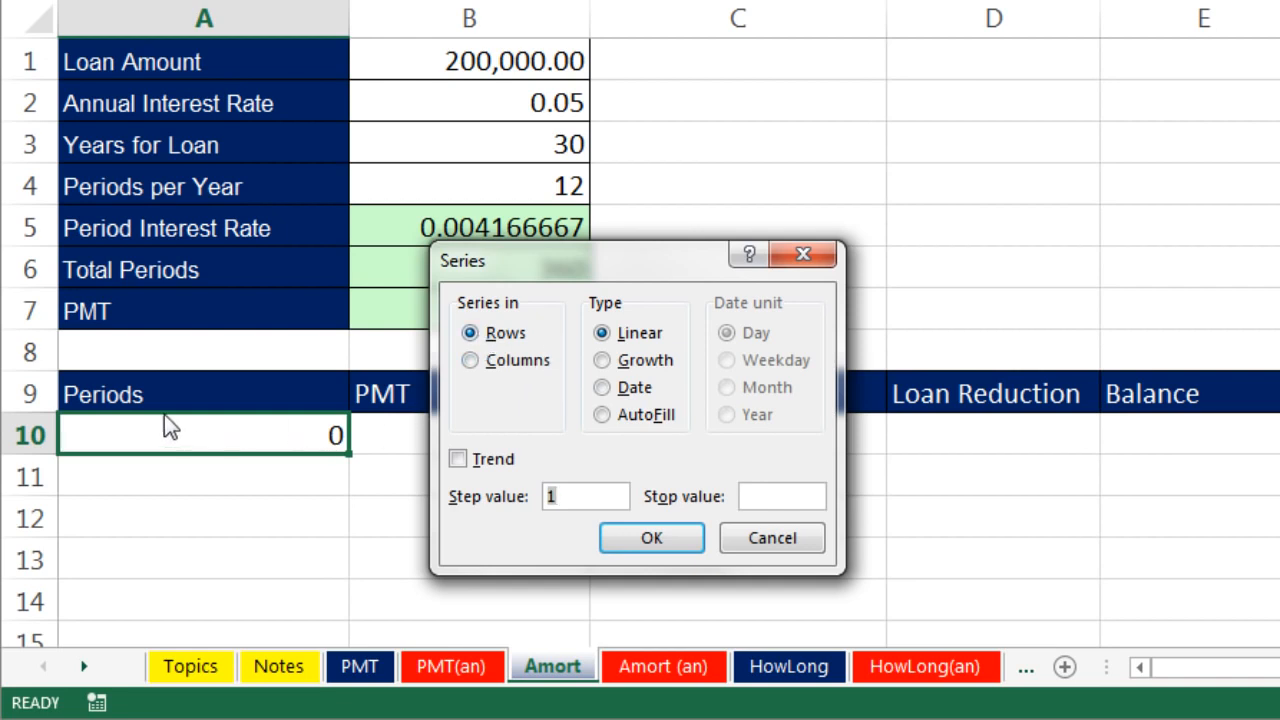
click(470, 362)
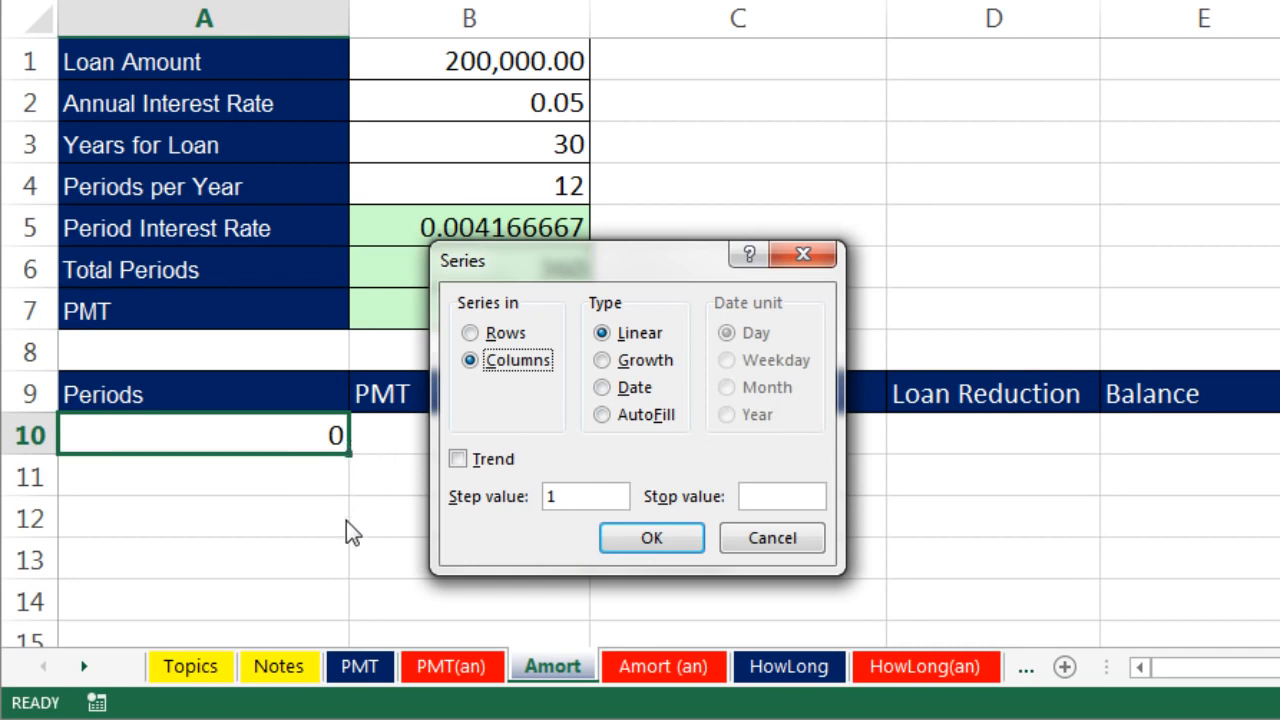
click(776, 495)
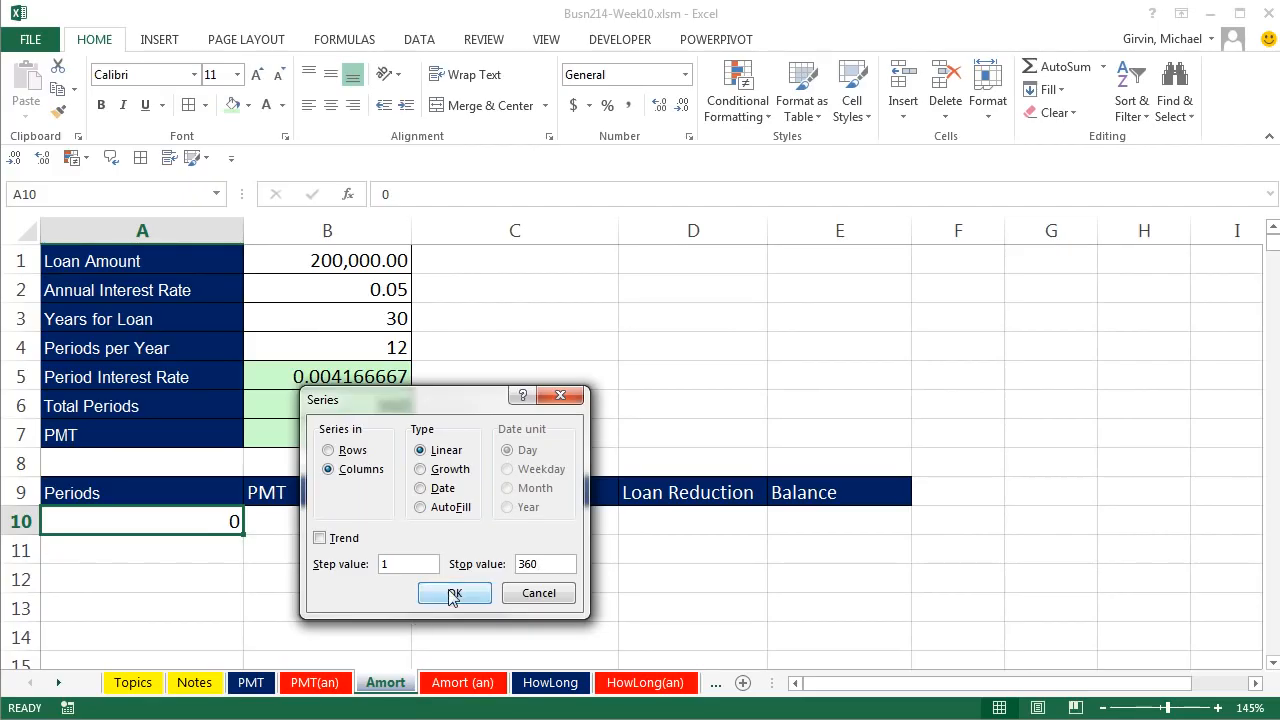
click(453, 594)
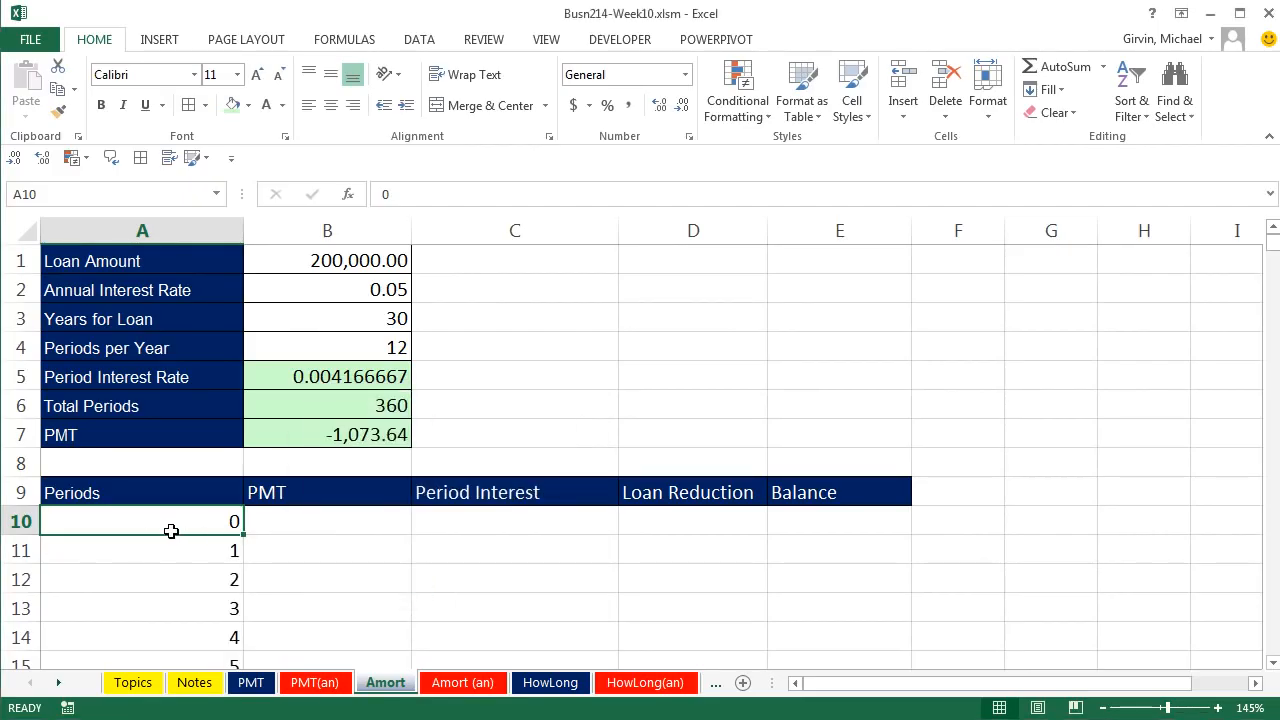
key(ctrl+Down)
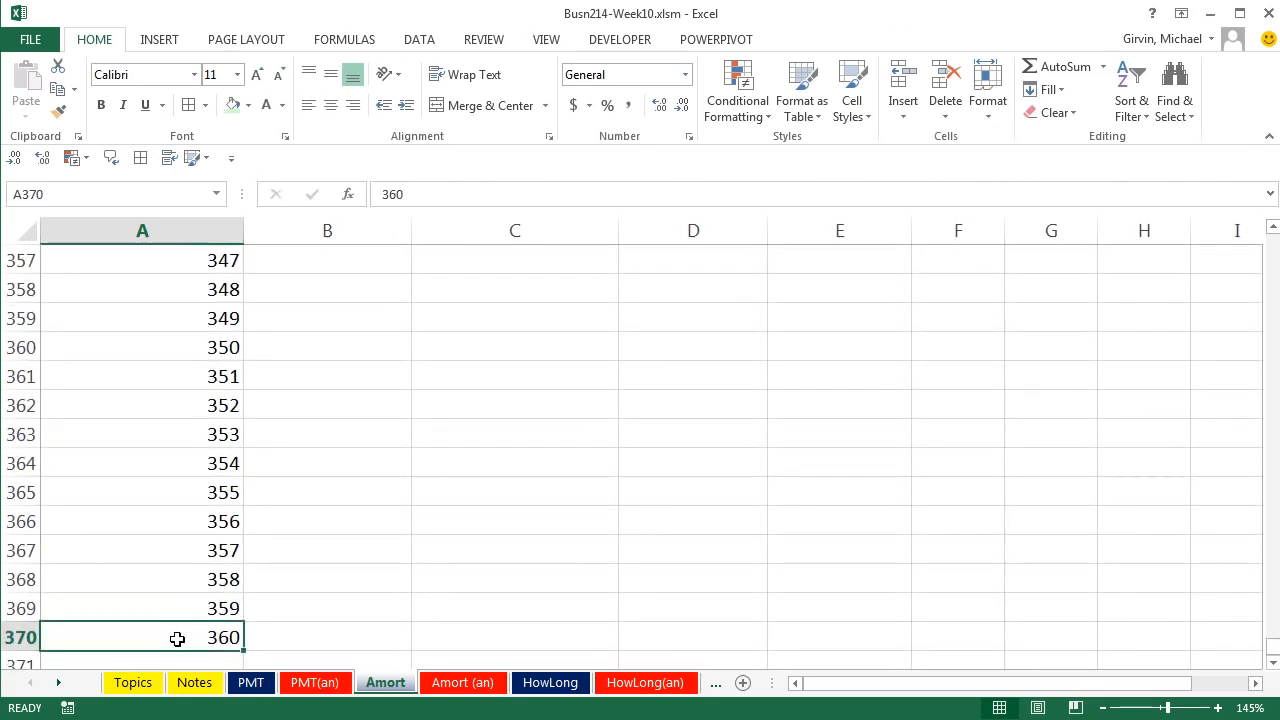
key(ctrl+Home)
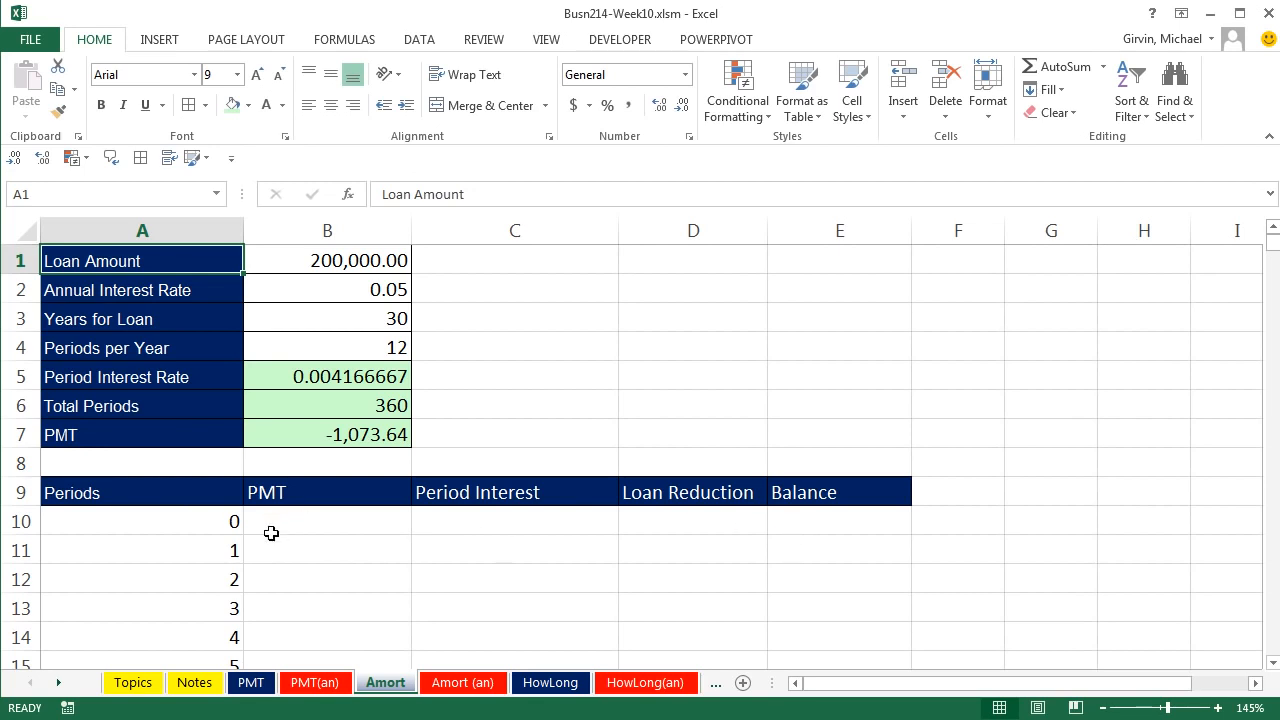
Step: Set the period 0 balance in E10 to the loan amount with the formula =B1
drag(191, 523, 745, 518)
click(812, 522)
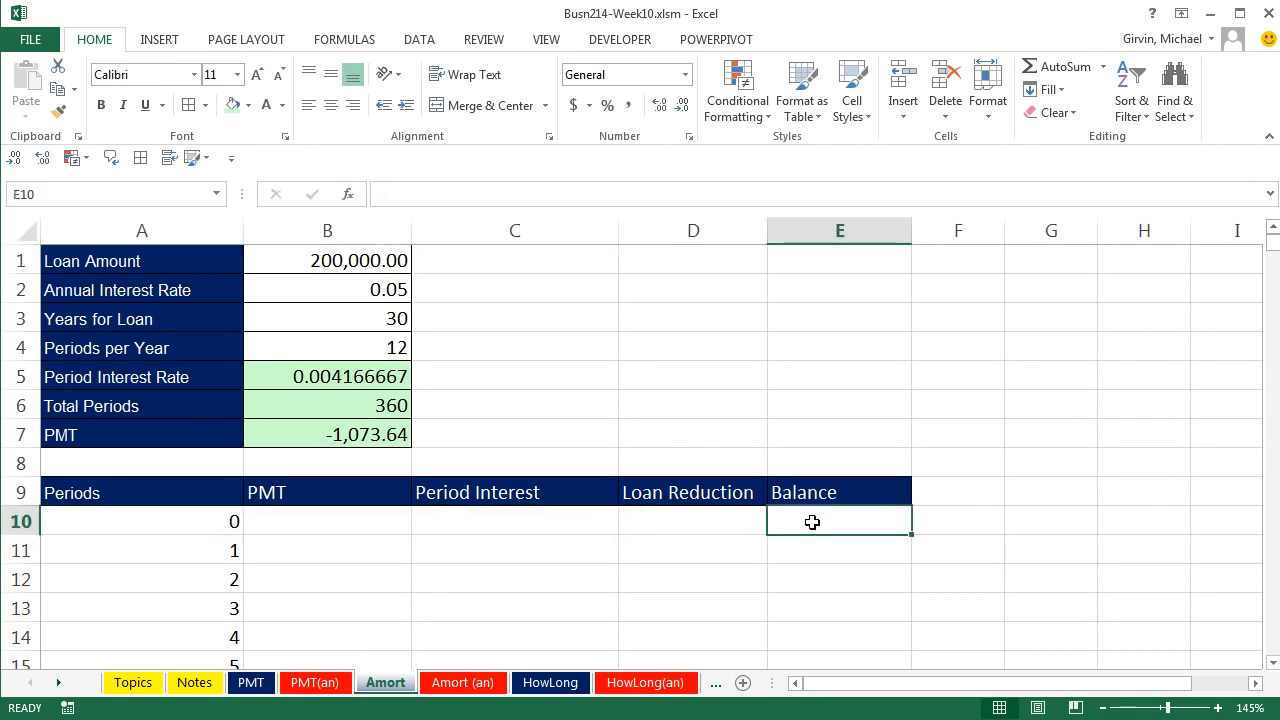
text(=)
click(350, 275)
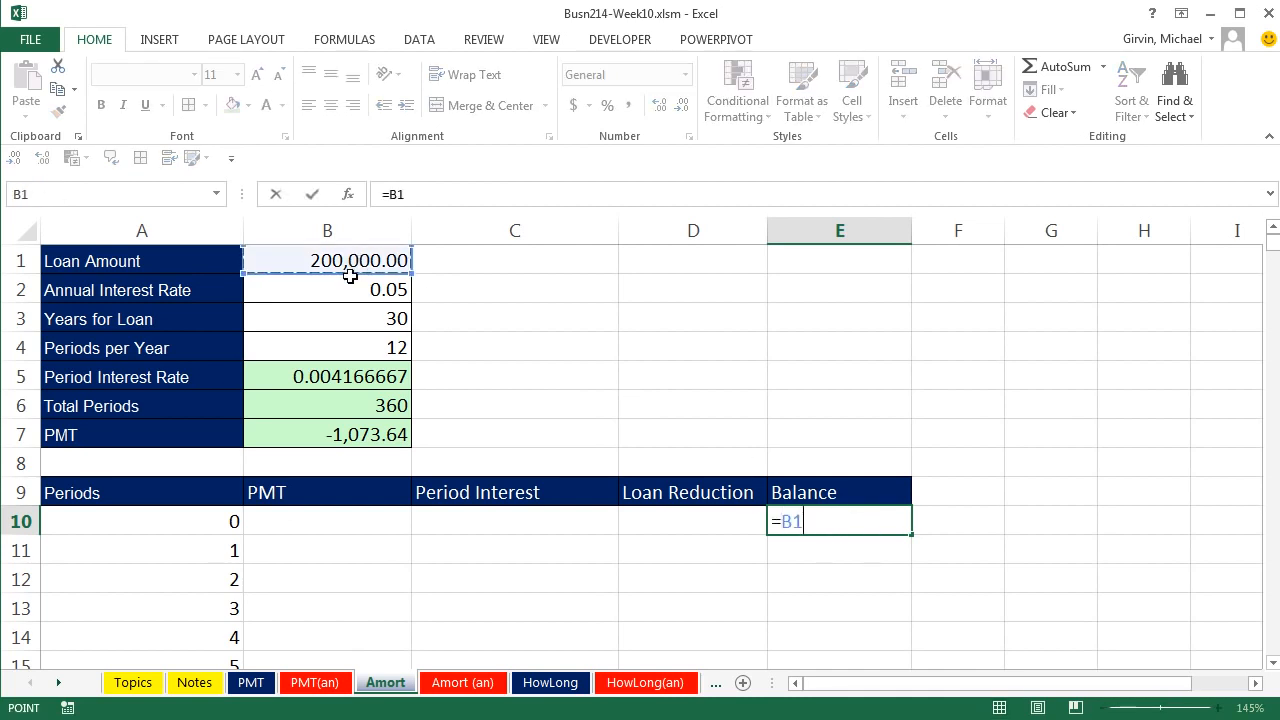
key(Return)
Step: Enter the first period's payment in B11 as a positive amount with the row-locked formula =-B$7
click(338, 549)
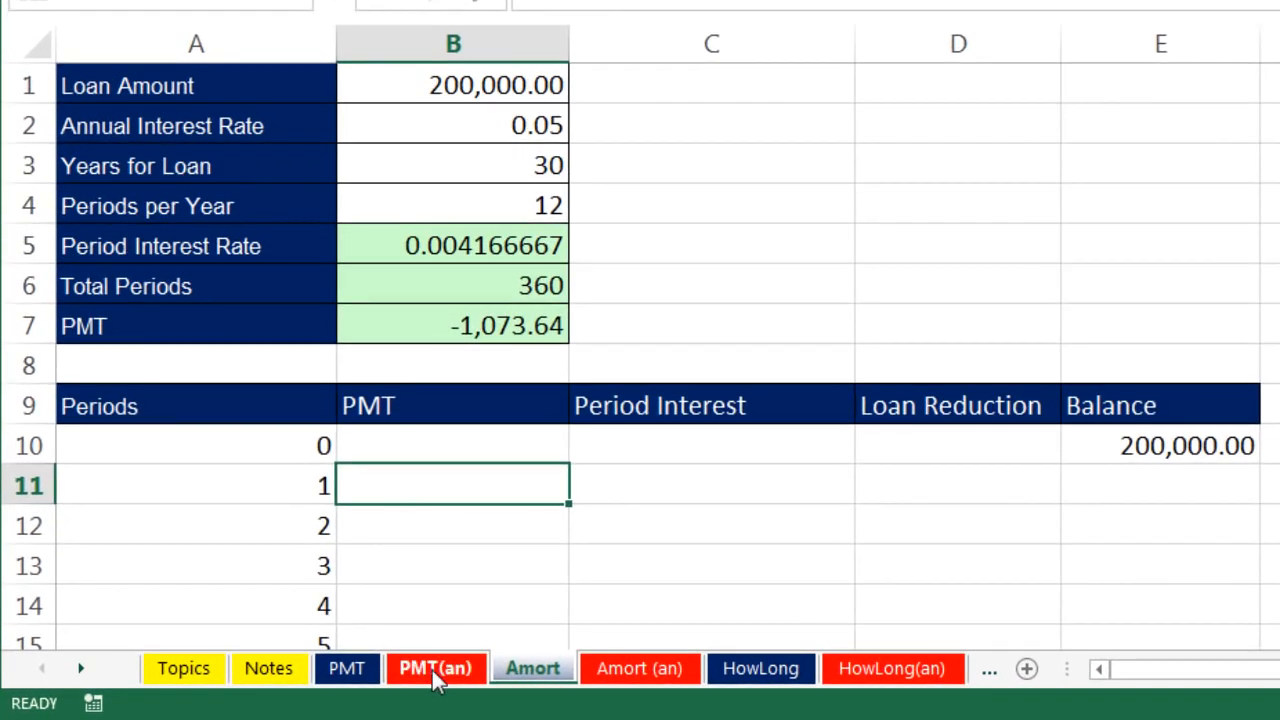
text(-)
click(466, 327)
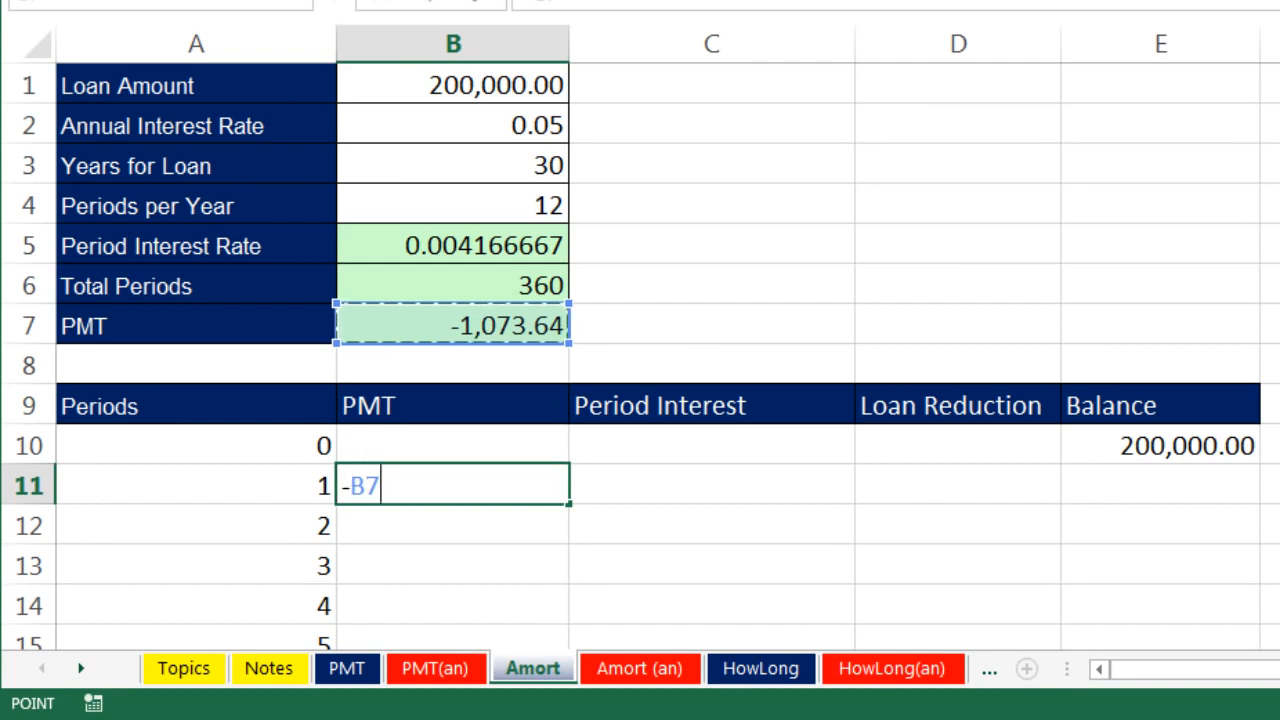
key(ctrl+Return)
key(F2)
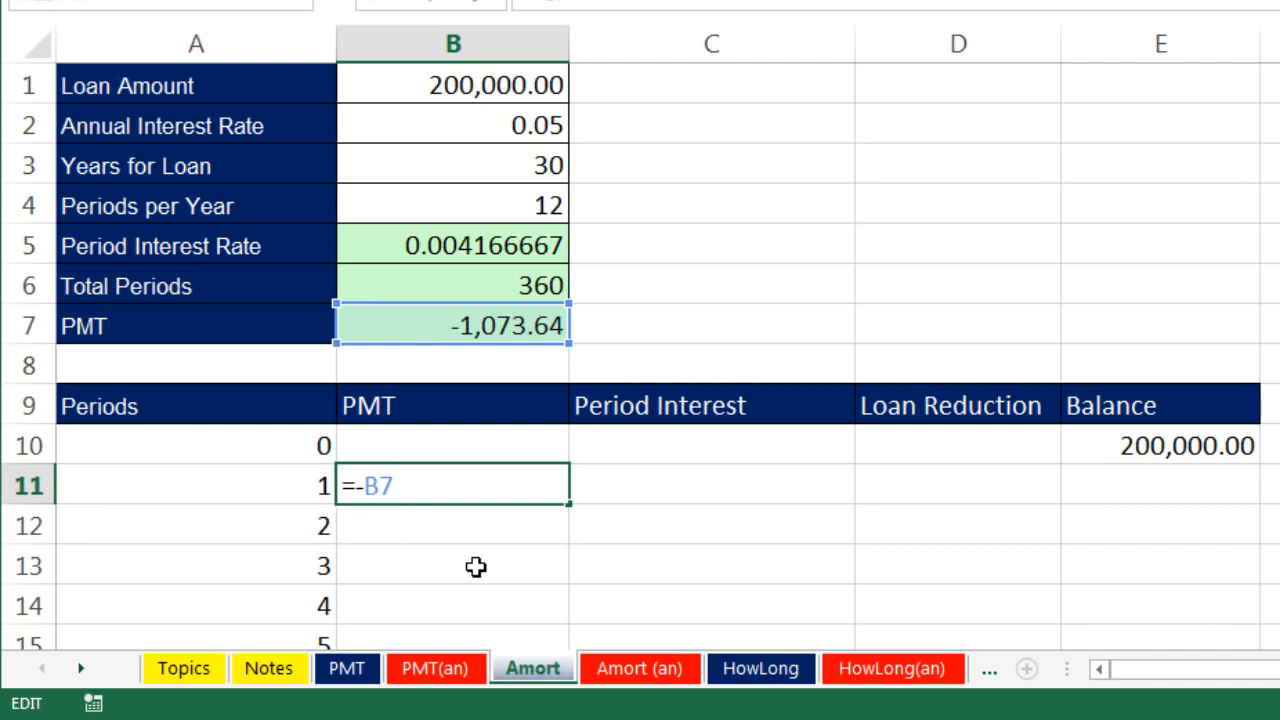
key(F4)
key(F4)
key(ctrl+Return)
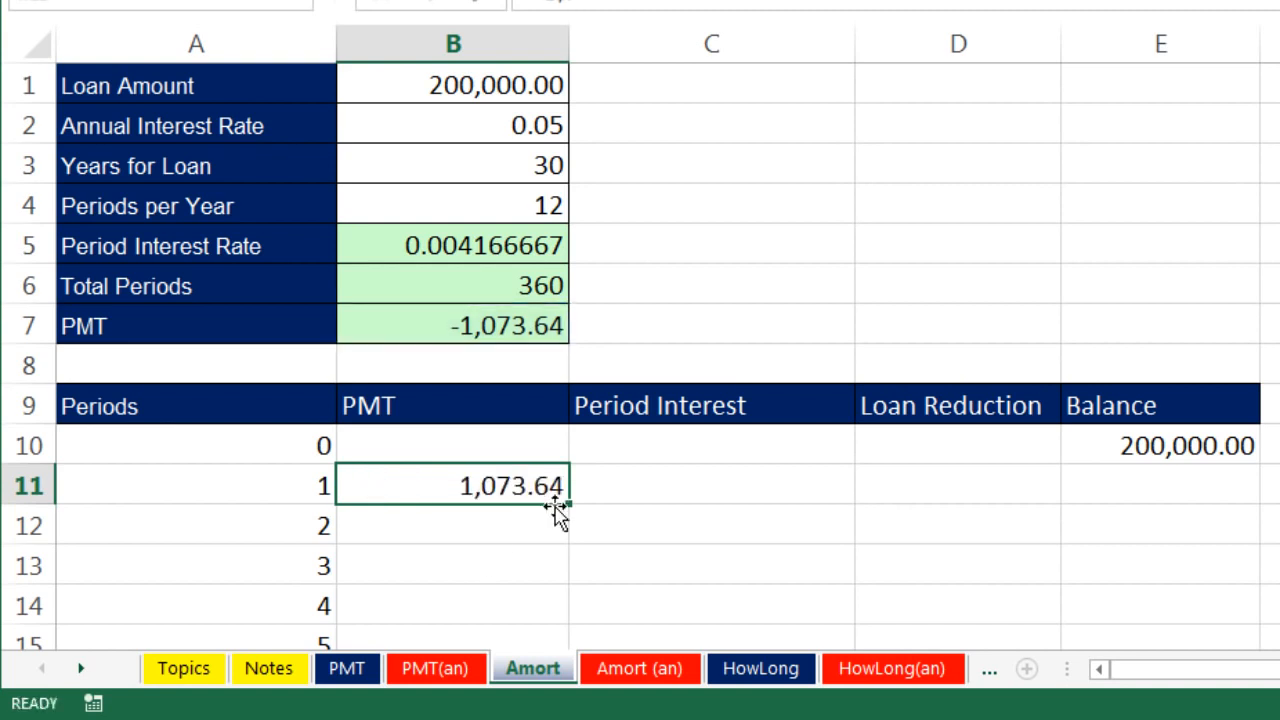
Step: Copy the B11 payment formula down the PMT column to period 360 in B370
double_click(567, 504)
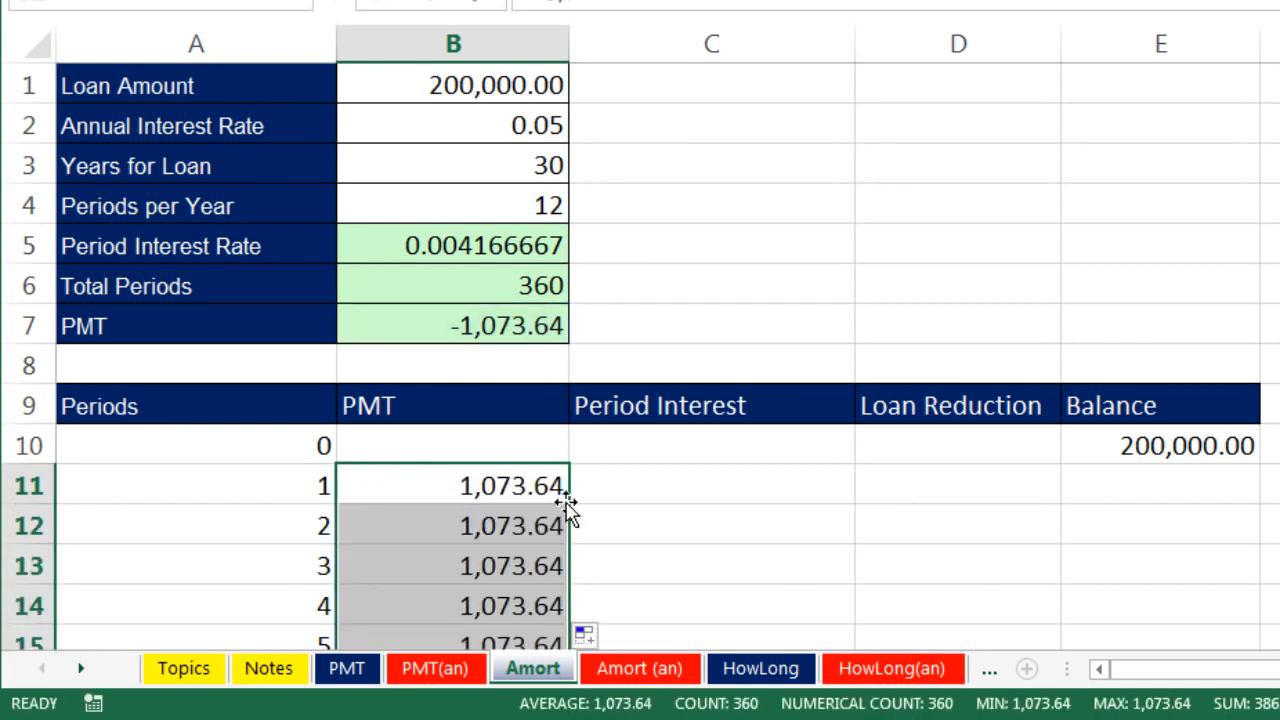
key(ctrl+Down)
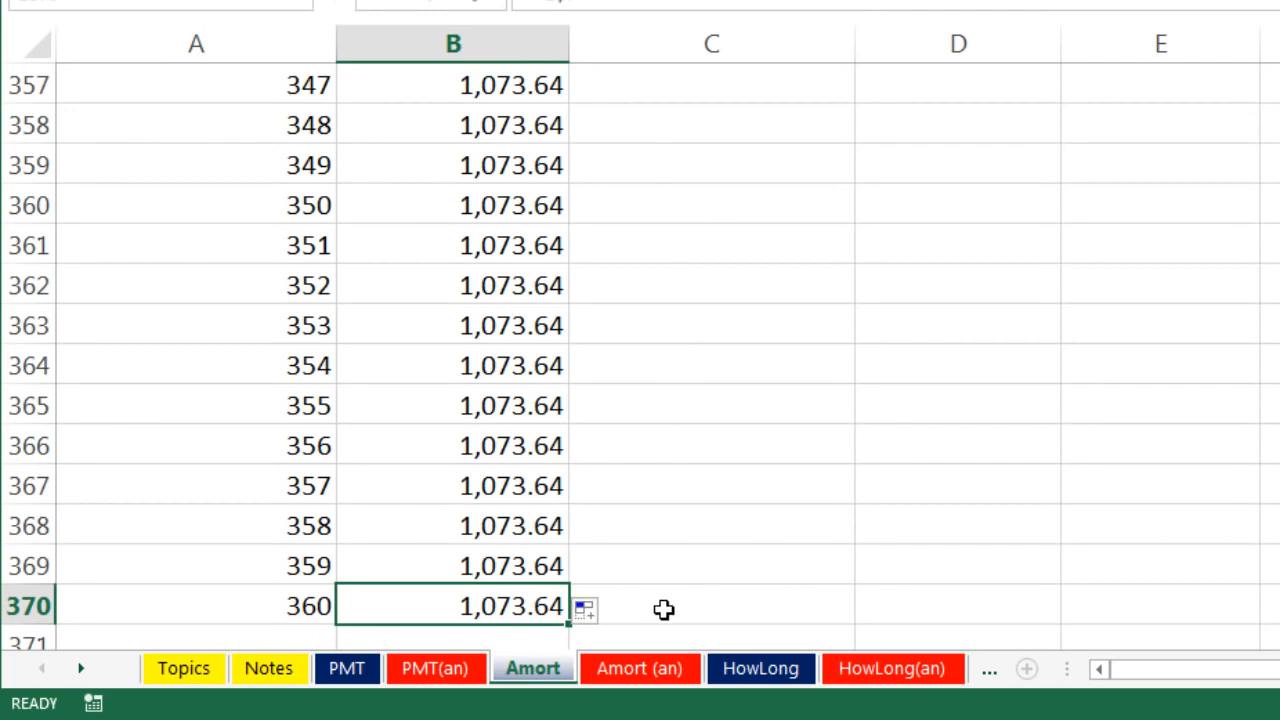
key(ctrl+Up)
scroll(663, 609, up, 3)
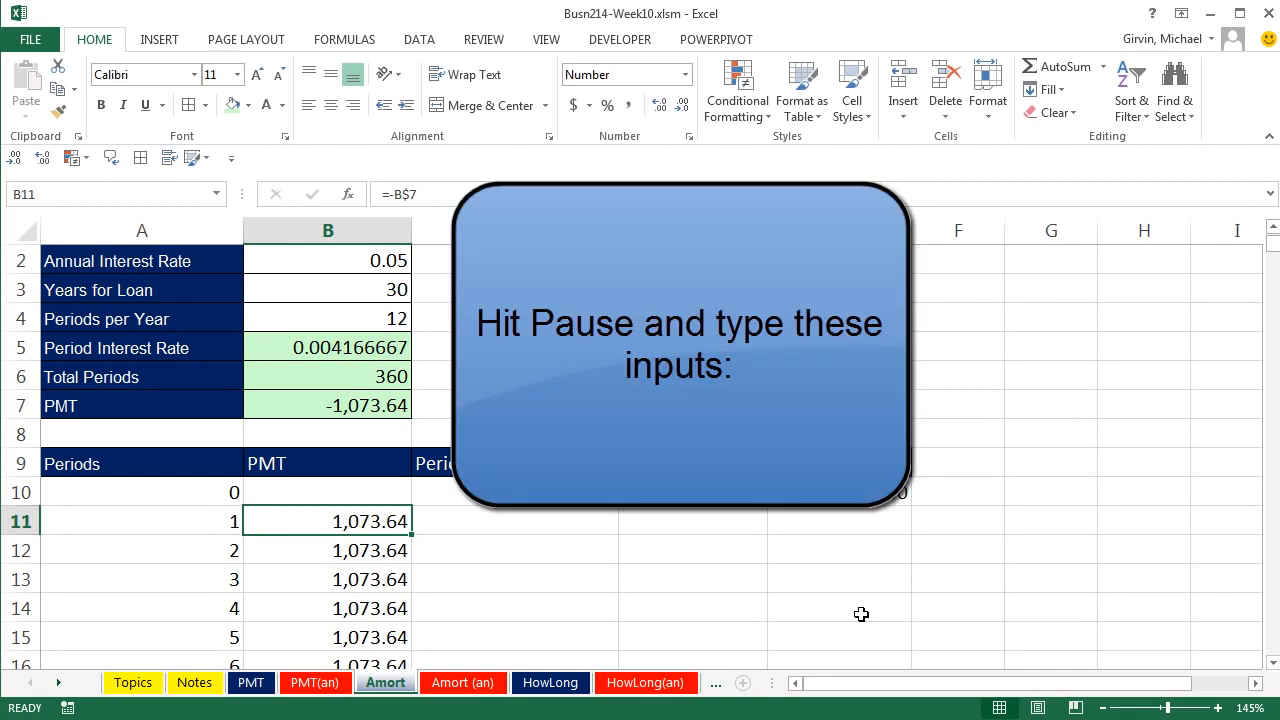
Step: Add borders to the whole amortization table and apply the light green fill to the PMT column from B11 down and to C11:E11
key(ctrl+shift+8)
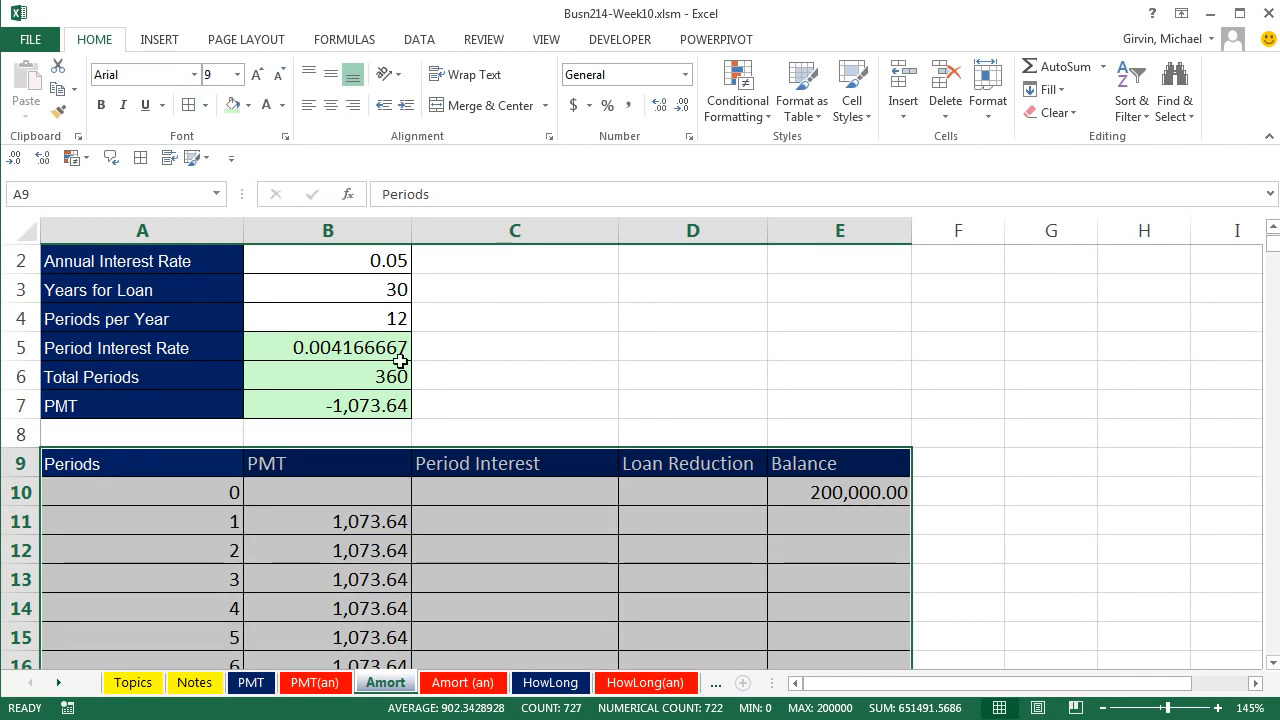
click(378, 518)
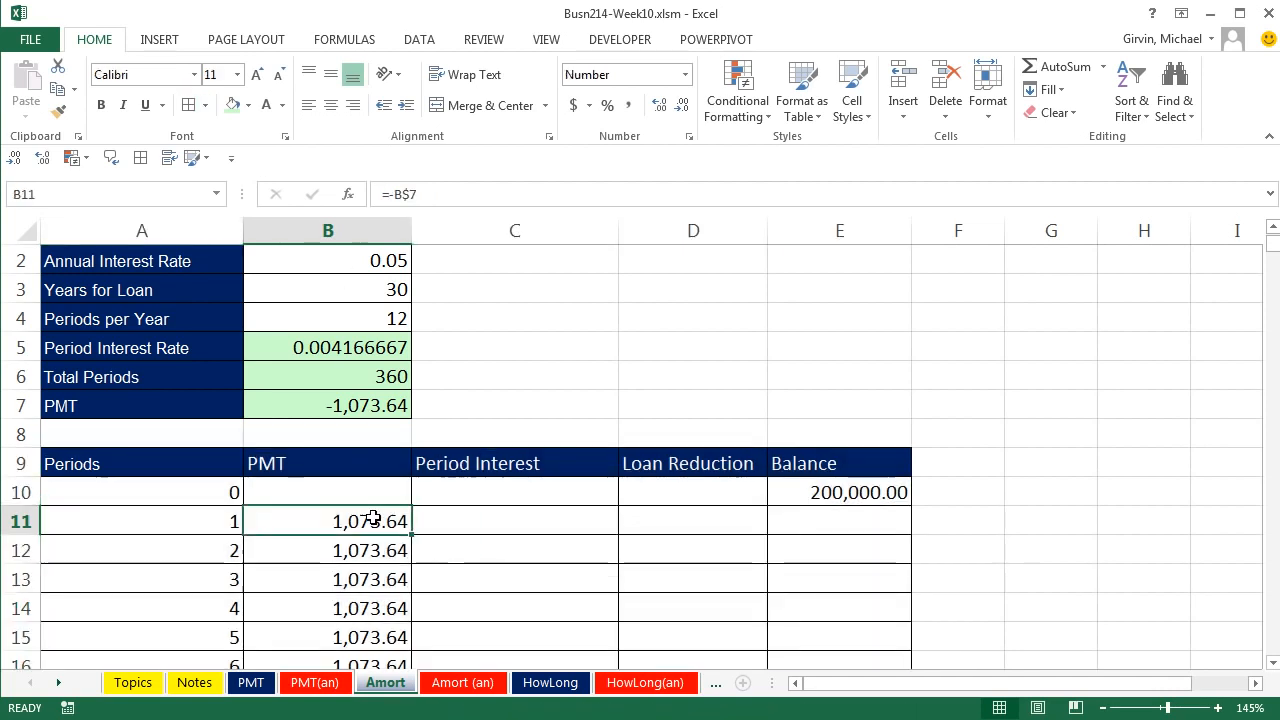
click(233, 105)
drag(411, 535, 411, 660)
drag(469, 523, 786, 526)
click(233, 105)
Step: Enter the first period's interest in C11 as the previous balance times the row-locked period rate, =E10*B$5
click(543, 519)
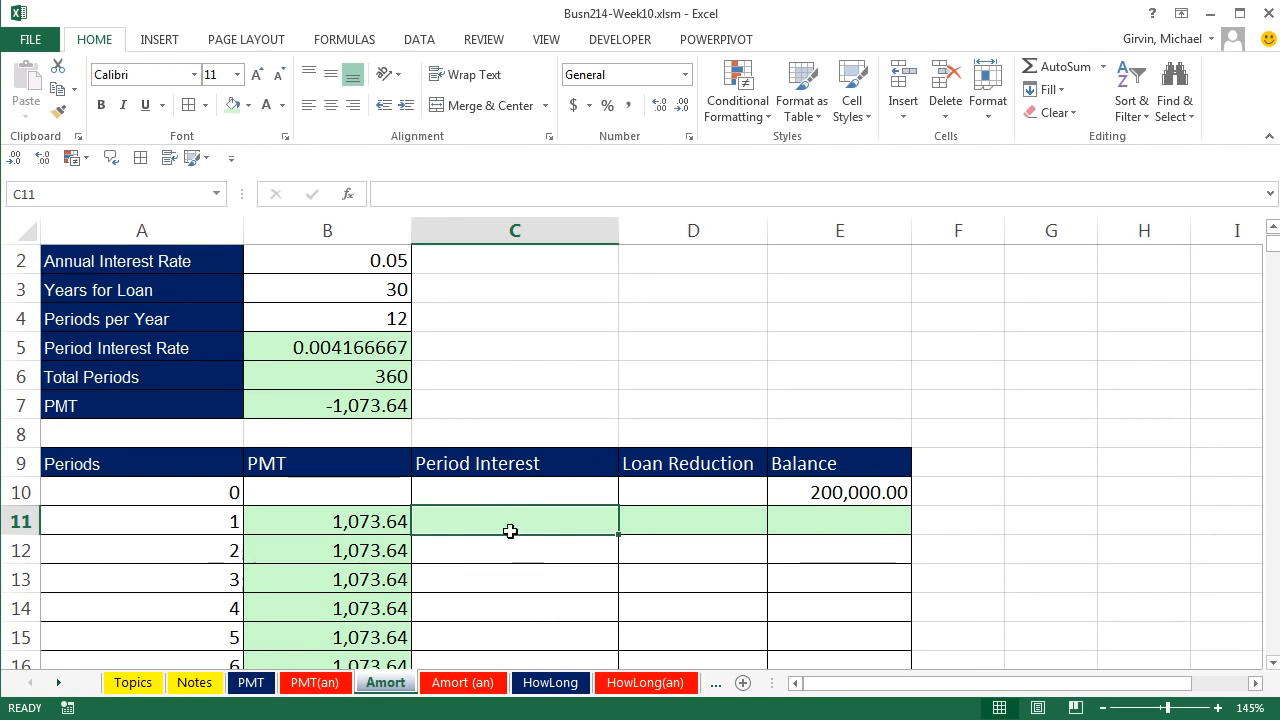
click(862, 494)
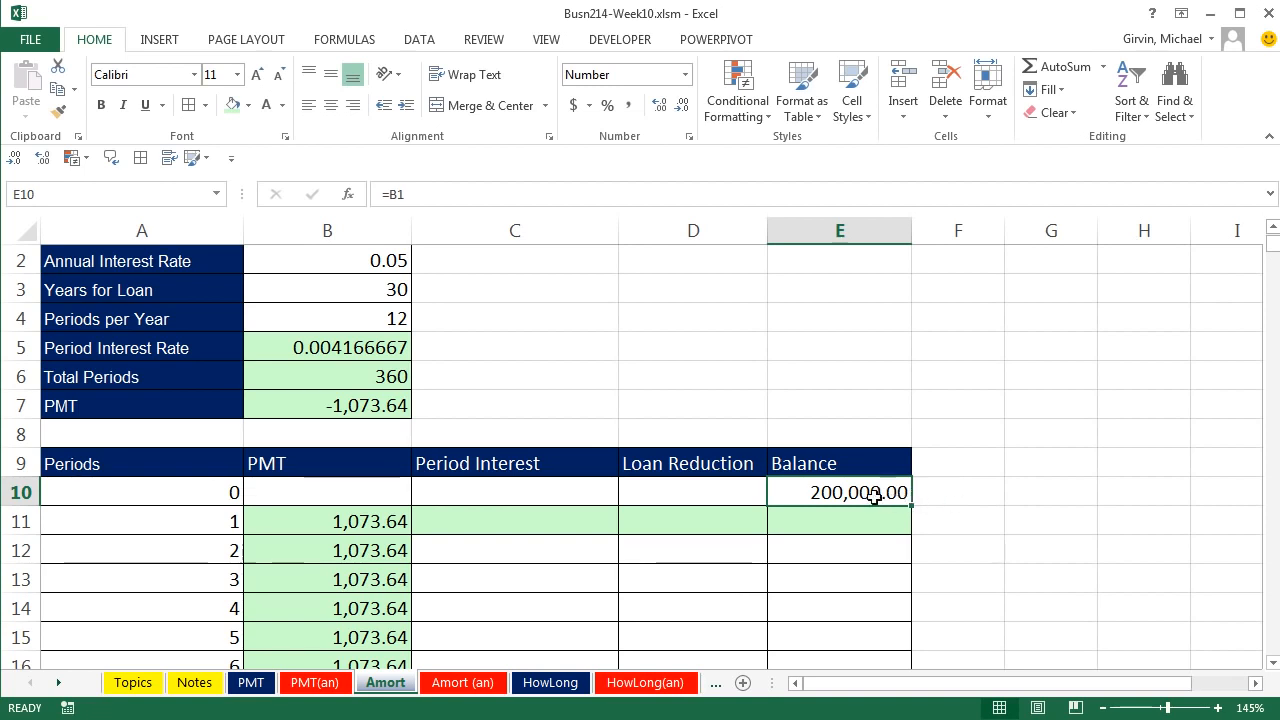
click(546, 530)
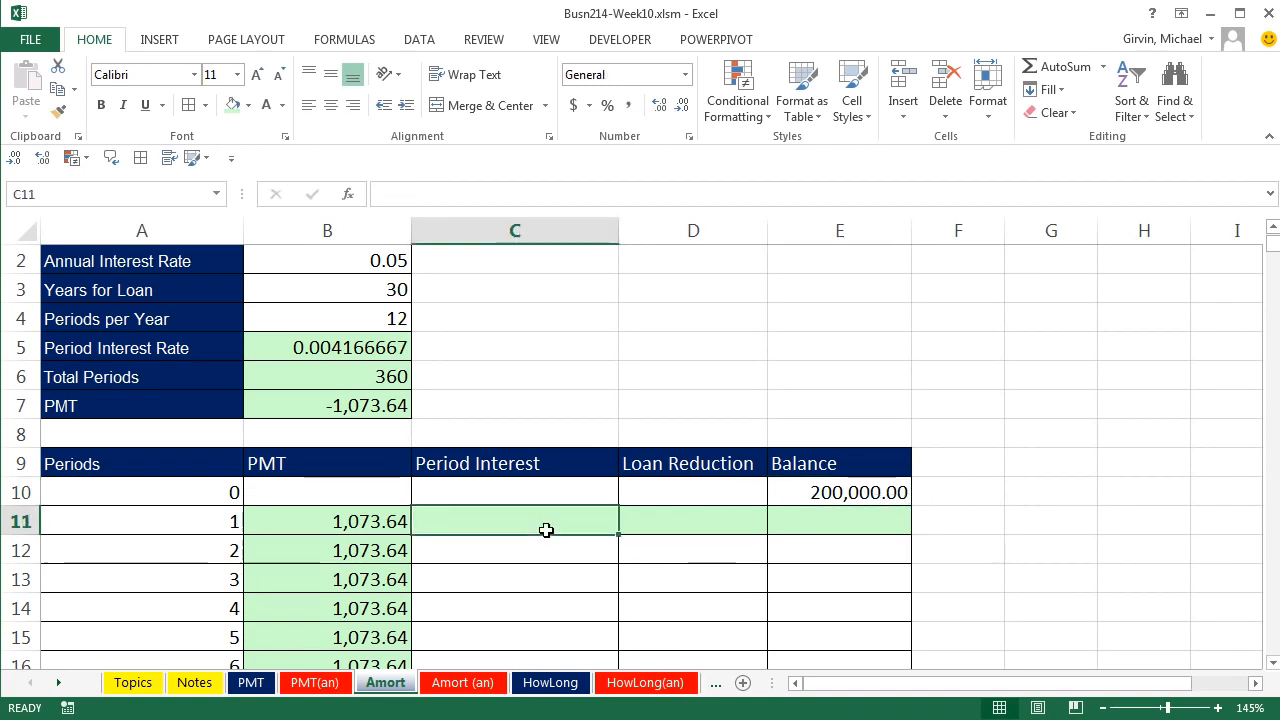
click(334, 350)
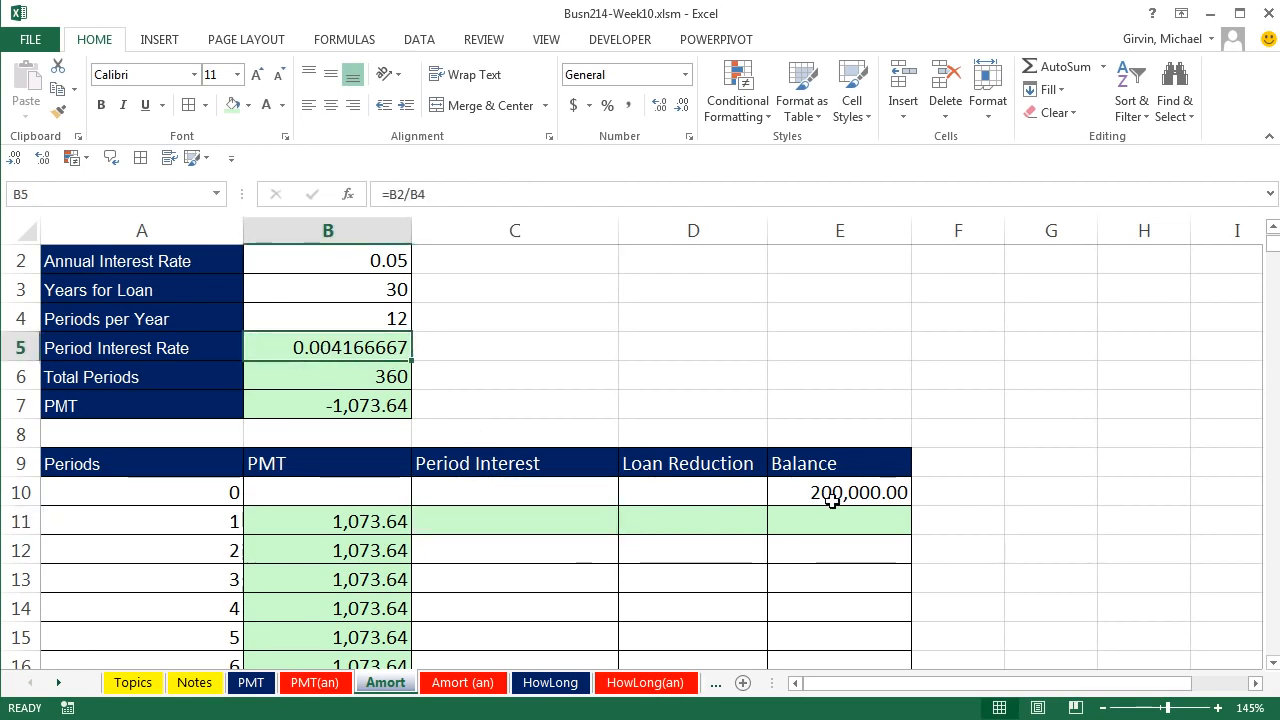
click(533, 516)
text(=)
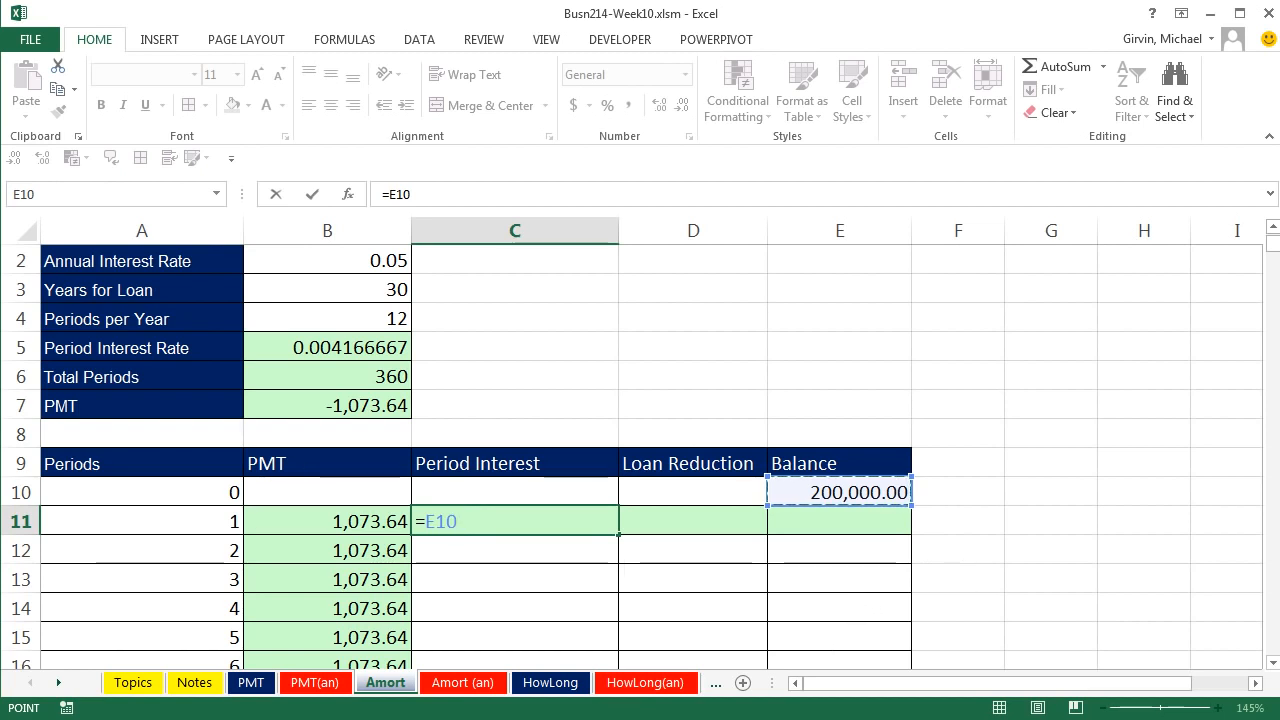
text(*)
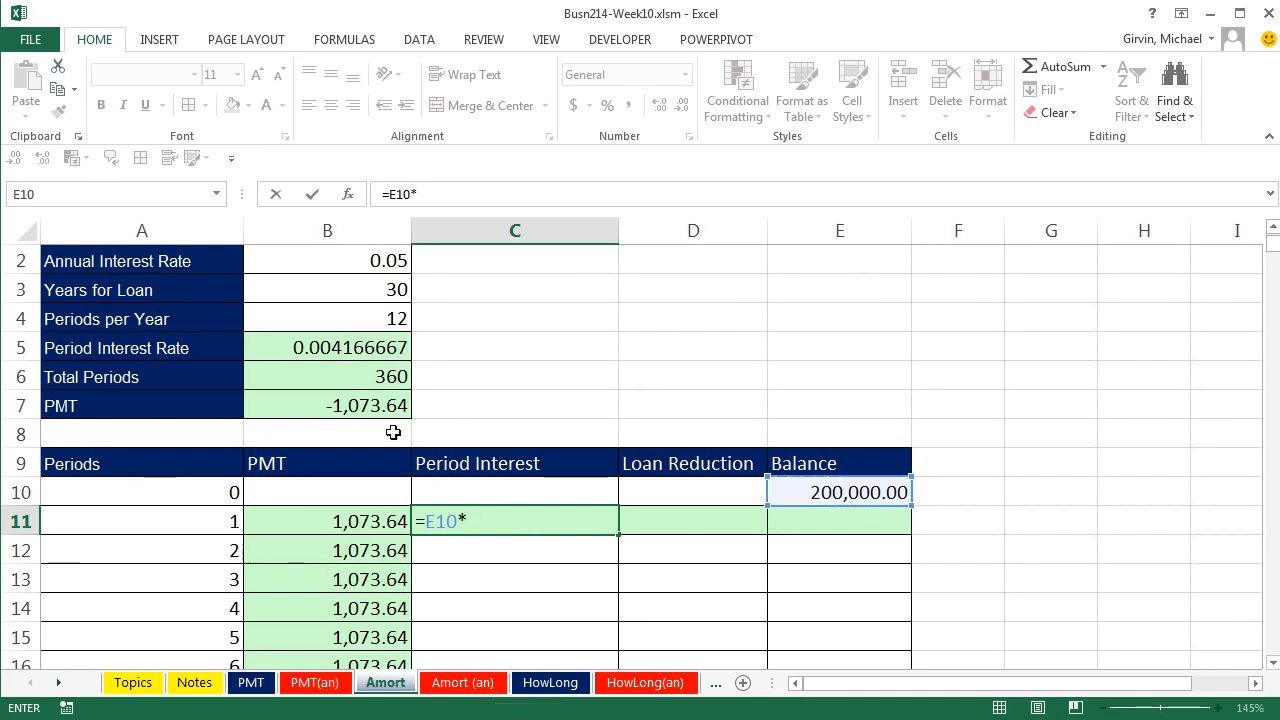
click(345, 346)
key(F4)
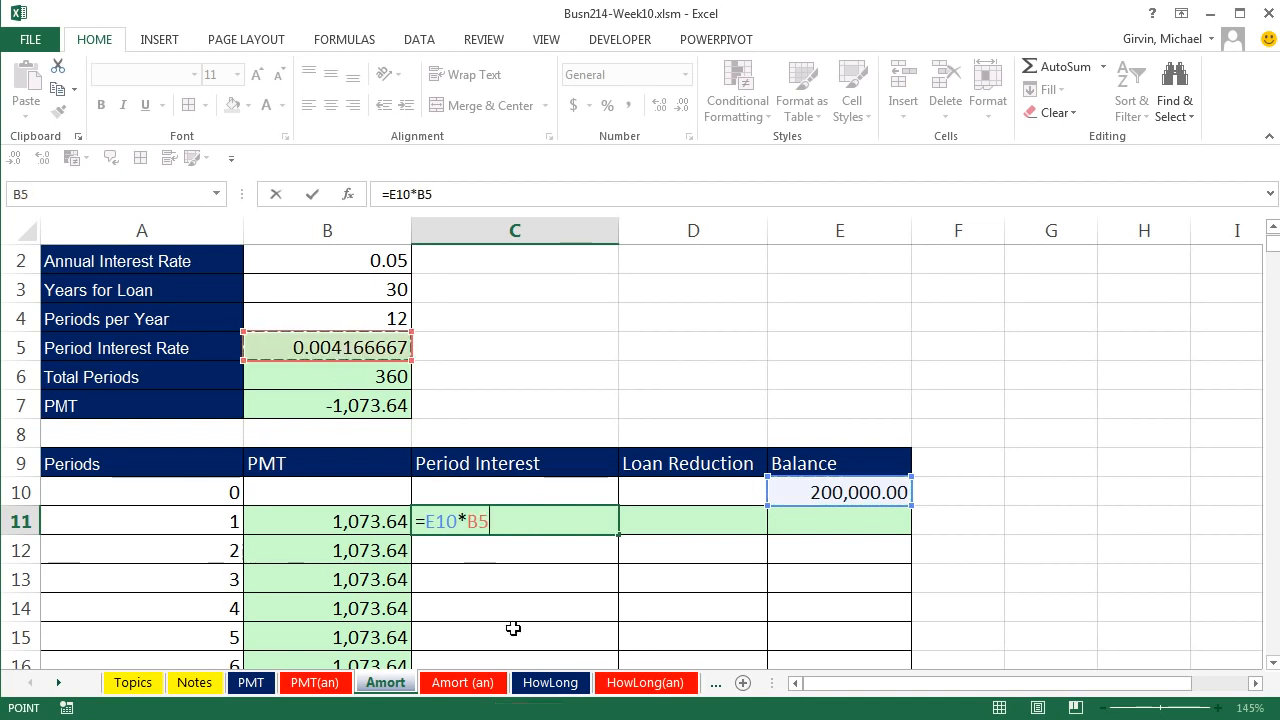
key(F4)
key(ctrl+Return)
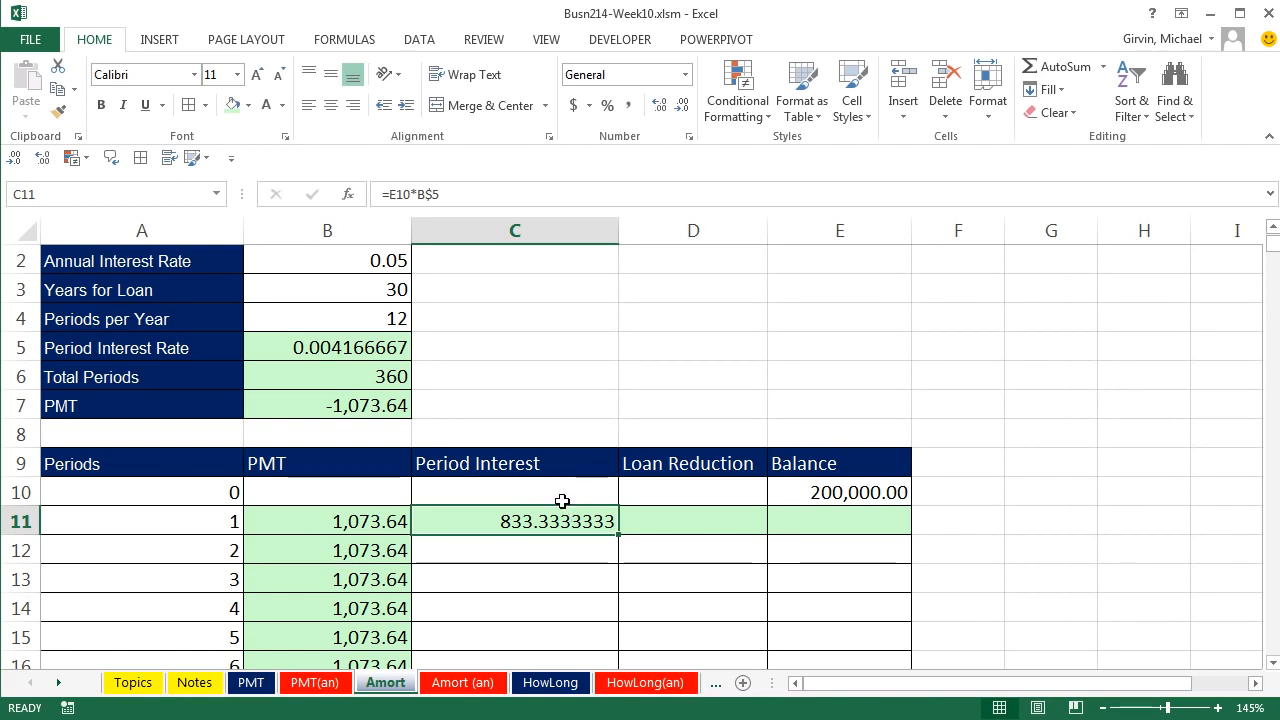
Step: Enter the first period's loan reduction in D11 as payment minus interest, =B11-C11
click(810, 492)
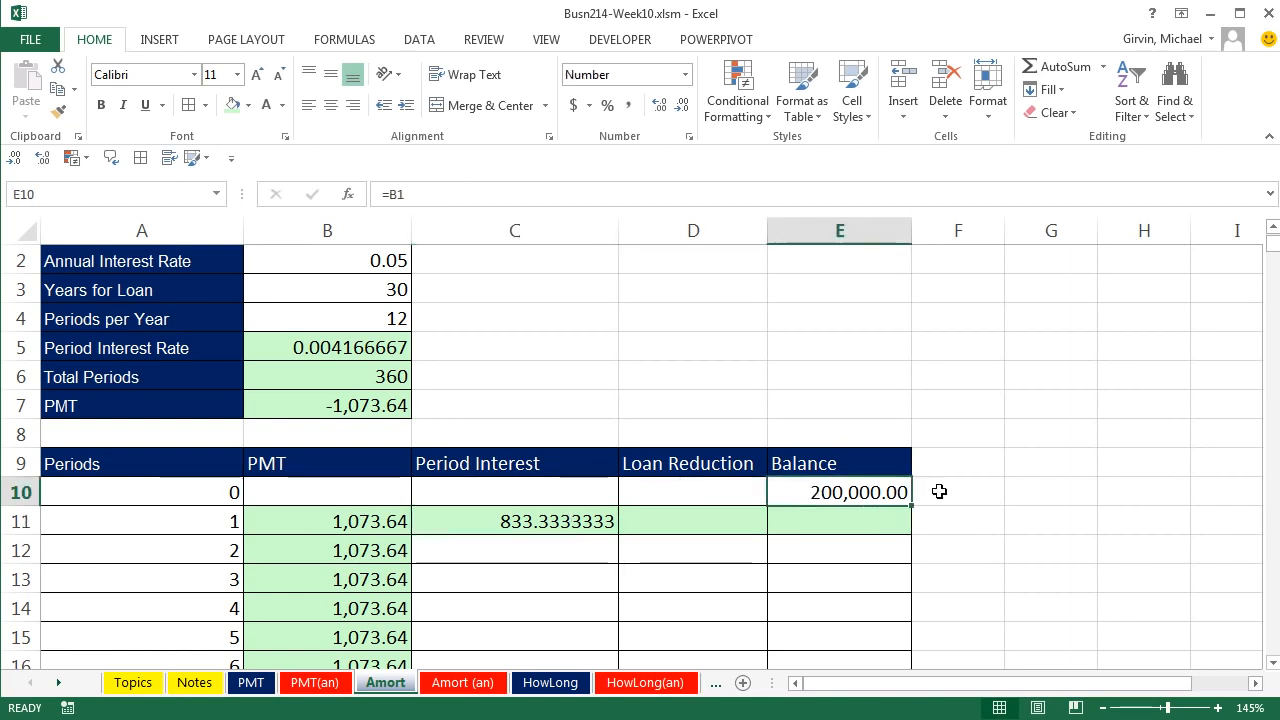
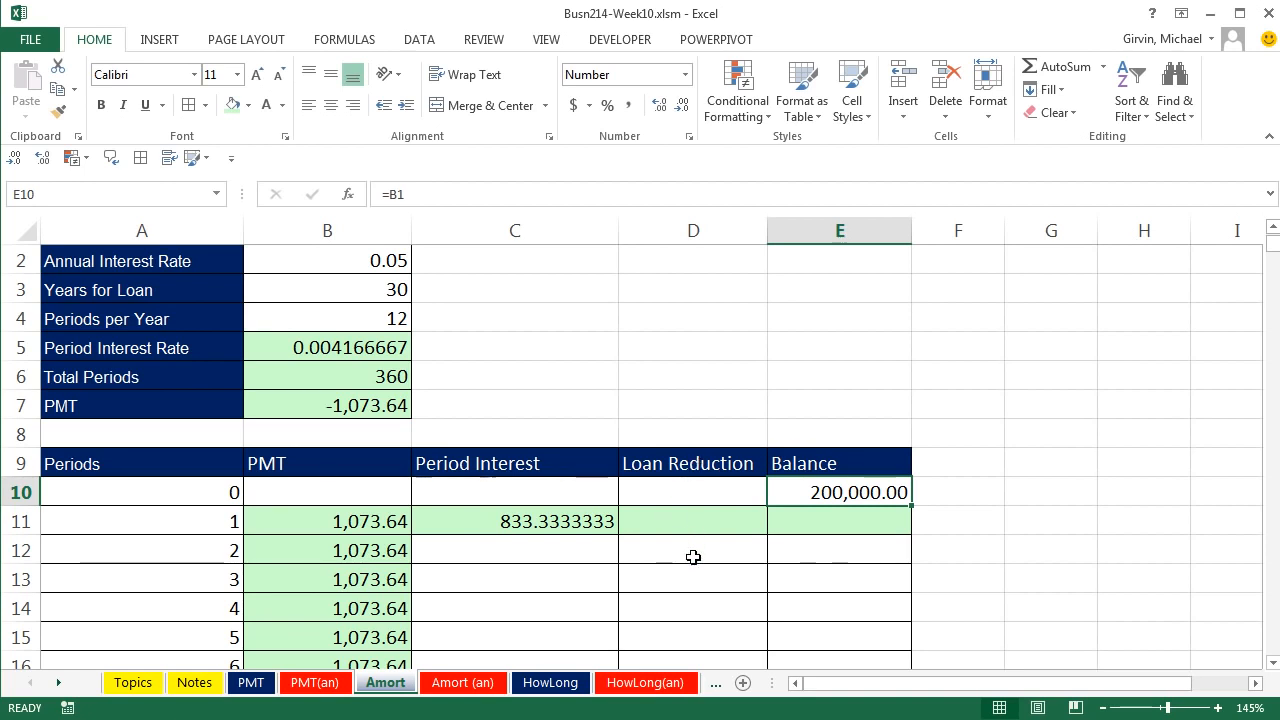
key(Down)
key(Left)
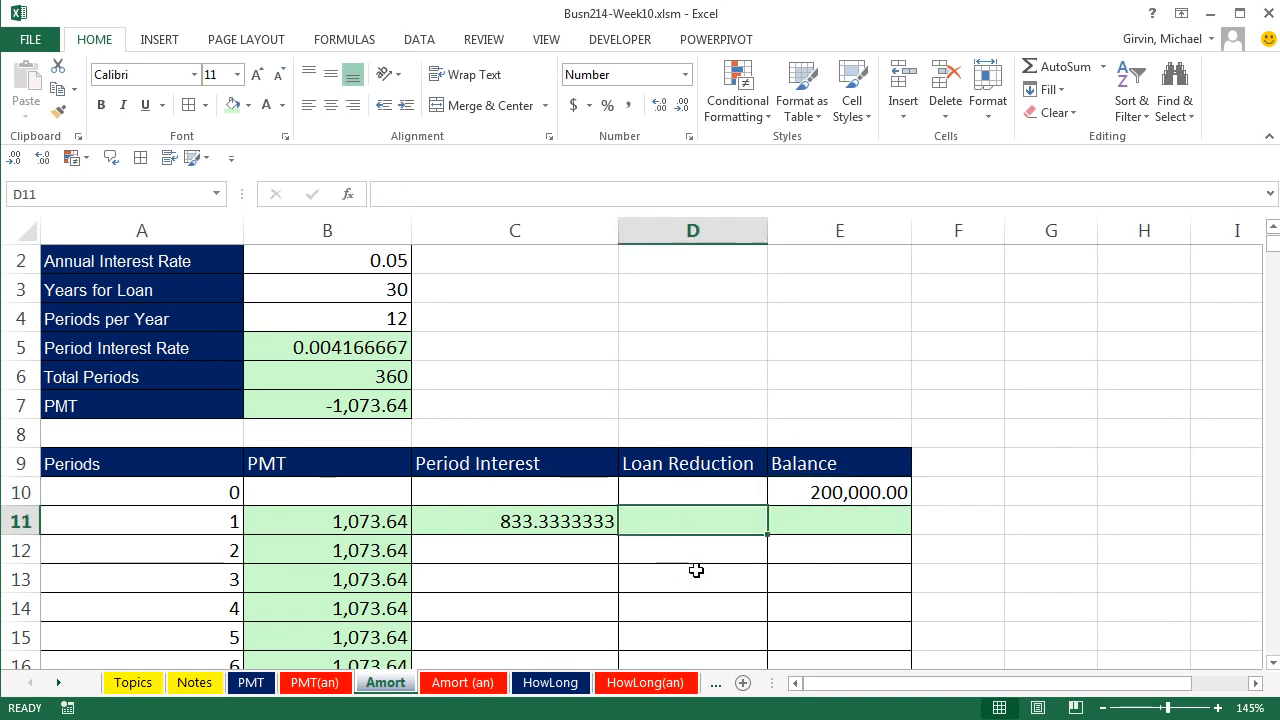
text(=)
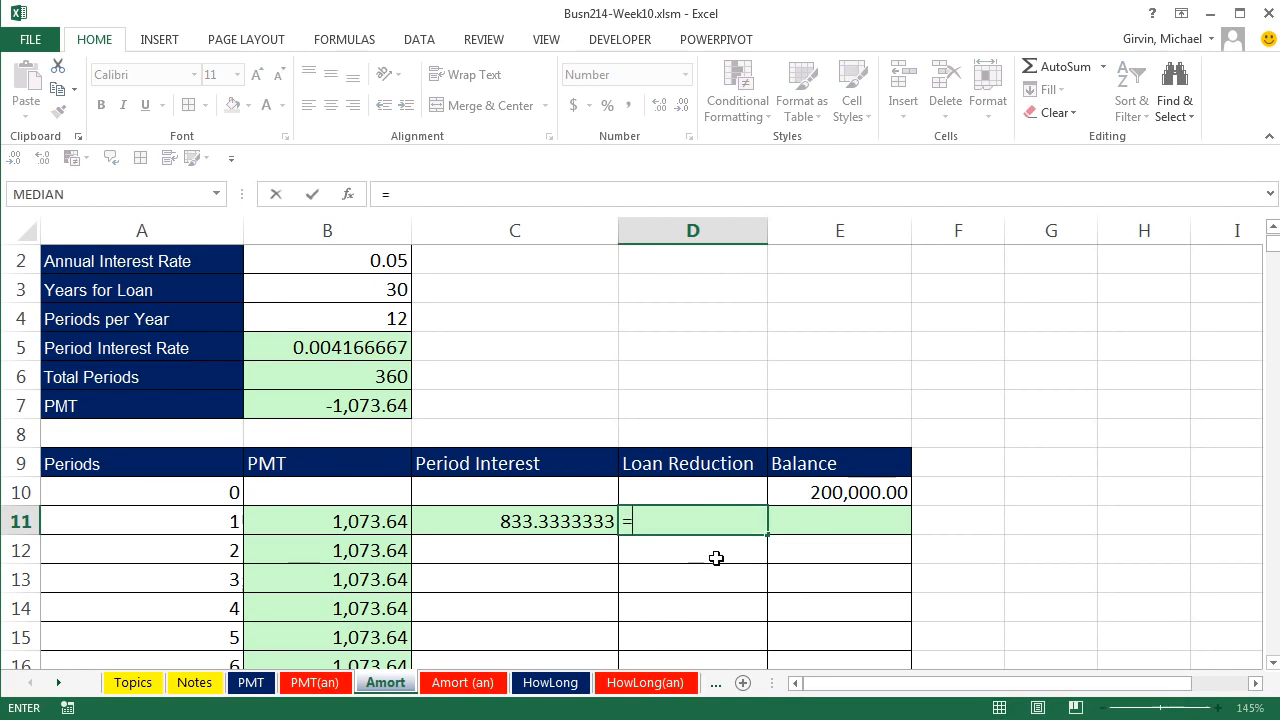
click(349, 528)
text(-)
key(Left)
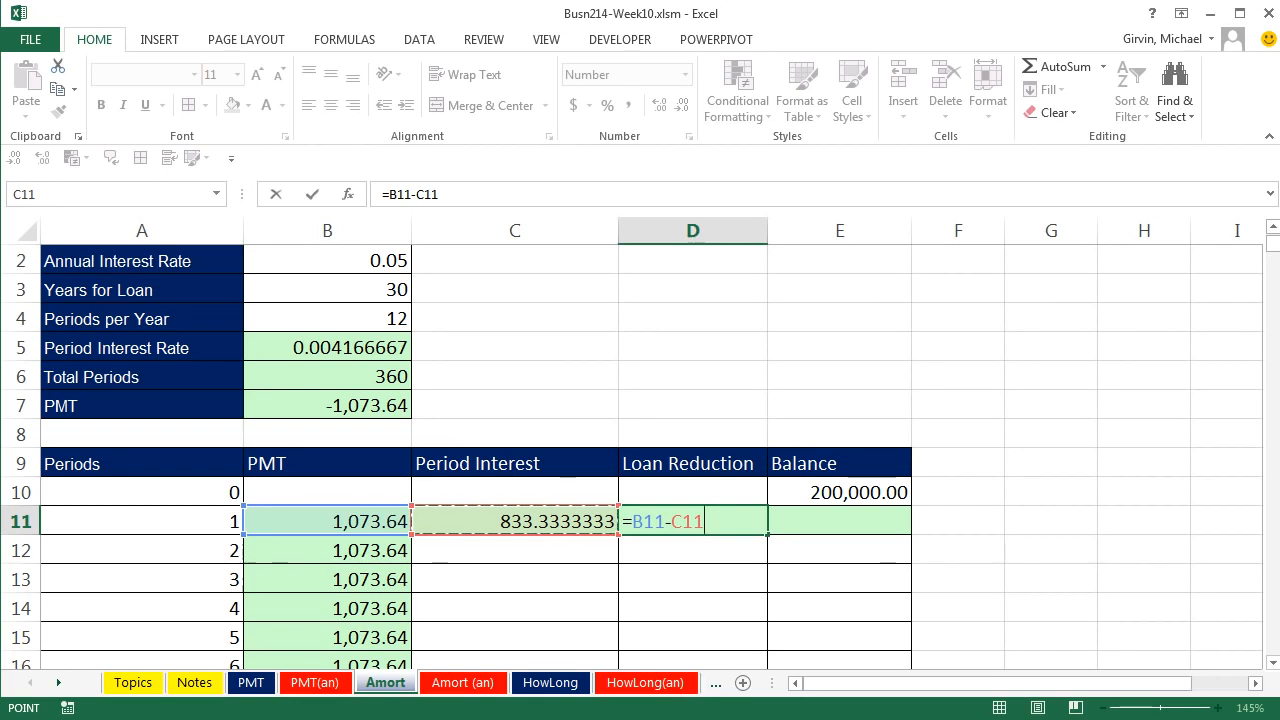
key(ctrl+Return)
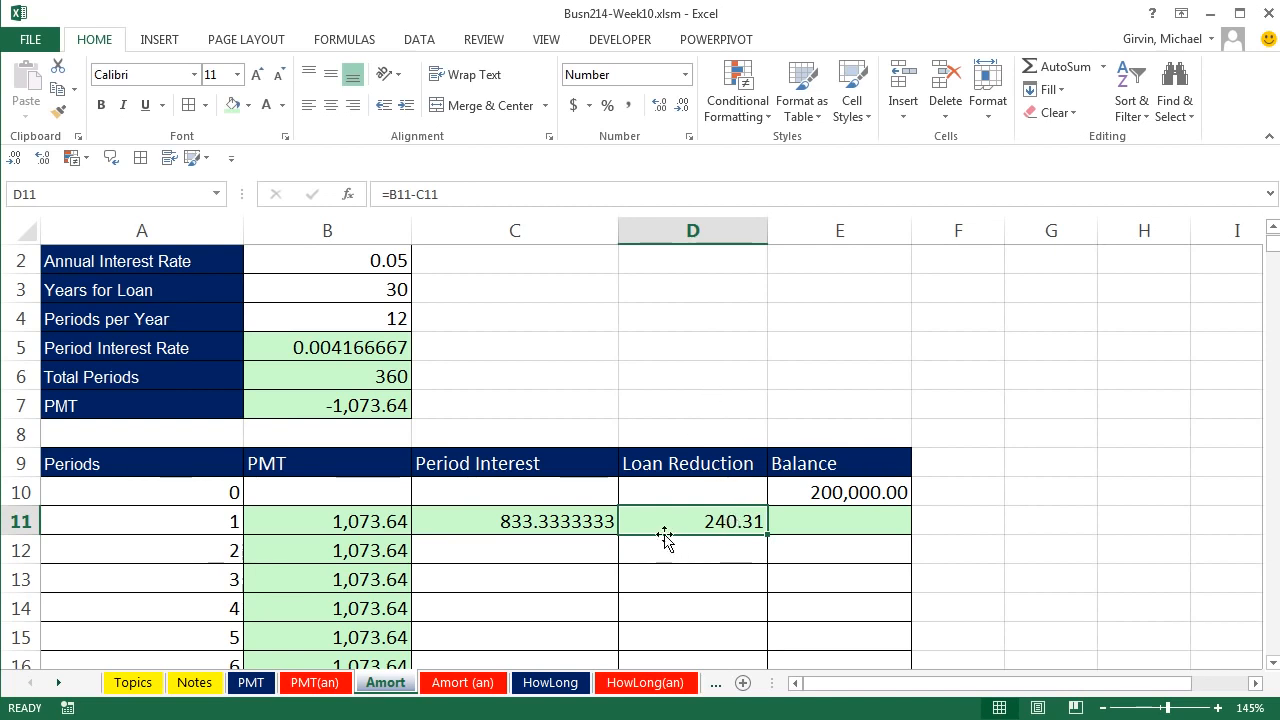
Step: Calculate the period 1 balance in E11 as the previous balance minus the loan reduction, =E10-D11
click(555, 524)
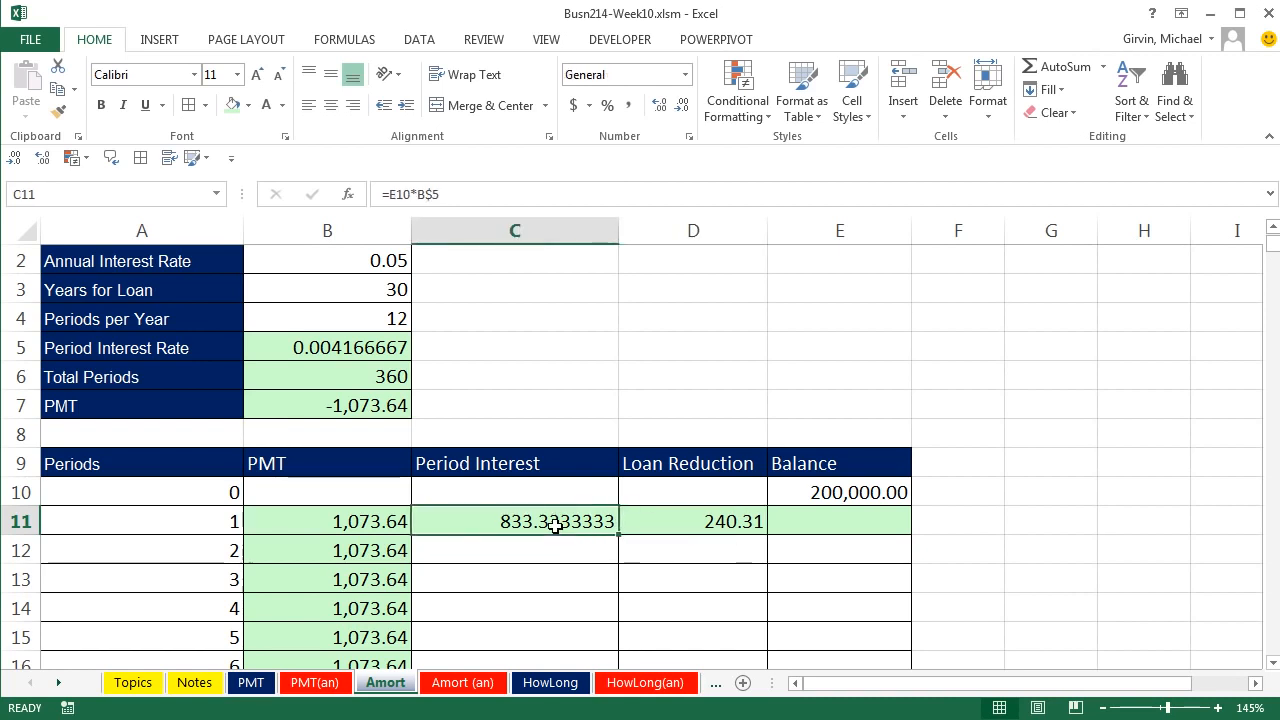
click(690, 521)
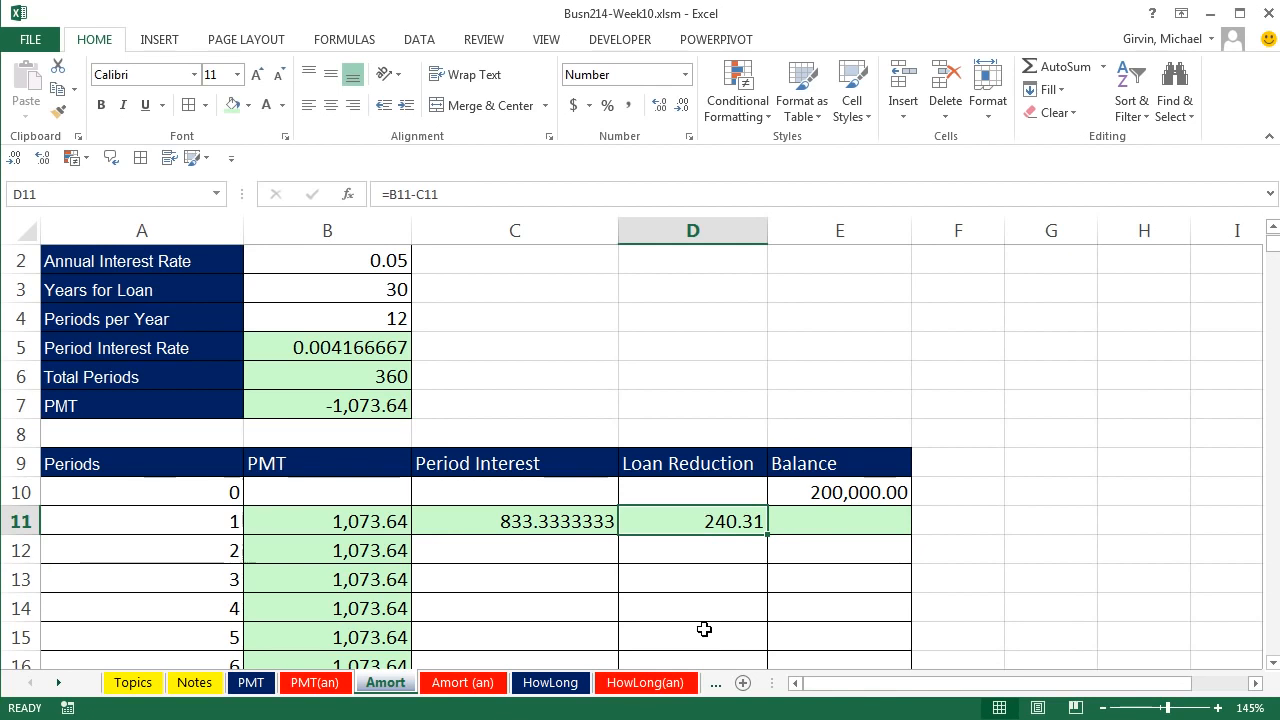
click(879, 522)
text(=)
key(Up)
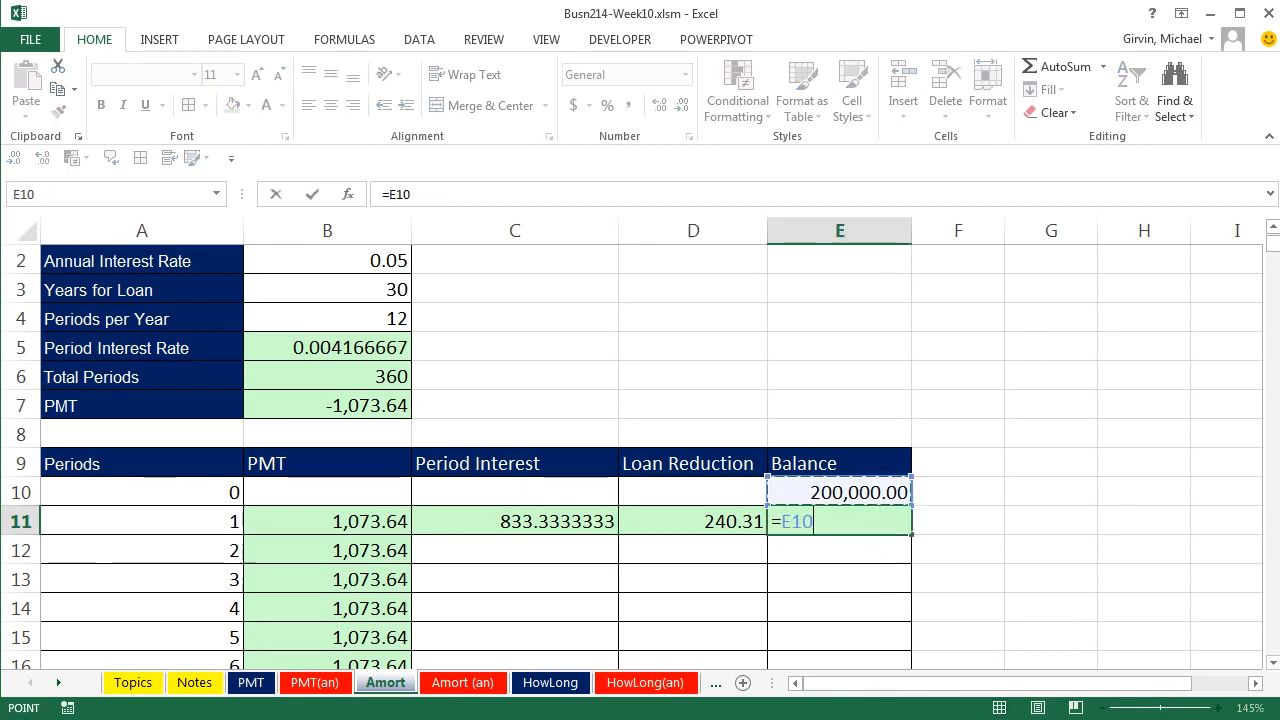
text(-)
key(Left)
key(ctrl+Return)
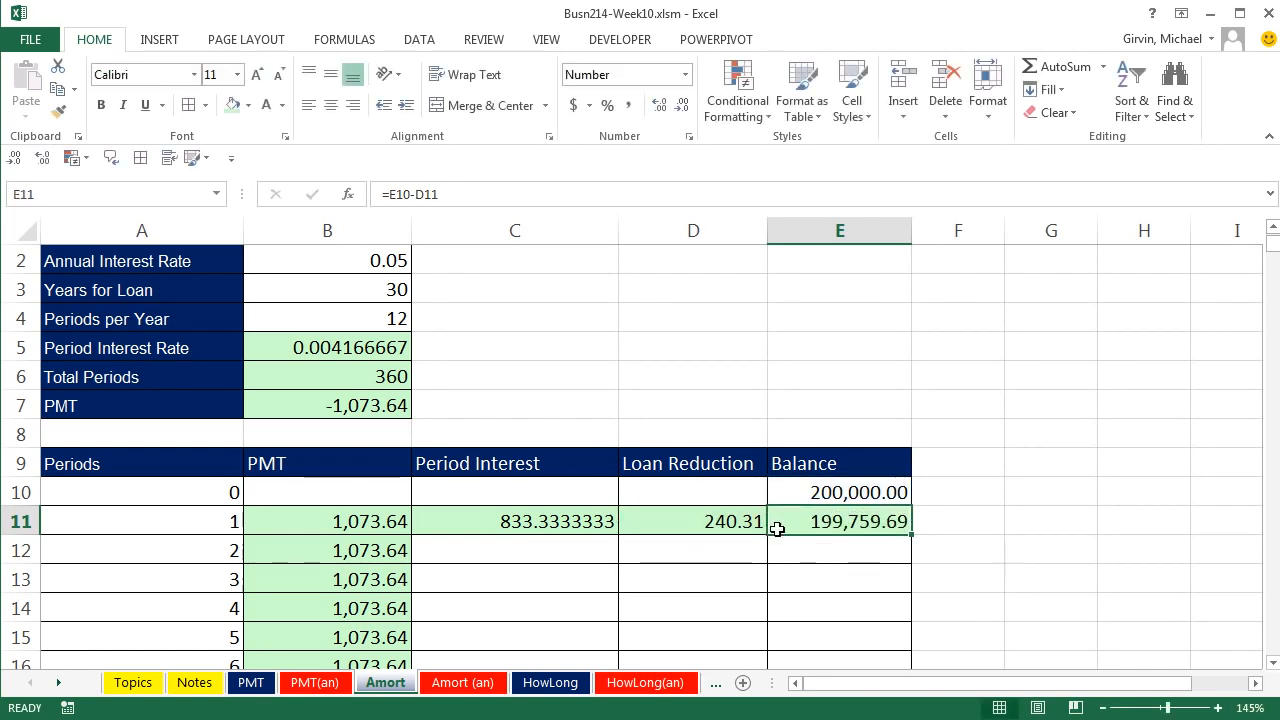
Step: Review the cell references in the period 1 loan reduction formula in D11 and the interest formula in C11
click(730, 520)
key(F2)
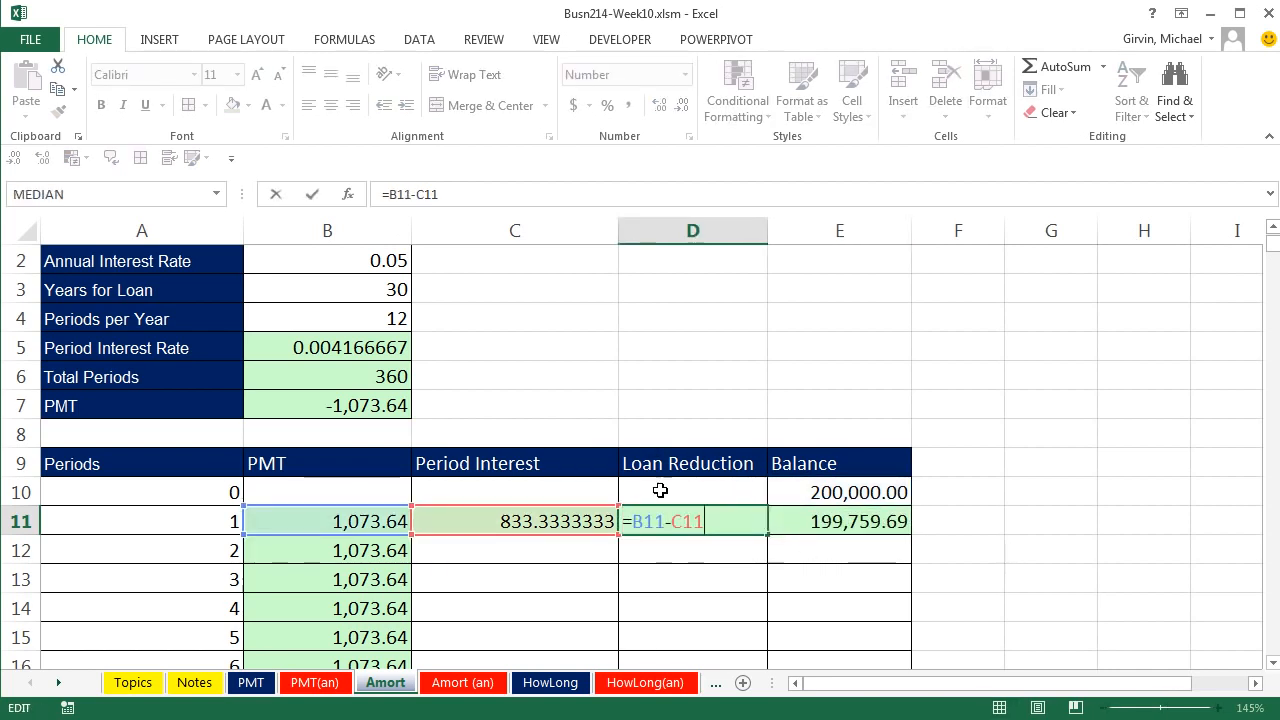
key(ctrl+Return)
click(553, 522)
key(F2)
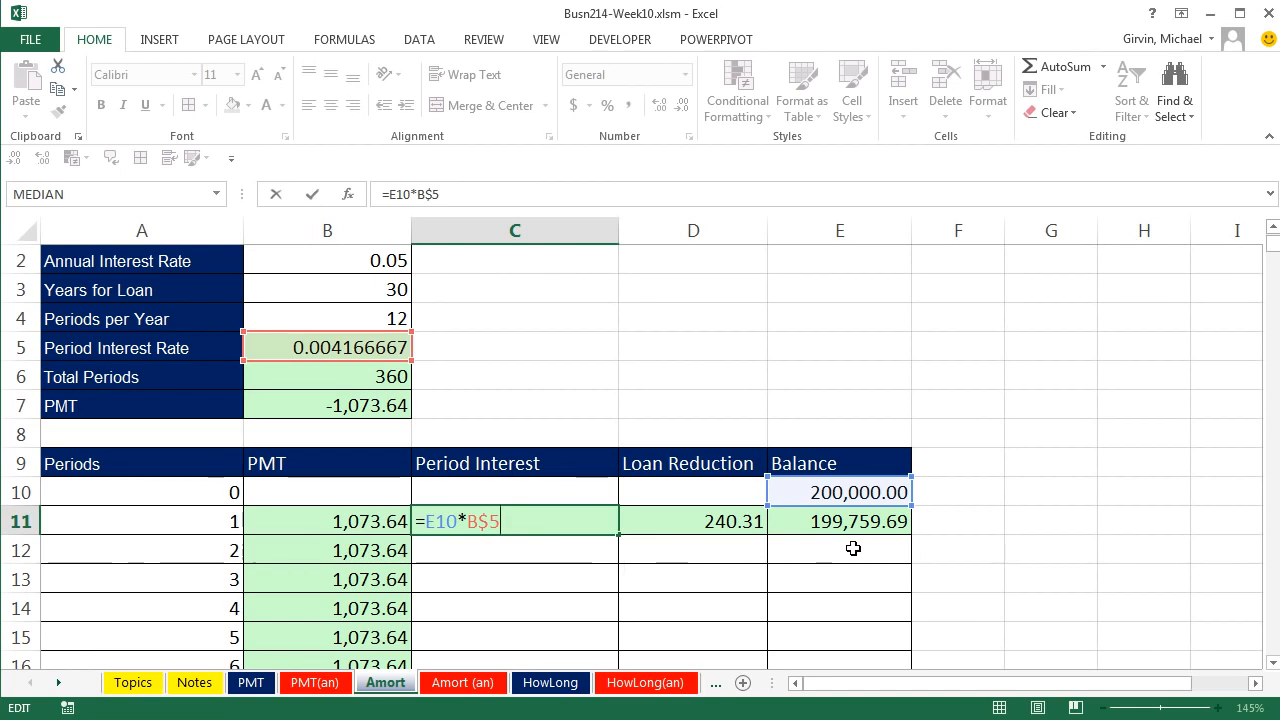
key(ctrl+Return)
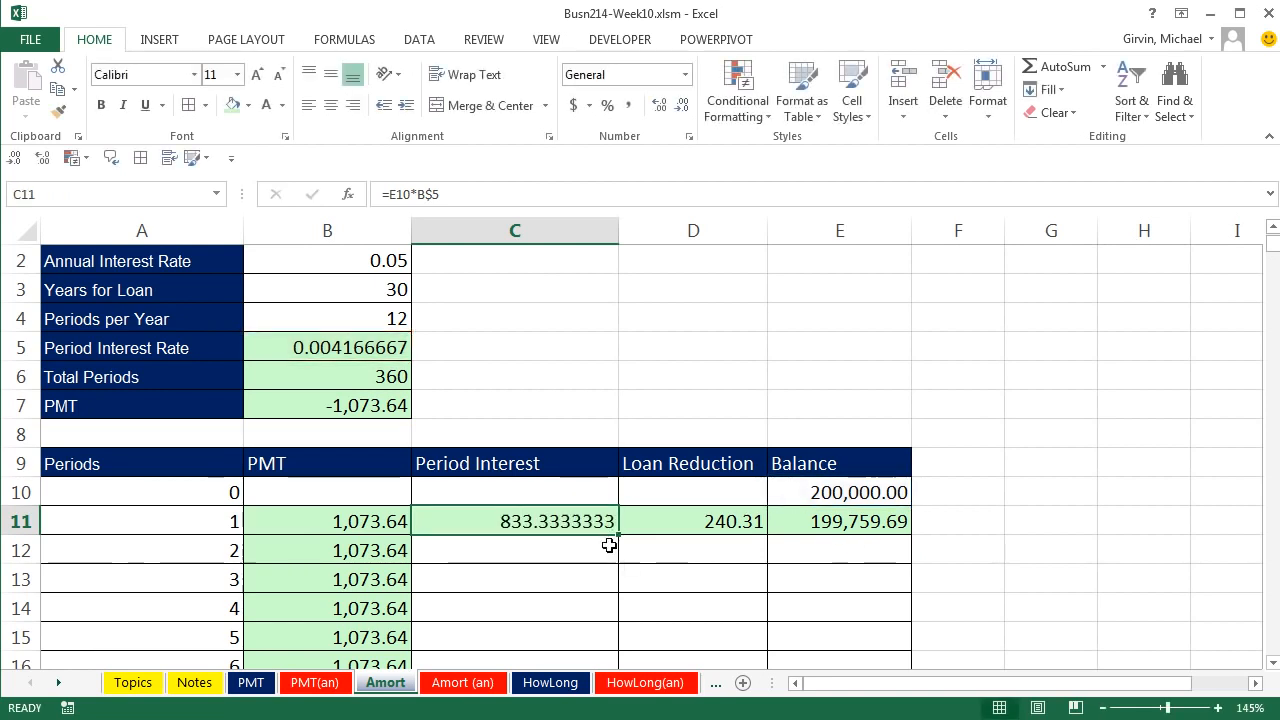
Step: Copy the C11:E11 formulas down to period 4 in row 14 and check the copied formulas in C14 and D14
drag(560, 518, 875, 521)
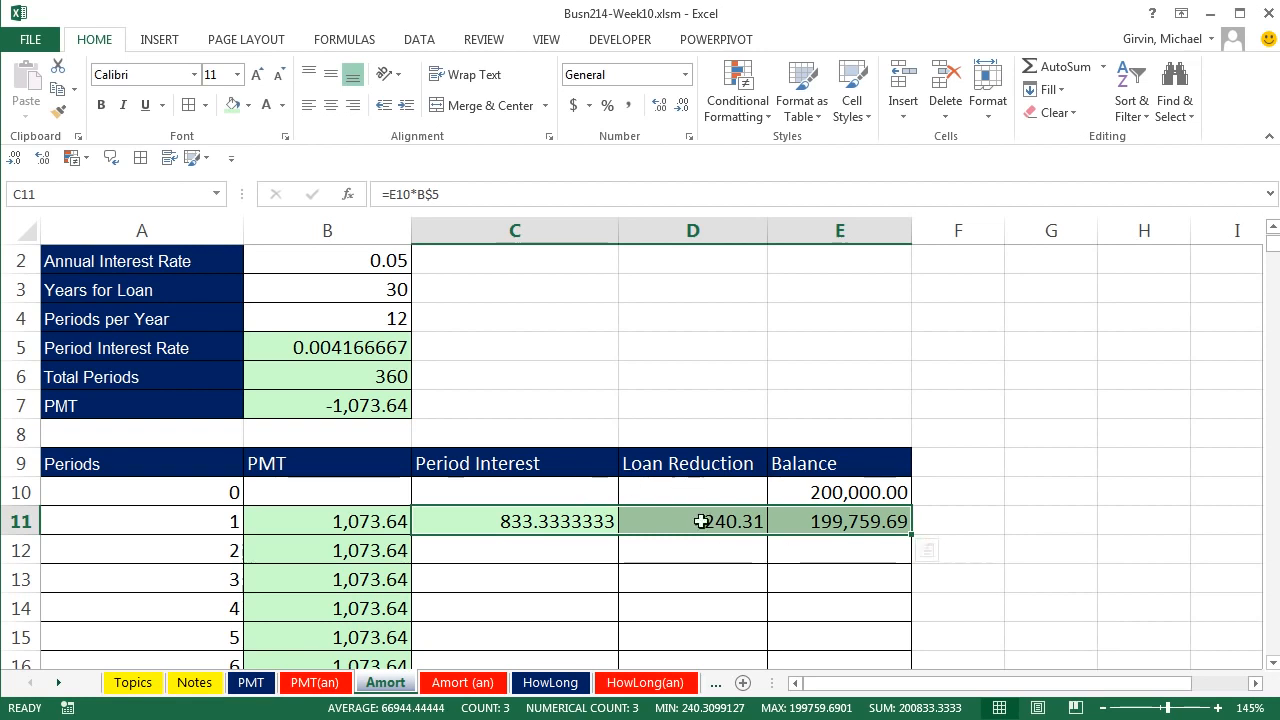
drag(913, 537, 916, 618)
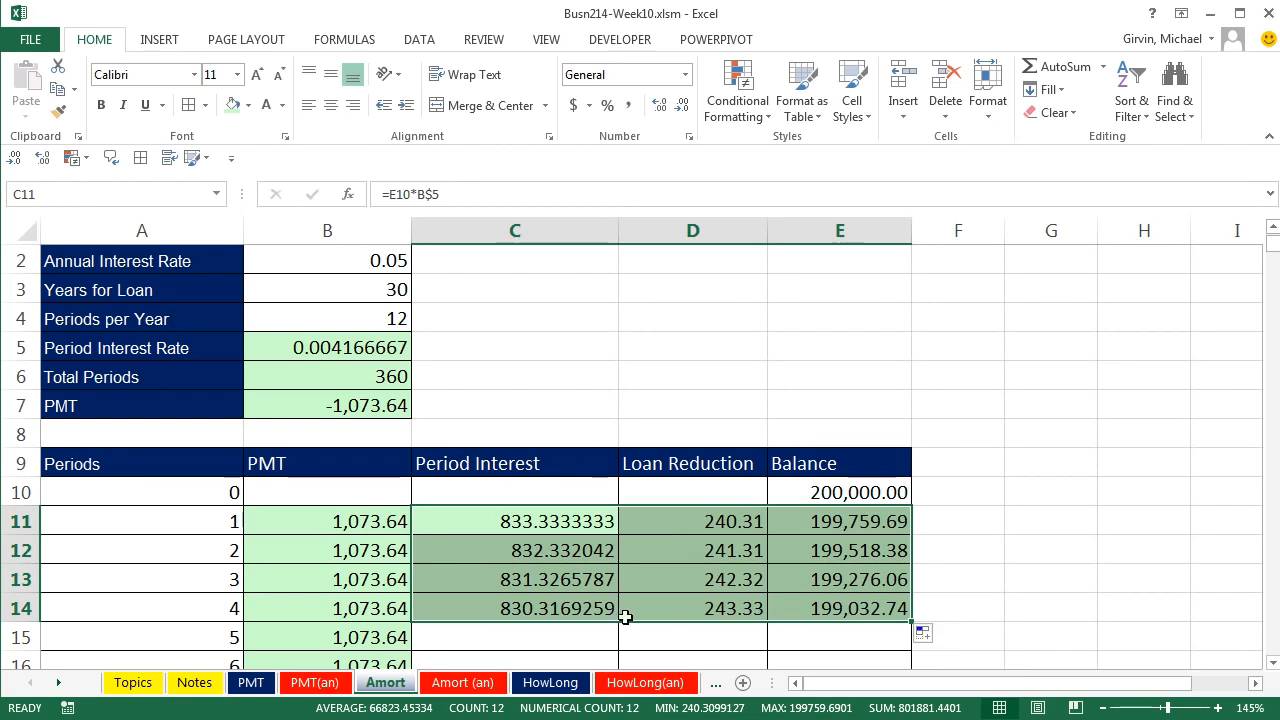
double_click(544, 609)
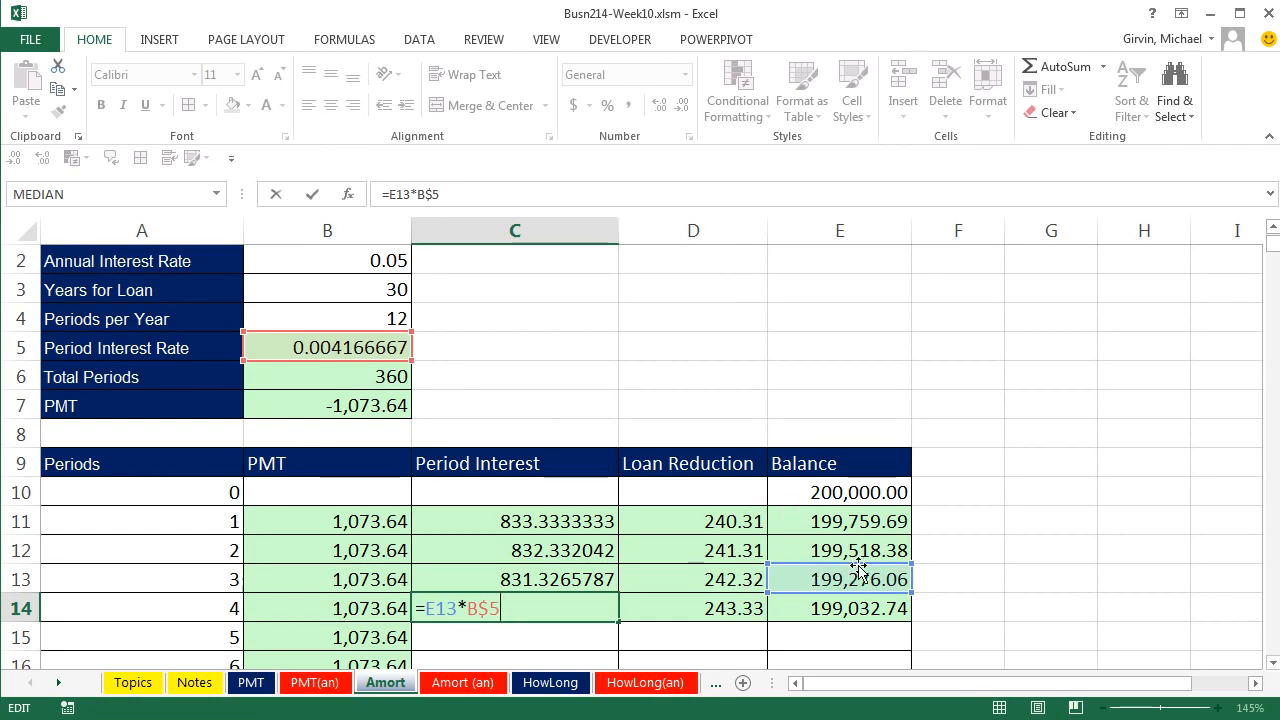
key(ctrl+Return)
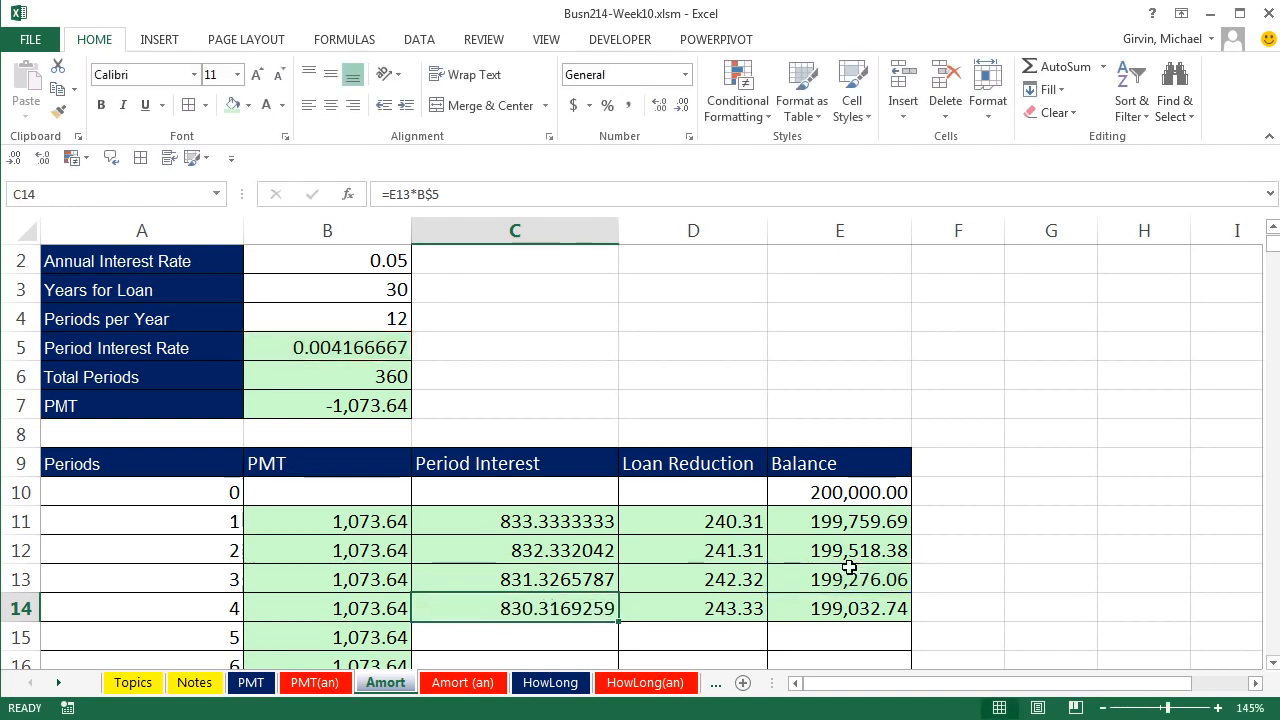
double_click(701, 609)
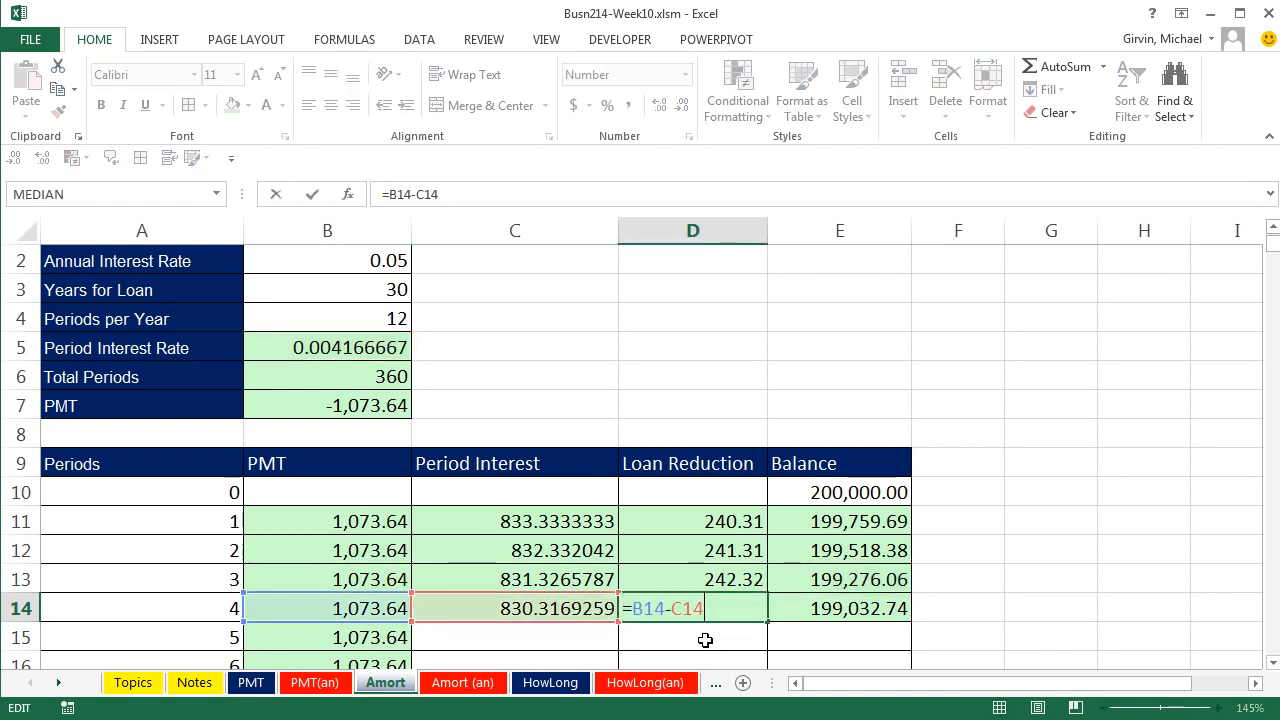
key(ctrl+Return)
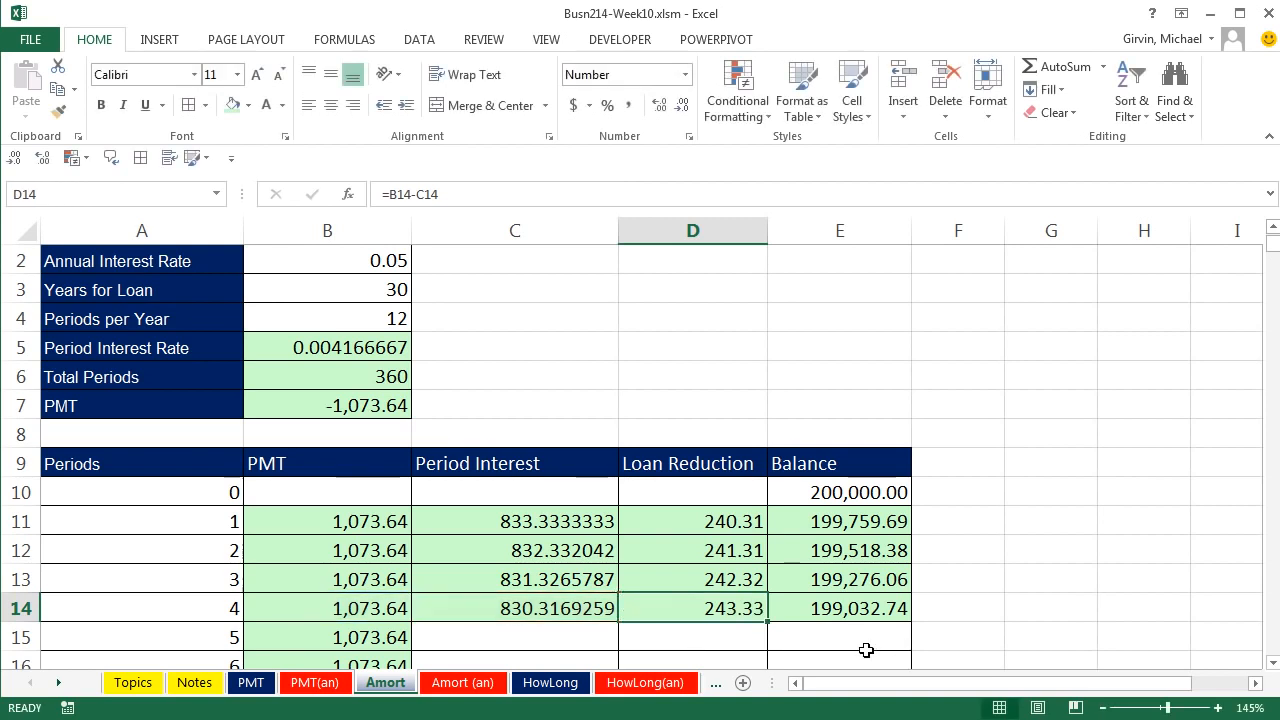
Step: Copy the C14:E14 formulas down to period 360 in row 370 and check the final balance in E370
drag(514, 600, 801, 614)
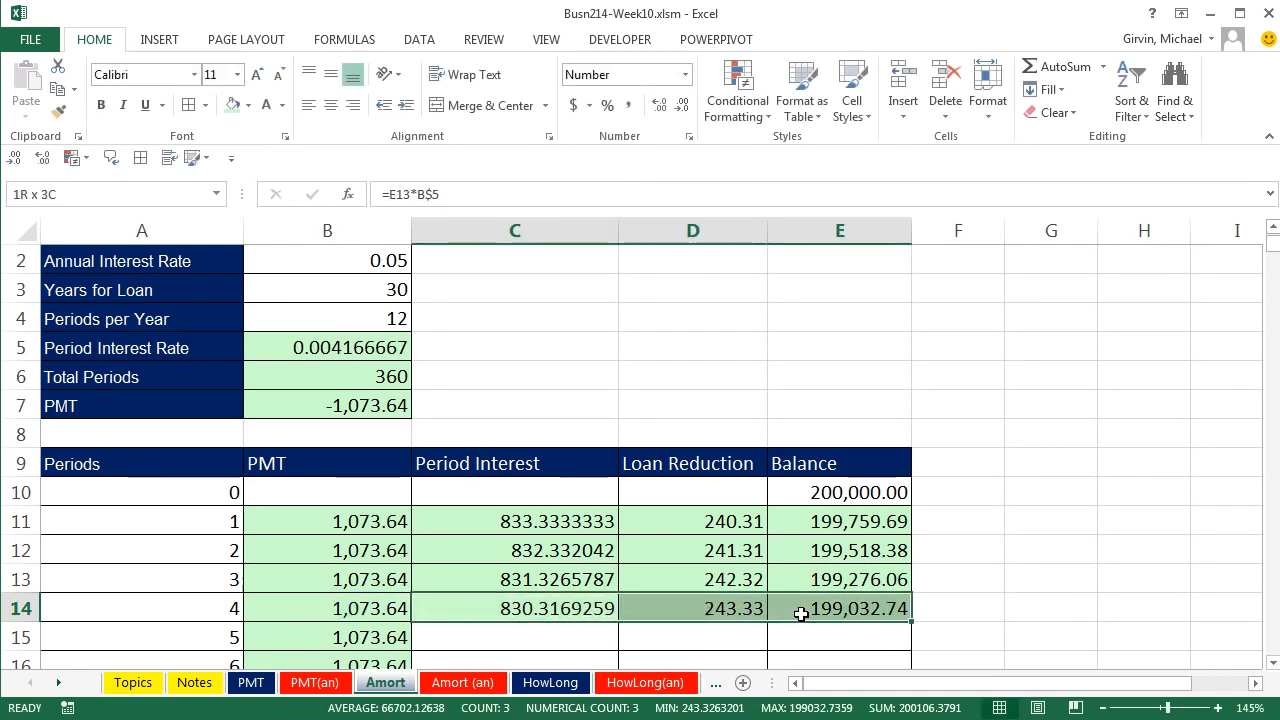
scroll(985, 595, down, 1)
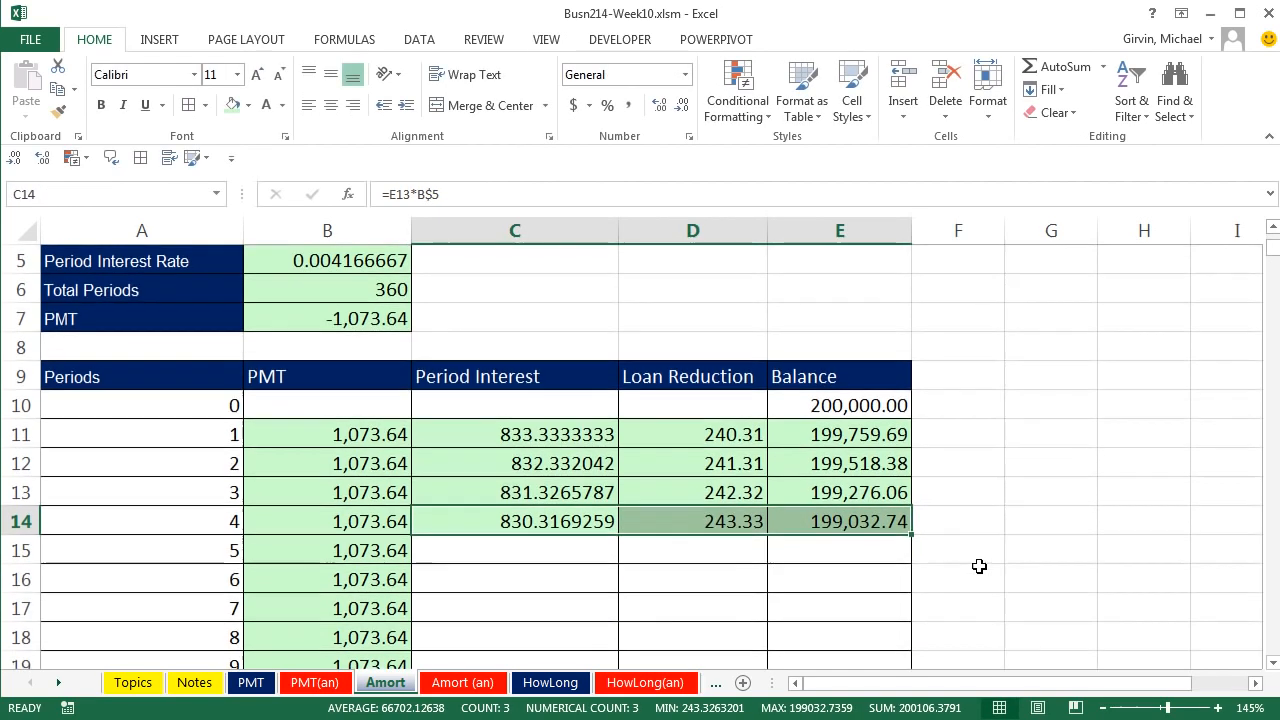
double_click(911, 535)
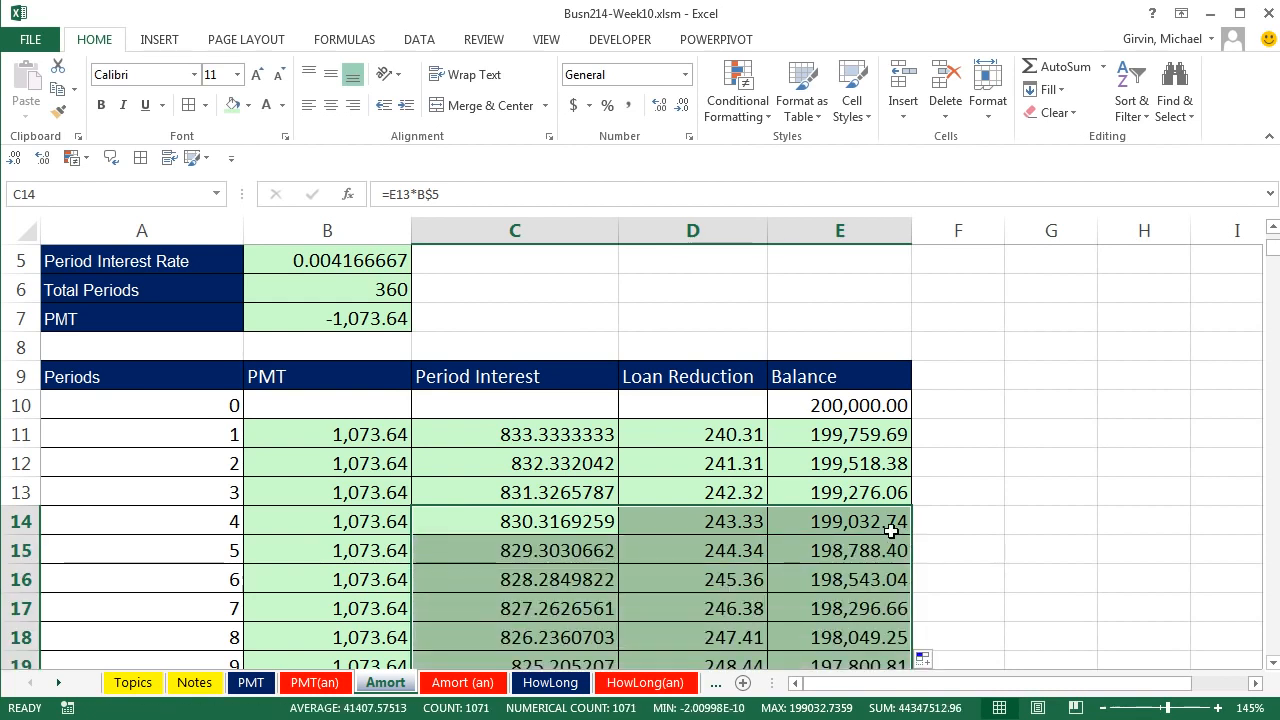
click(843, 530)
key(ctrl+Down)
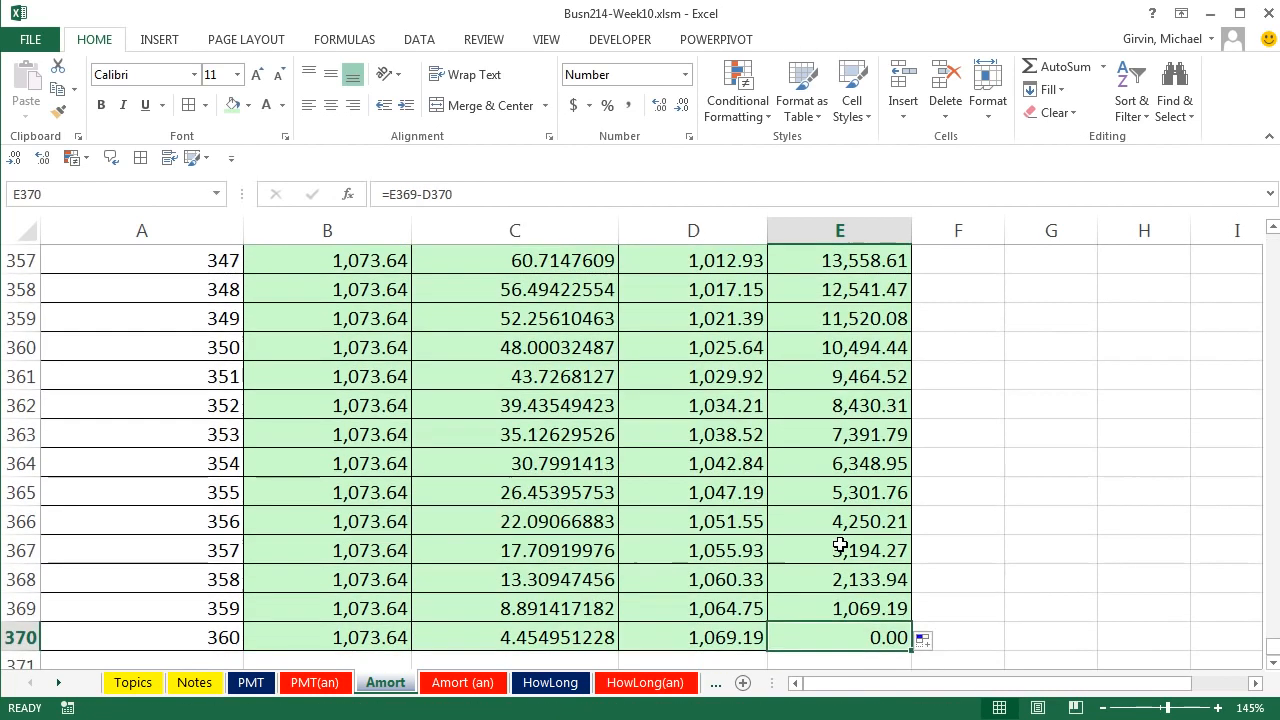
scroll(889, 537, down, 2)
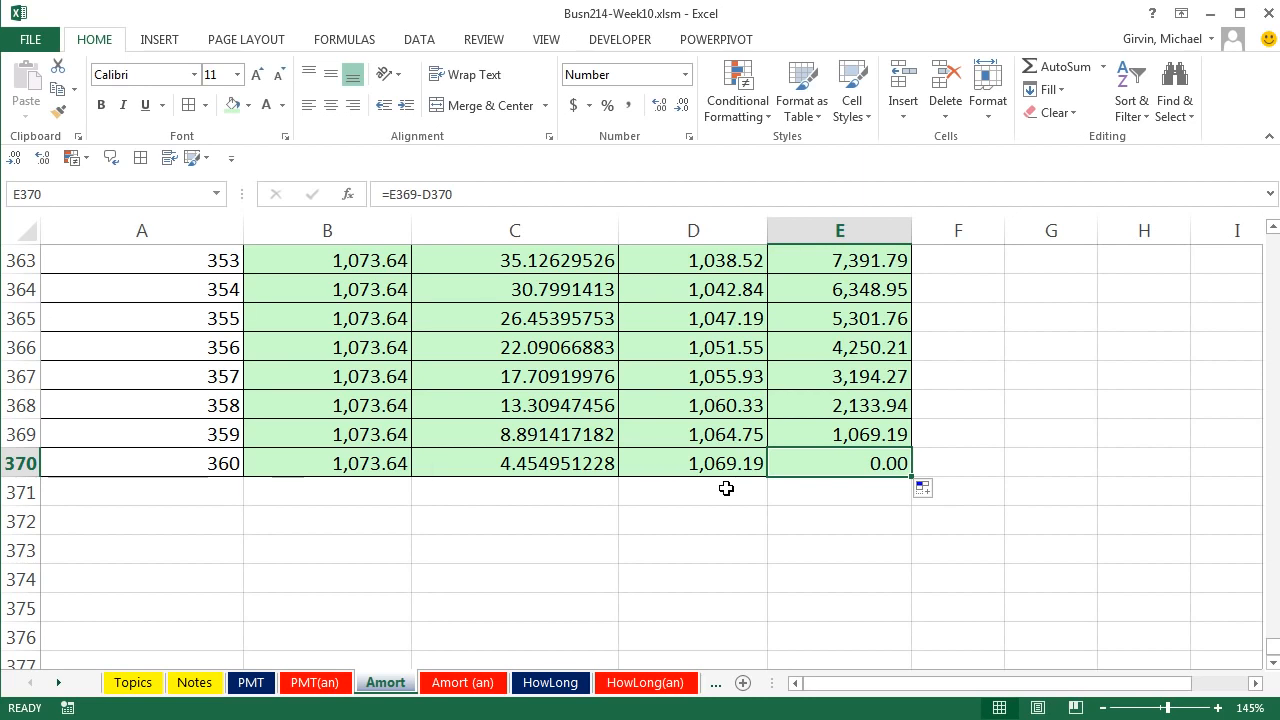
Step: Label D1 as Total Interest and sum all period interest in D2 with =SUM(C11:C370)
key(ctrl+Home)
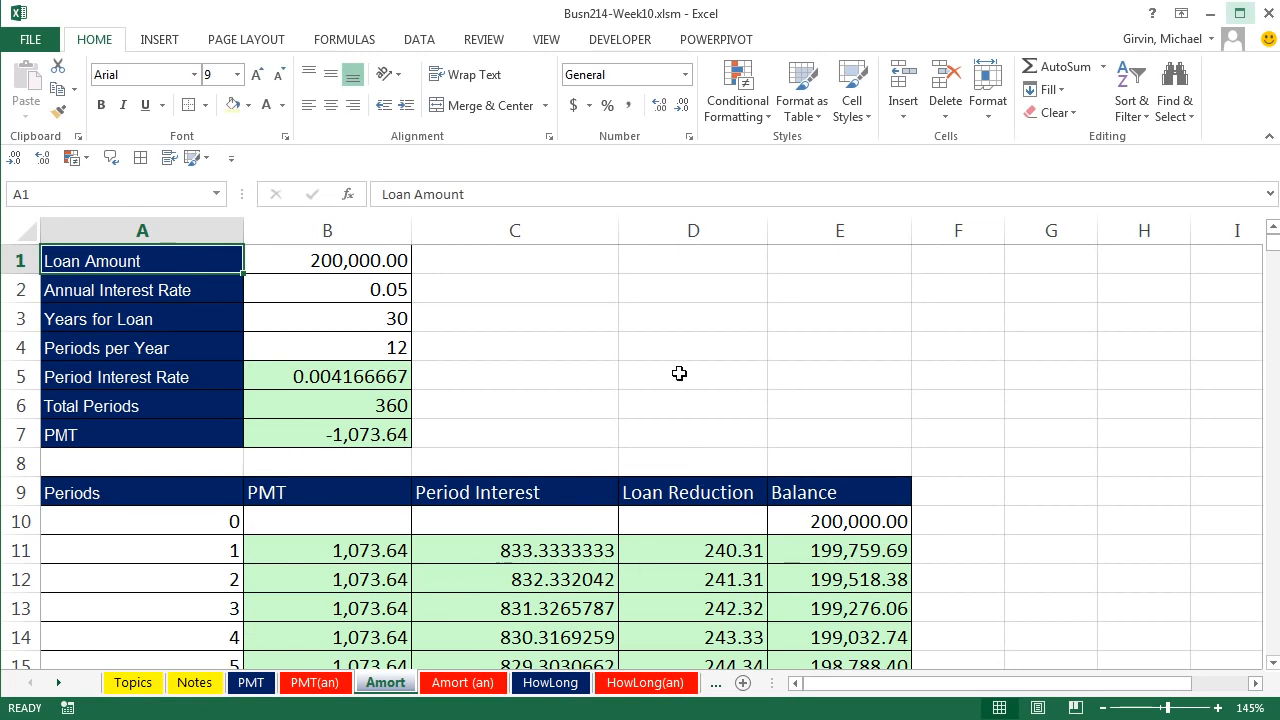
click(638, 262)
text(Total Interest)
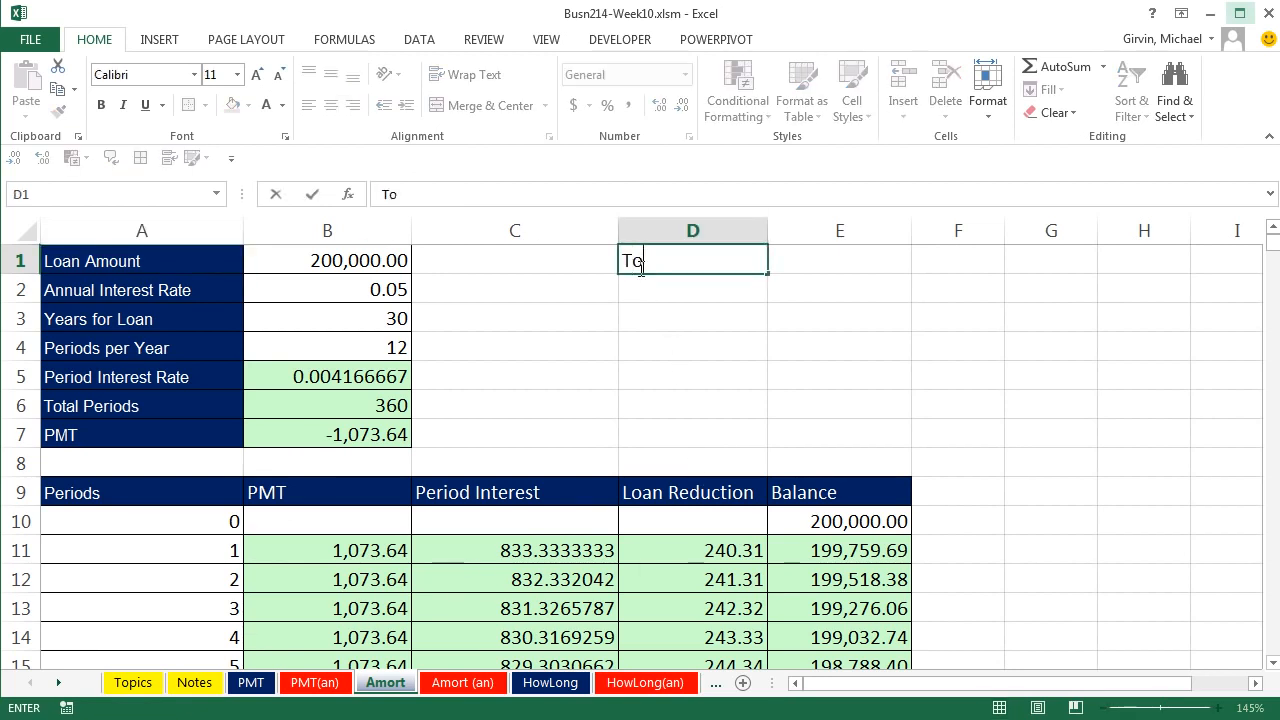
key(Return)
key(alt+equal)
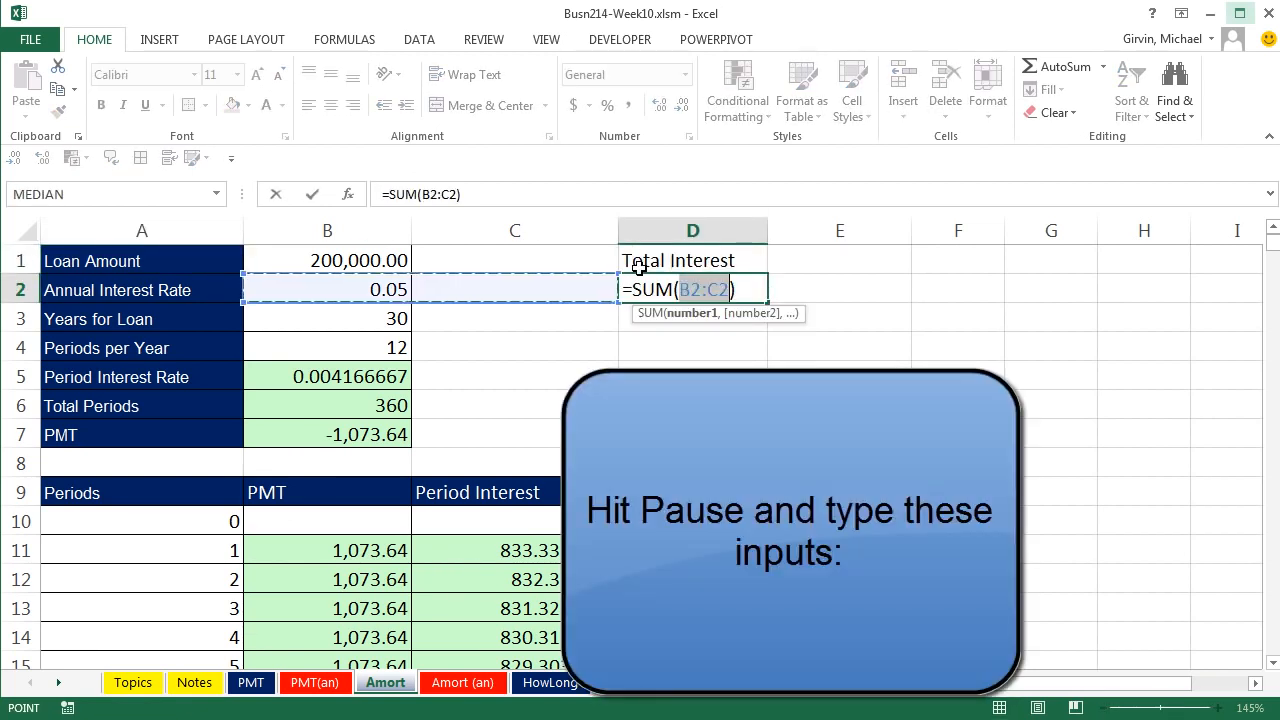
click(515, 550)
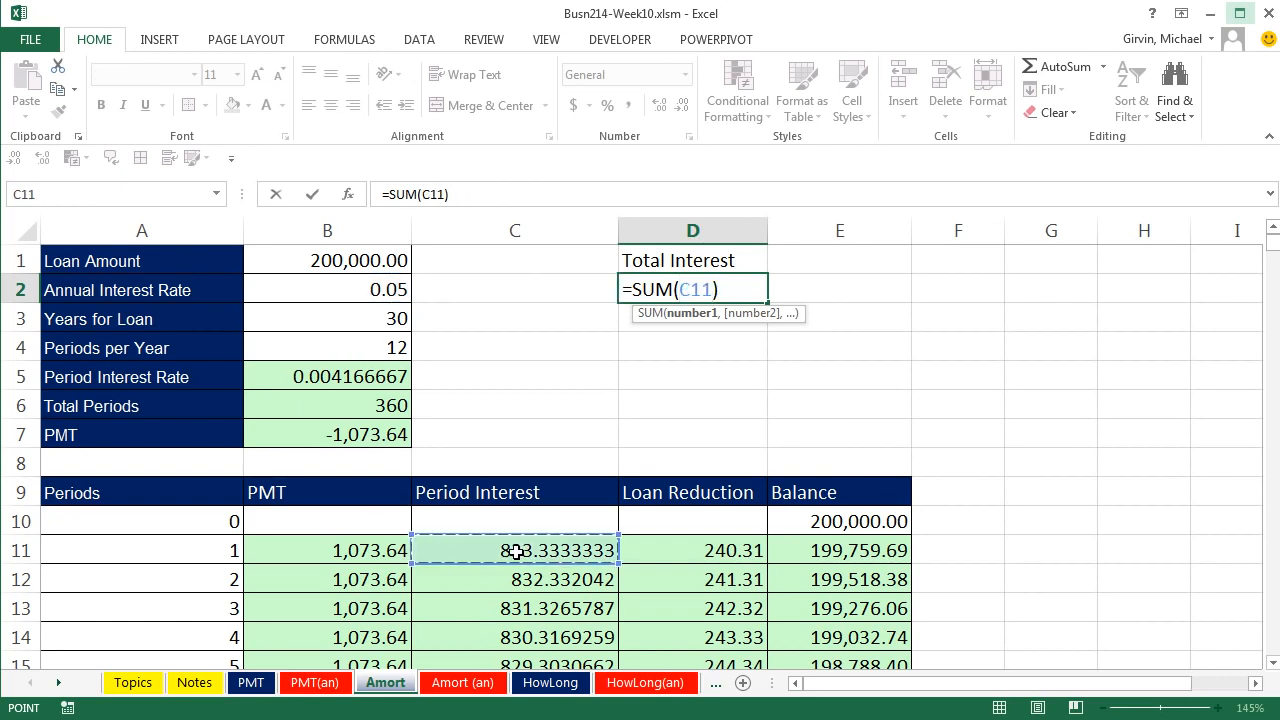
key(ctrl+shift+Down)
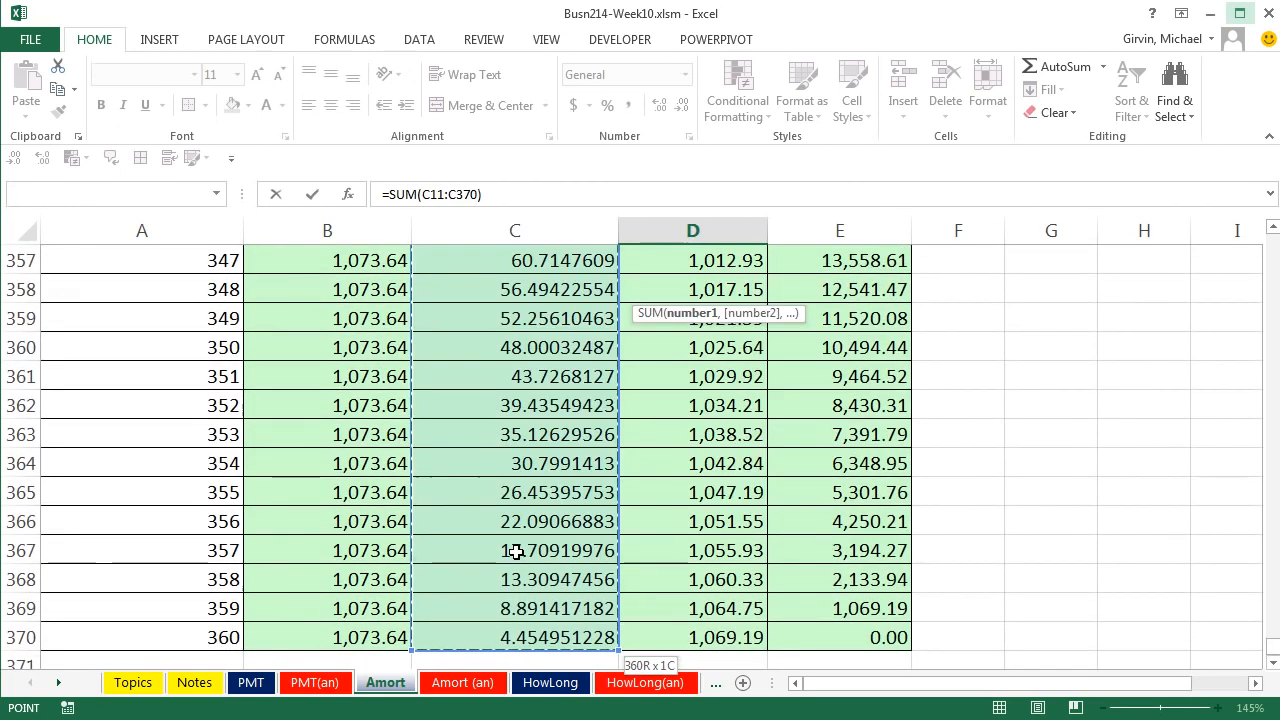
key(shift+Return)
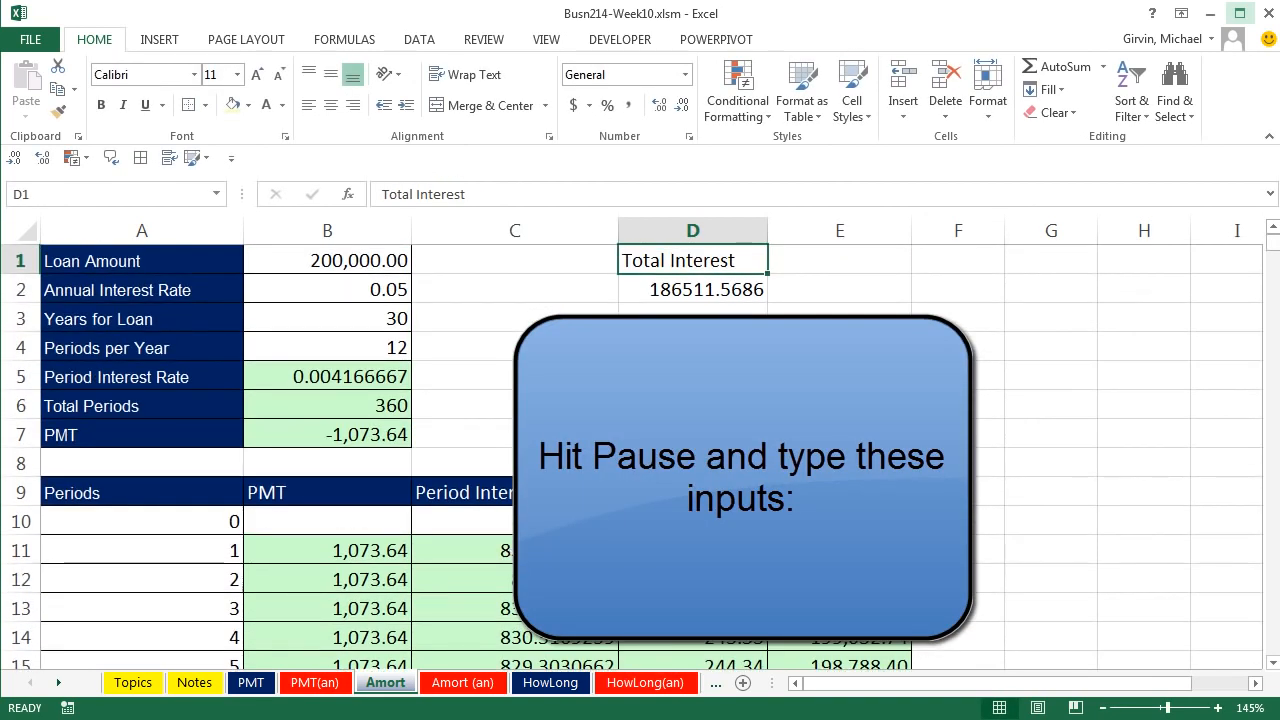
Step: Copy the formatting of the Loan Amount label in A1 to the Total Interest label in D1
click(708, 282)
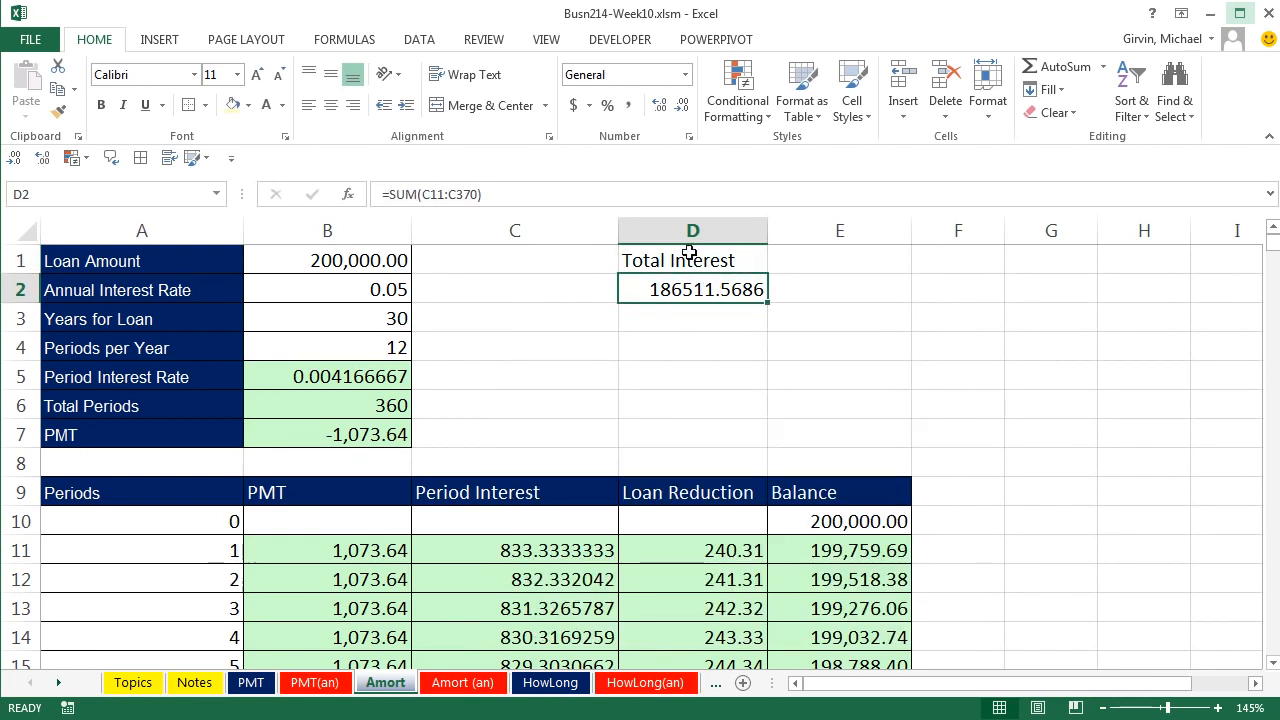
click(690, 256)
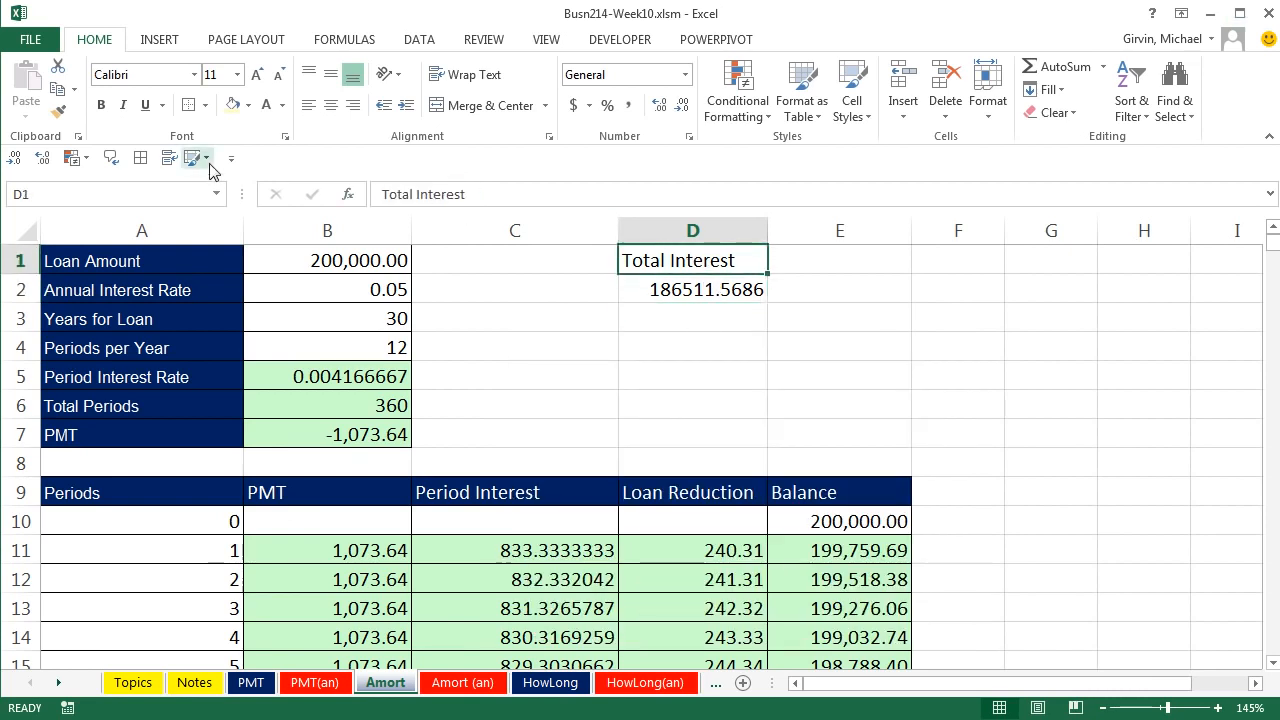
click(188, 256)
click(58, 112)
click(693, 260)
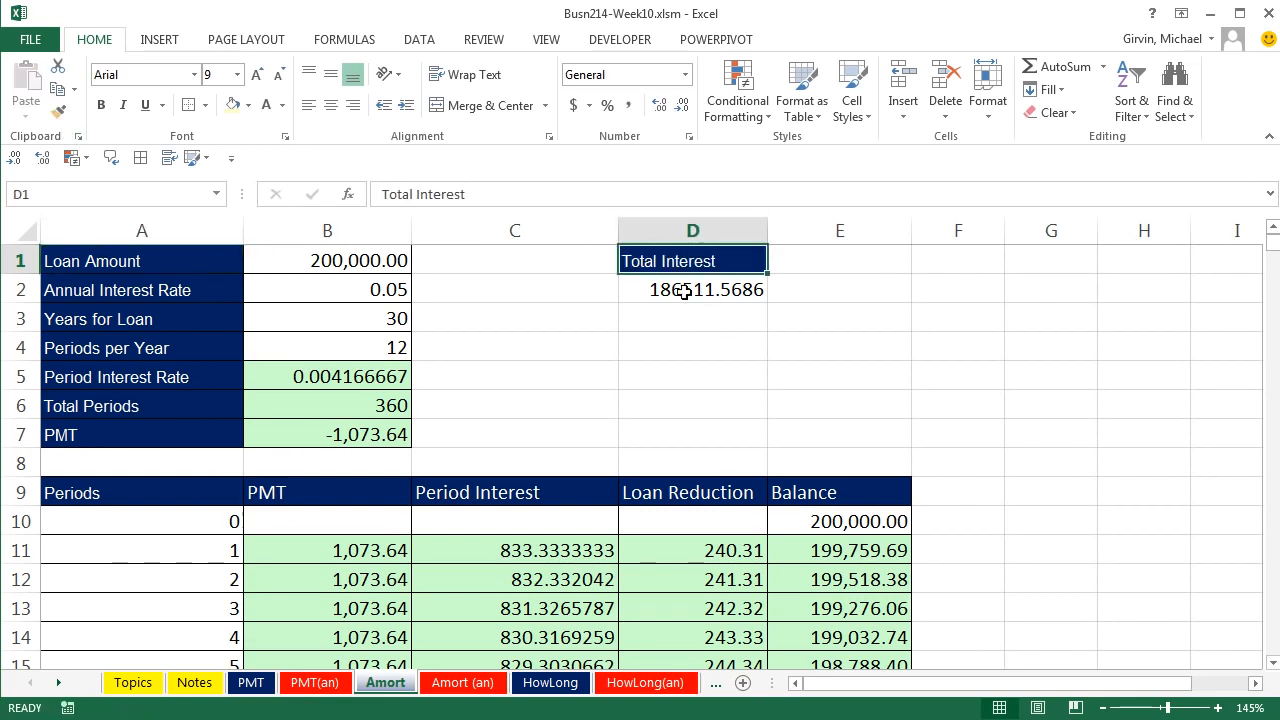
Step: Fill the total in D2 with the recent light green color and add borders to D1:D2
click(650, 286)
click(248, 105)
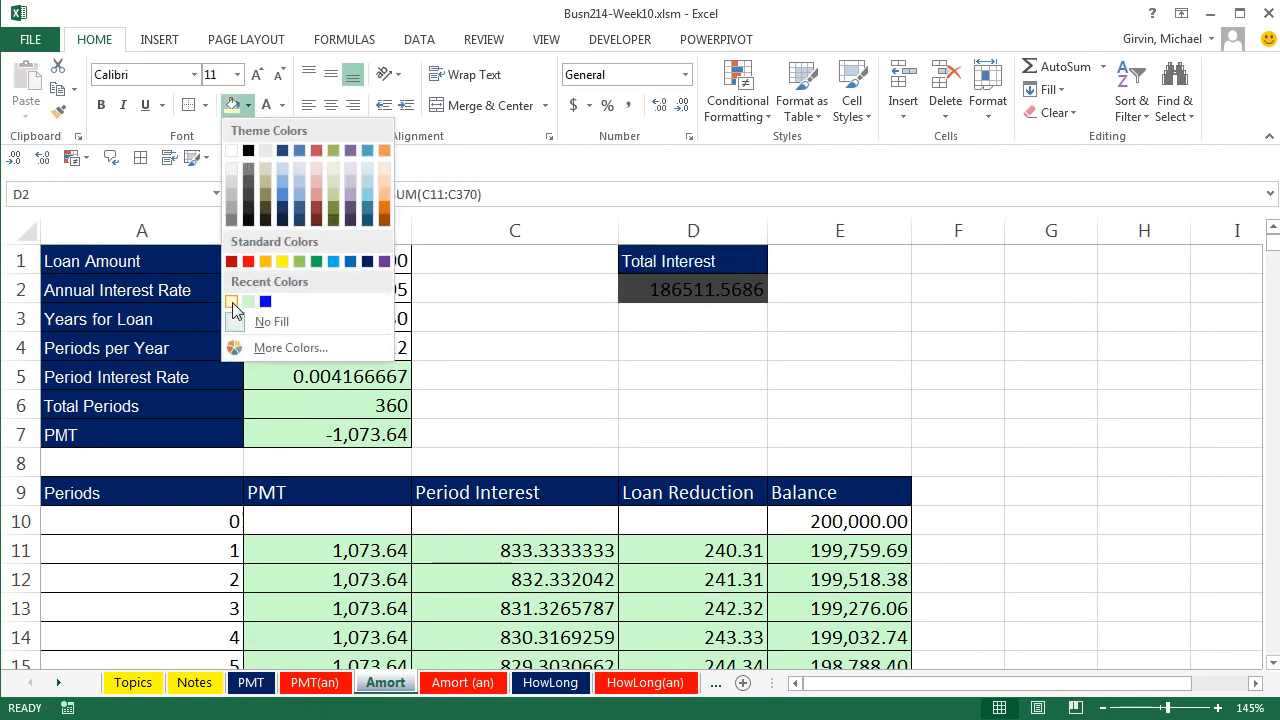
click(248, 301)
drag(628, 258, 632, 290)
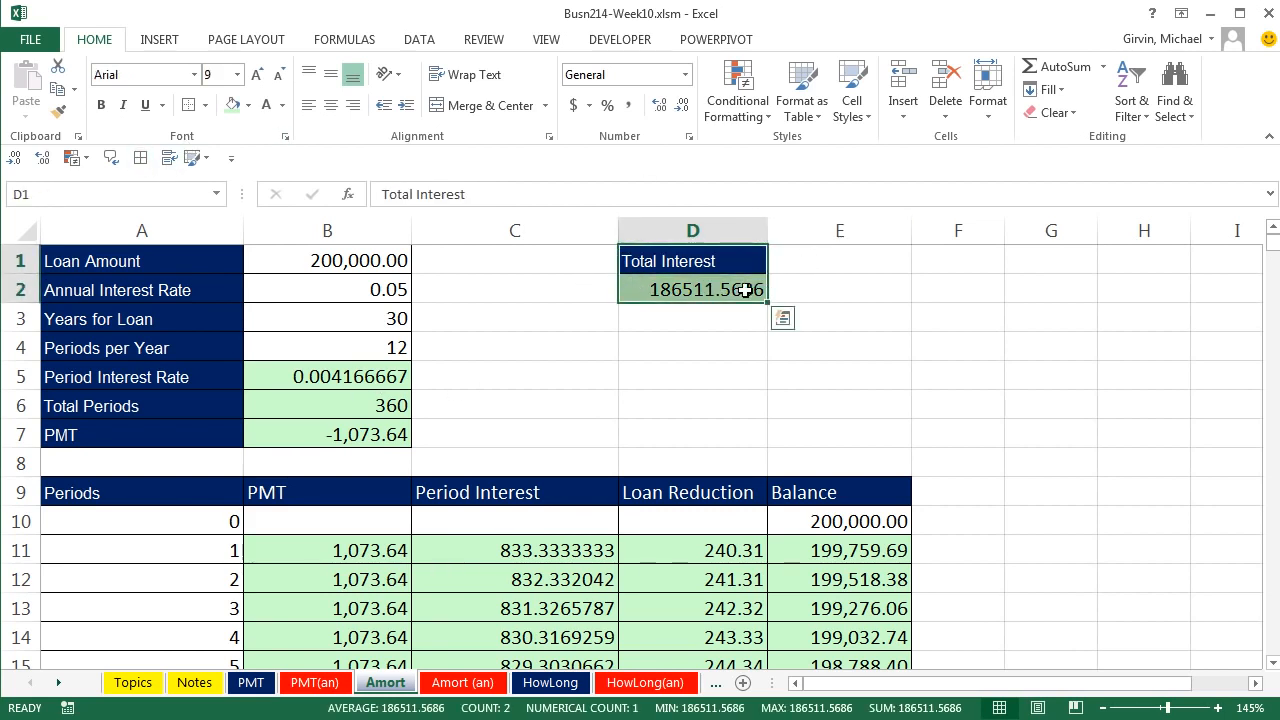
click(820, 264)
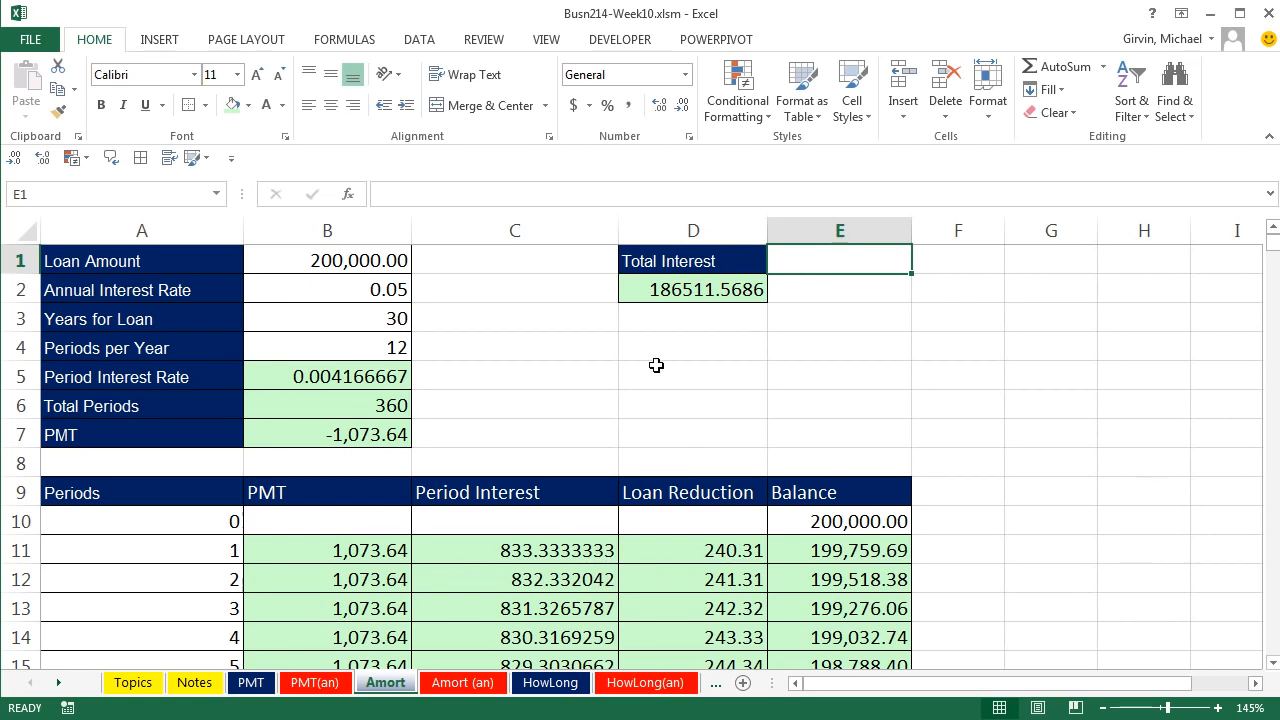
Step: Copy the Total Interest block D1:D3 and paste it starting at E1
drag(700, 258, 711, 304)
key(ctrl+c)
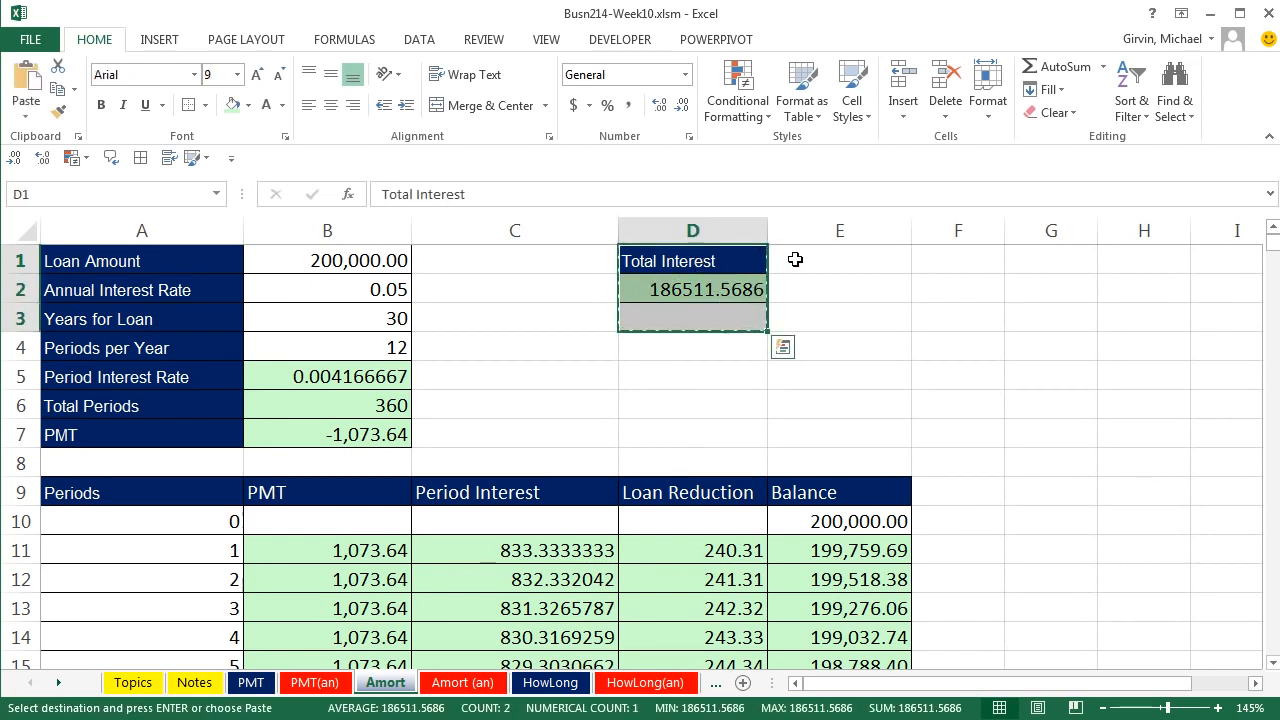
click(794, 258)
key(ctrl+v)
Step: Replace the formula in E2 with a CUMIPMT function using rate B5, nper B6 and pv B1
click(857, 290)
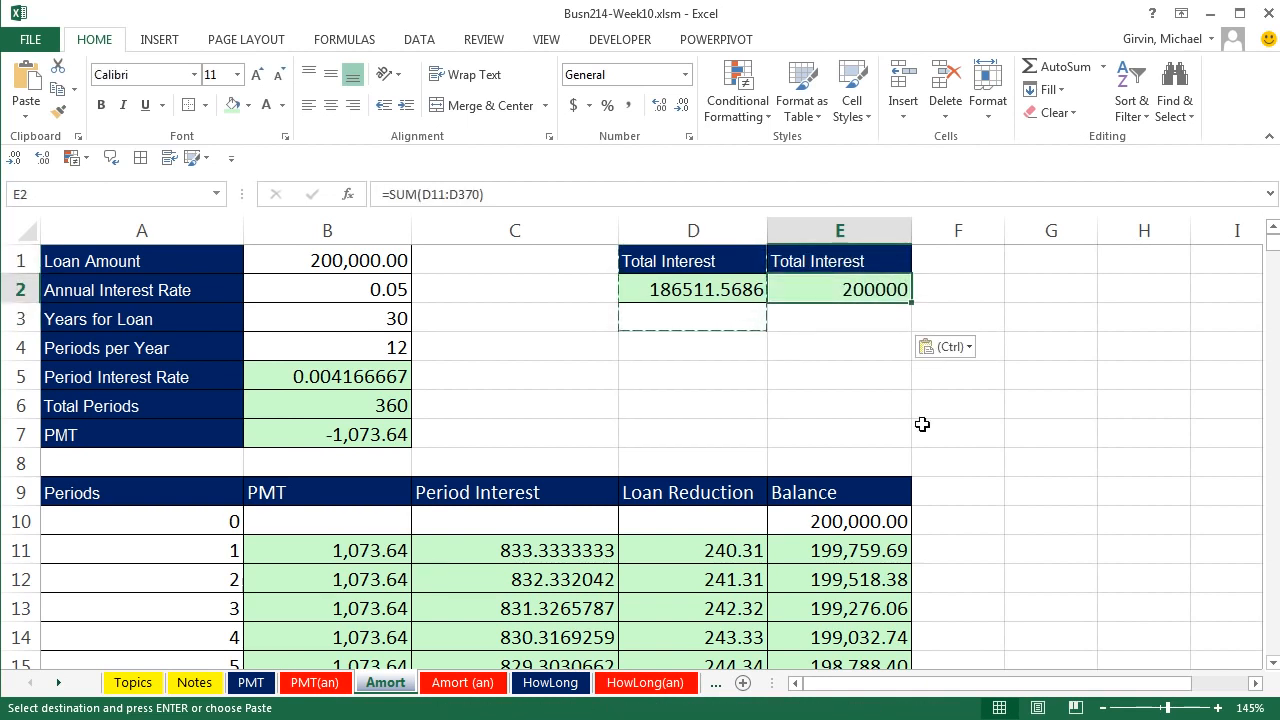
text(=cum)
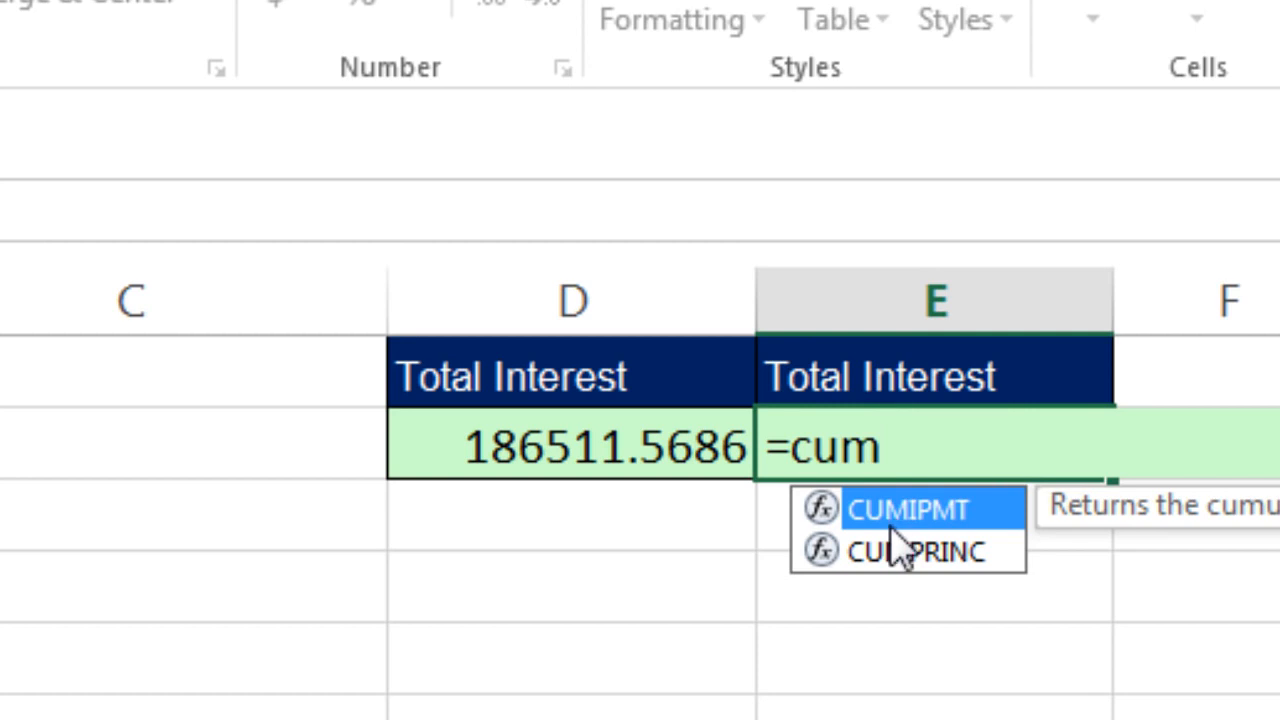
double_click(913, 515)
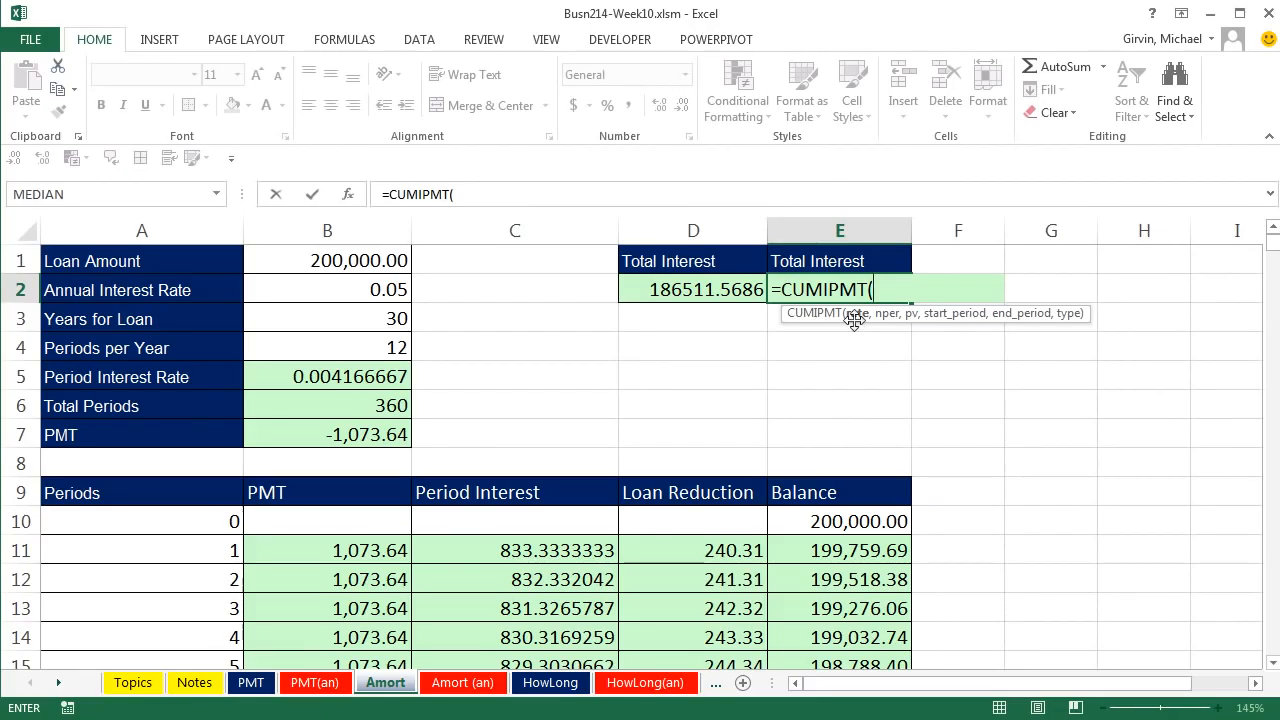
click(370, 377)
text(,)
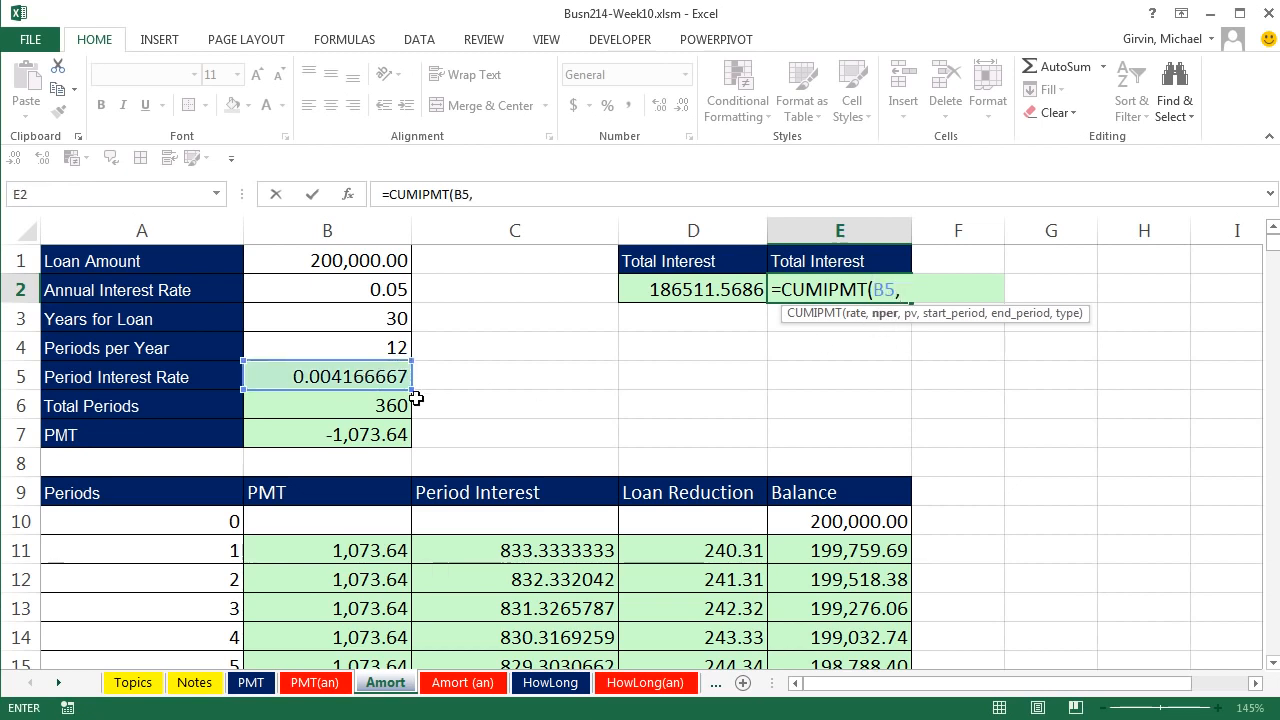
click(345, 407)
text(,)
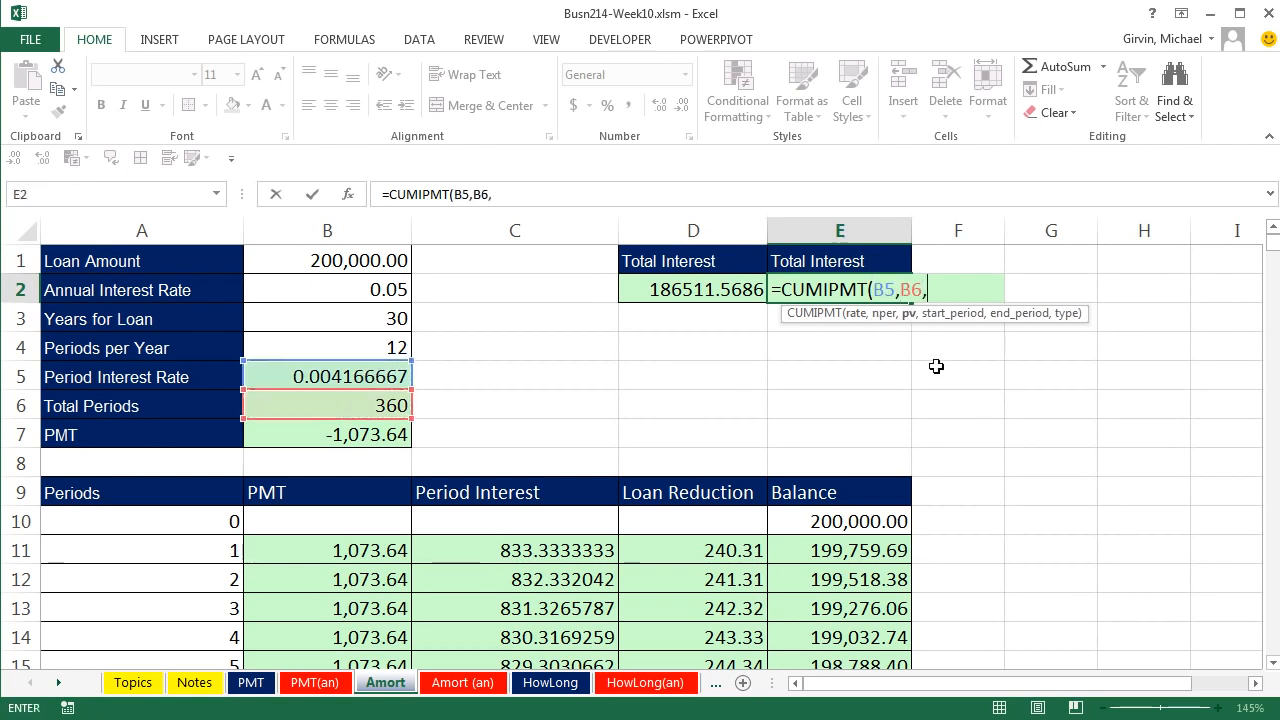
click(352, 263)
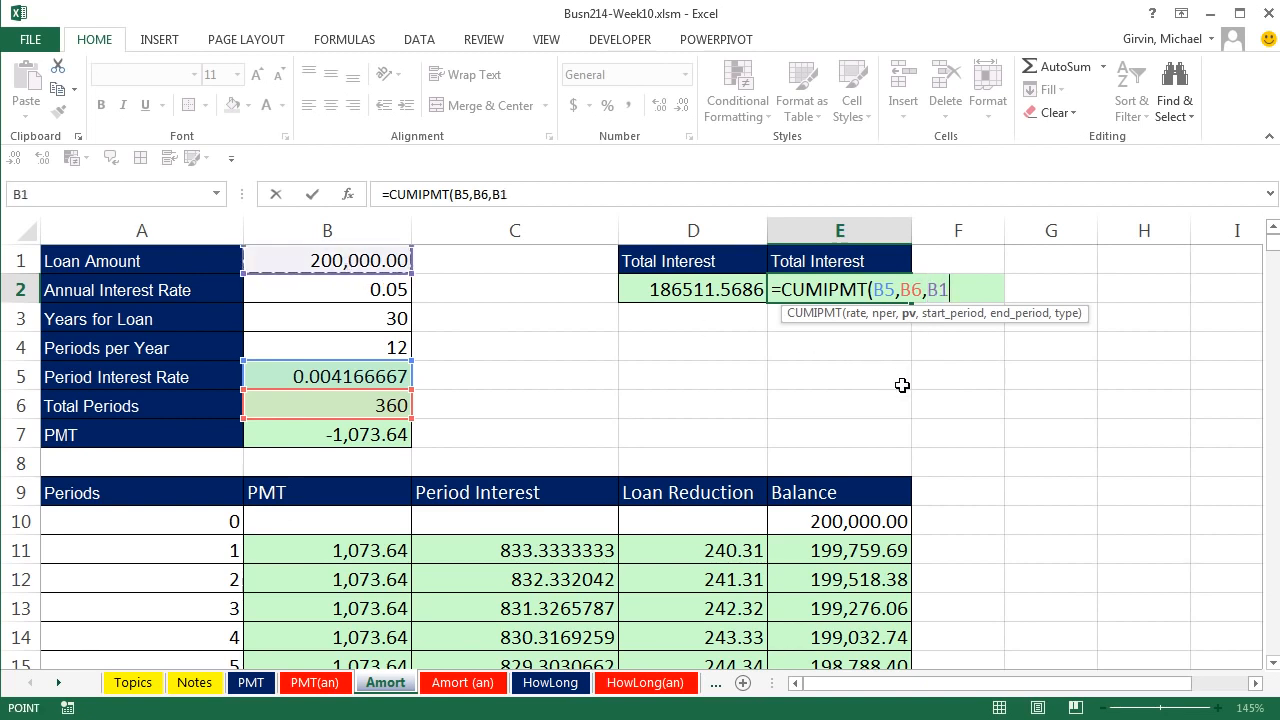
text(,)
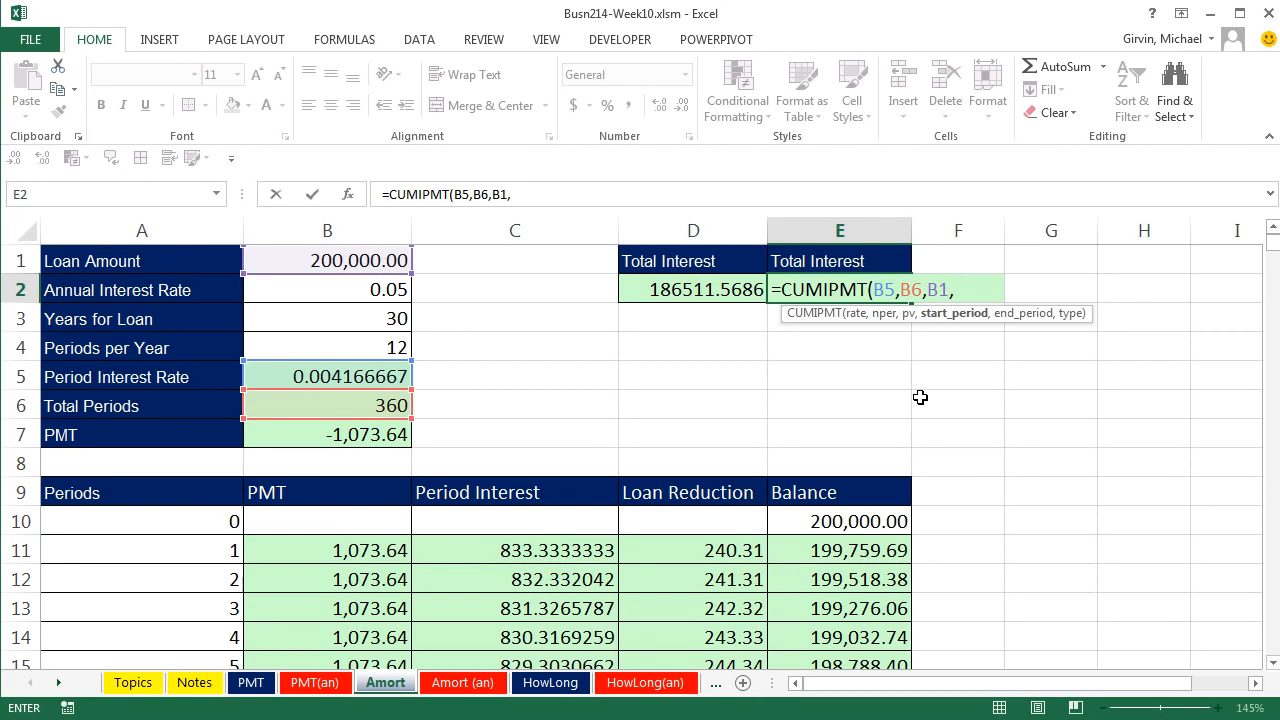
Step: Complete the CUMIPMT formula in E2 with start period 1, end period B6 and type 0, and review it
text(1,)
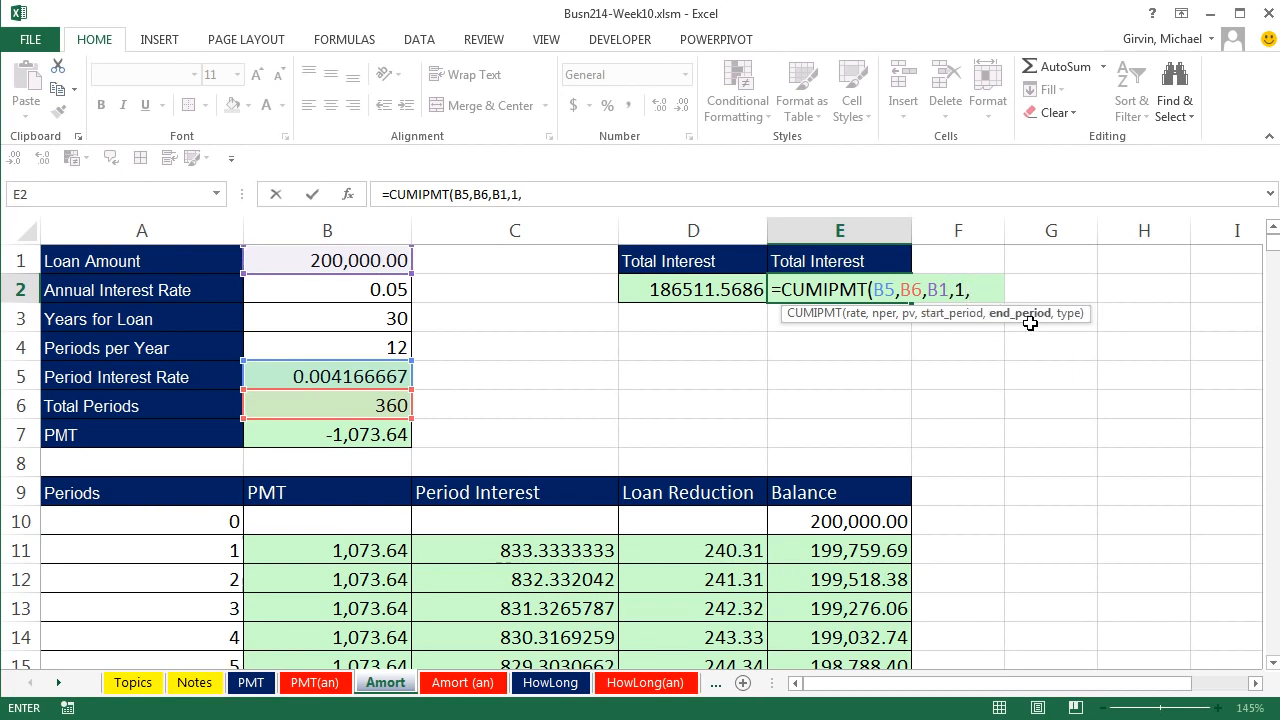
click(380, 406)
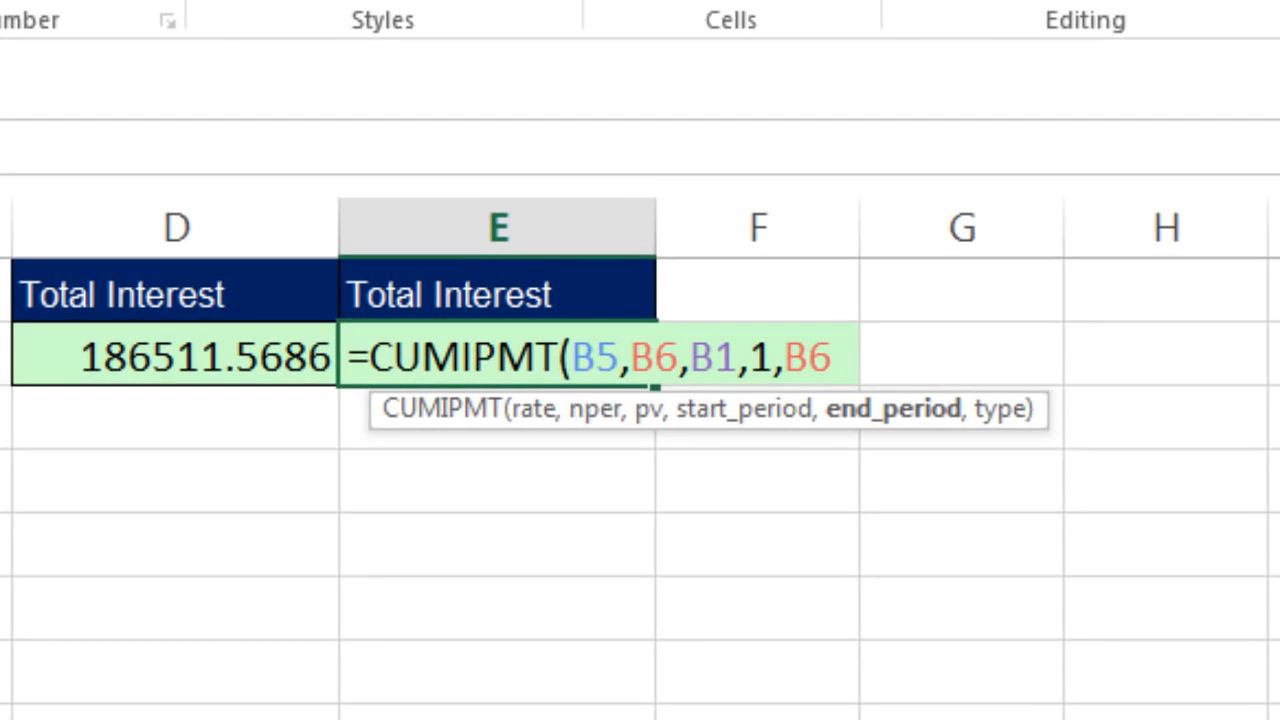
text(,)
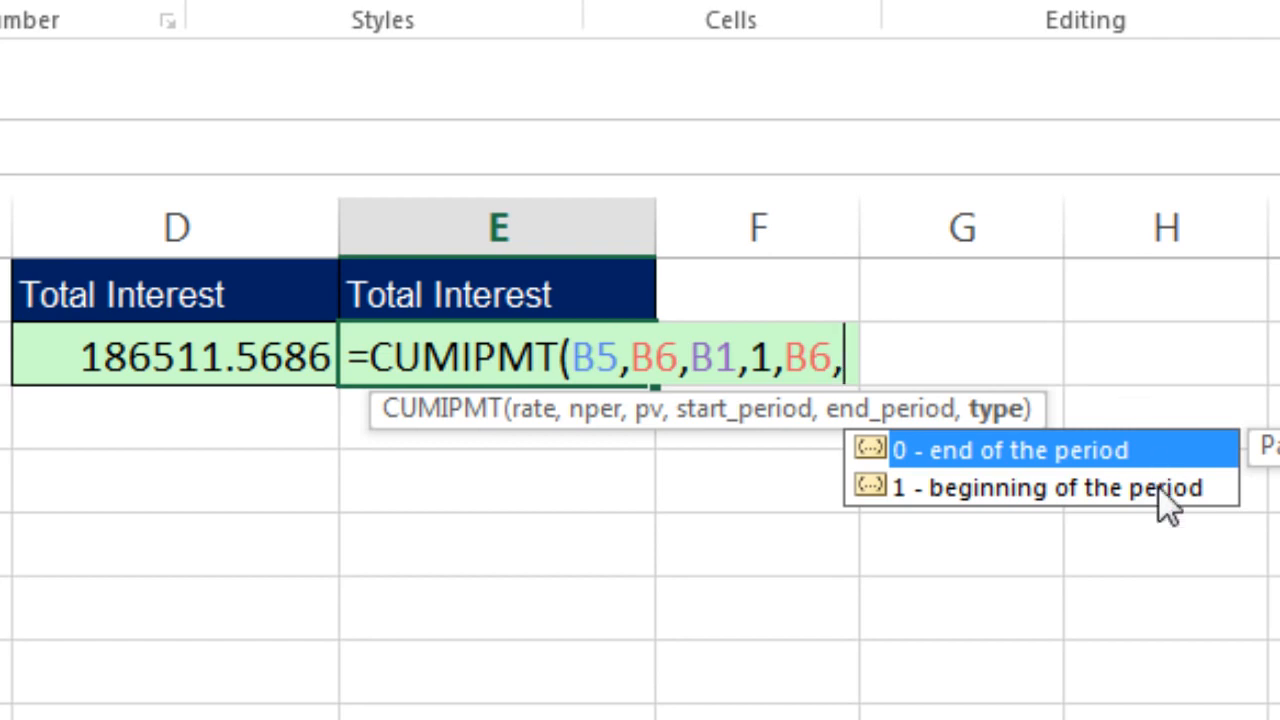
double_click(982, 450)
text())
key(Return)
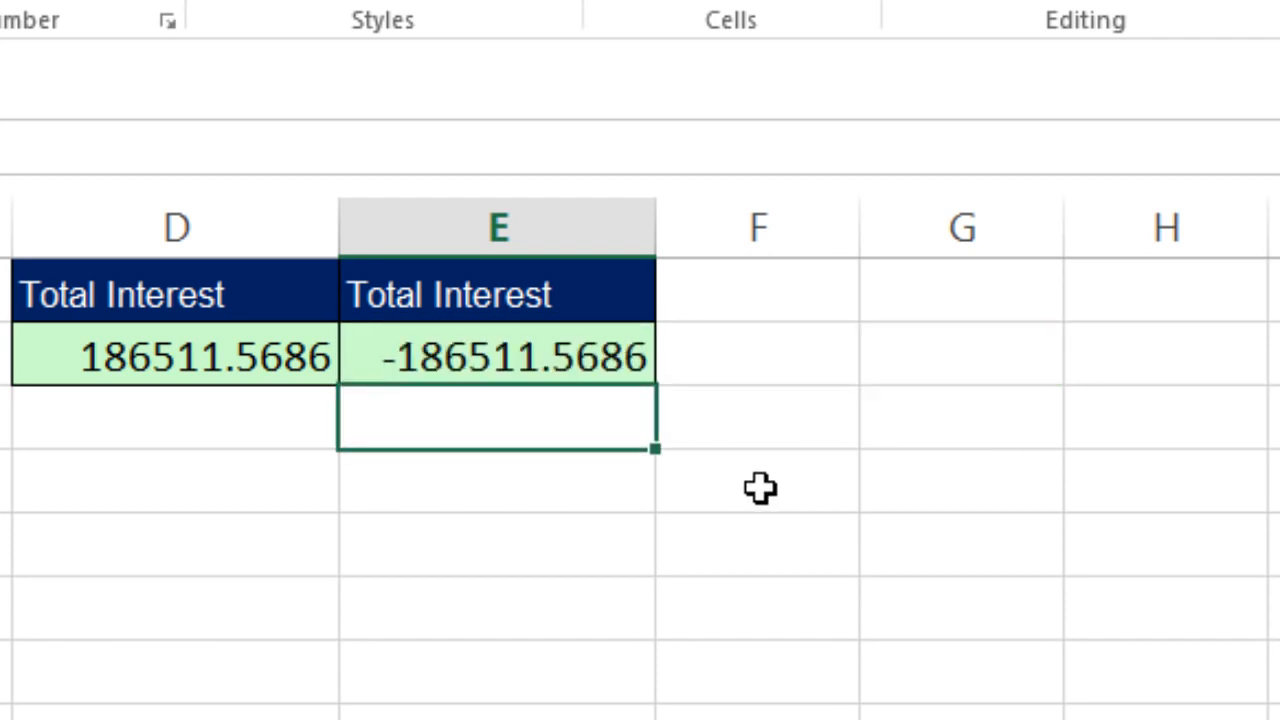
double_click(451, 356)
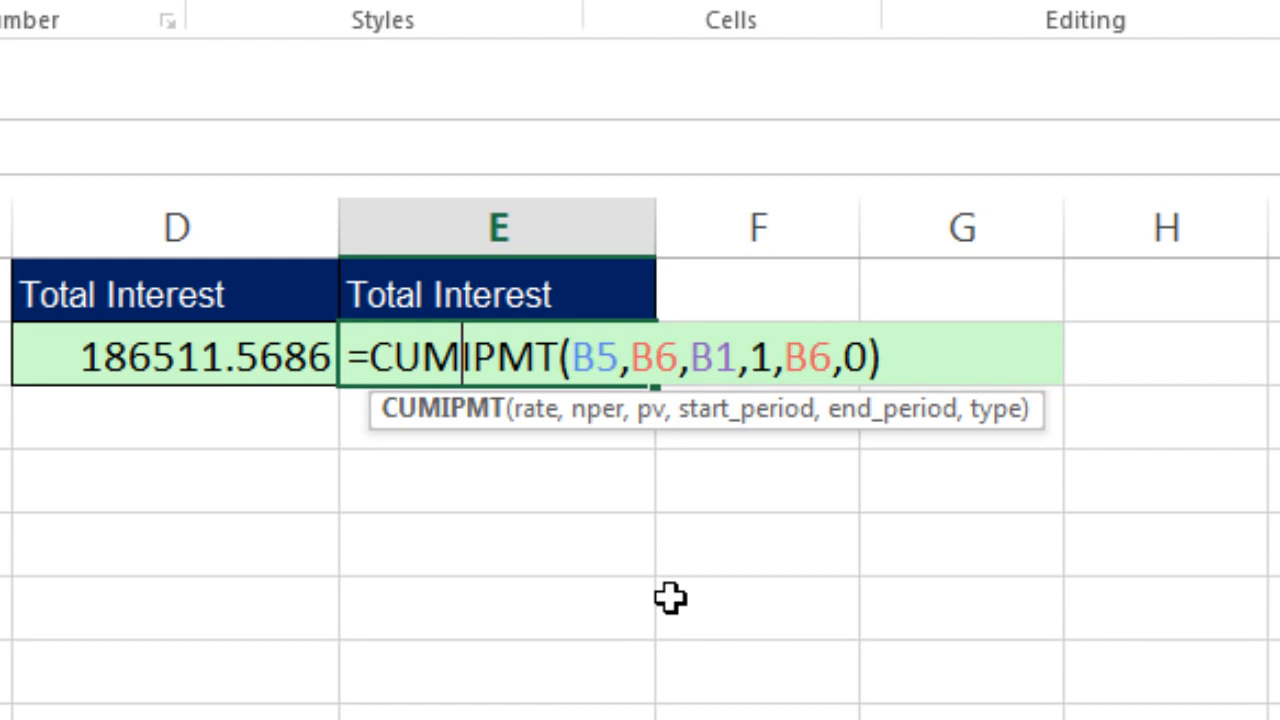
key(Escape)
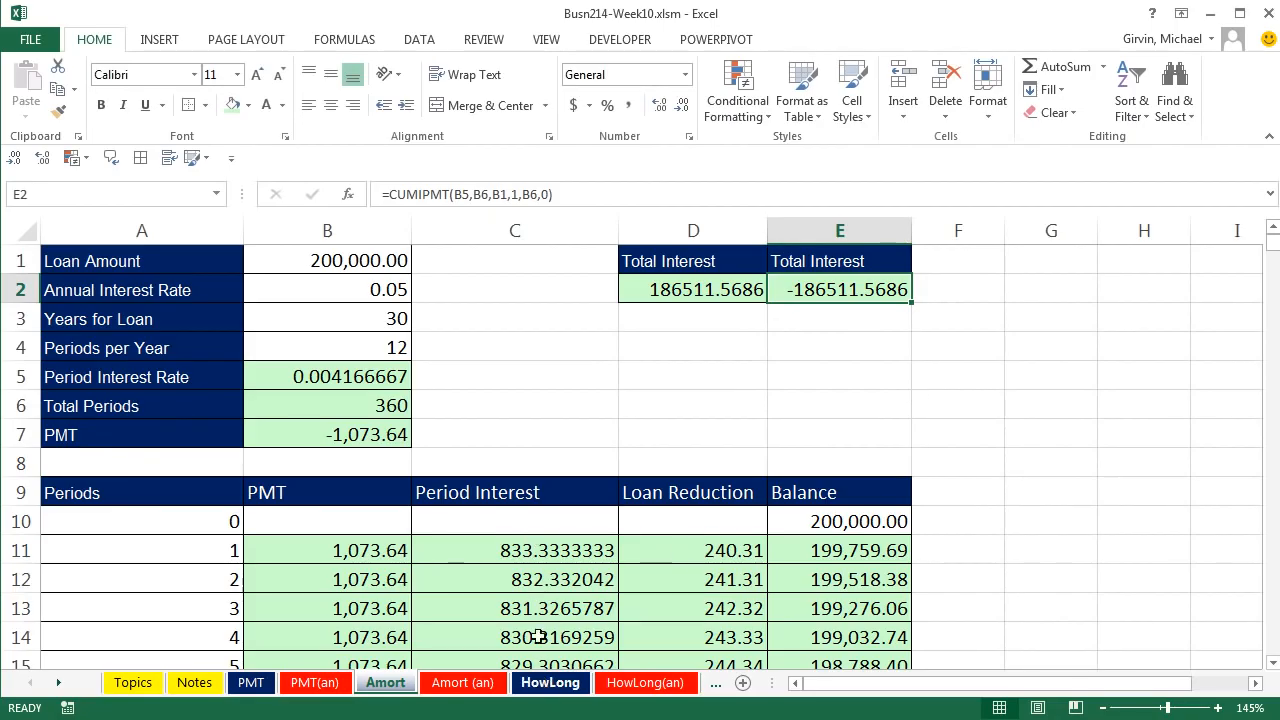
Step: Open the HowLong sheet and review the credit card balance in B2 and the minimum monthly payment in B5
click(546, 690)
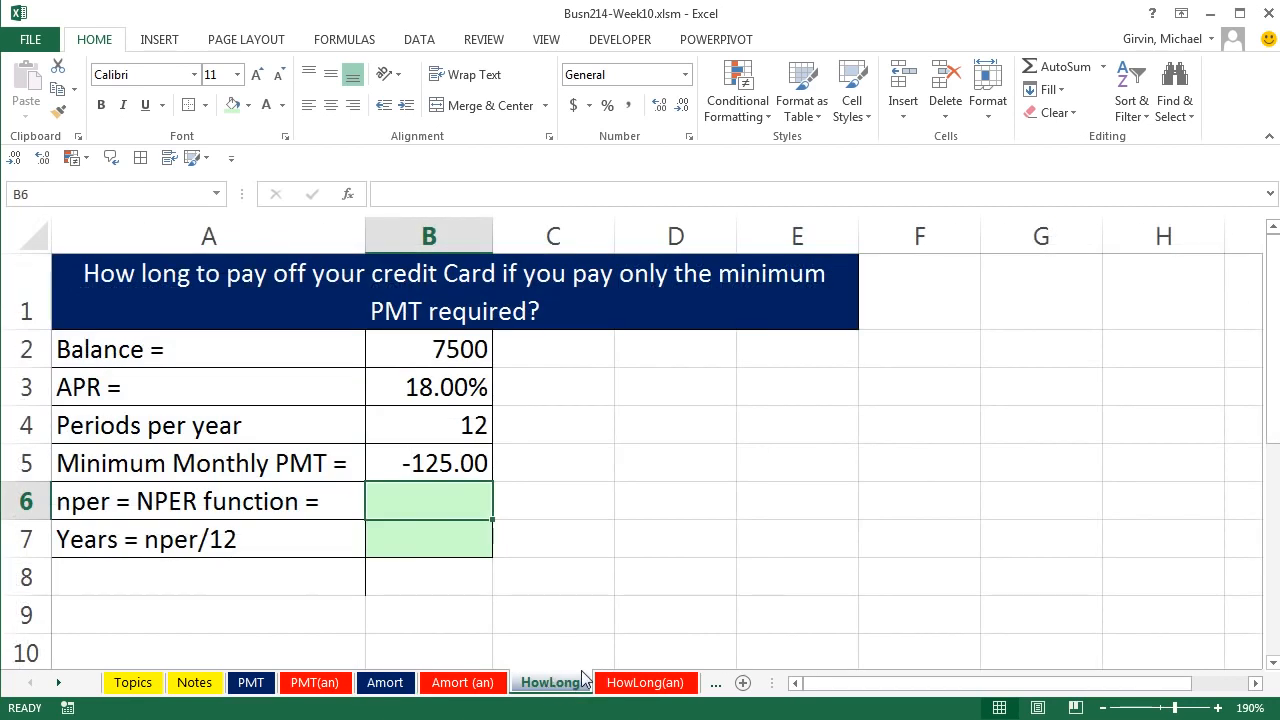
click(459, 357)
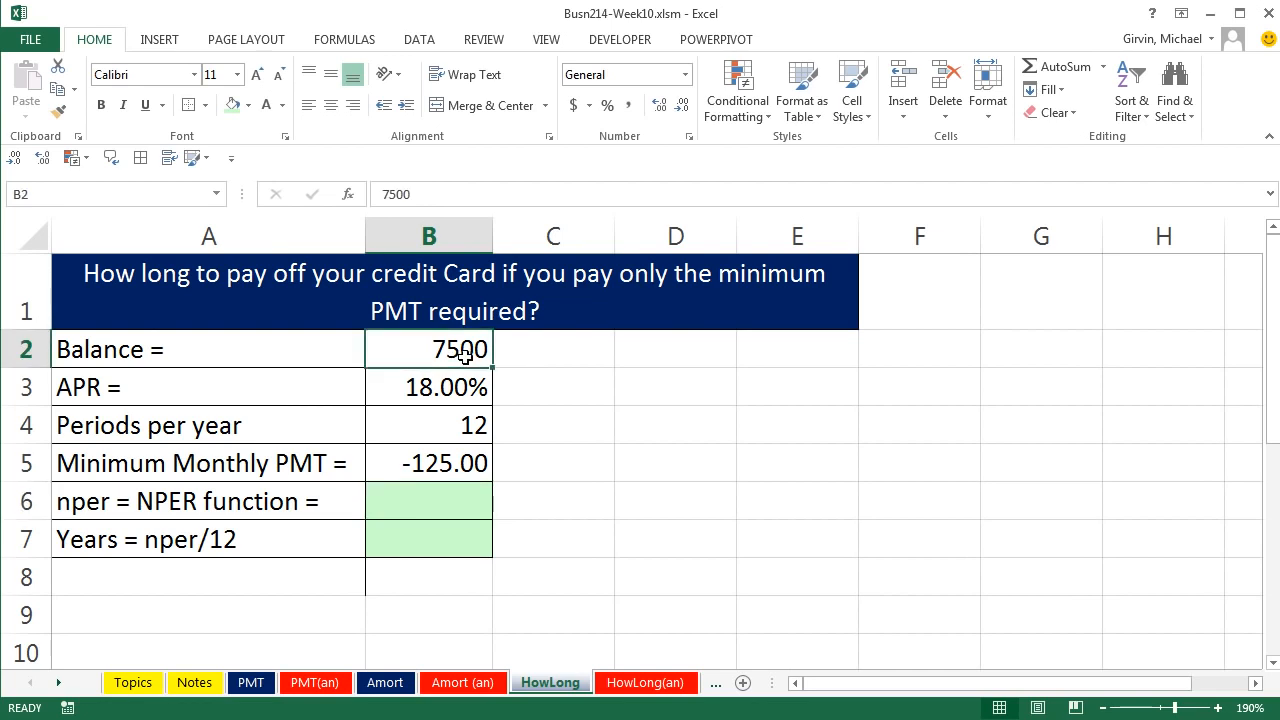
click(456, 463)
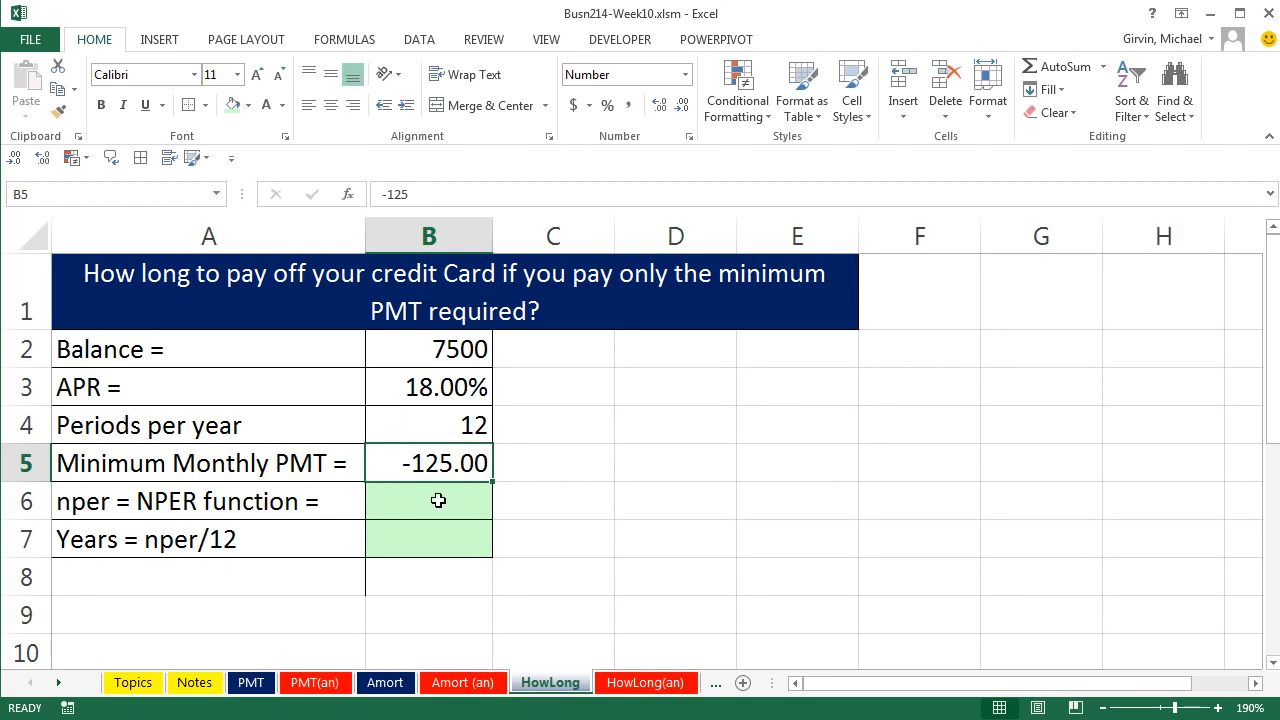
click(470, 351)
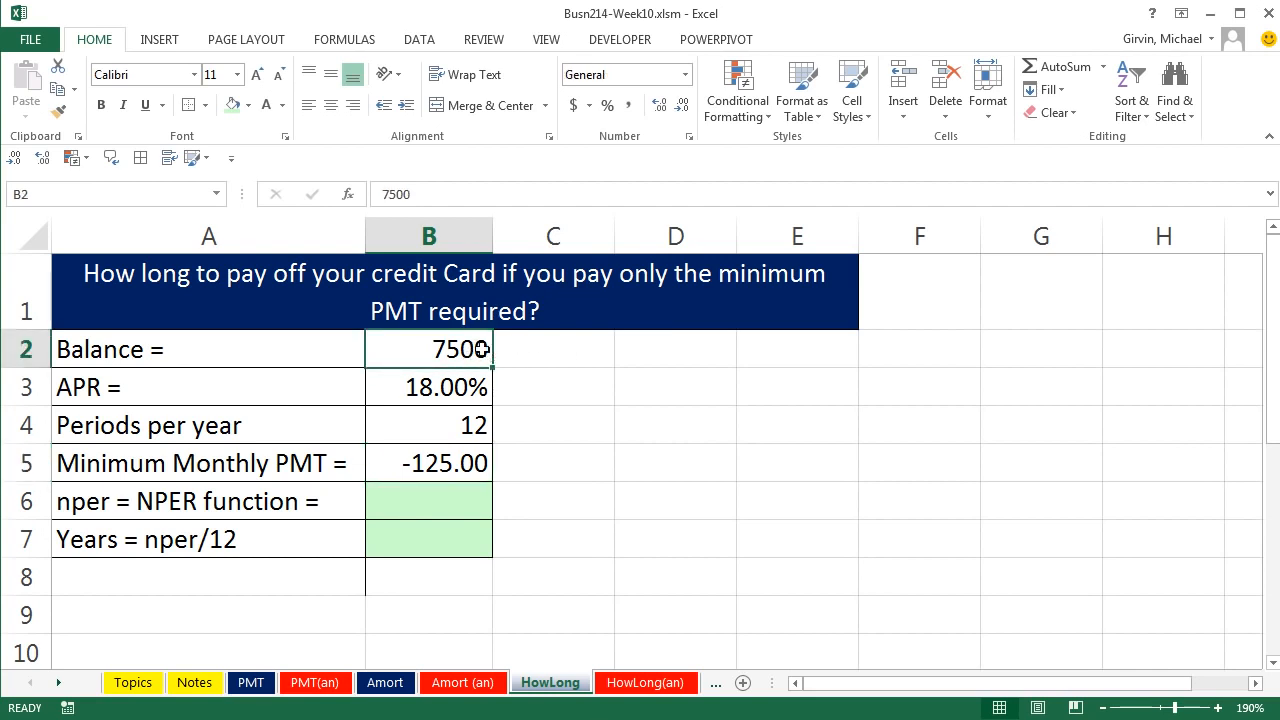
click(467, 463)
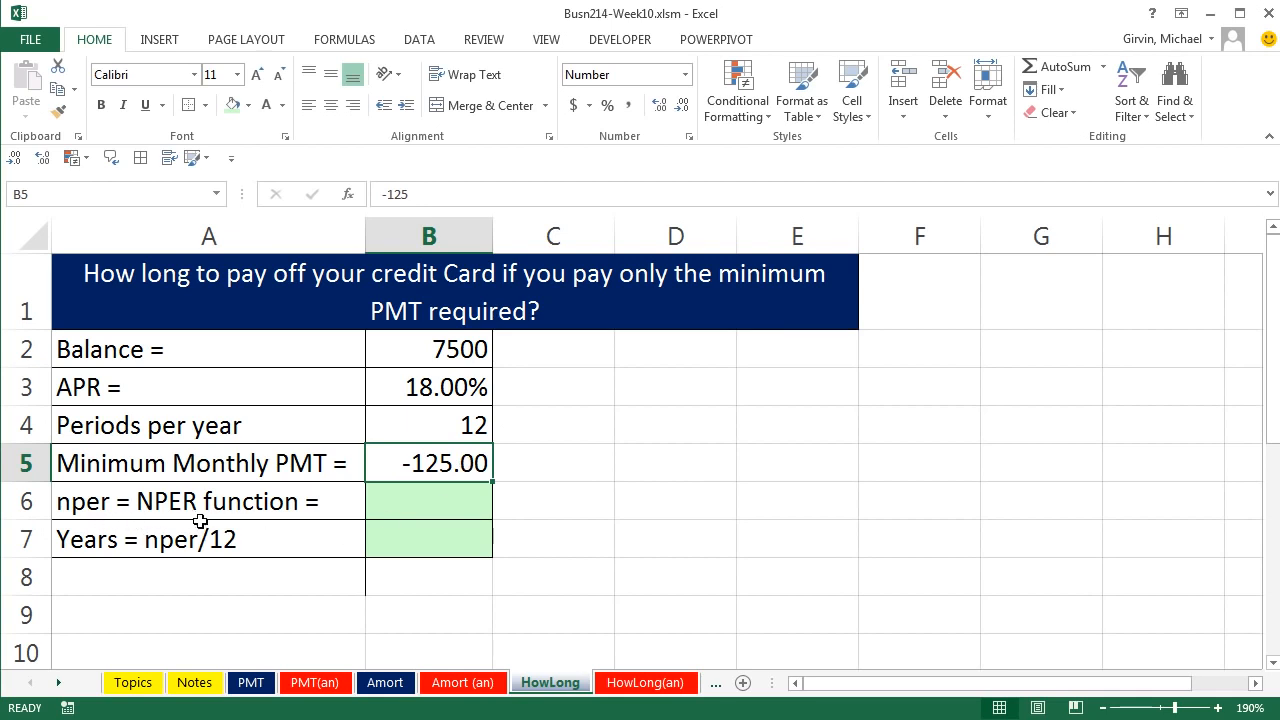
Step: Start an NPER function in B6 with the APR in B3 divided by the periods per year in B4 as the rate
click(423, 510)
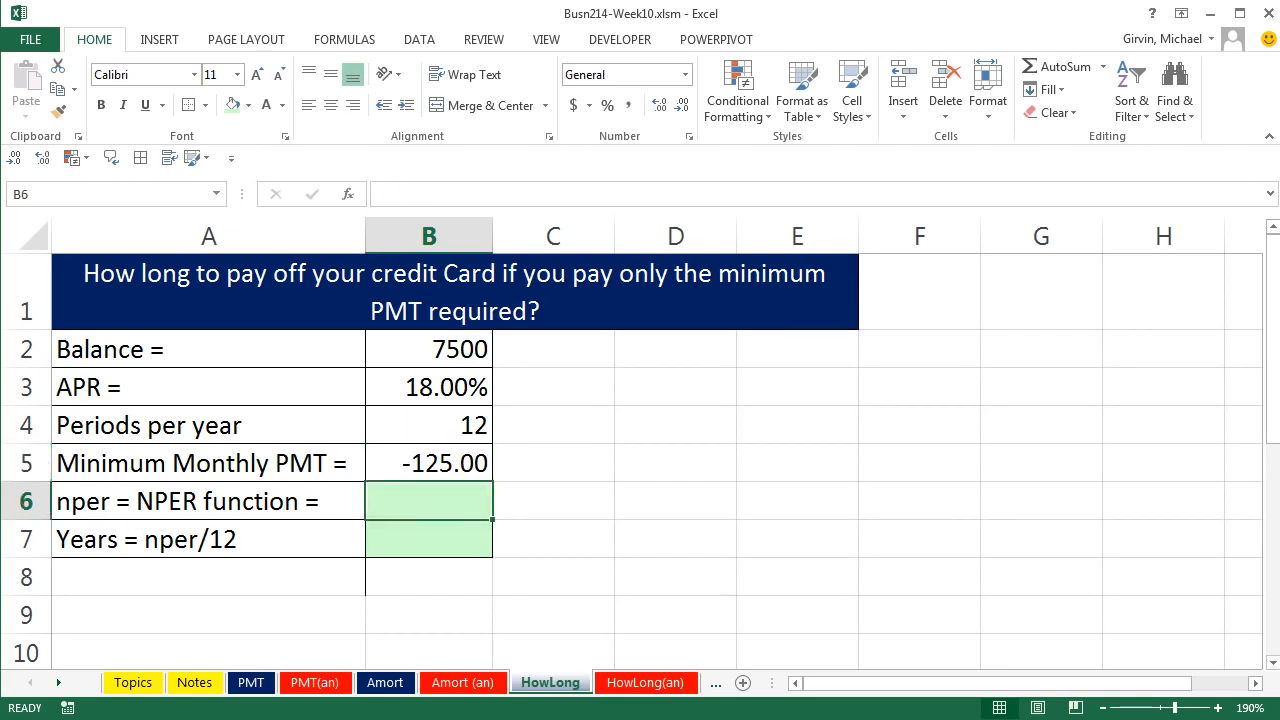
text(=np)
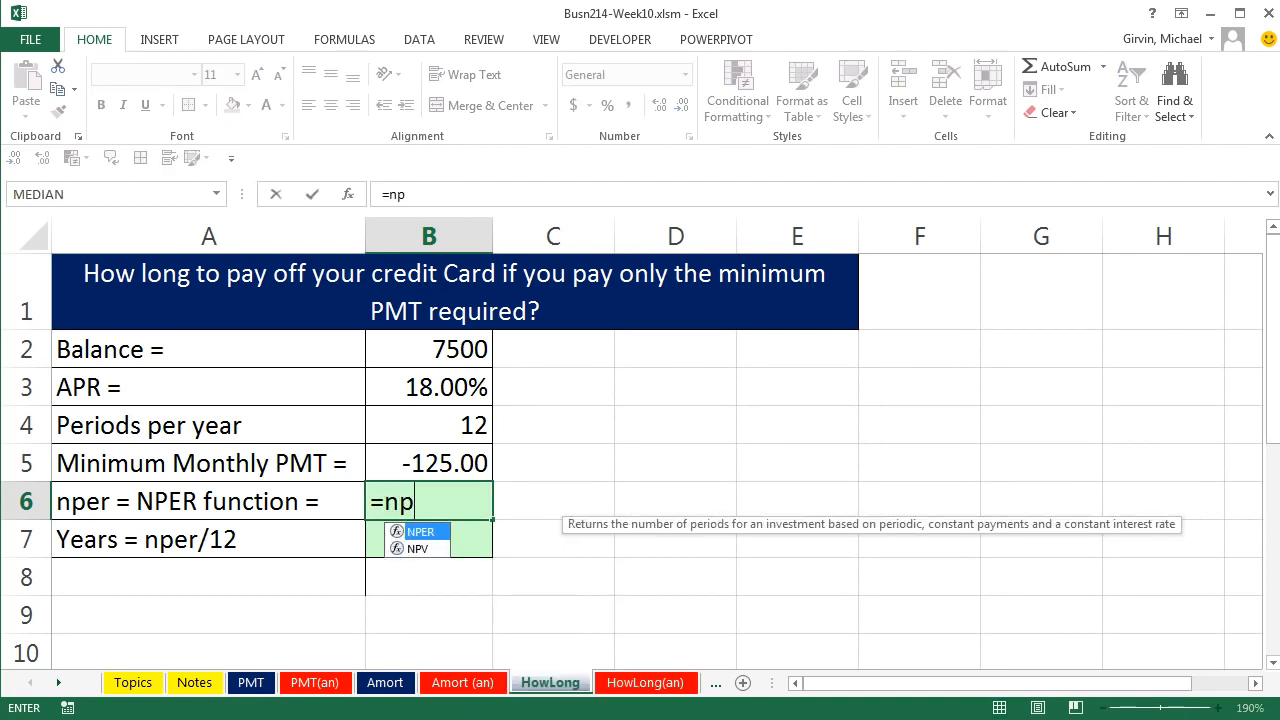
key(Tab)
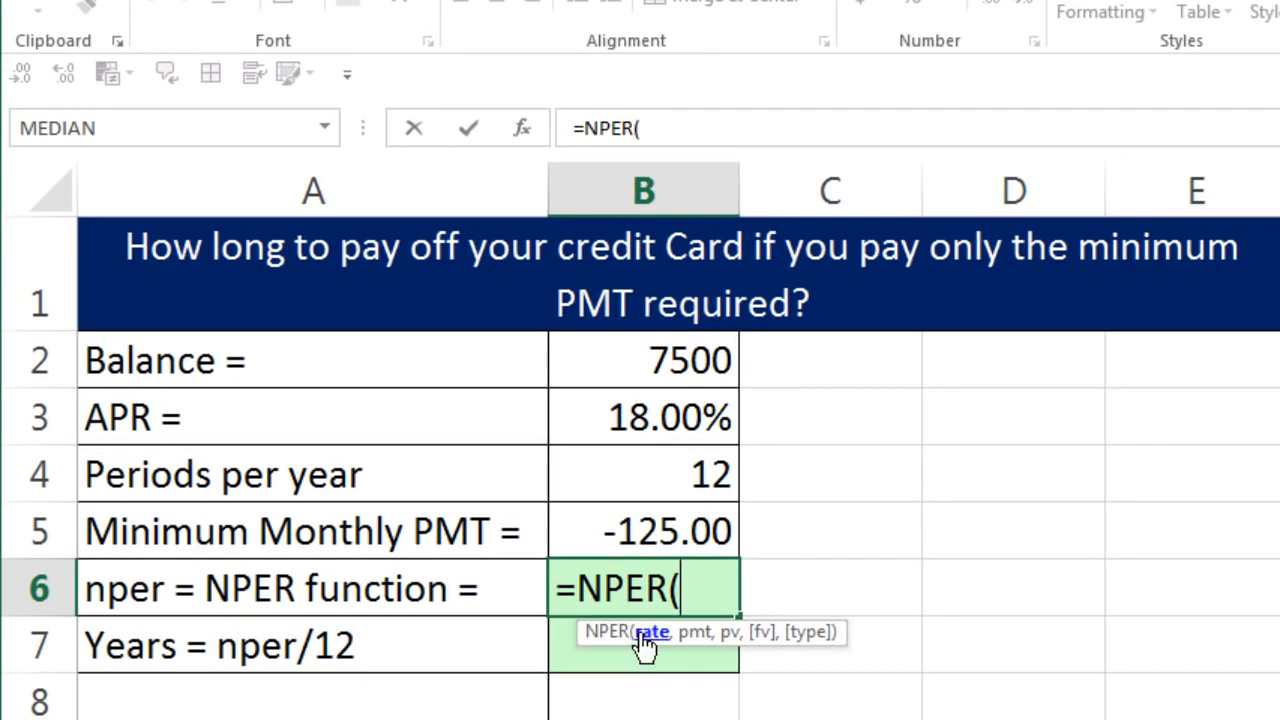
click(669, 414)
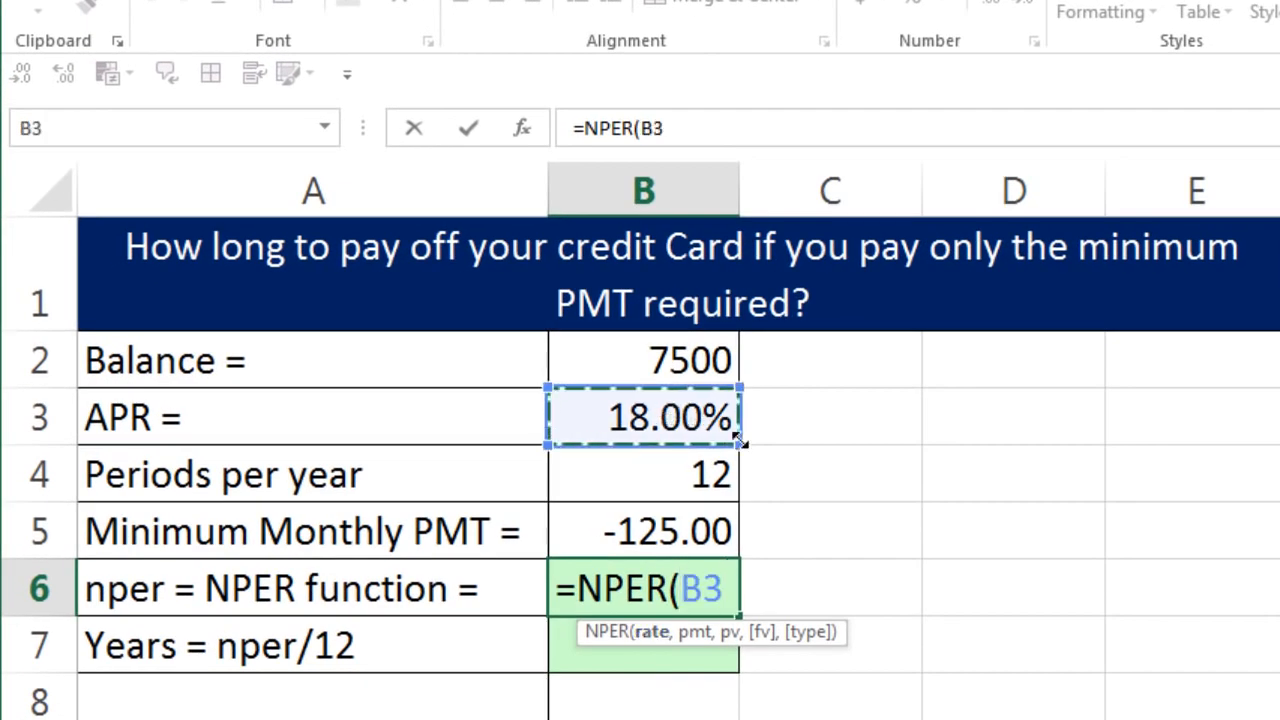
text(/)
click(654, 474)
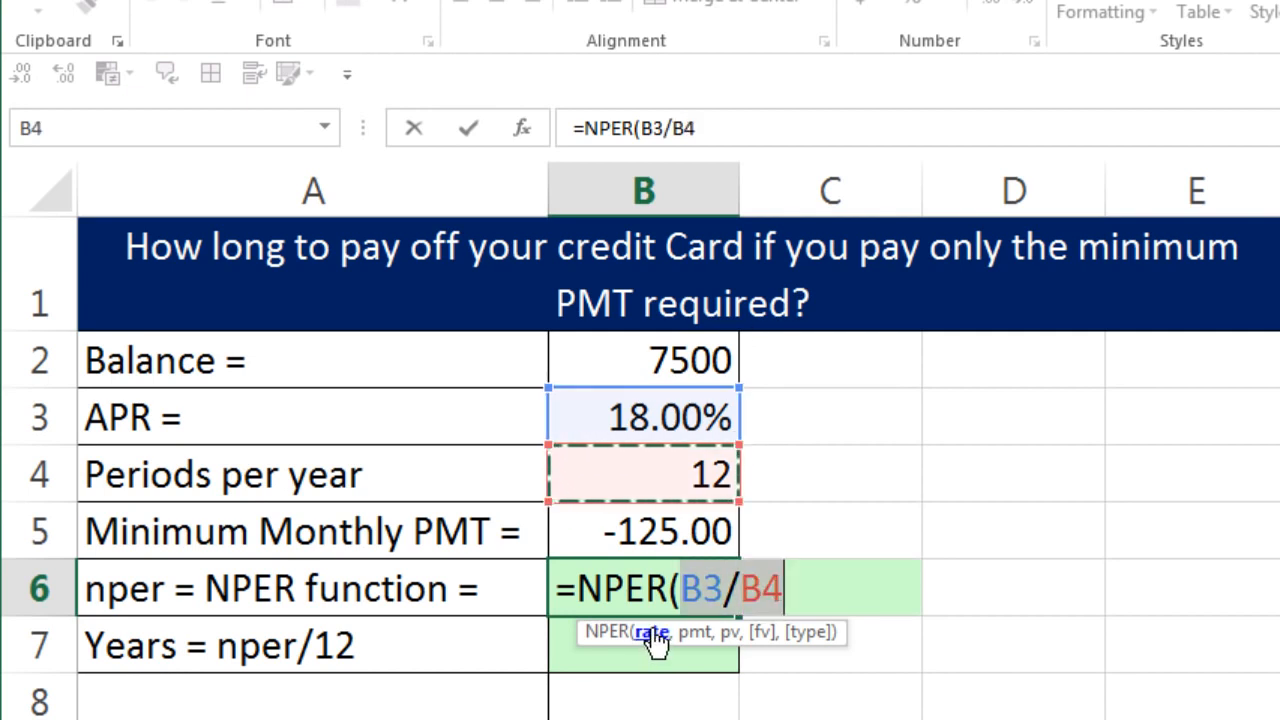
click(806, 590)
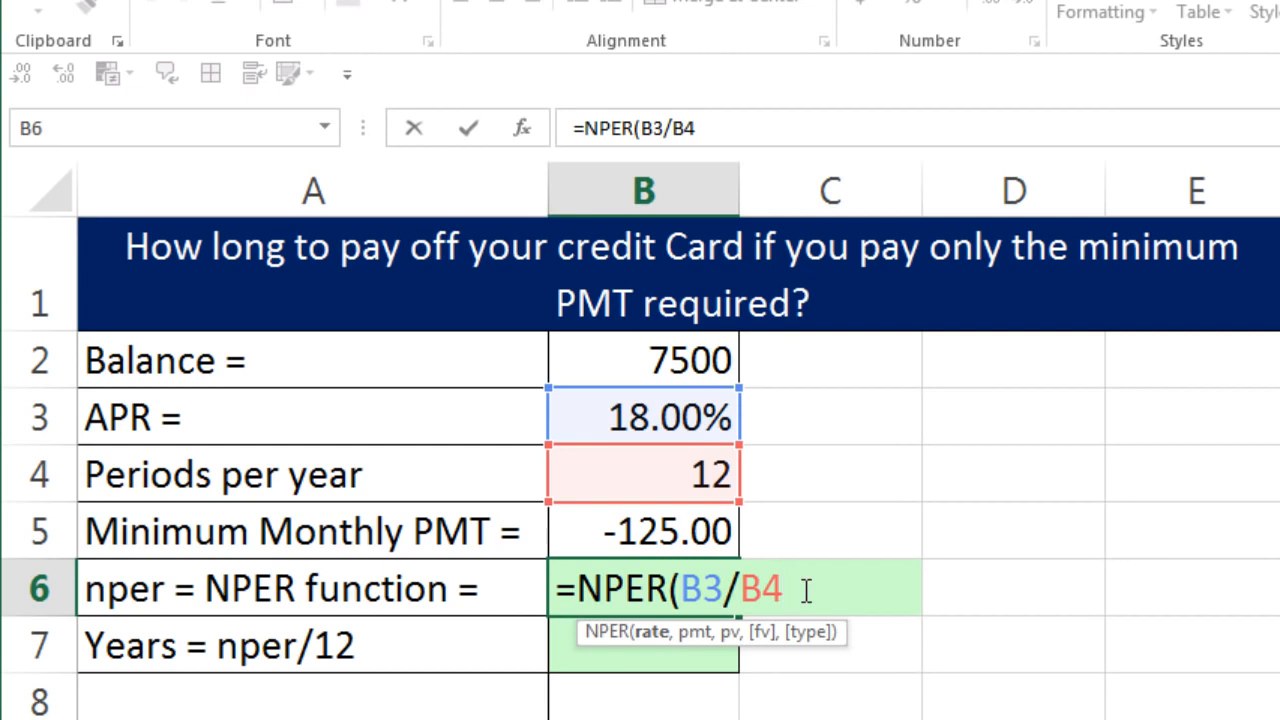
text(,)
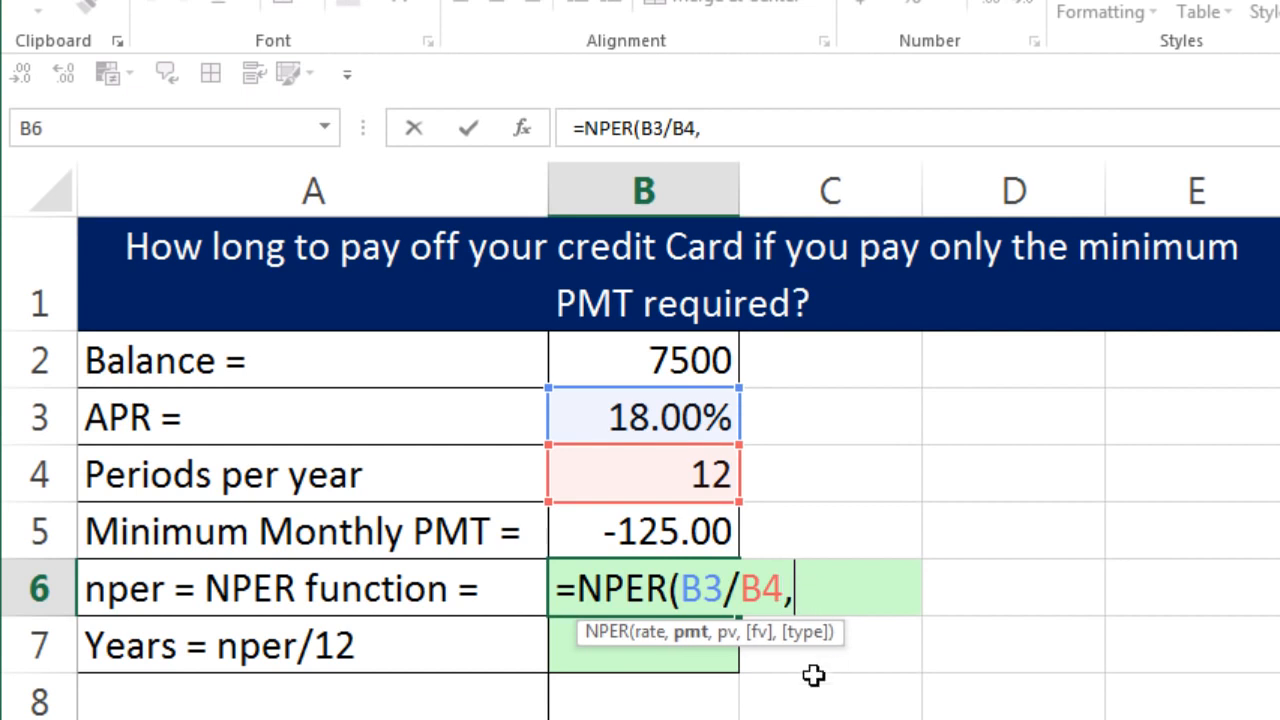
Step: Complete the NPER formula in B6 with the monthly payment B5 as pmt and the balance B2 as pv
click(664, 535)
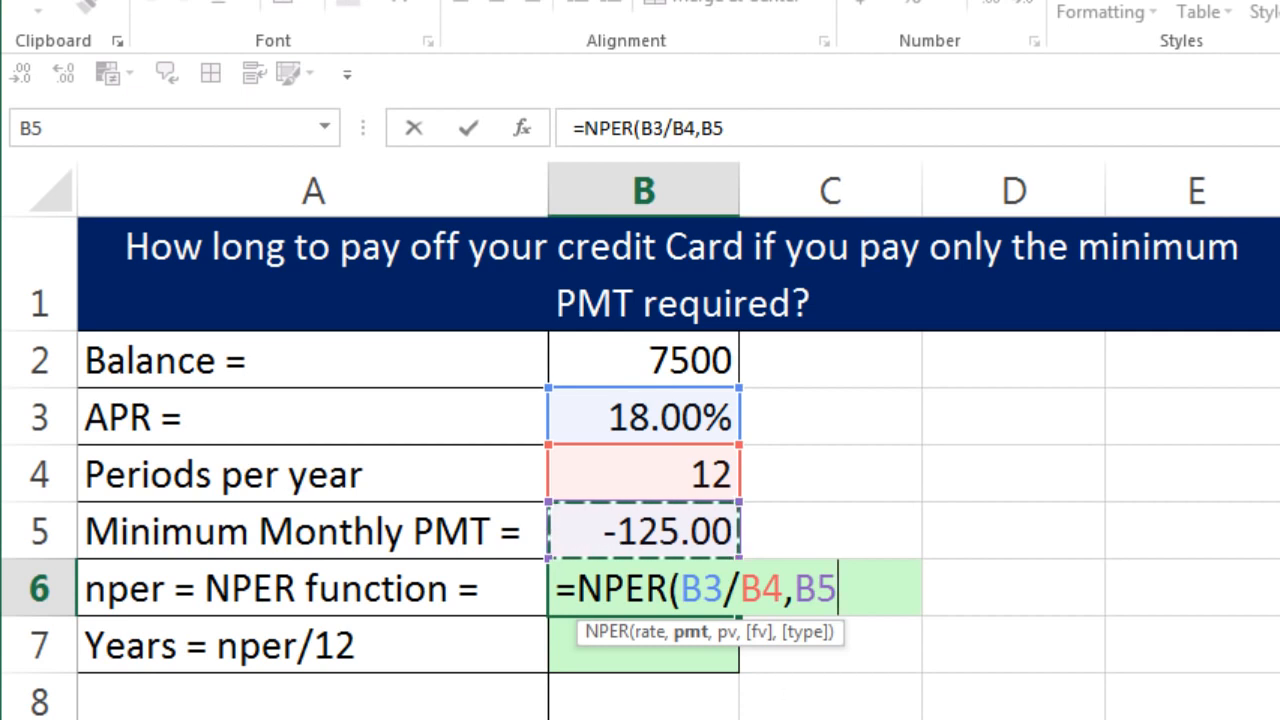
text(,)
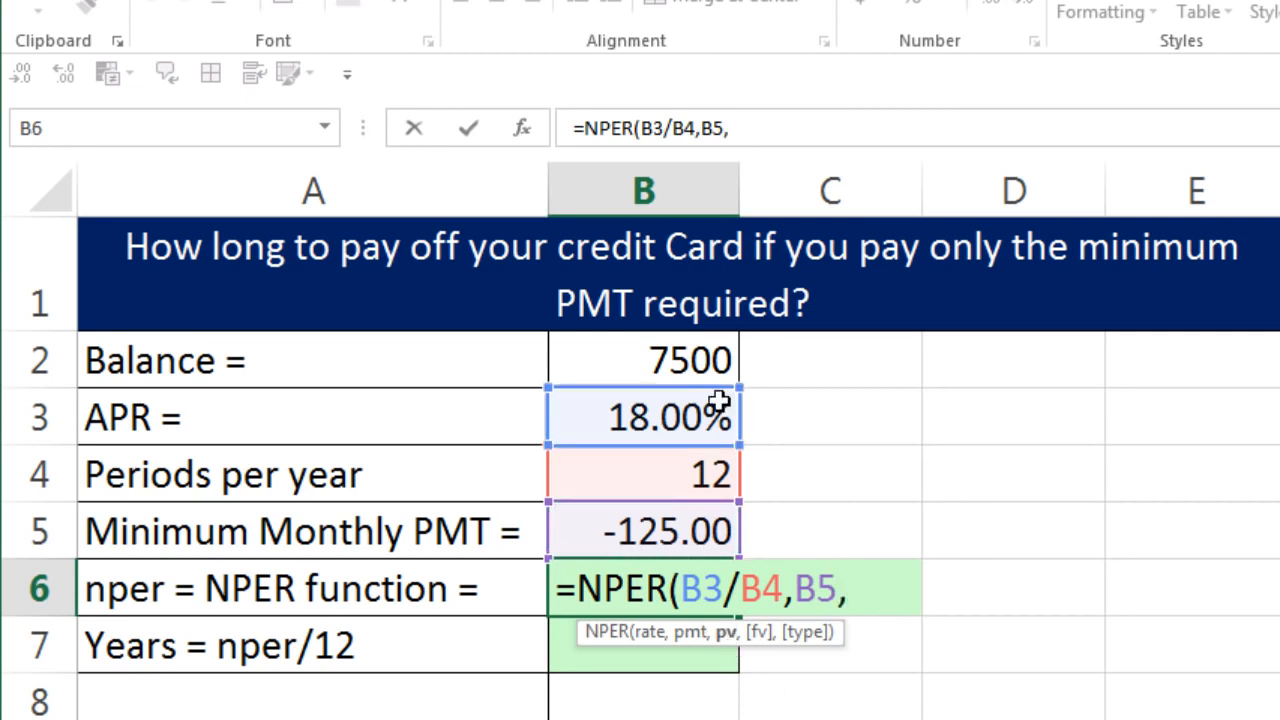
click(678, 367)
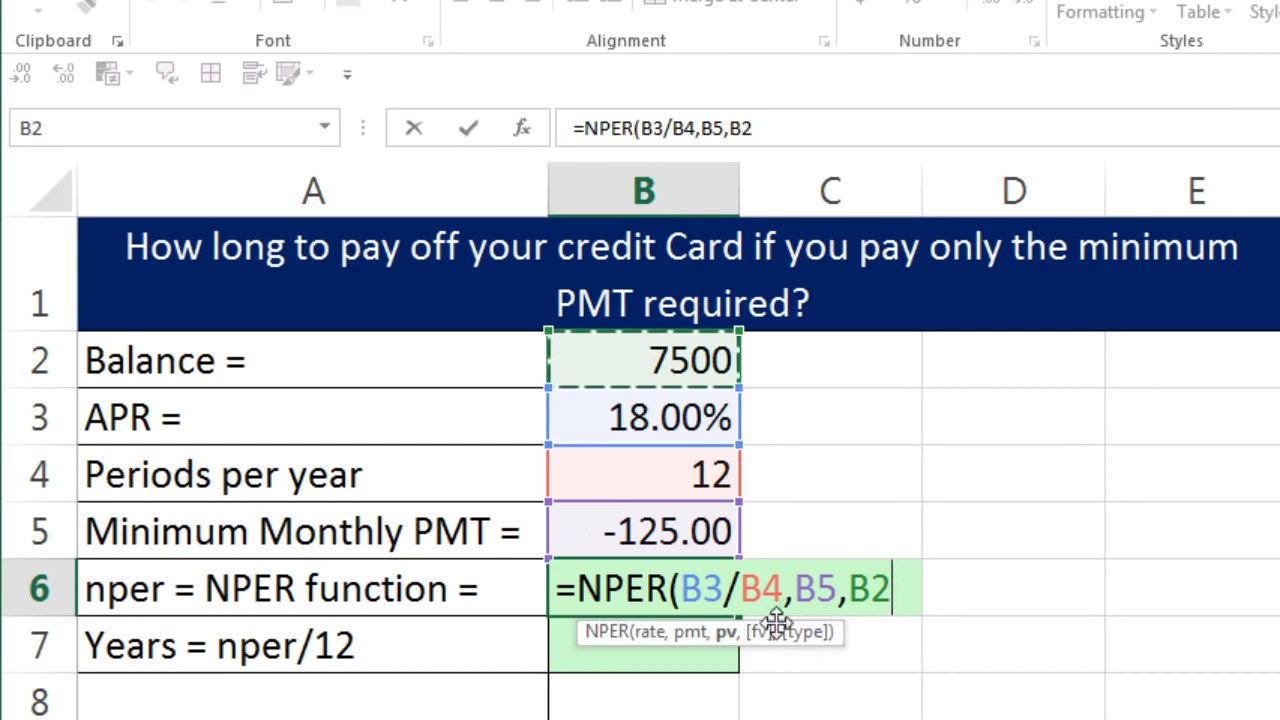
text())
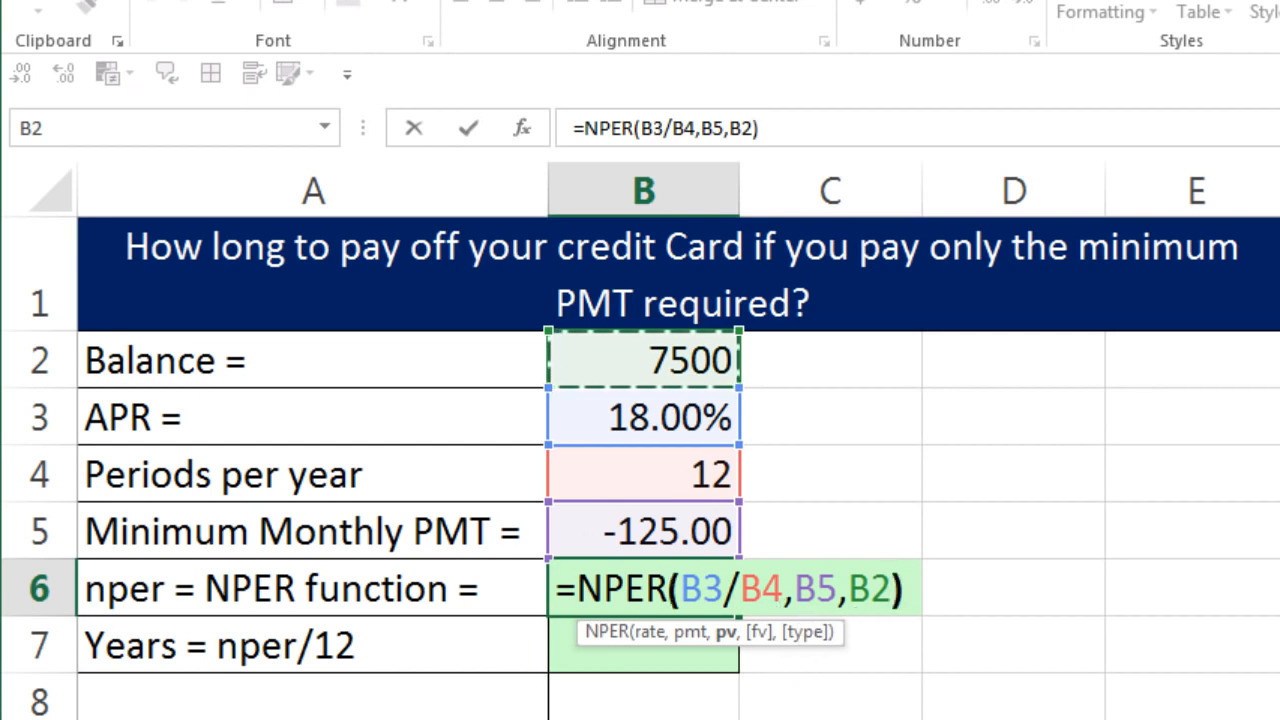
key(ctrl+Return)
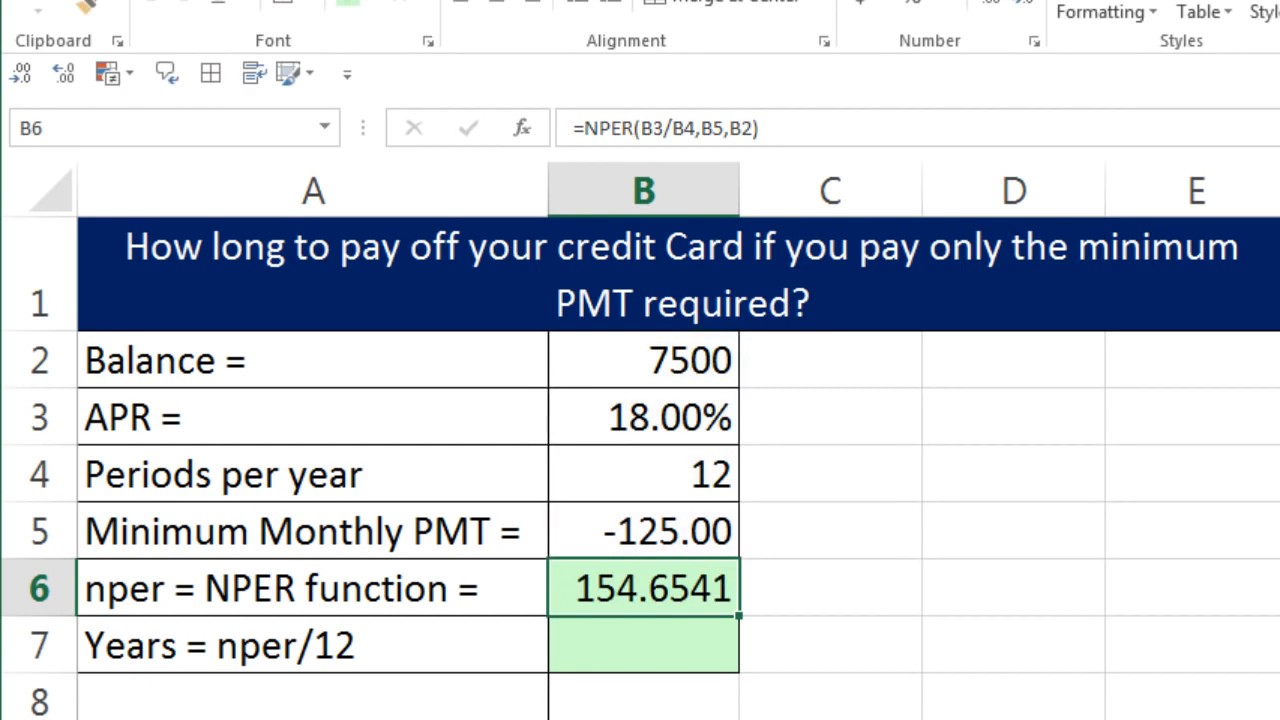
Step: Calculate the payoff years in B7 by dividing the number of periods in B6 by the periods per year in B4
click(617, 650)
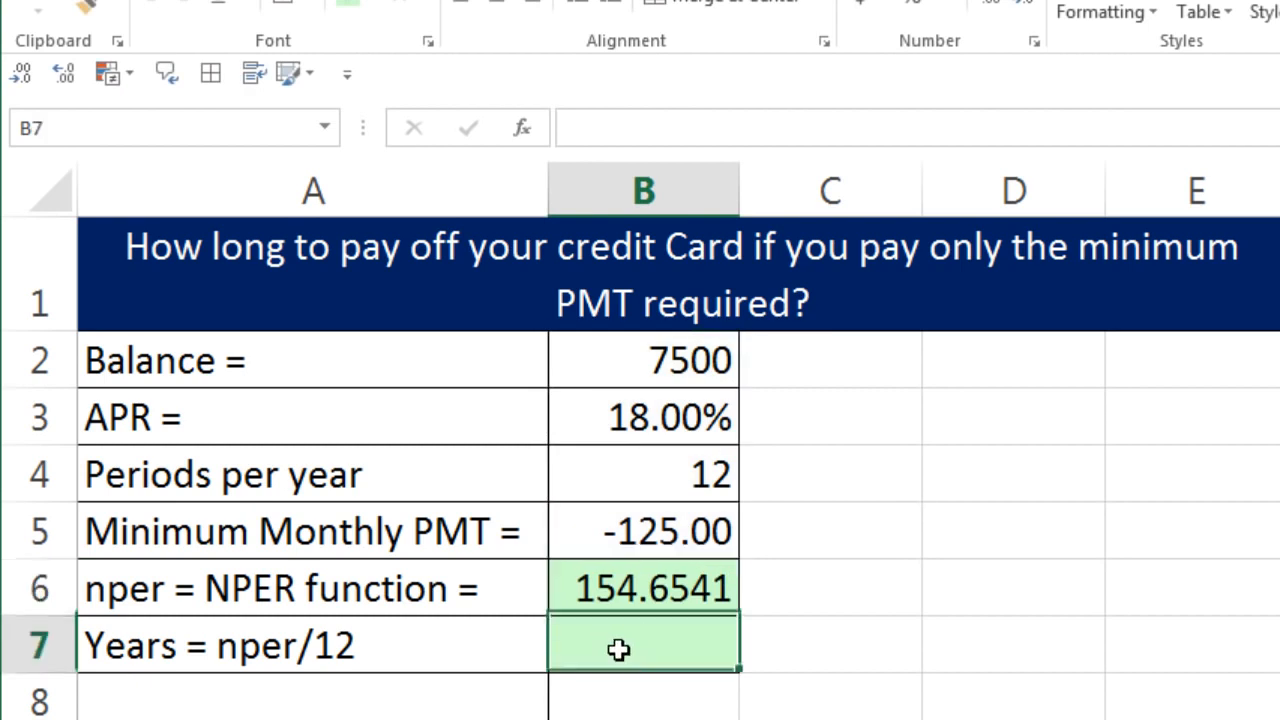
text(=)
key(Up)
text(/)
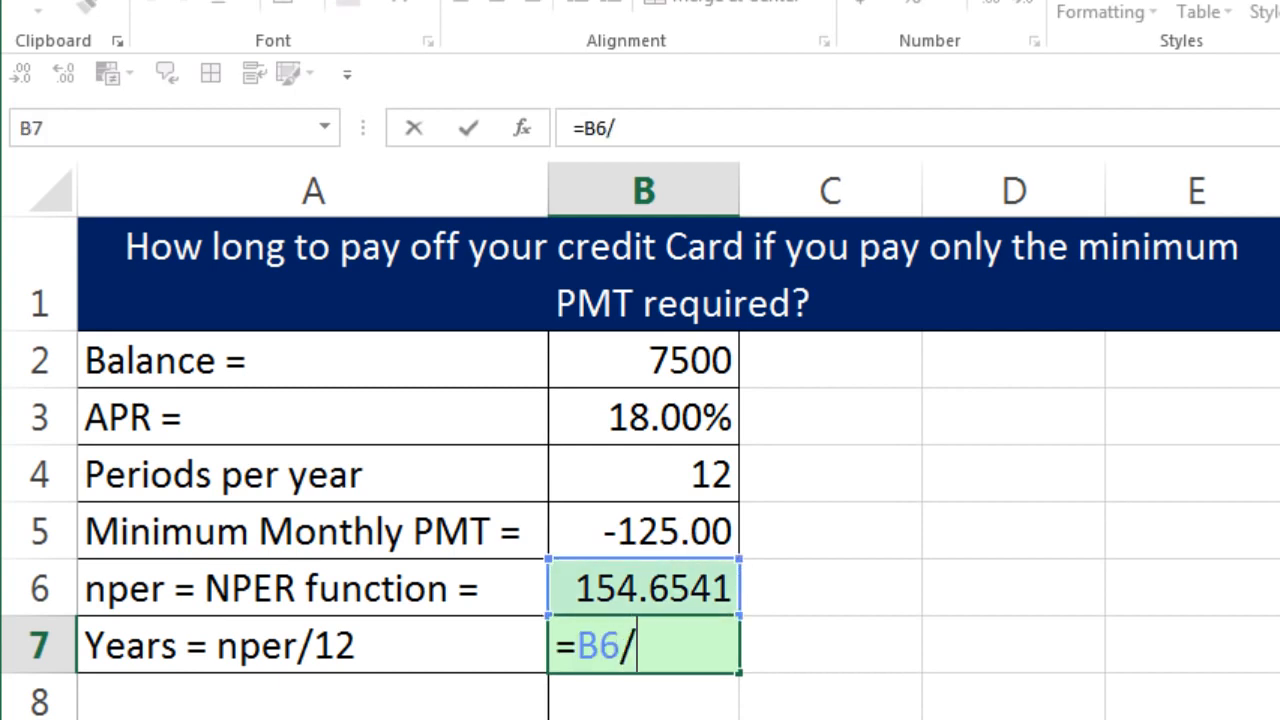
click(669, 485)
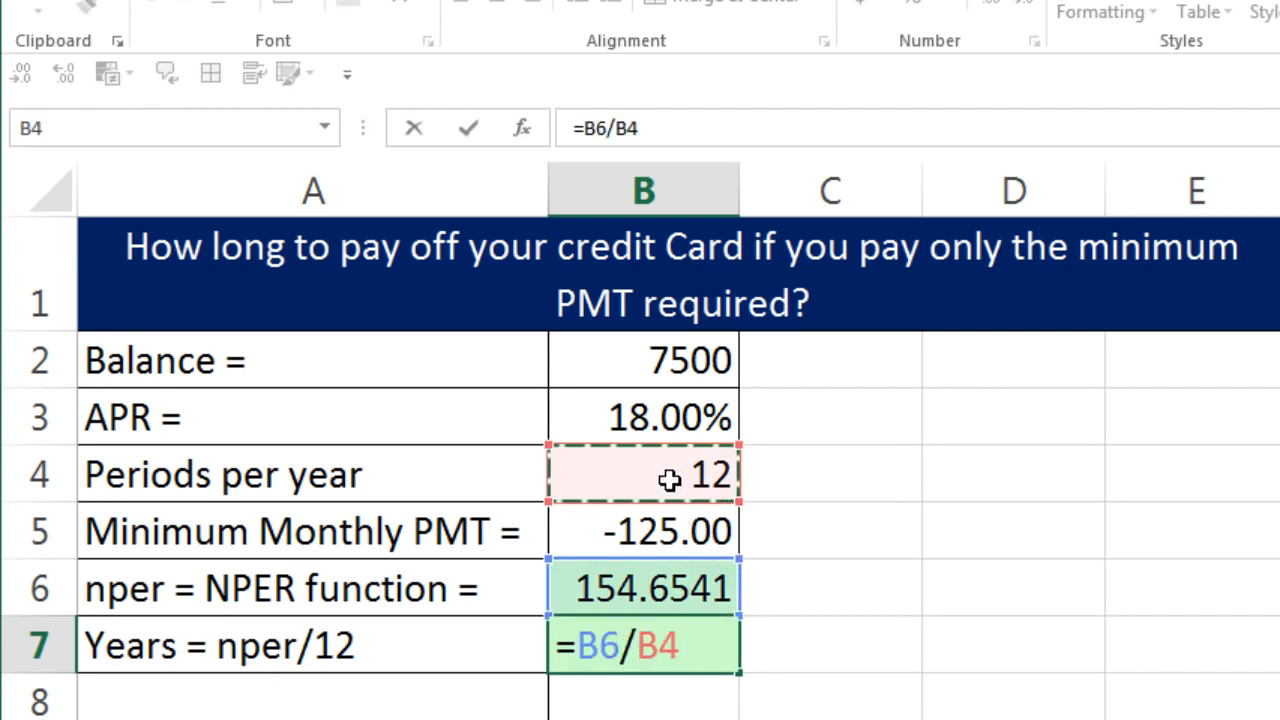
key(ctrl+Return)
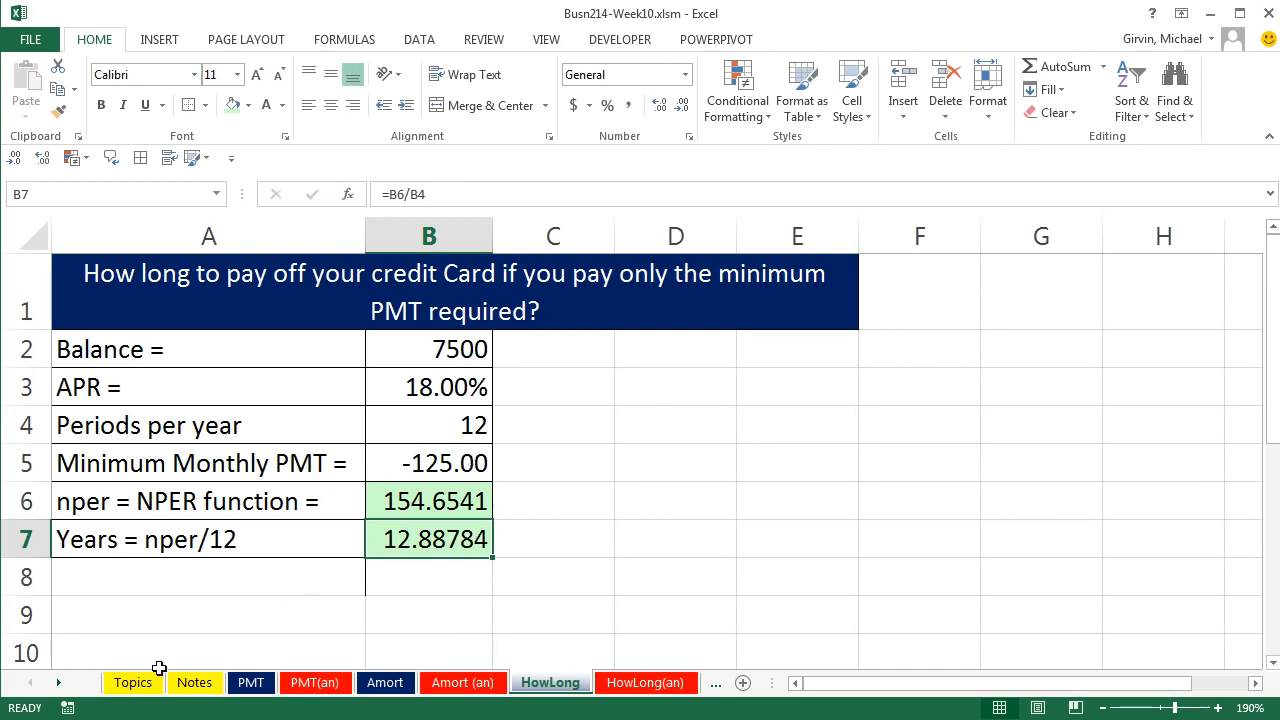
Step: Open the FV Annuity End sheet and review the periodic payment in B2 and the future value cell B8
click(60, 683)
click(60, 683)
click(60, 683)
click(60, 683)
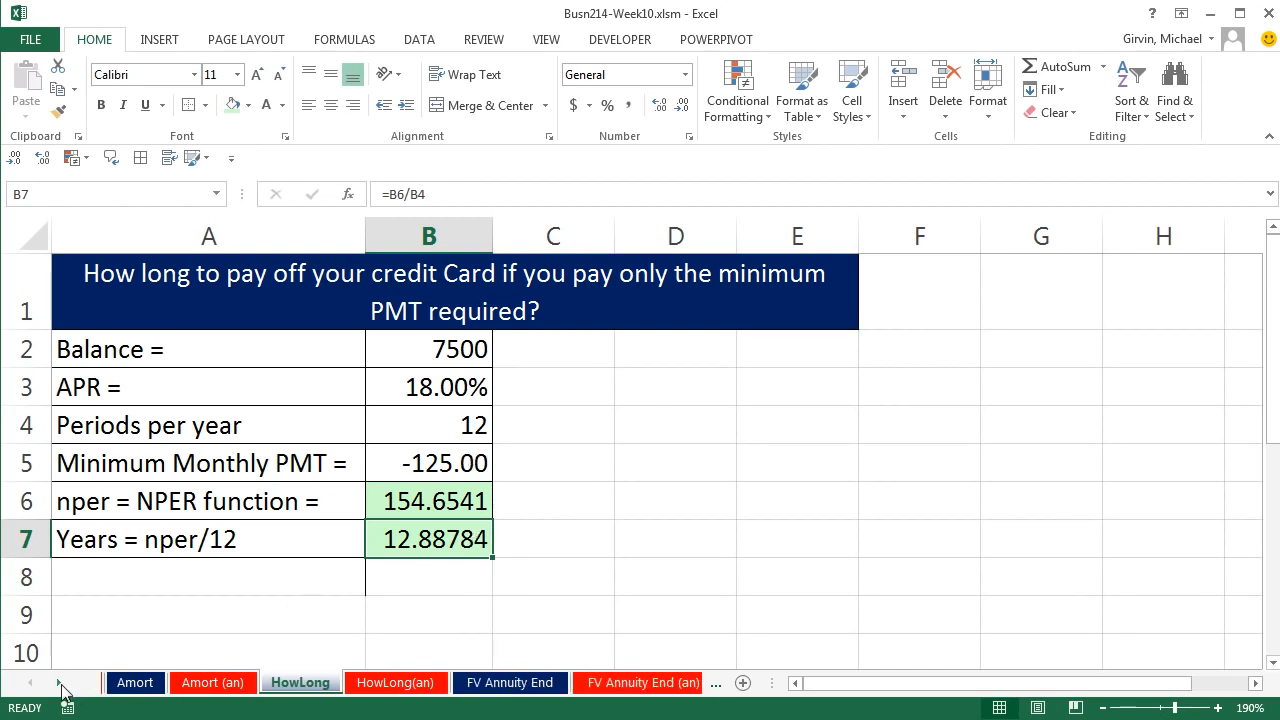
click(60, 683)
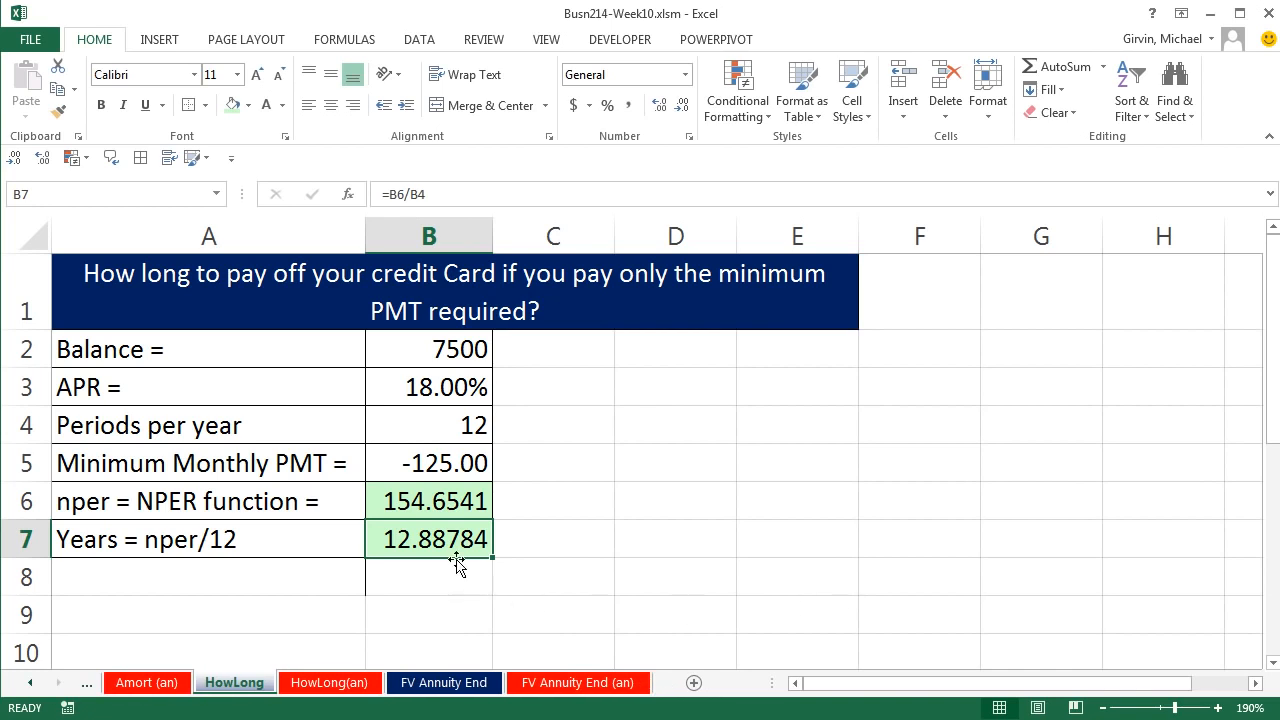
click(440, 683)
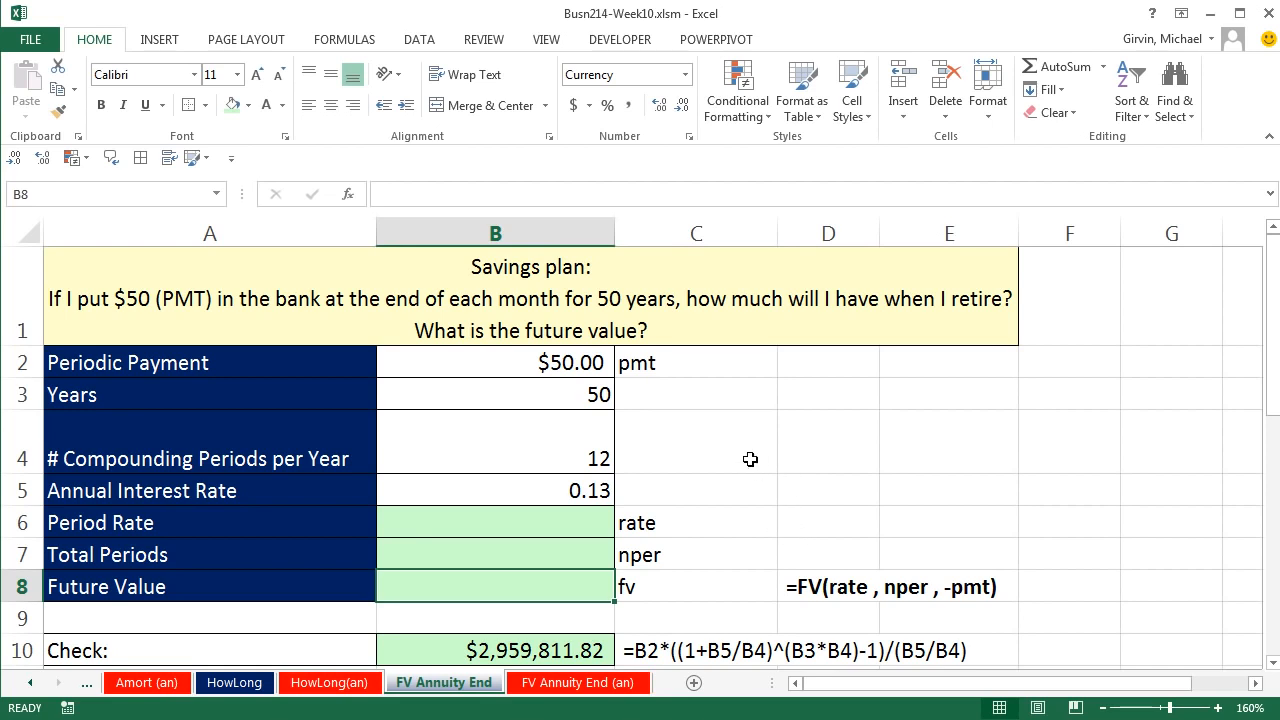
click(557, 365)
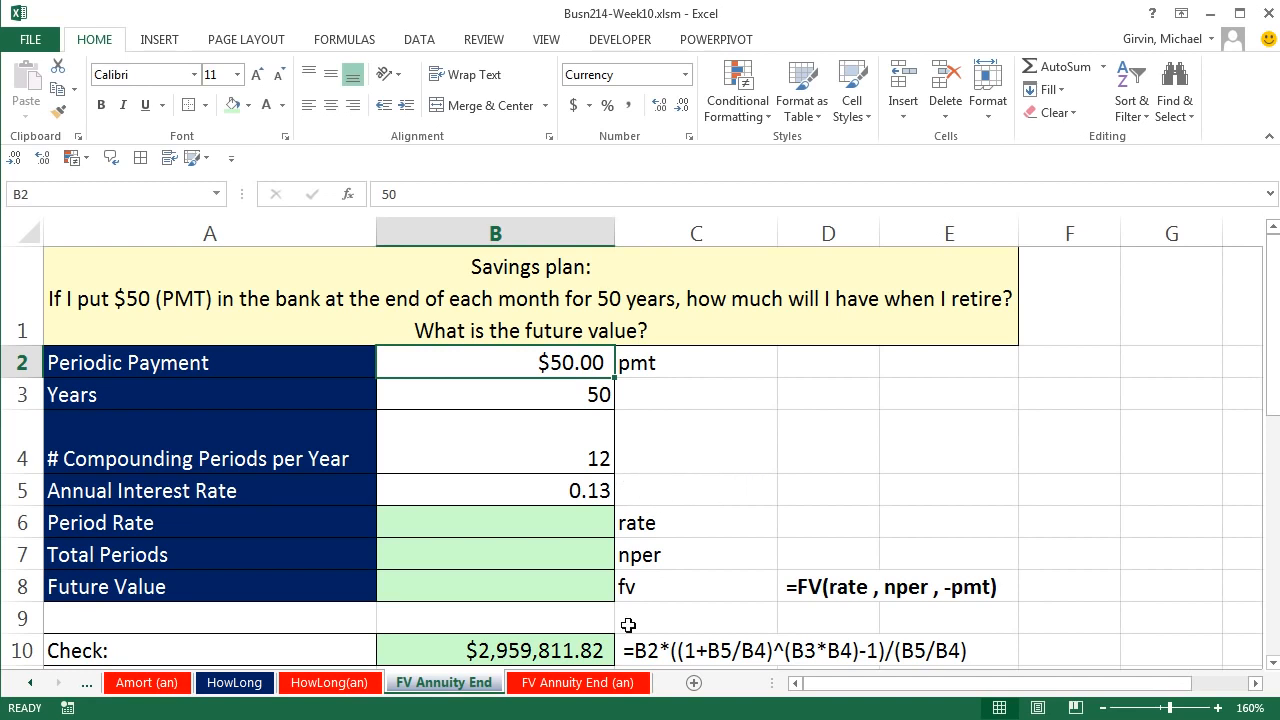
click(536, 591)
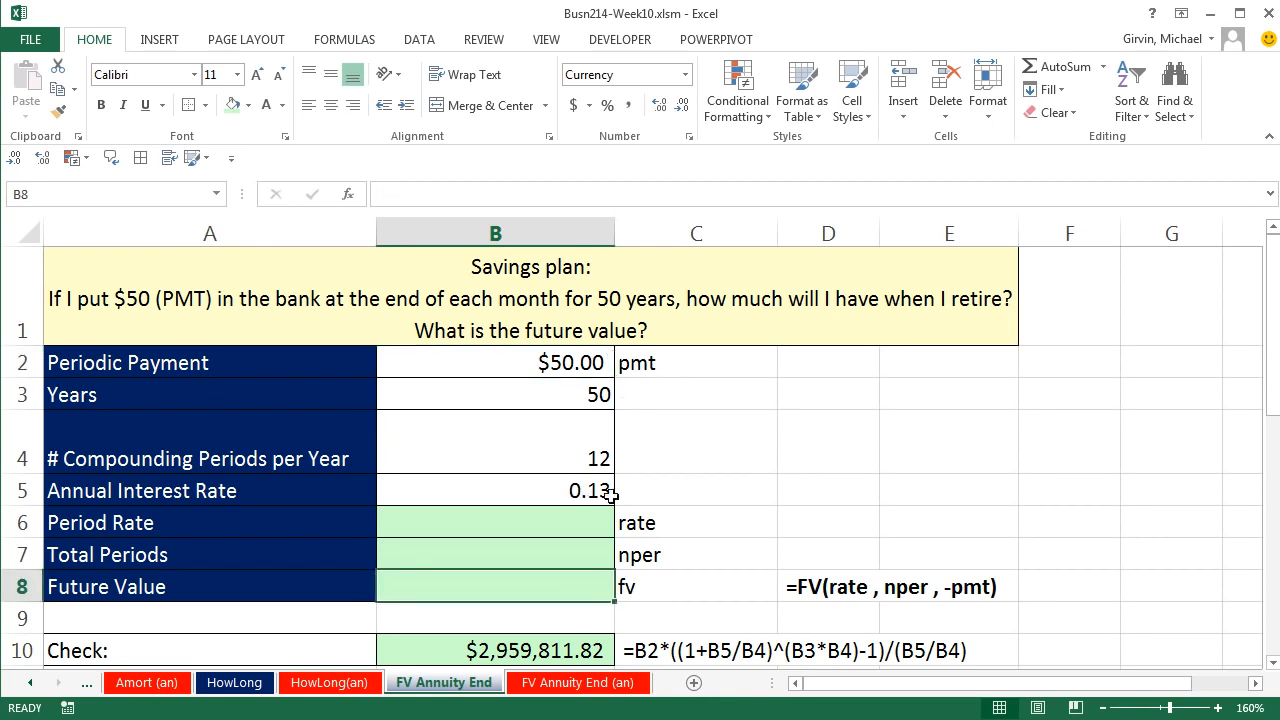
Step: Calculate the period rate in B6 as the annual interest rate B5 divided by the compounding periods B4
click(535, 530)
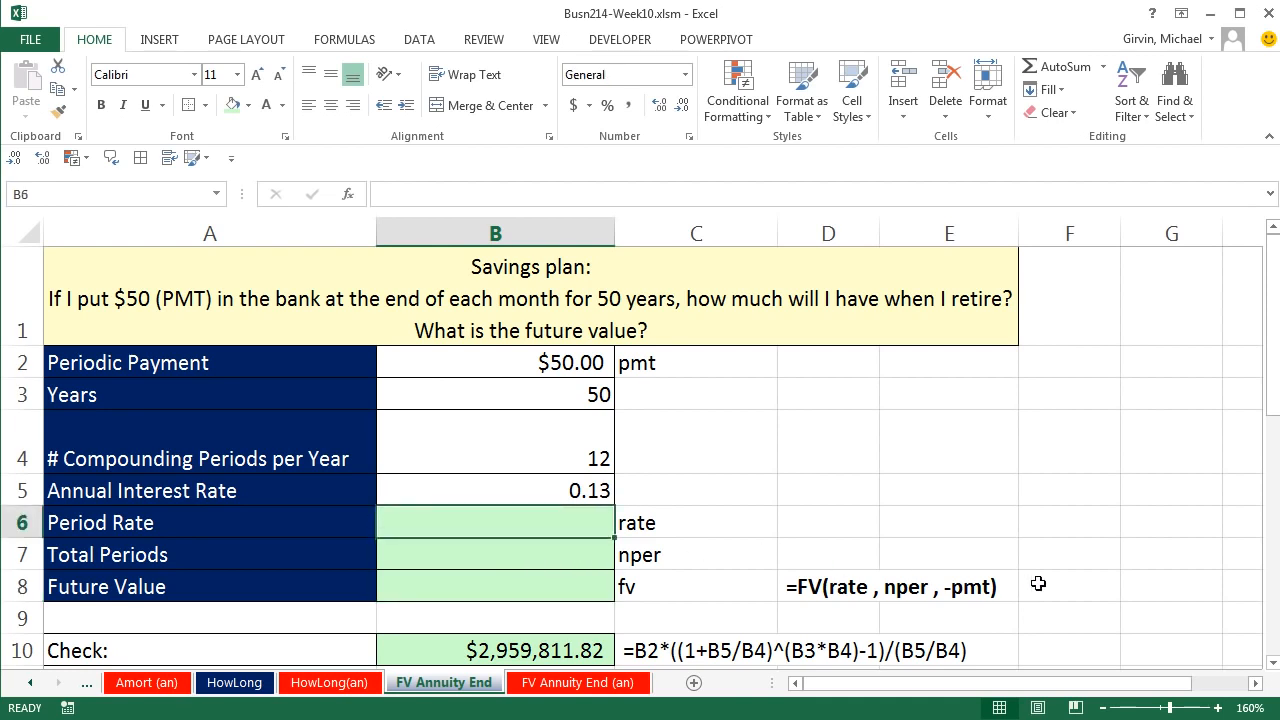
text(=)
key(Up)
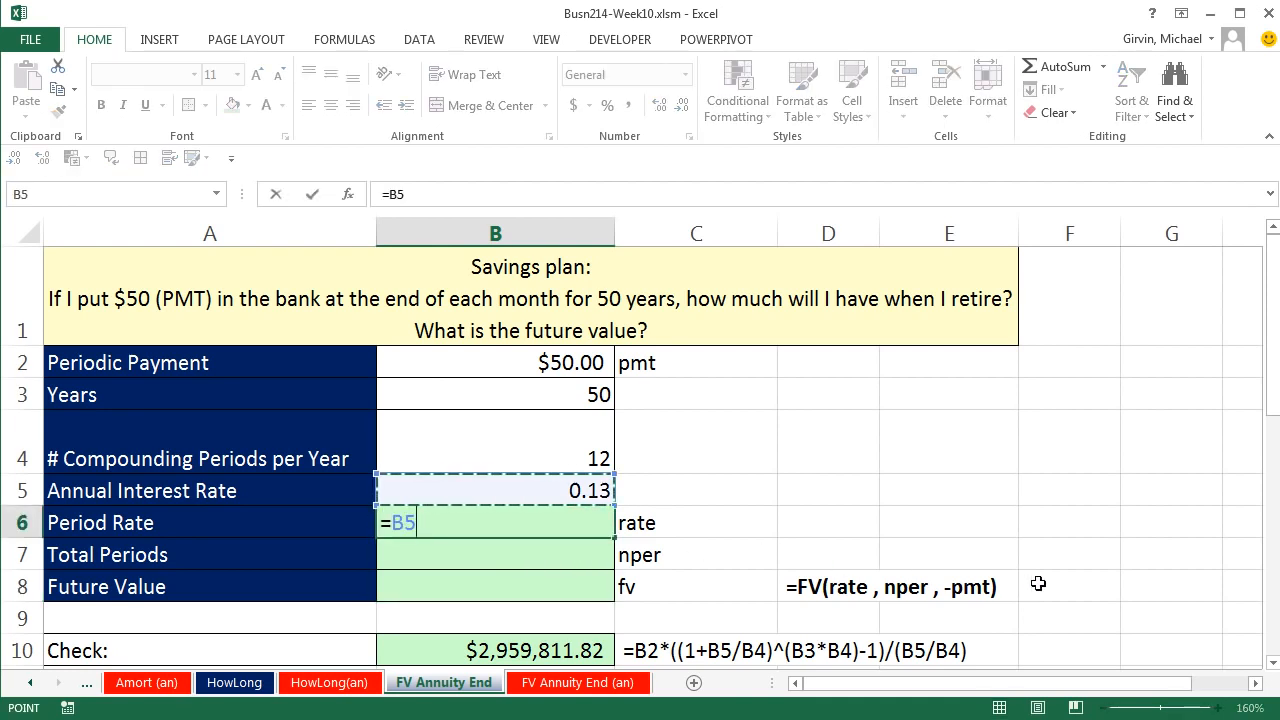
text(/)
key(Up)
key(Up)
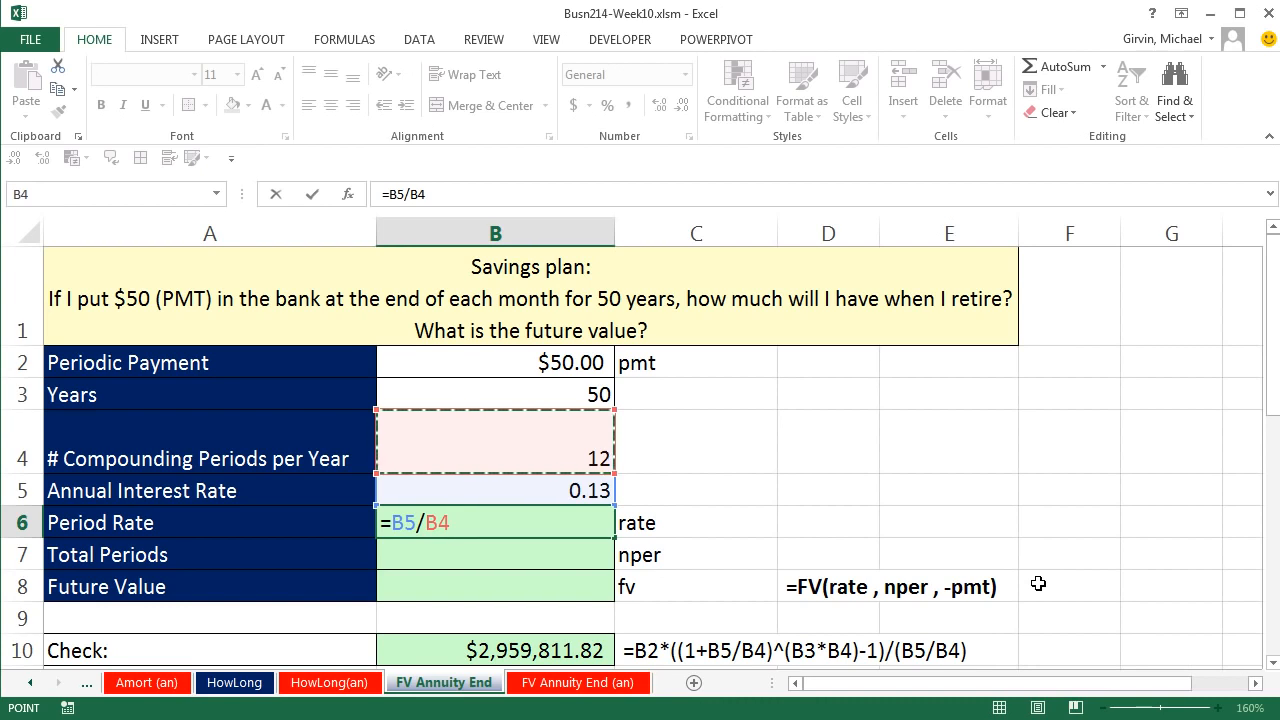
key(Return)
Step: Calculate the total periods in B7 by multiplying the compounding periods per year in B4 by the years in B3
text(=)
key(Up)
key(Up)
key(Up)
text(*)
key(Up)
key(Up)
key(Up)
key(Up)
key(Up)
key(Down)
key(Return)
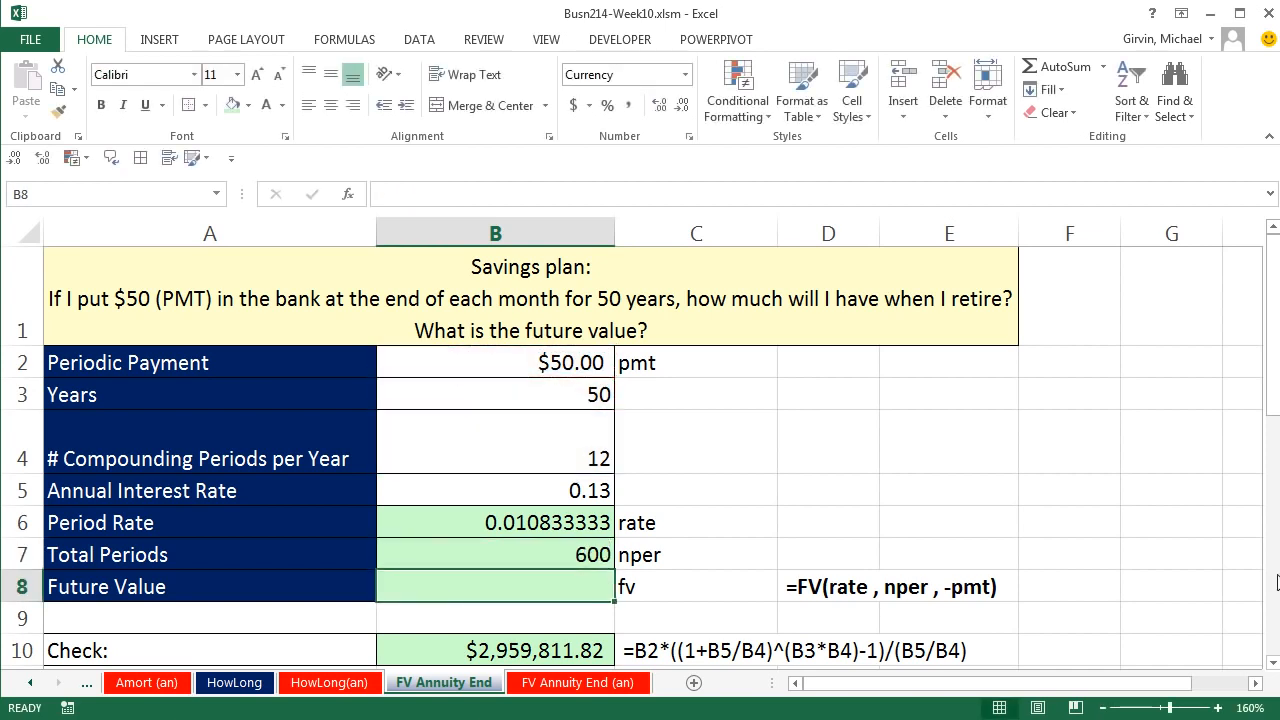
Step: Calculate the future value in B8 with an FV function using rate B6, nper B7 and the negative payment -B2
text(=fv)
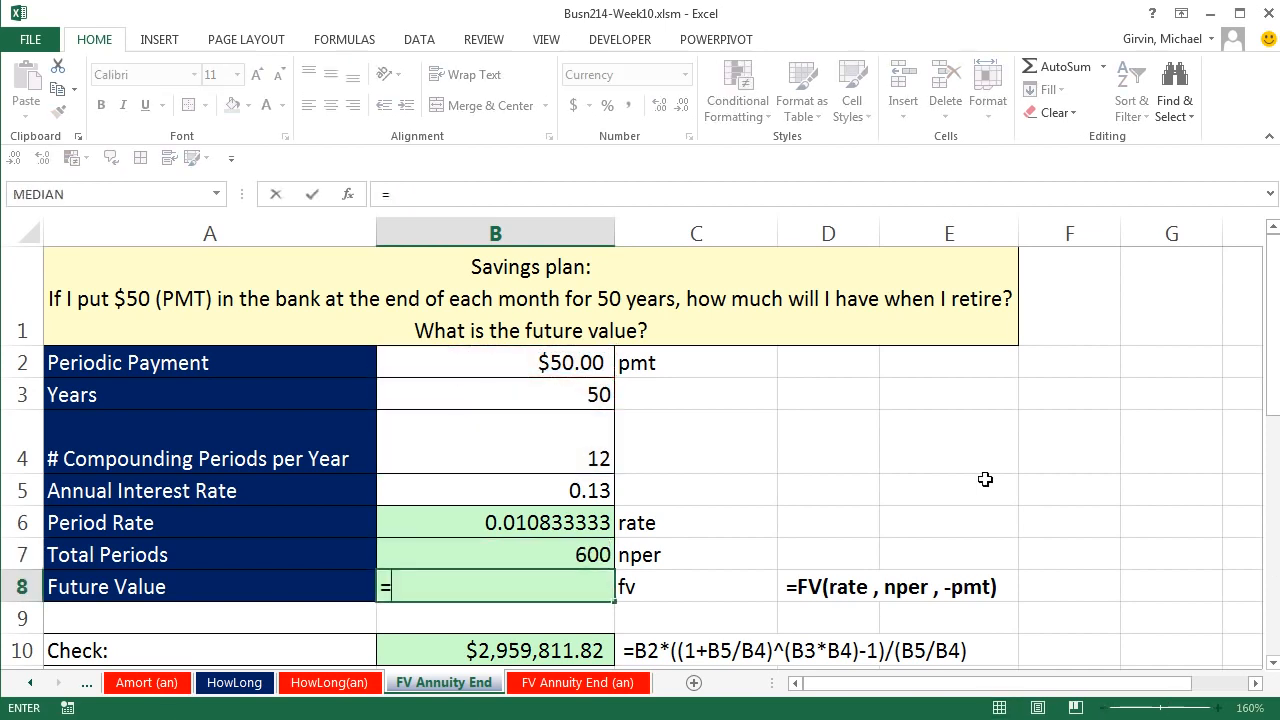
key(Tab)
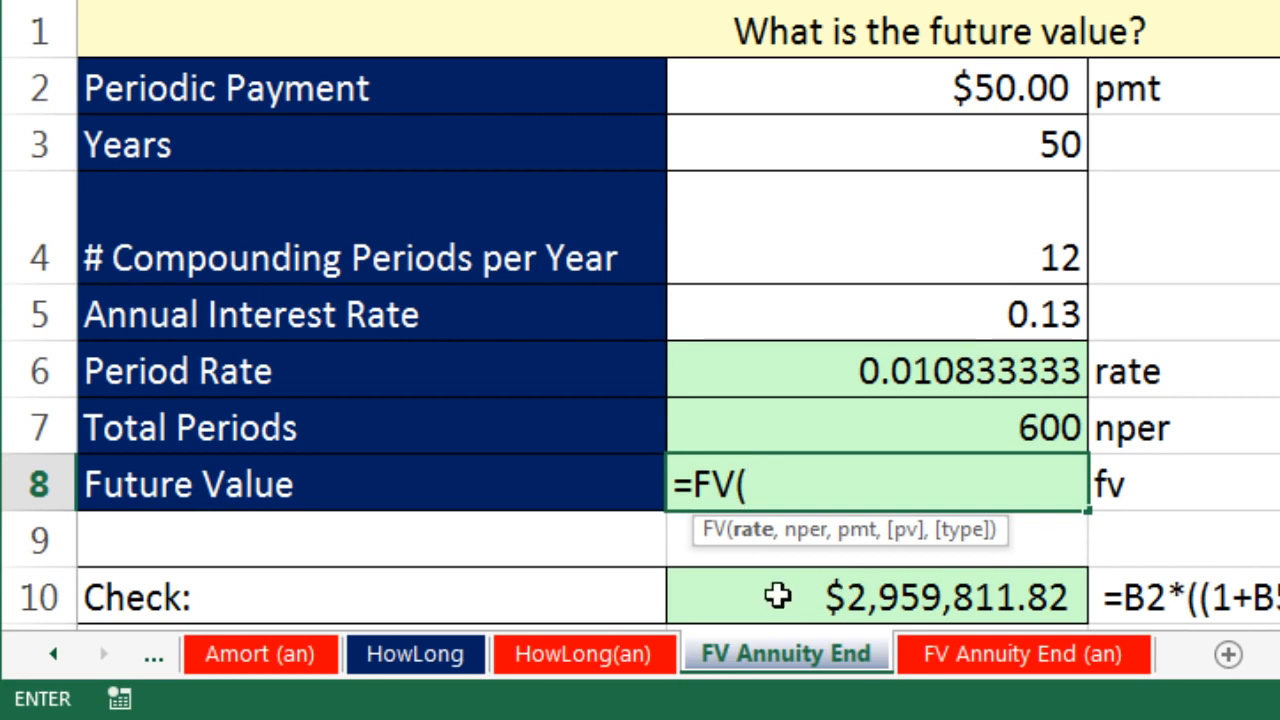
click(1020, 363)
text(,)
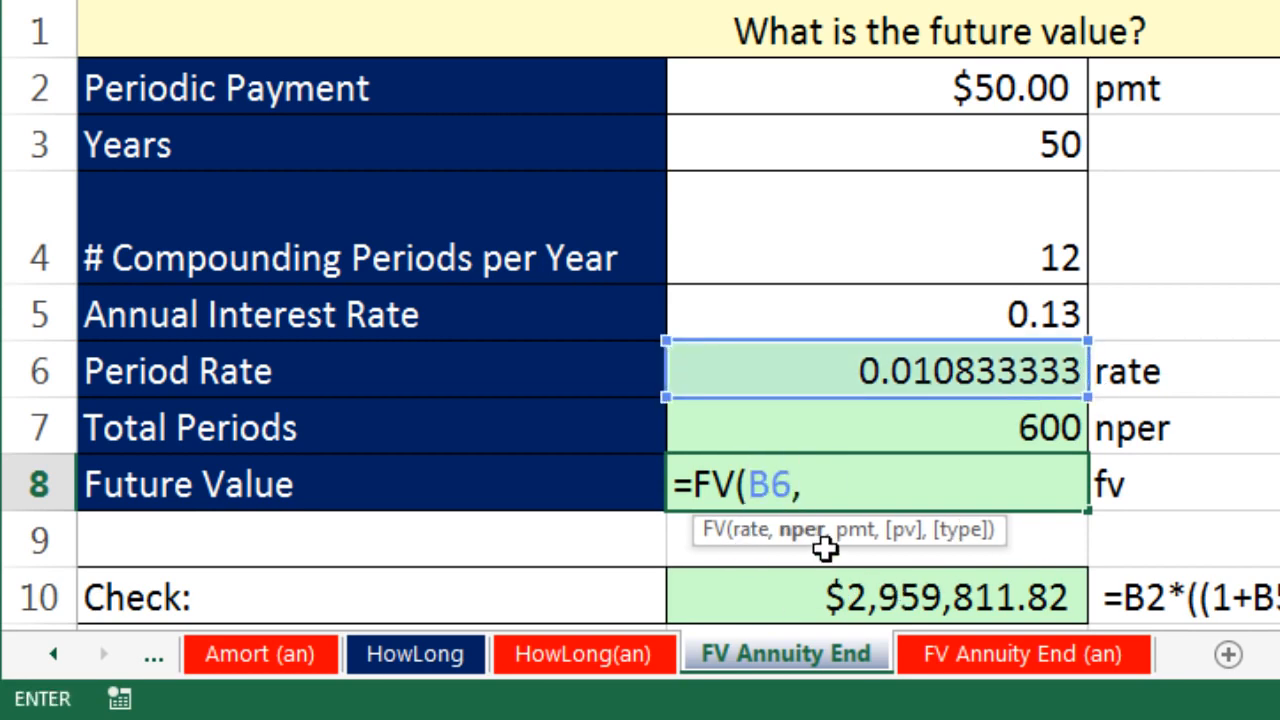
click(997, 425)
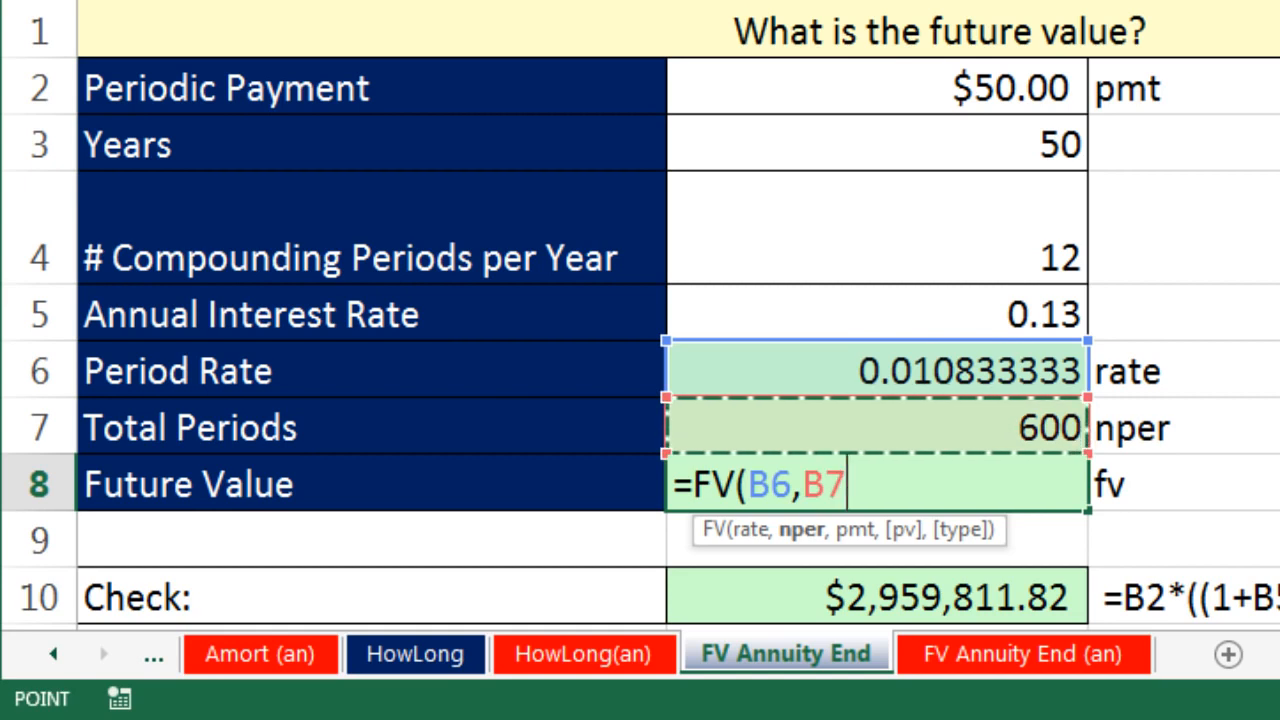
text(,)
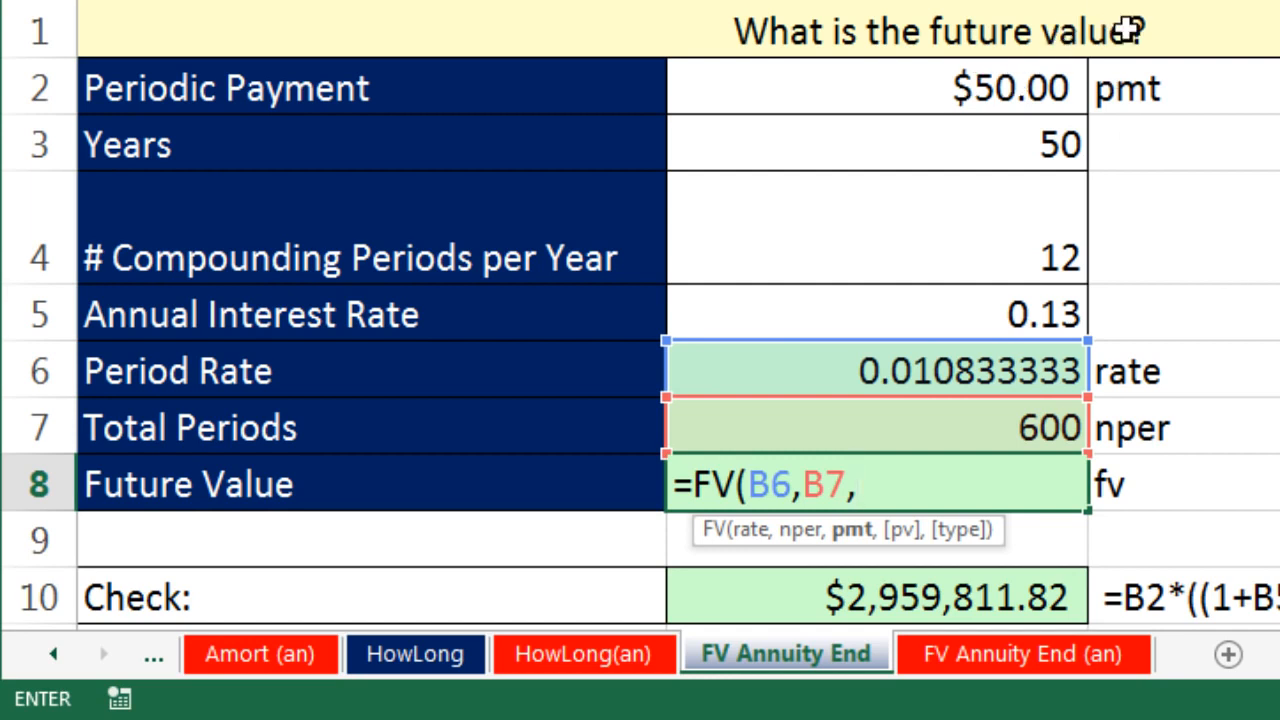
text(-)
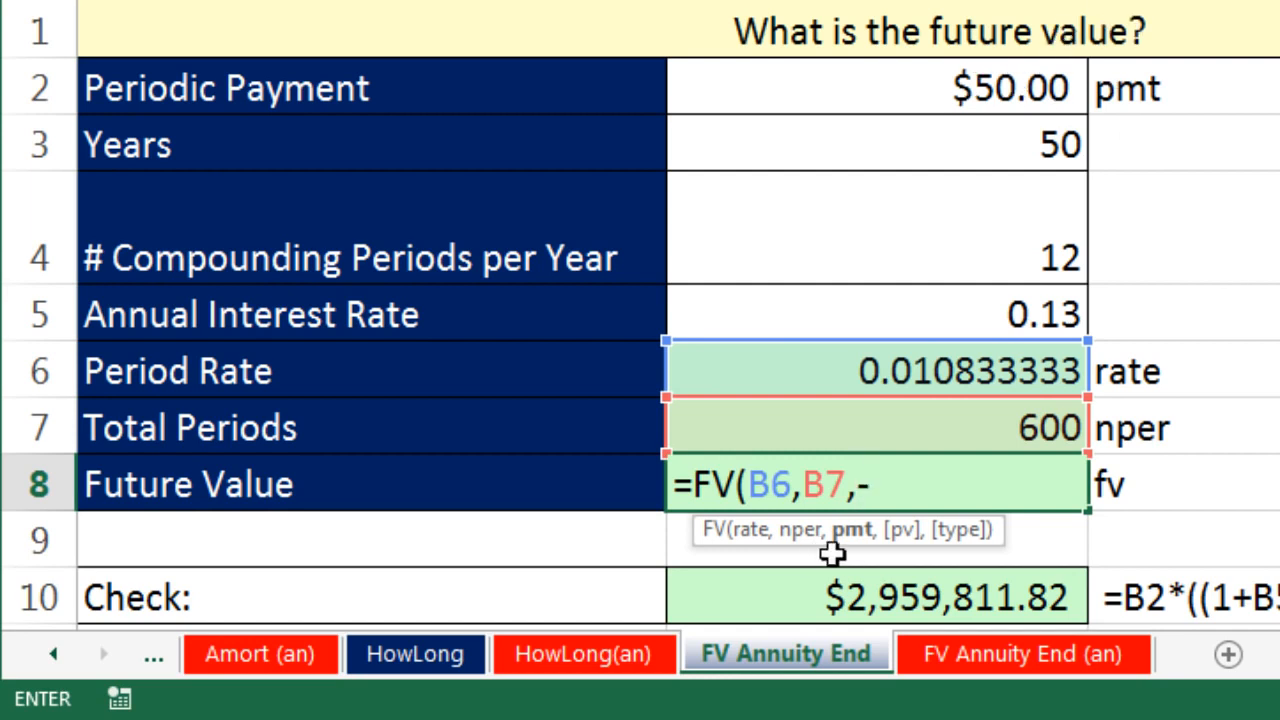
click(986, 92)
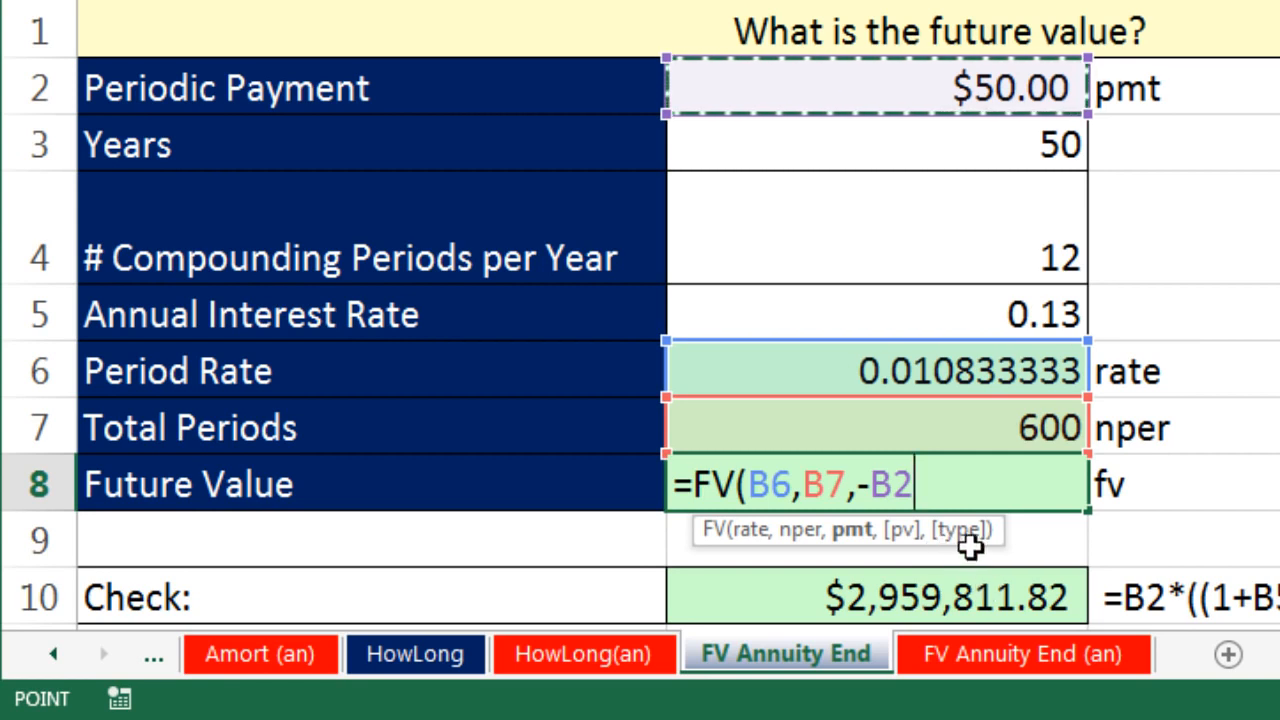
text())
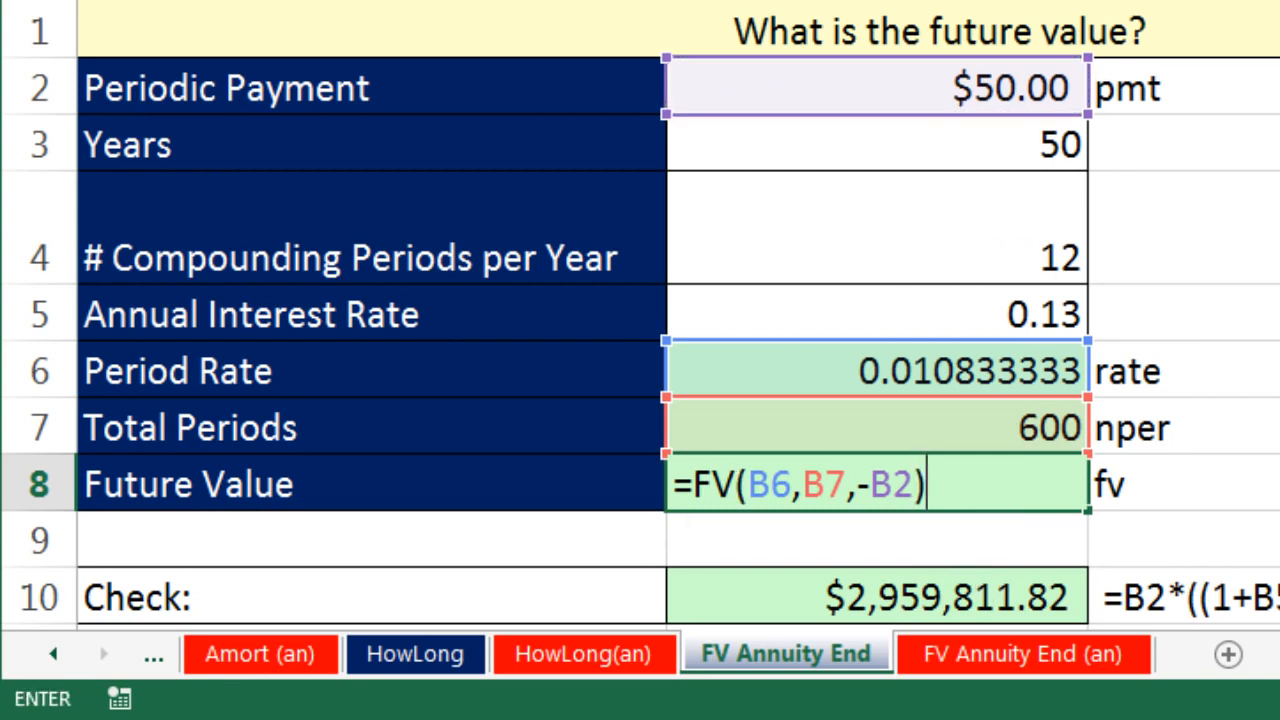
key(ctrl+Return)
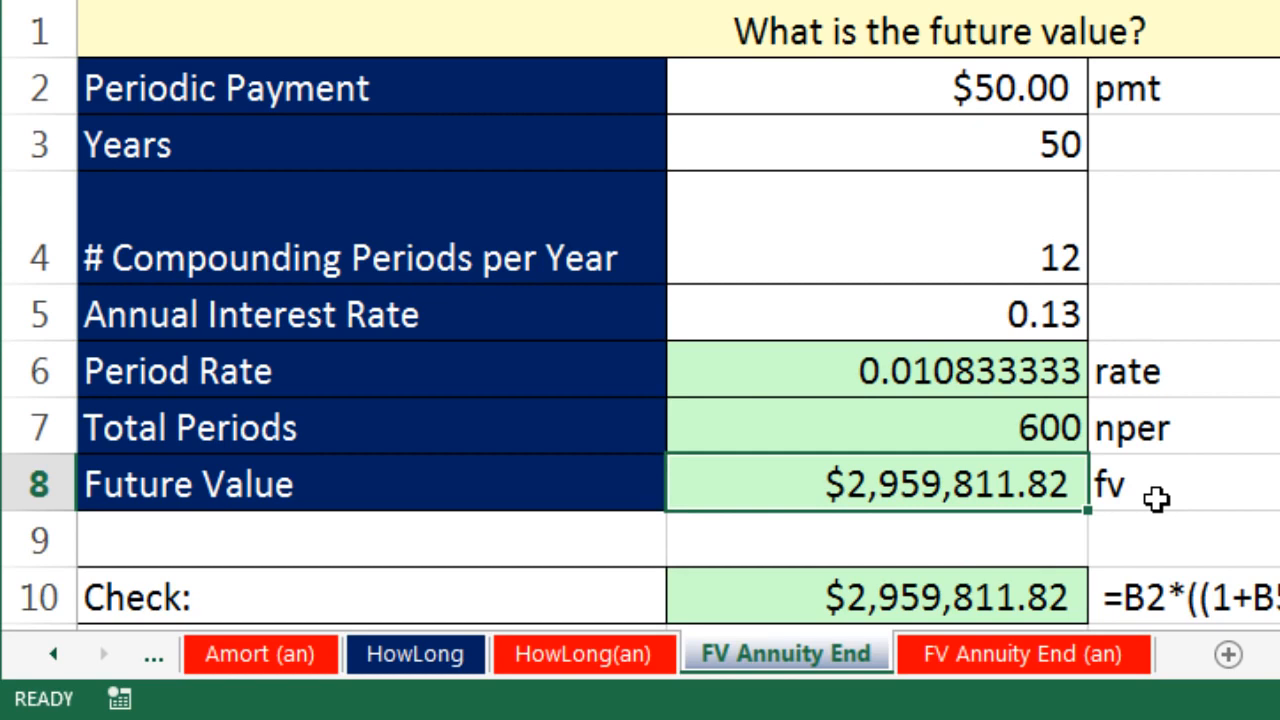
Step: Set the annual interest rate in B5 to 0.1
click(1006, 314)
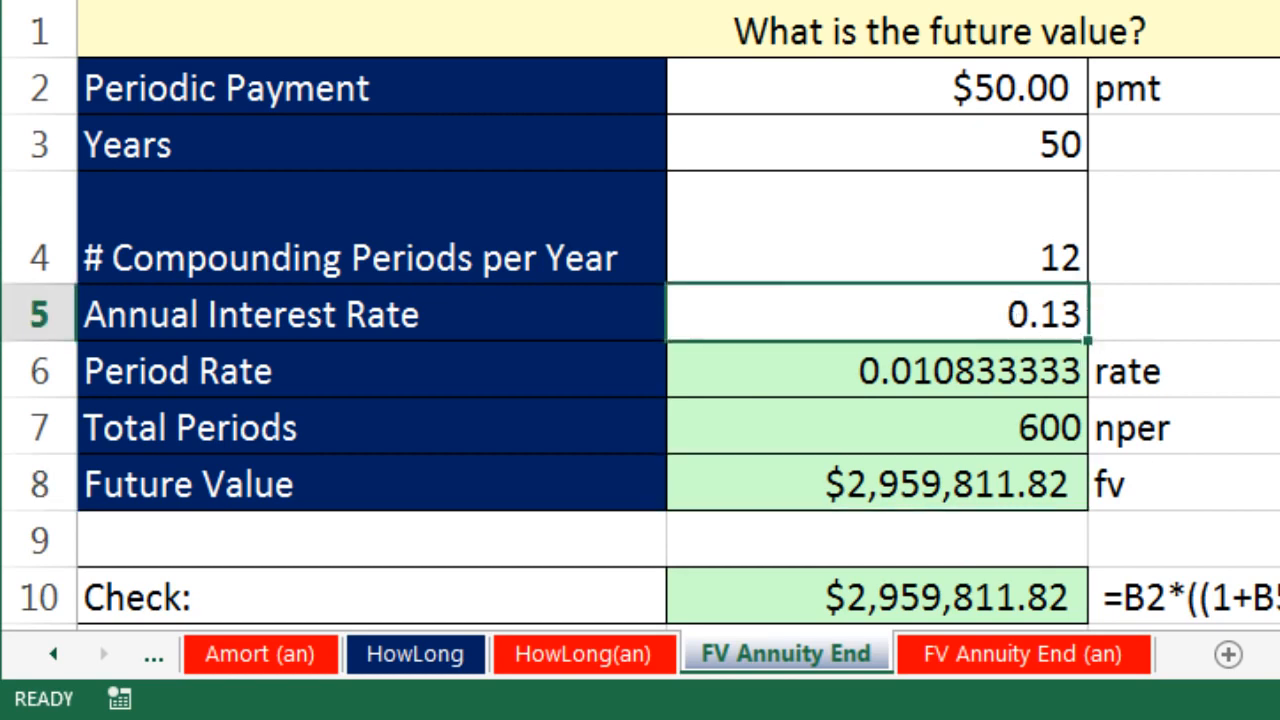
text(.1)
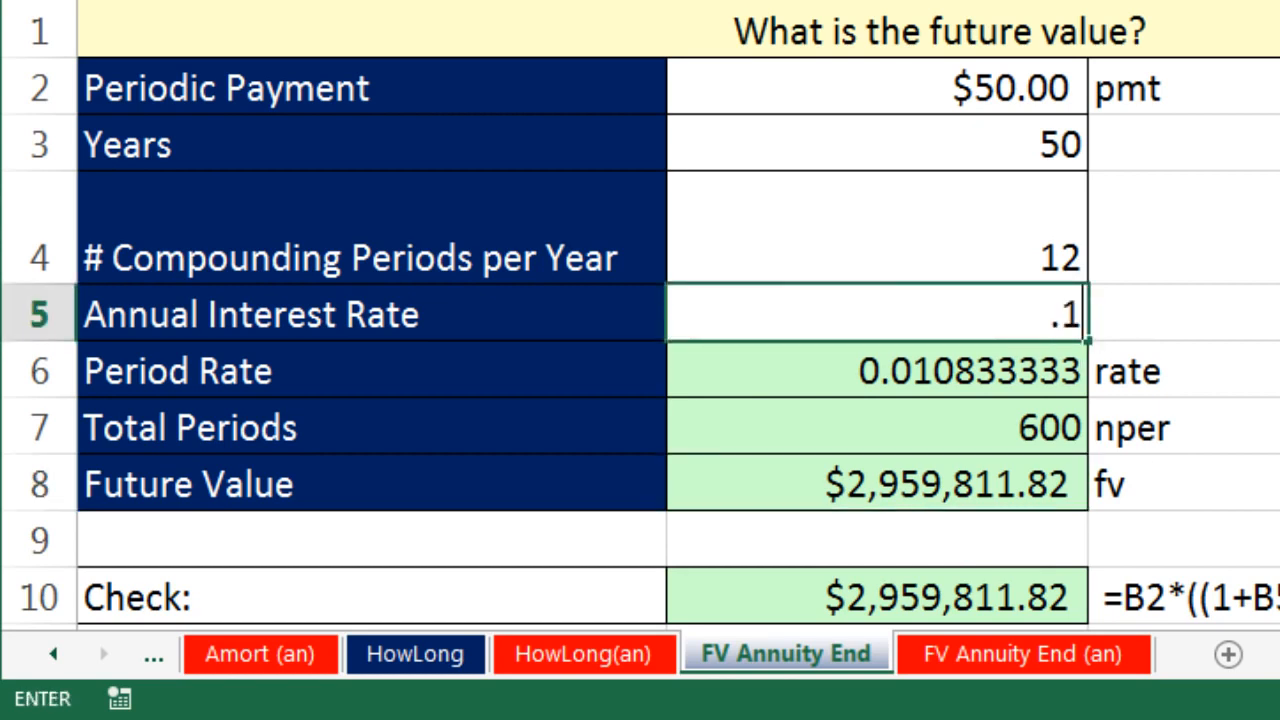
key(ctrl+Return)
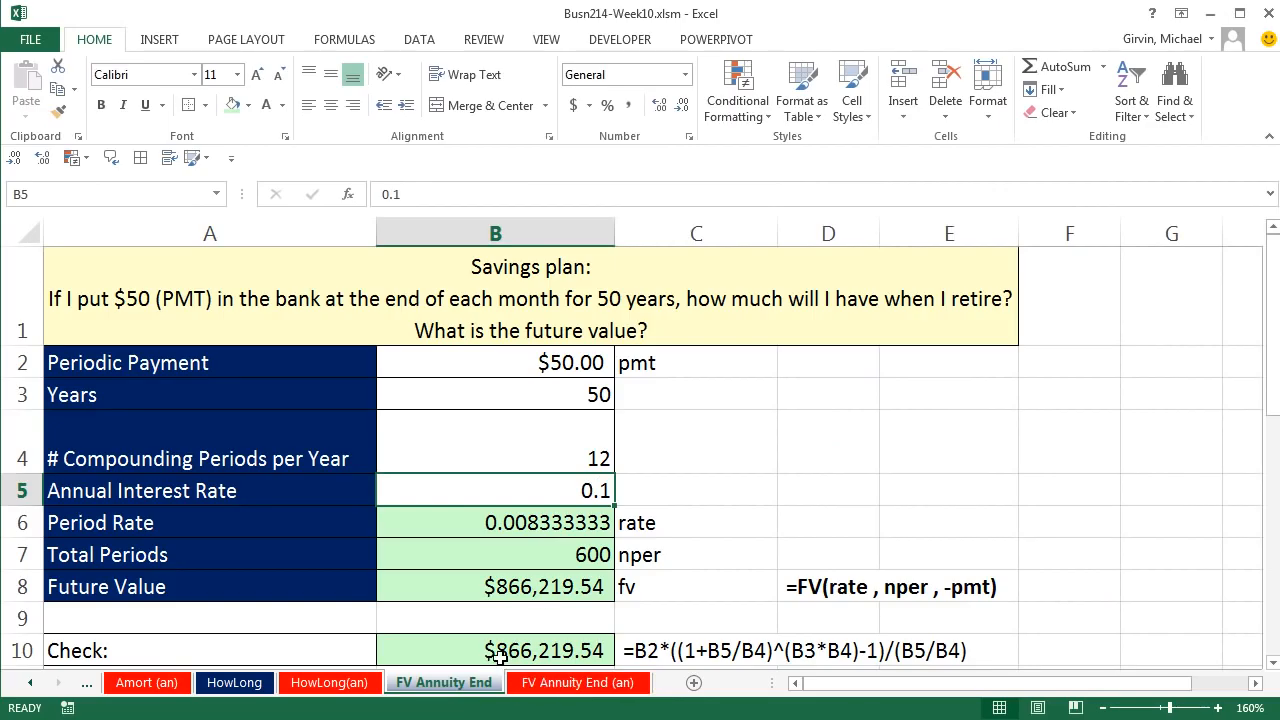
Step: Review the check formula in B10 and the FV formula in B8 without changing them
double_click(498, 652)
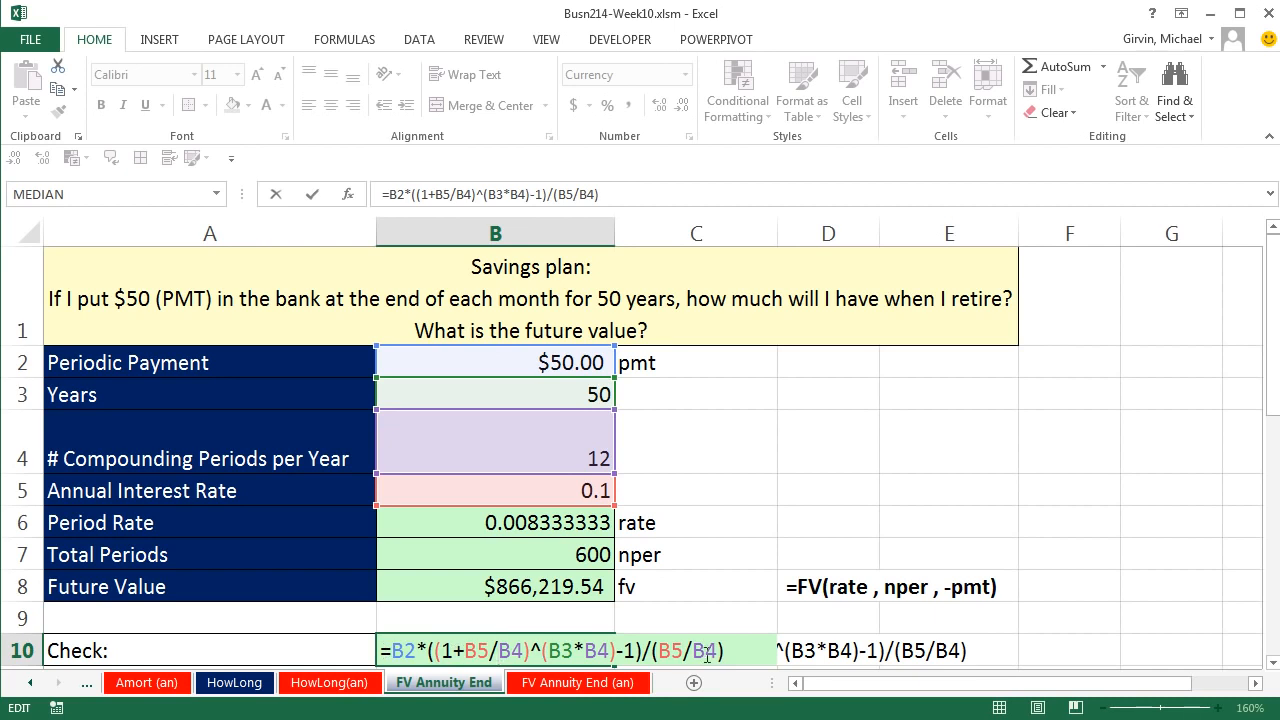
key(Escape)
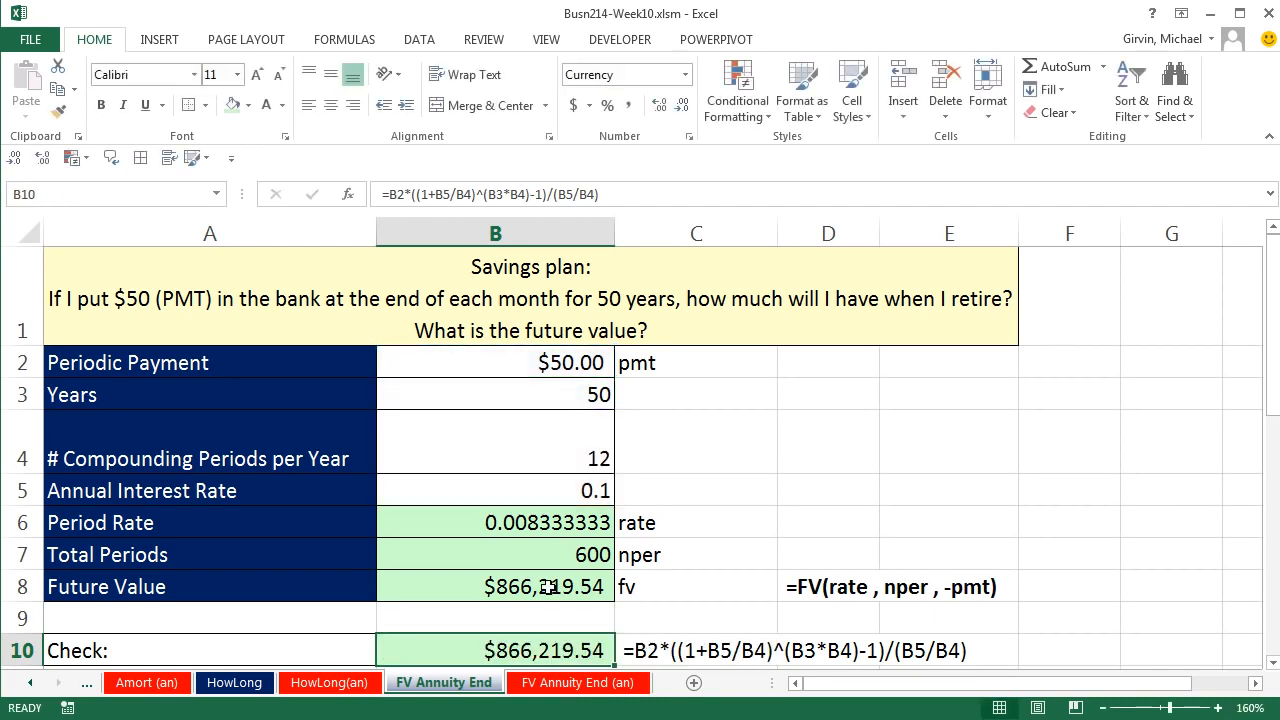
double_click(548, 587)
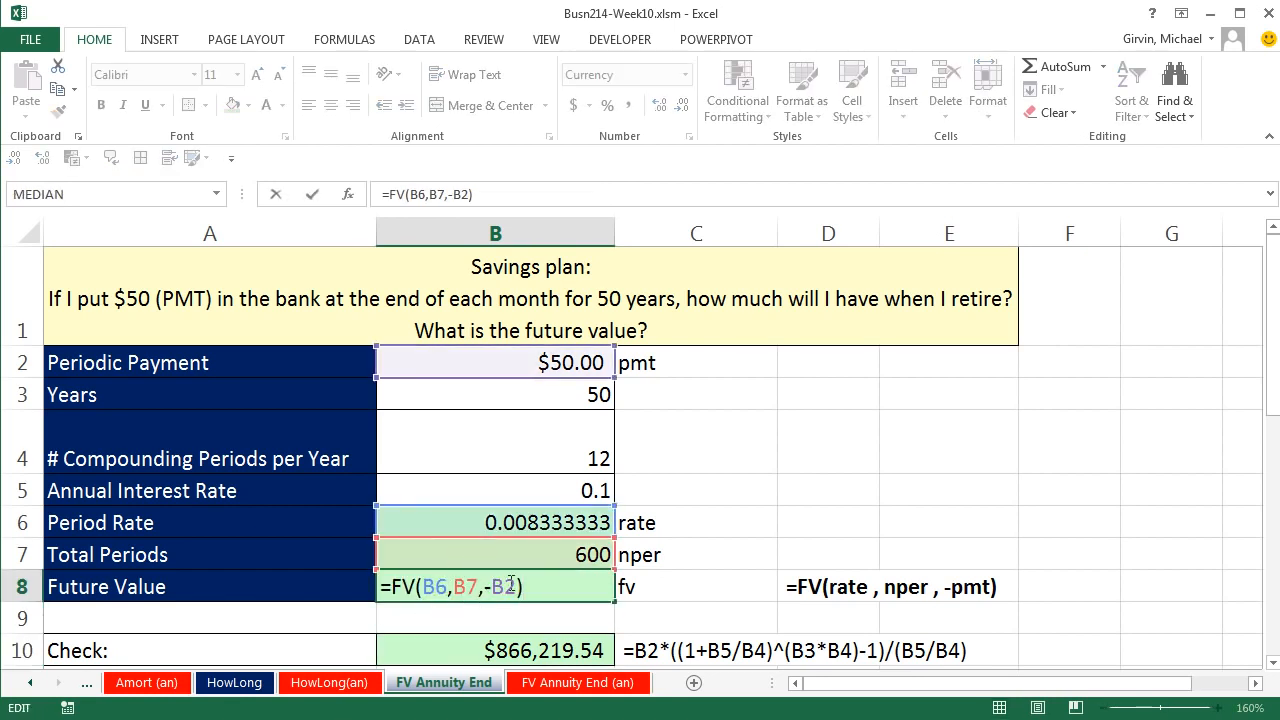
key(Escape)
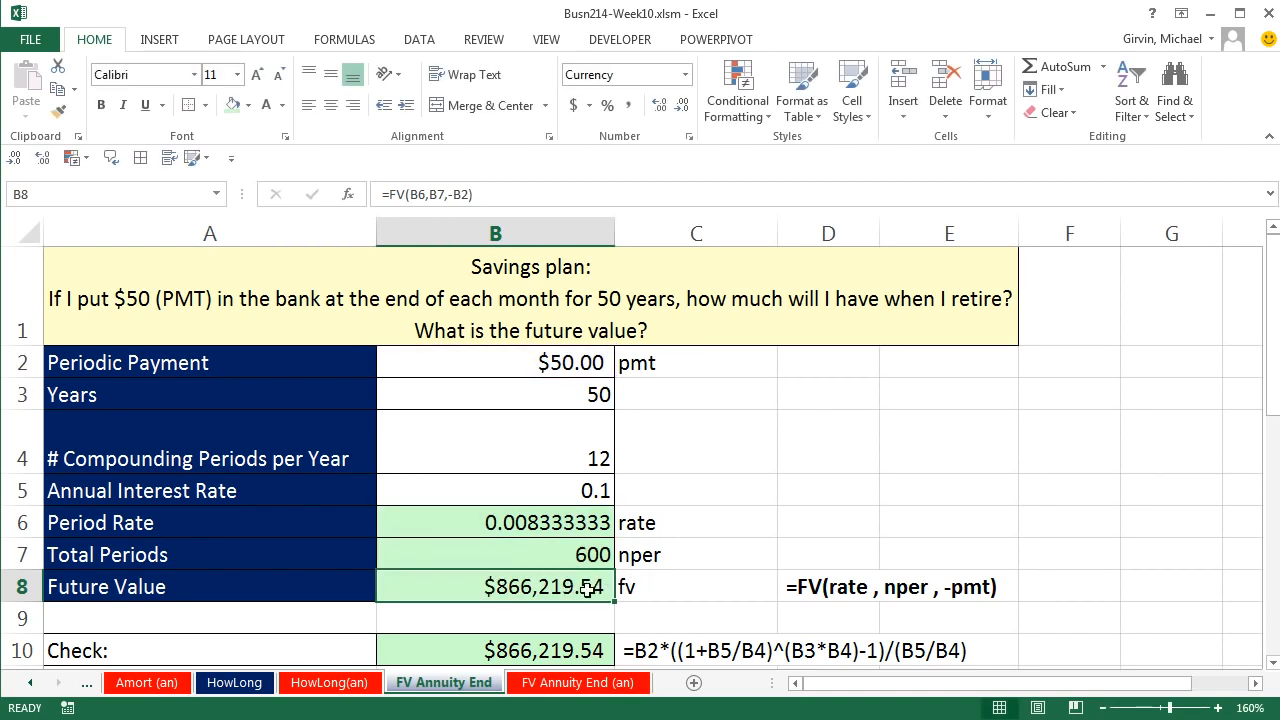
Step: Enter Year 35, Annual rate 0.05 and Peridos /year 12 in D2:E4, and add a Pv row with E5 as =-B8
click(832, 391)
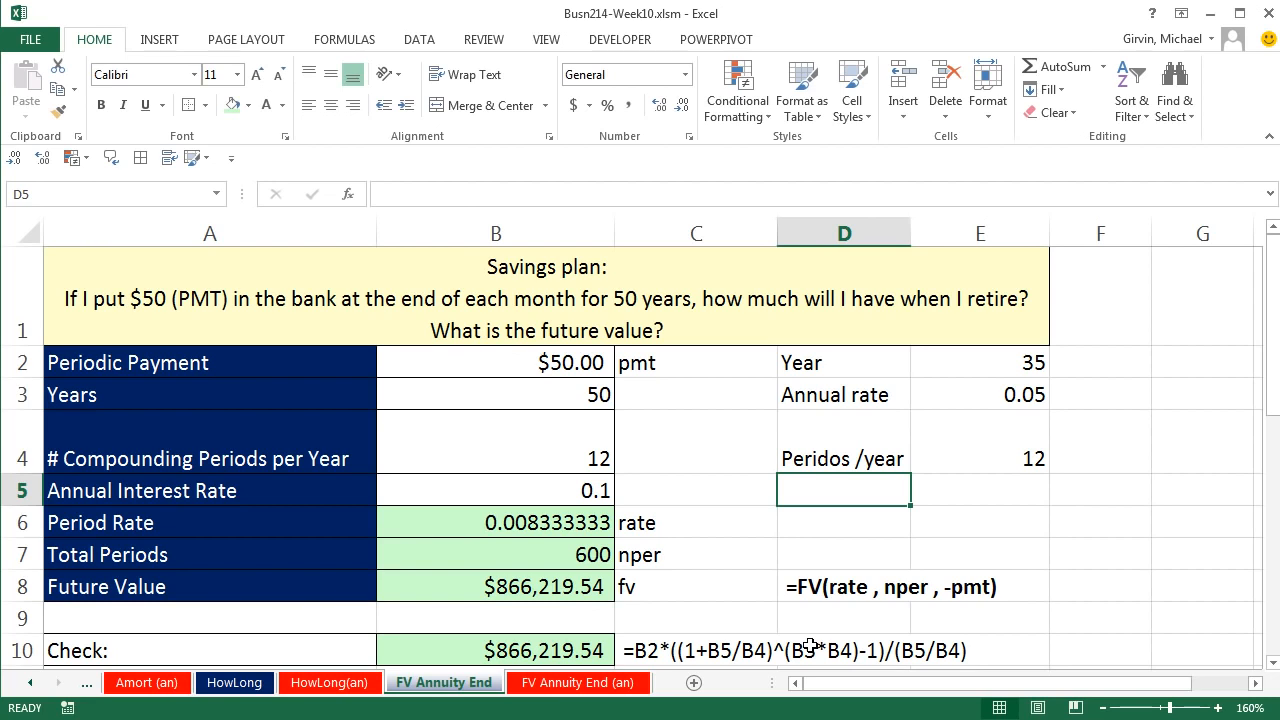
text(Pv)
key(Tab)
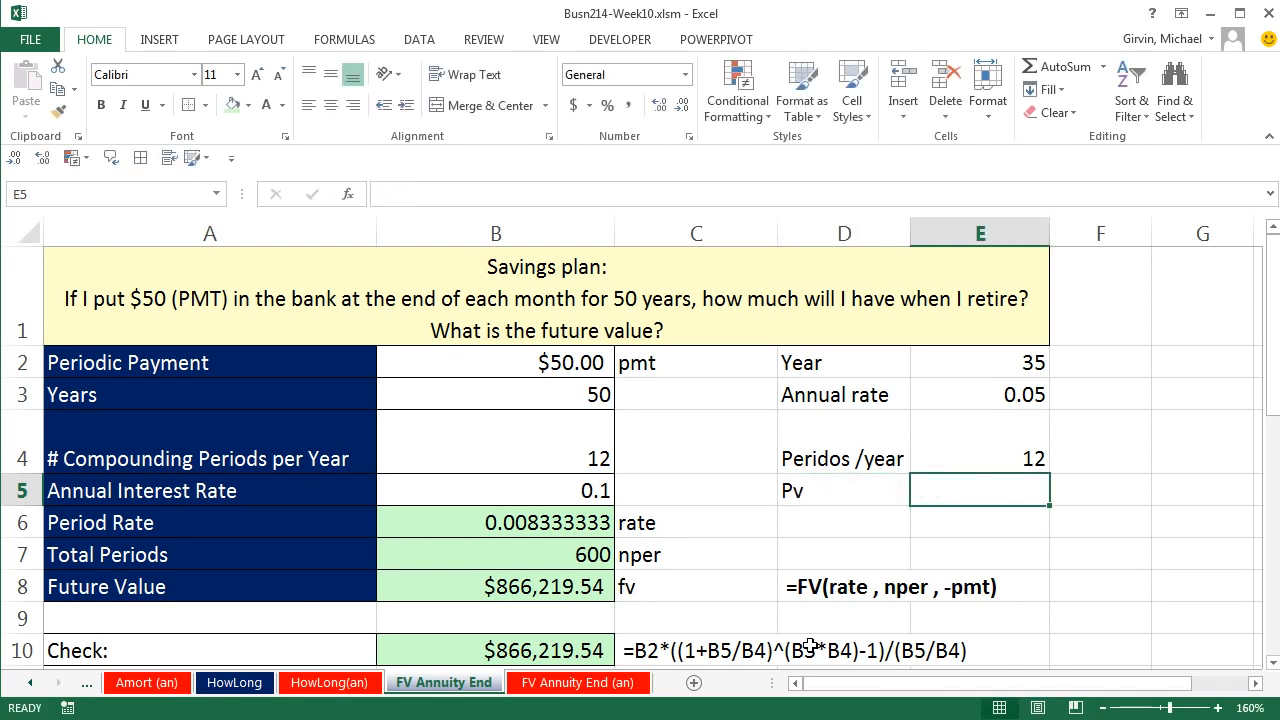
text(-)
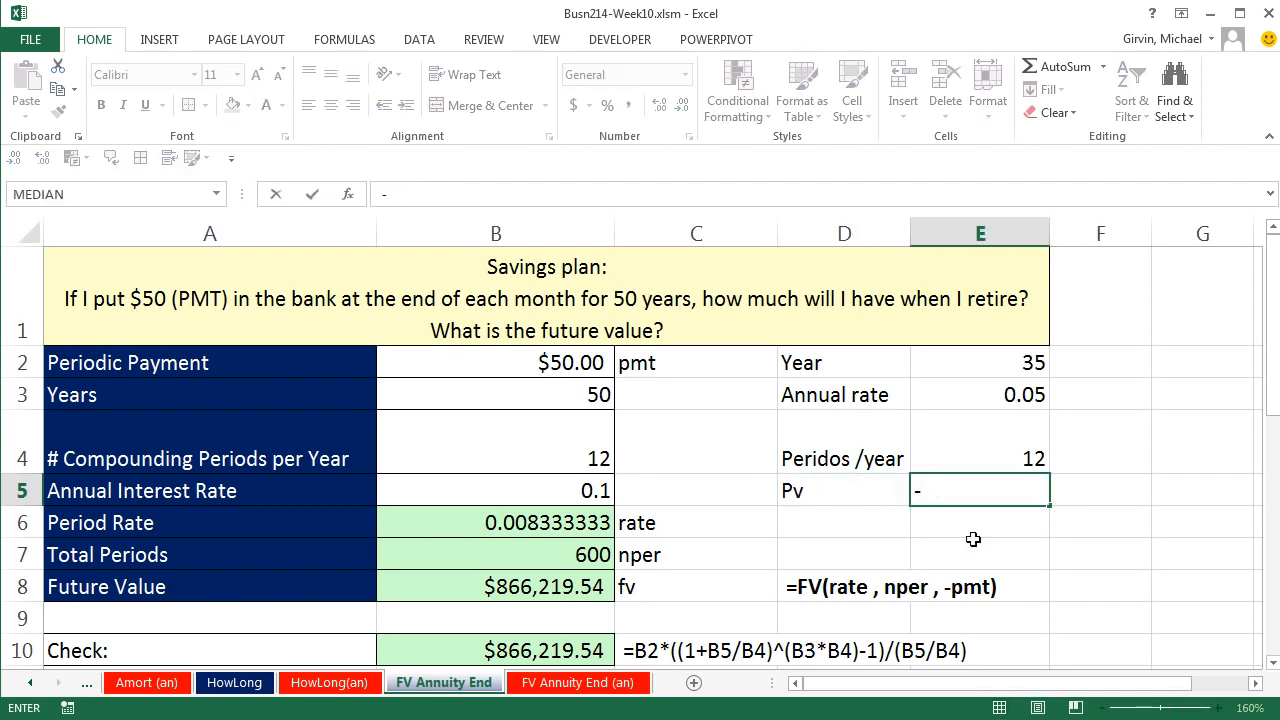
click(553, 587)
key(Return)
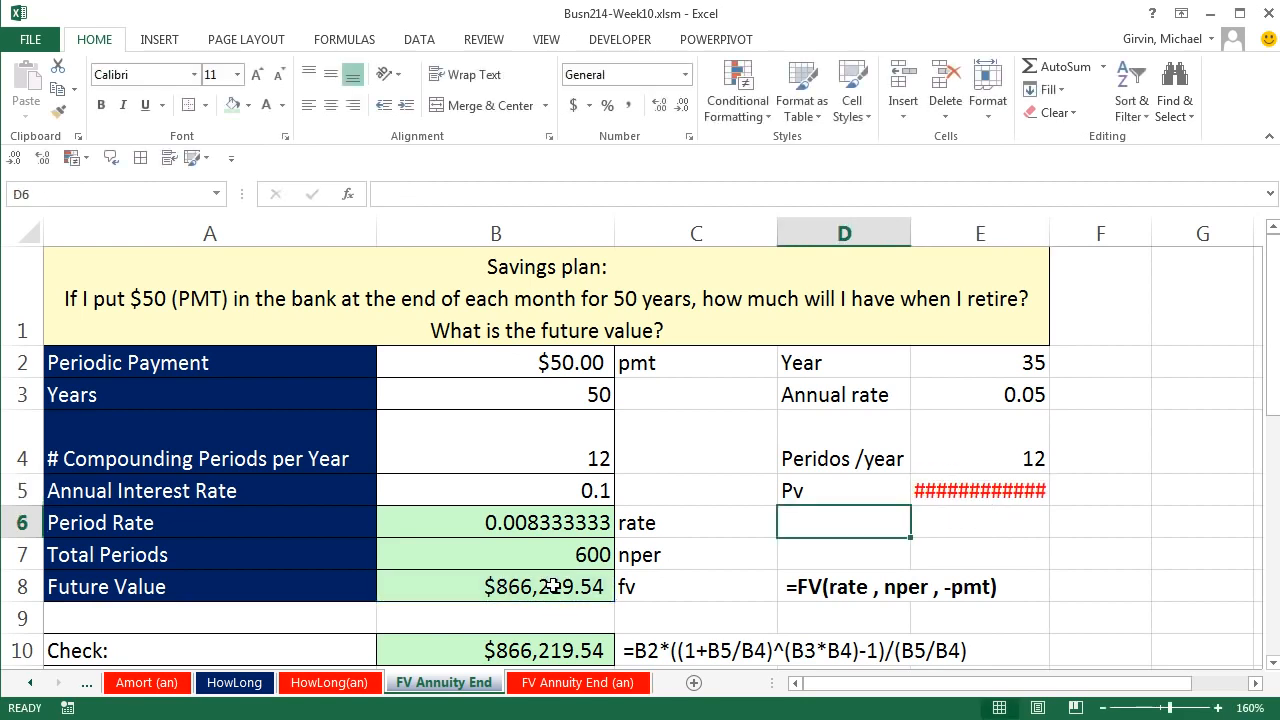
Step: Widen column E and format the Pv value in E5 as Currency
drag(1050, 233, 1083, 233)
click(996, 496)
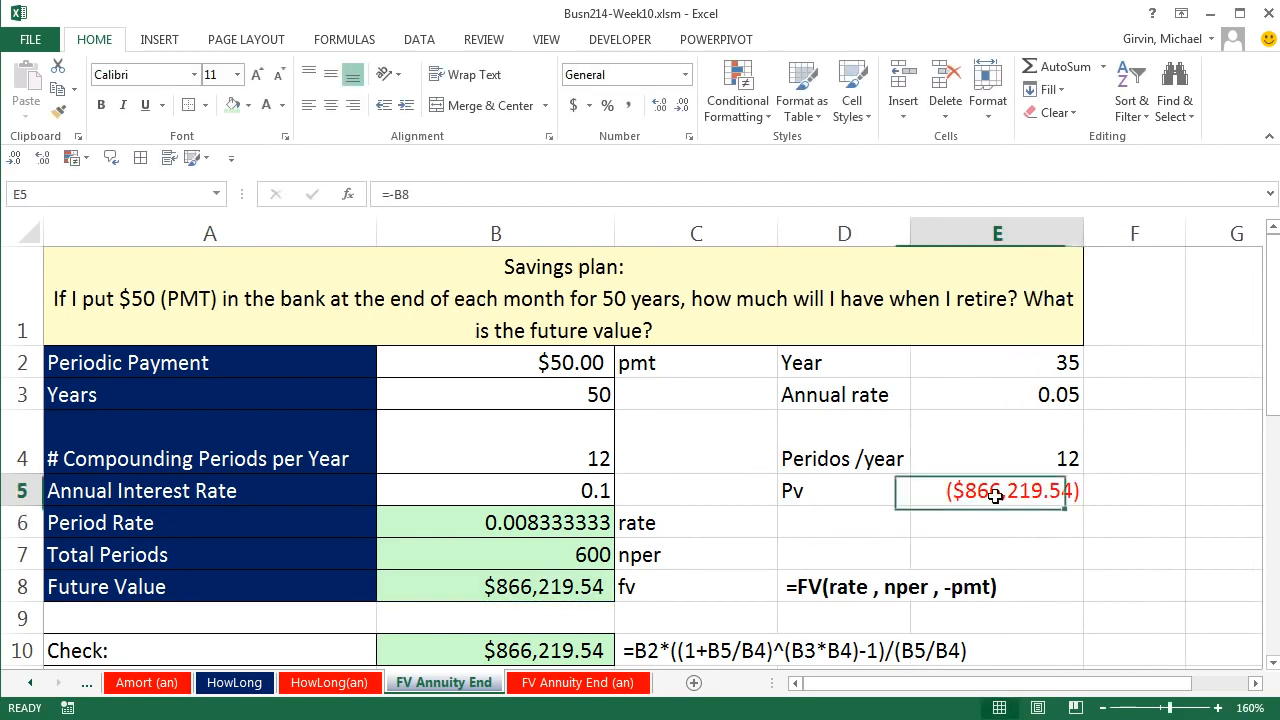
click(685, 75)
click(660, 204)
Step: Label D6 as PMT with a green fill in E6, and apply borders to D2:E6
click(847, 518)
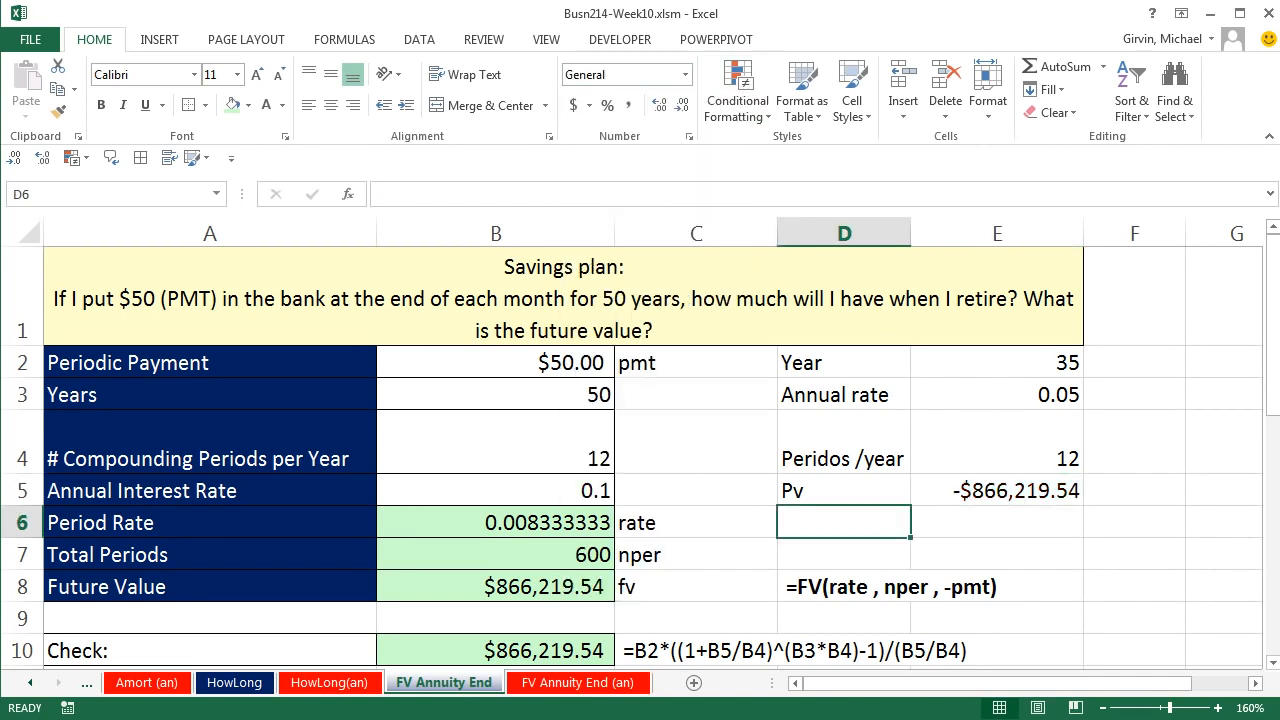
text(PMT)
key(Tab)
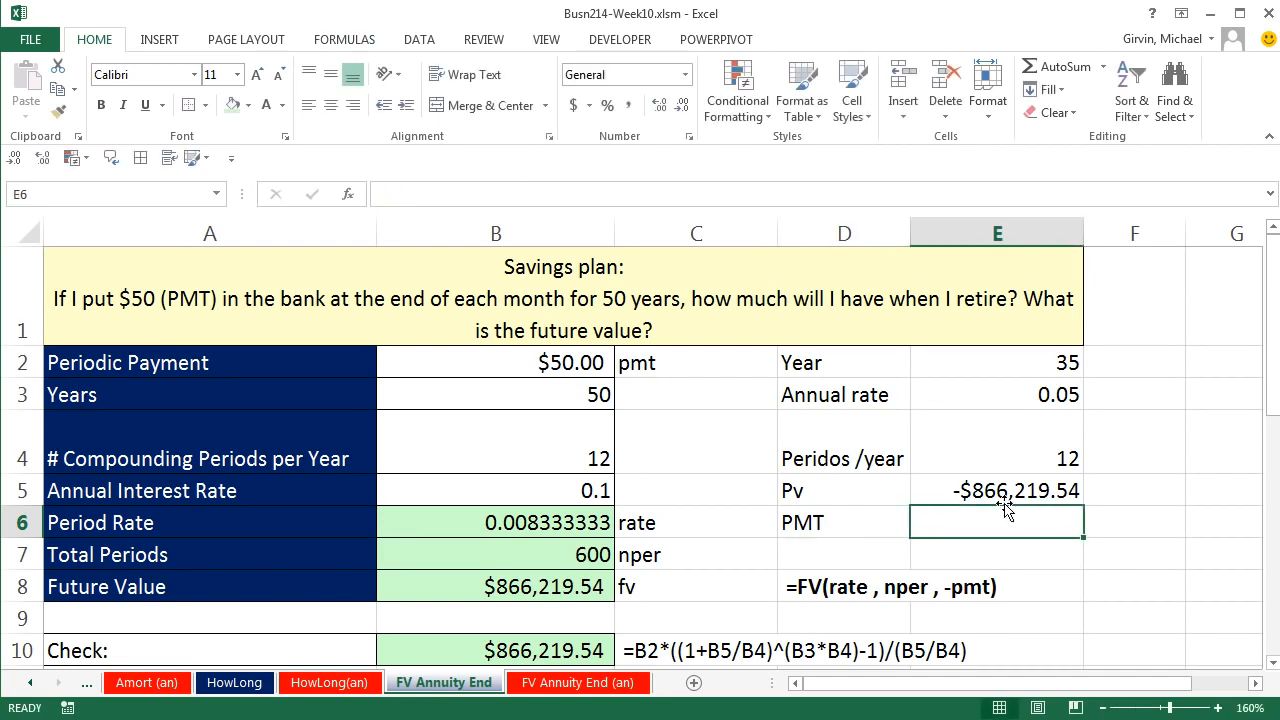
click(232, 104)
drag(848, 362, 994, 524)
click(189, 105)
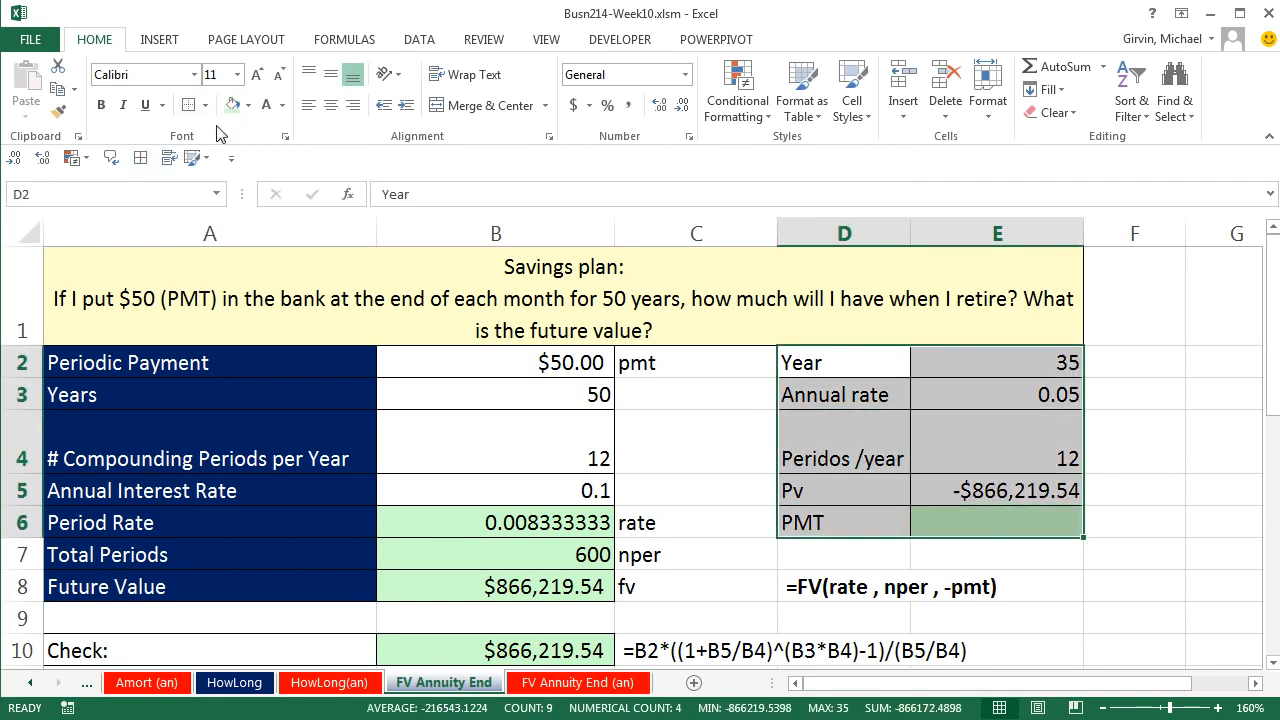
Step: Begin a PMT function in E6 with the rate E3/E4 and the number of periods E2*E4
click(1018, 522)
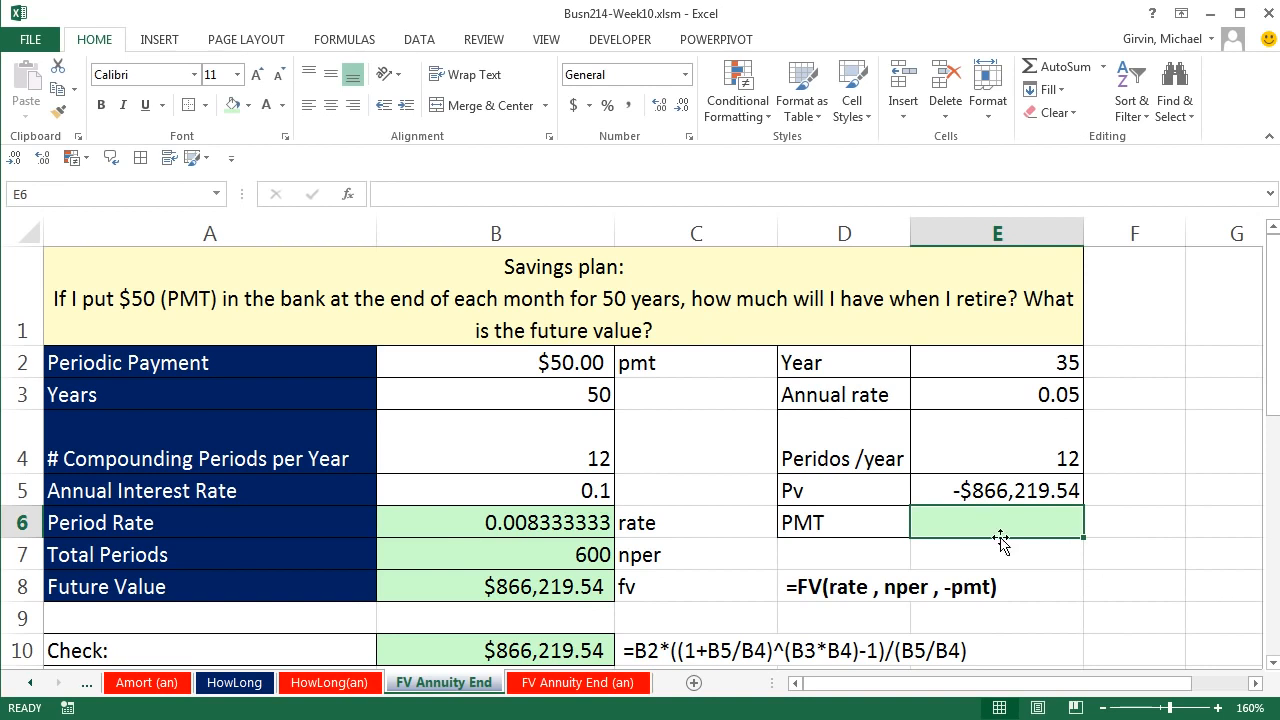
text(=pm)
key(Tab)
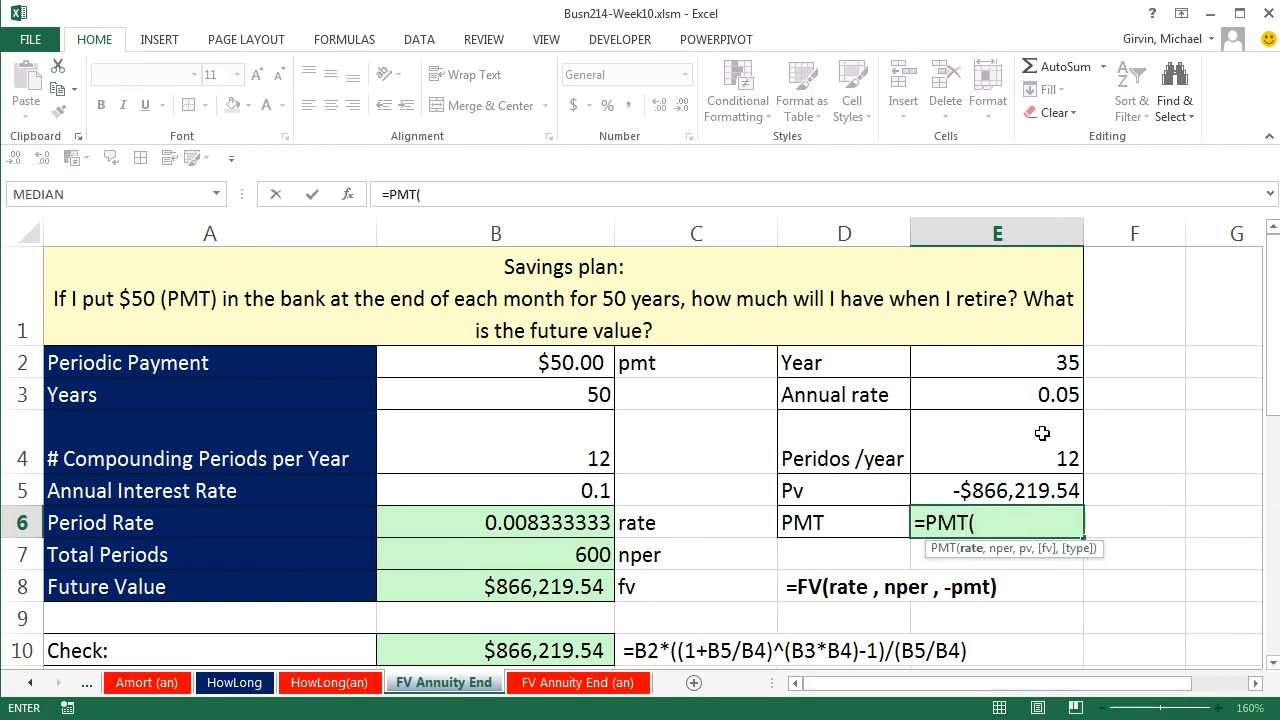
click(982, 391)
text(/)
click(1014, 433)
text(,)
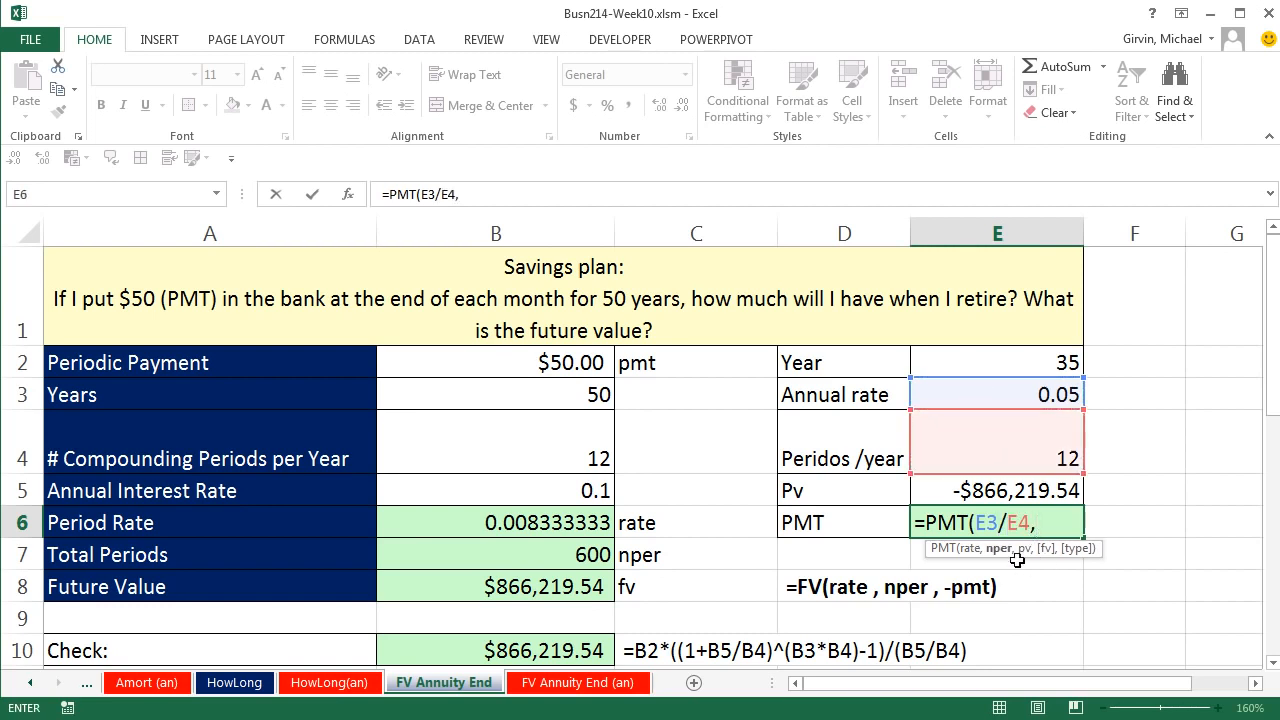
click(1046, 366)
text(*)
click(1043, 444)
text(,)
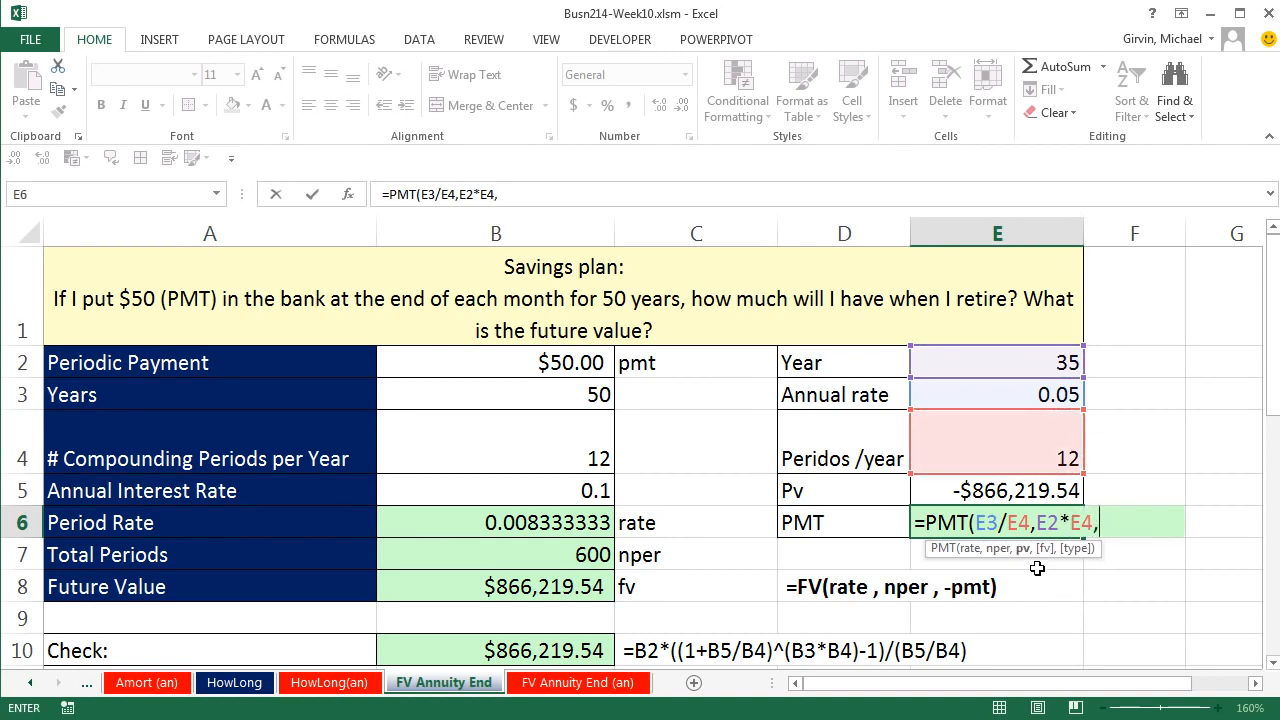
Step: Complete the PMT formula in E6 with present value E5, an omitted fv and type 1 for beginning of the period
click(977, 493)
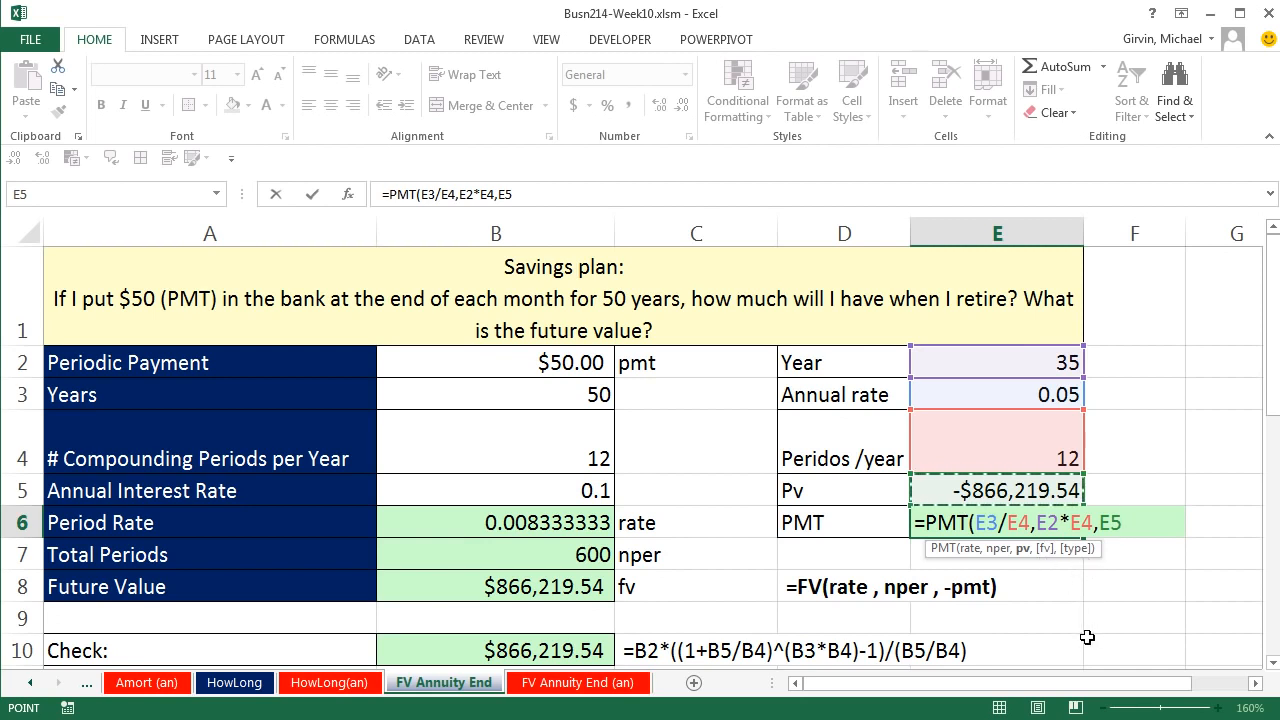
text(,)
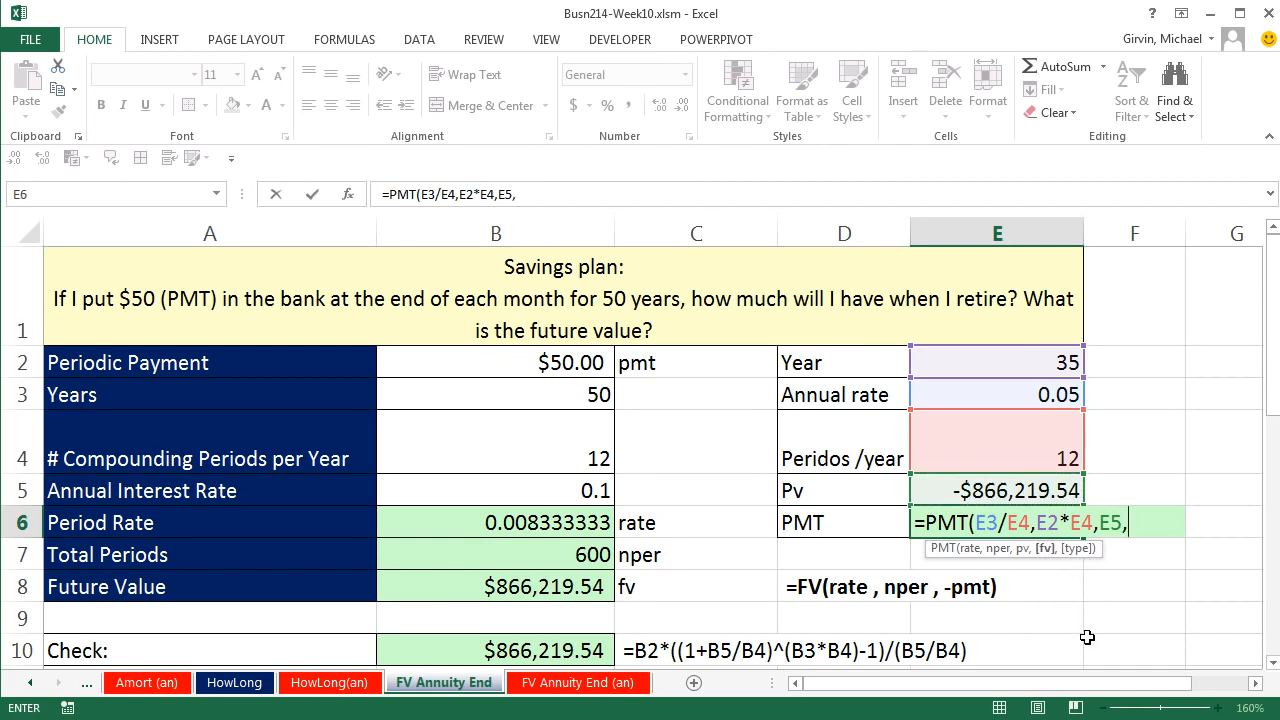
text(,)
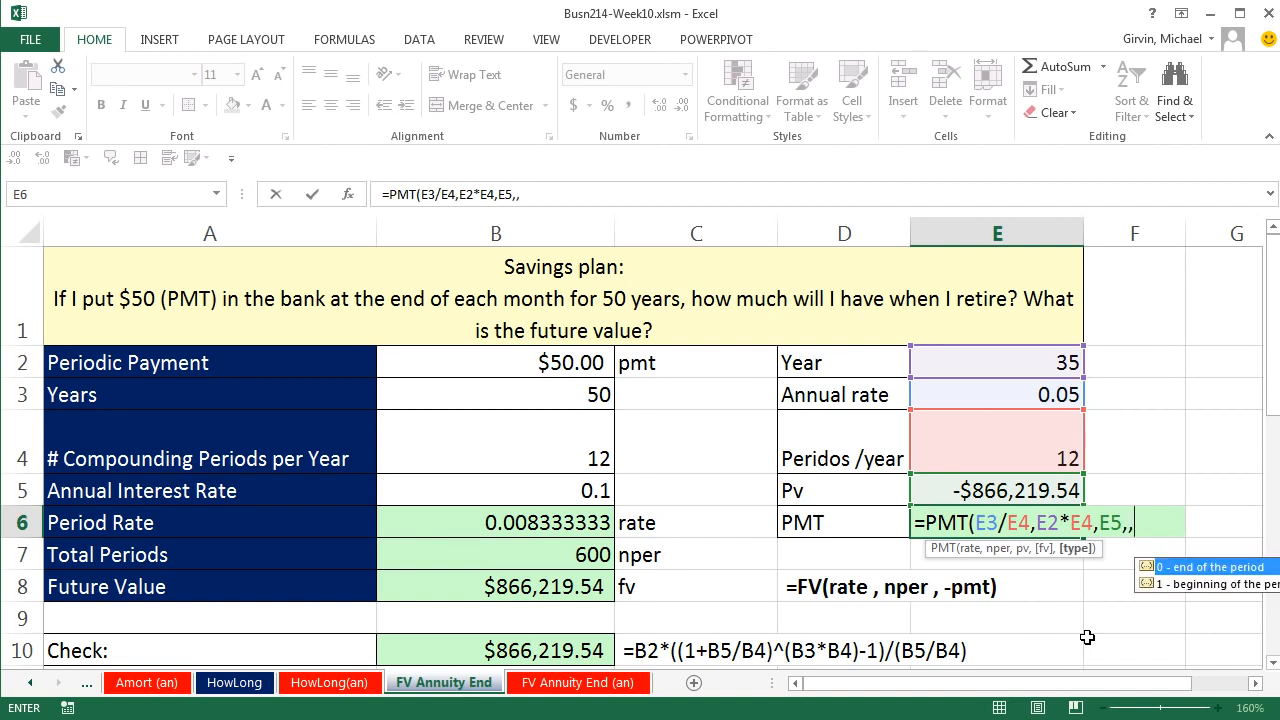
double_click(1200, 584)
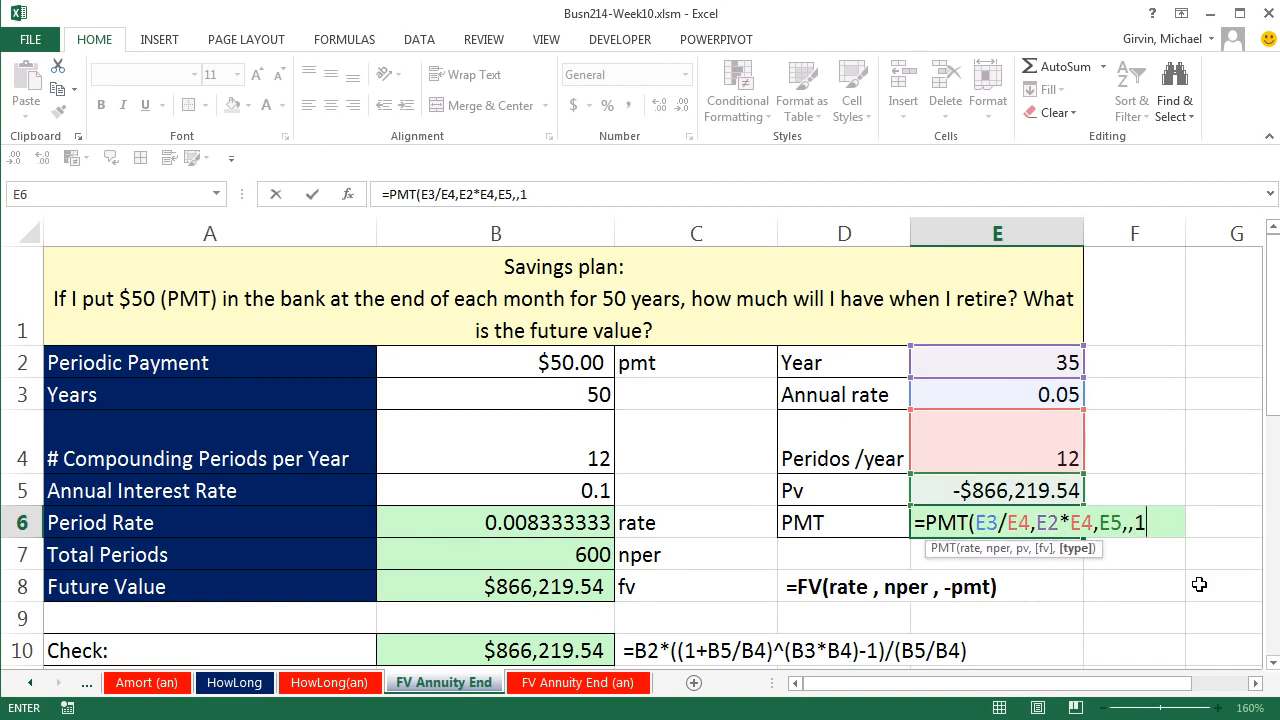
text())
key(ctrl+Return)
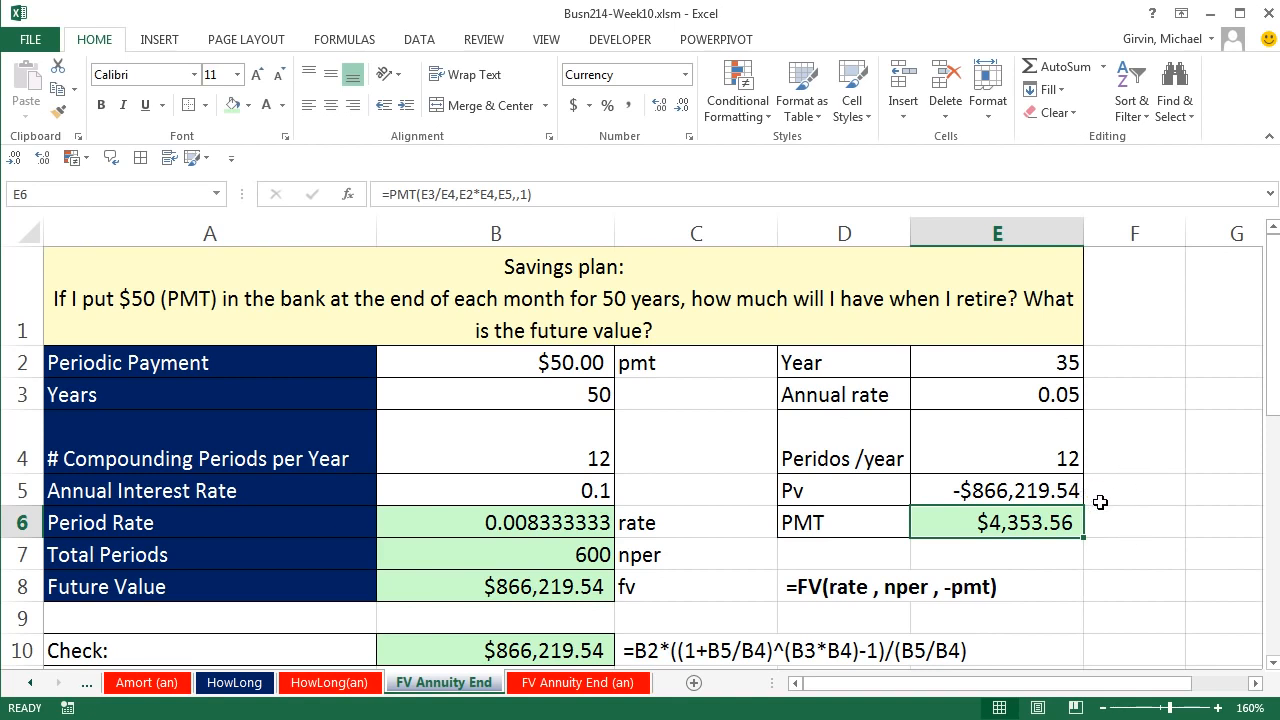
Step: Label D7 as Total Withdrawn and widen column D to fit the text
click(866, 551)
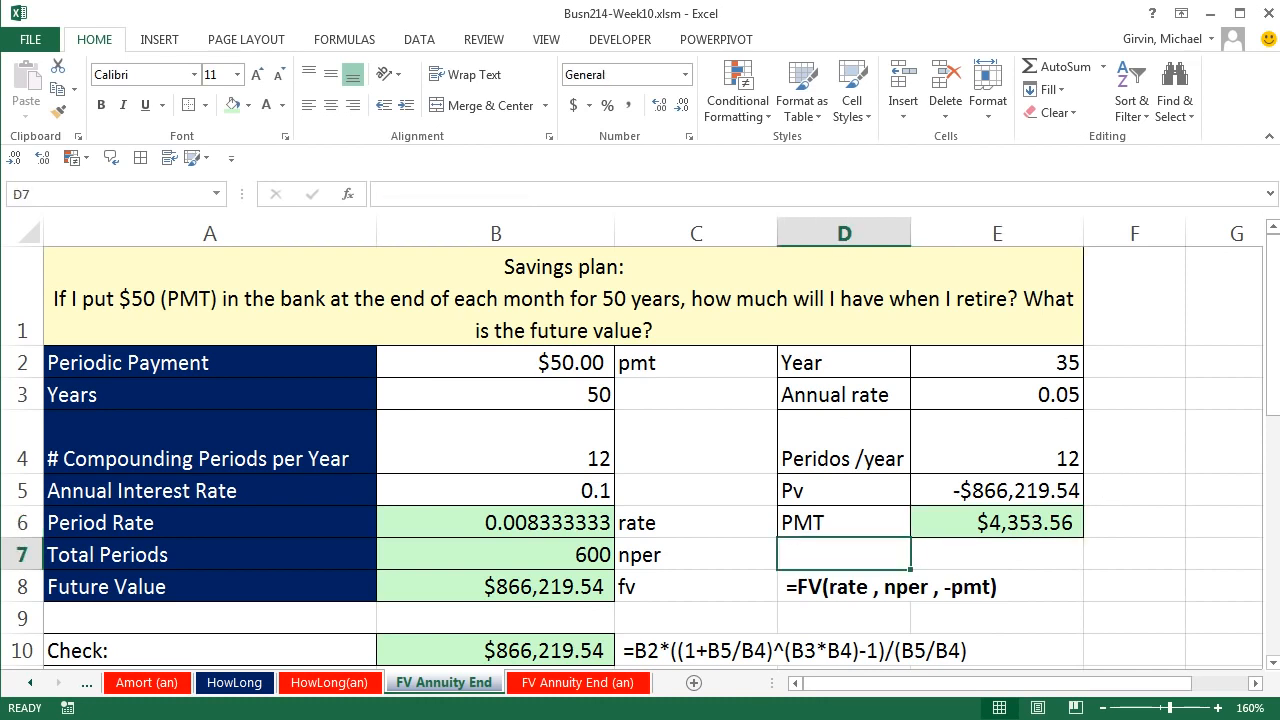
text(Total Withdrawn)
click(914, 229)
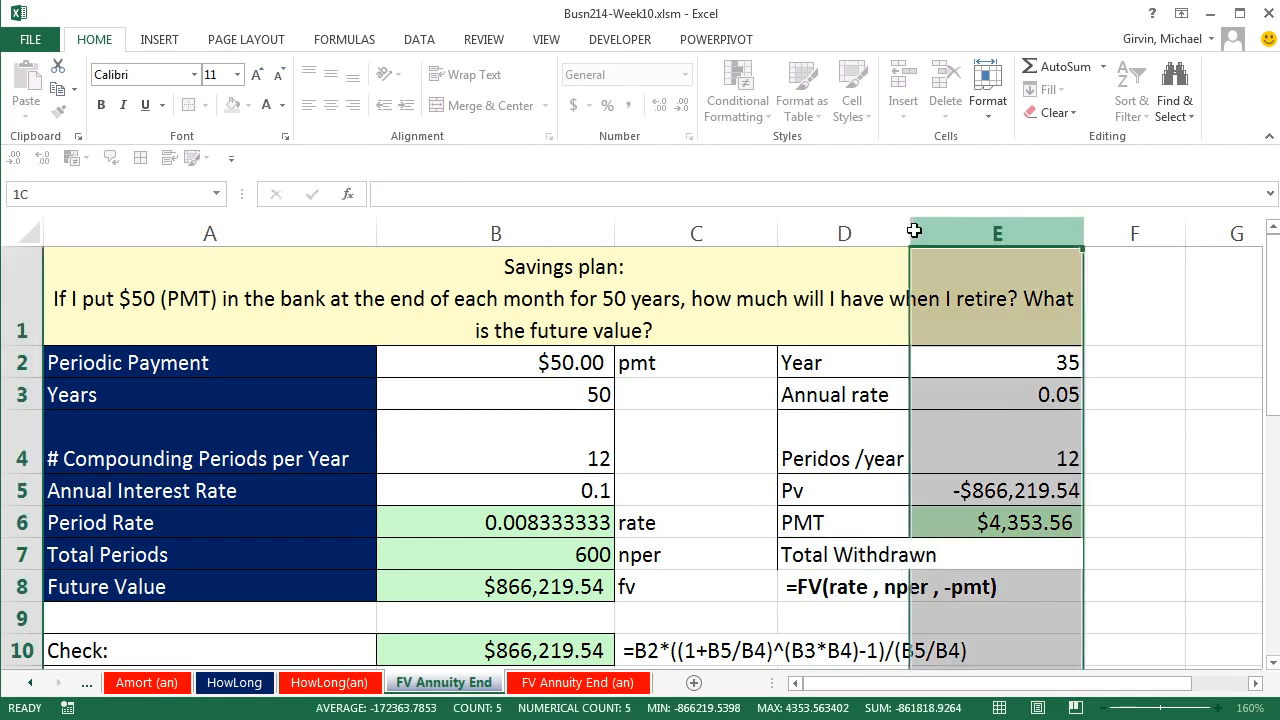
drag(911, 232, 943, 240)
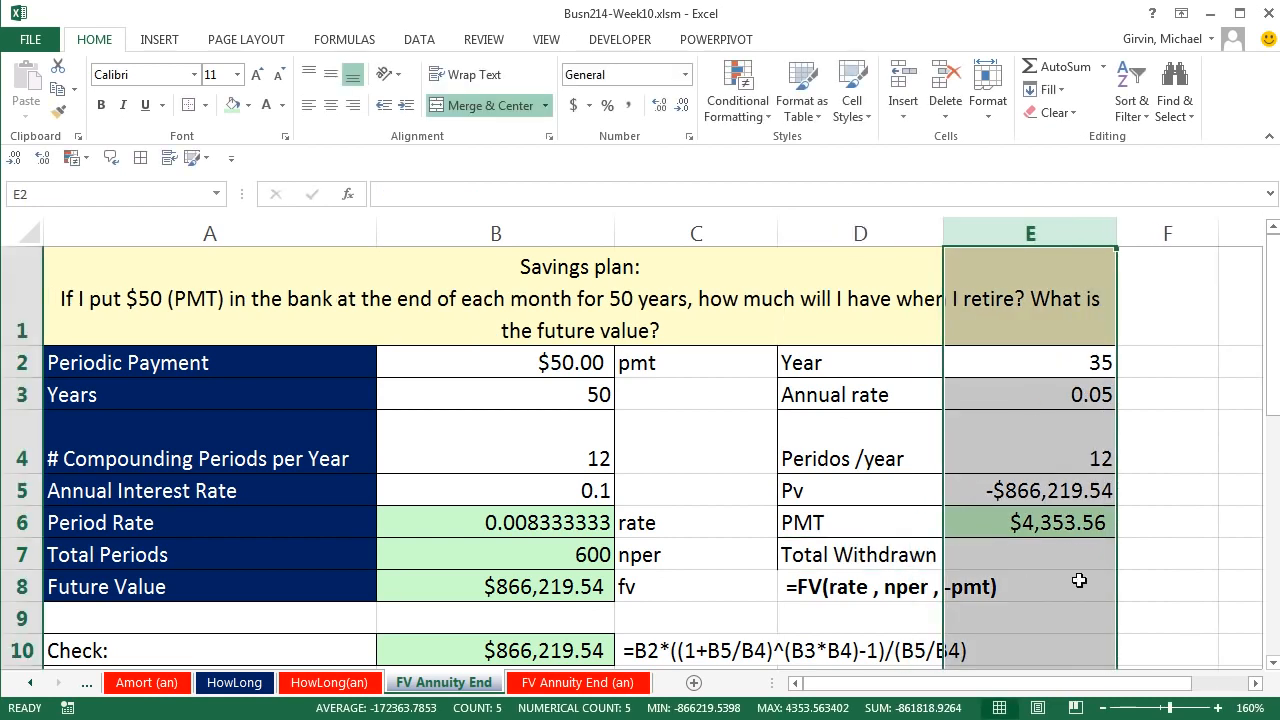
Step: Copy the PMT cell E6 into E7 to carry over its green fill and currency formatting
click(1030, 524)
key(ctrl+c)
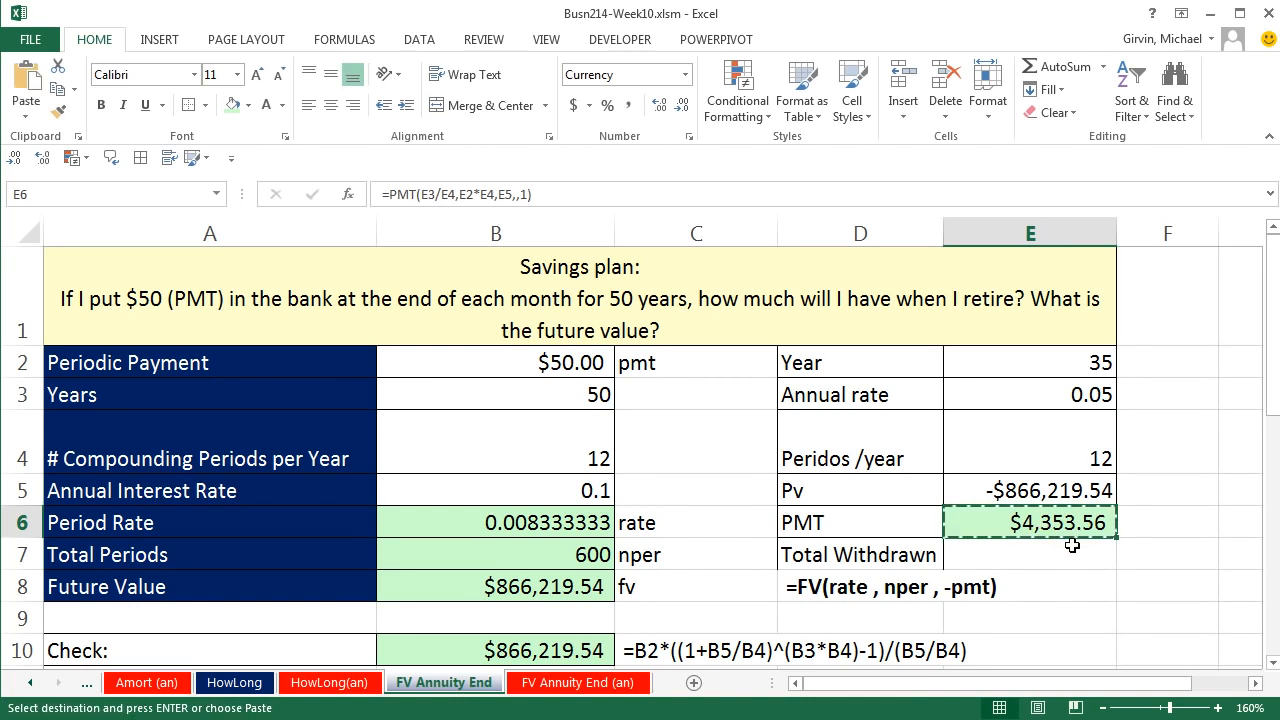
key(Down)
key(ctrl+v)
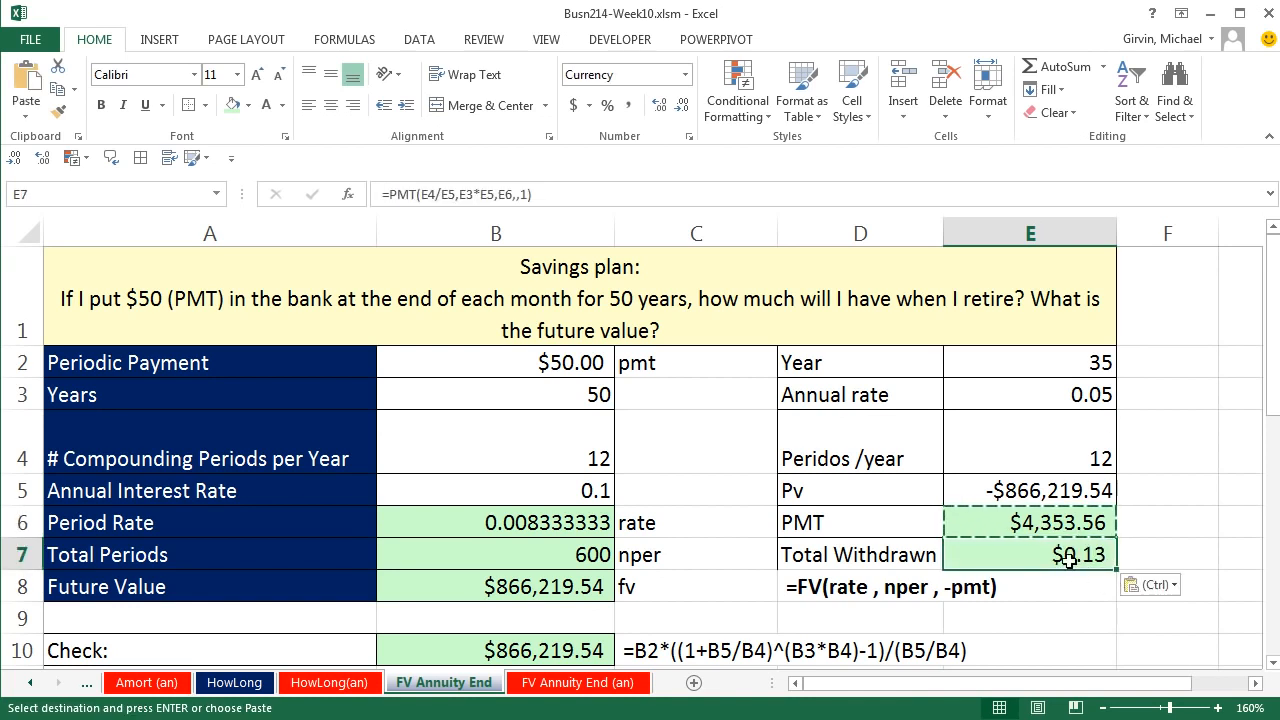
key(Escape)
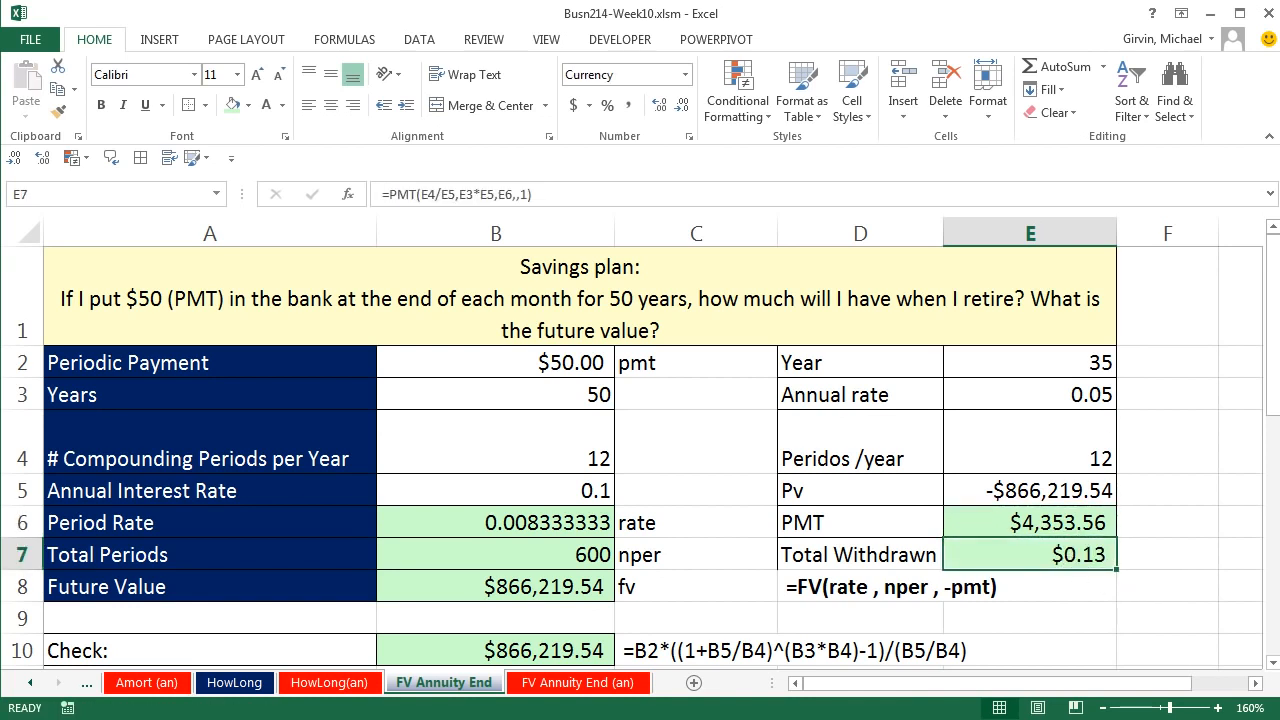
Step: Calculate the total withdrawn in E7 as the payment E6 times the years E2 times the periods per year E4
text(=)
key(Up)
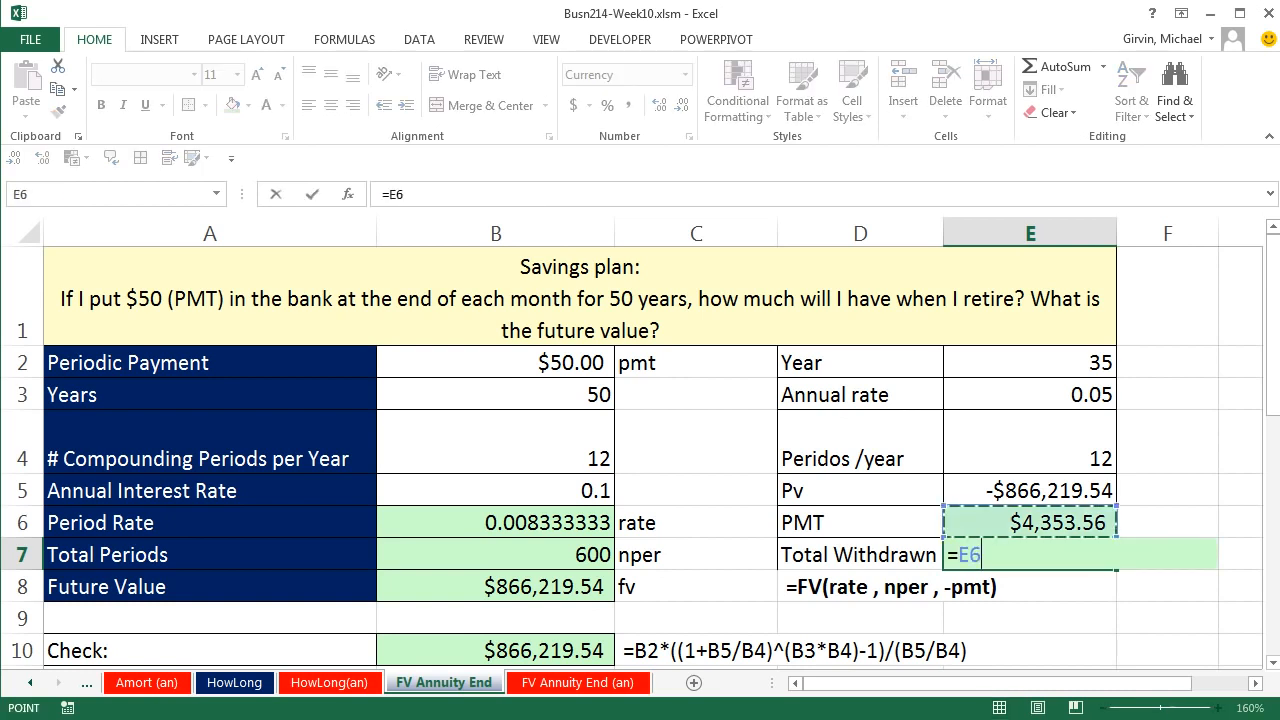
text(*)
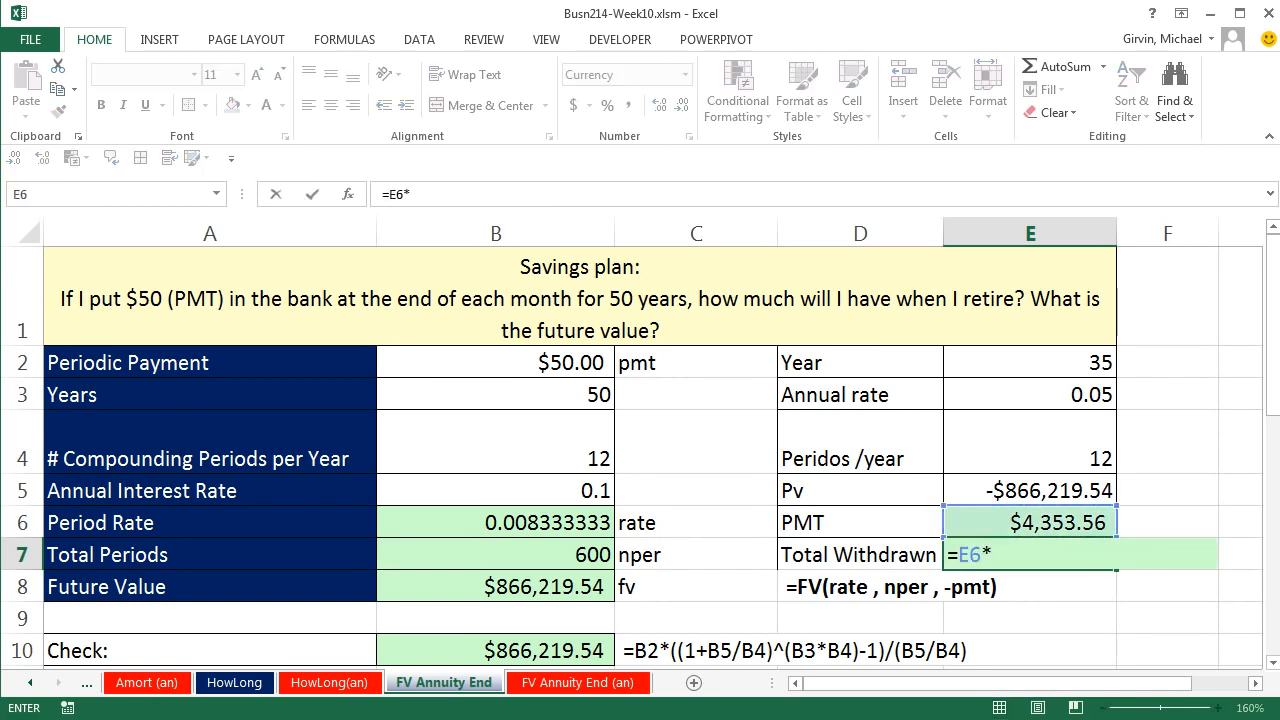
click(1052, 362)
text(*)
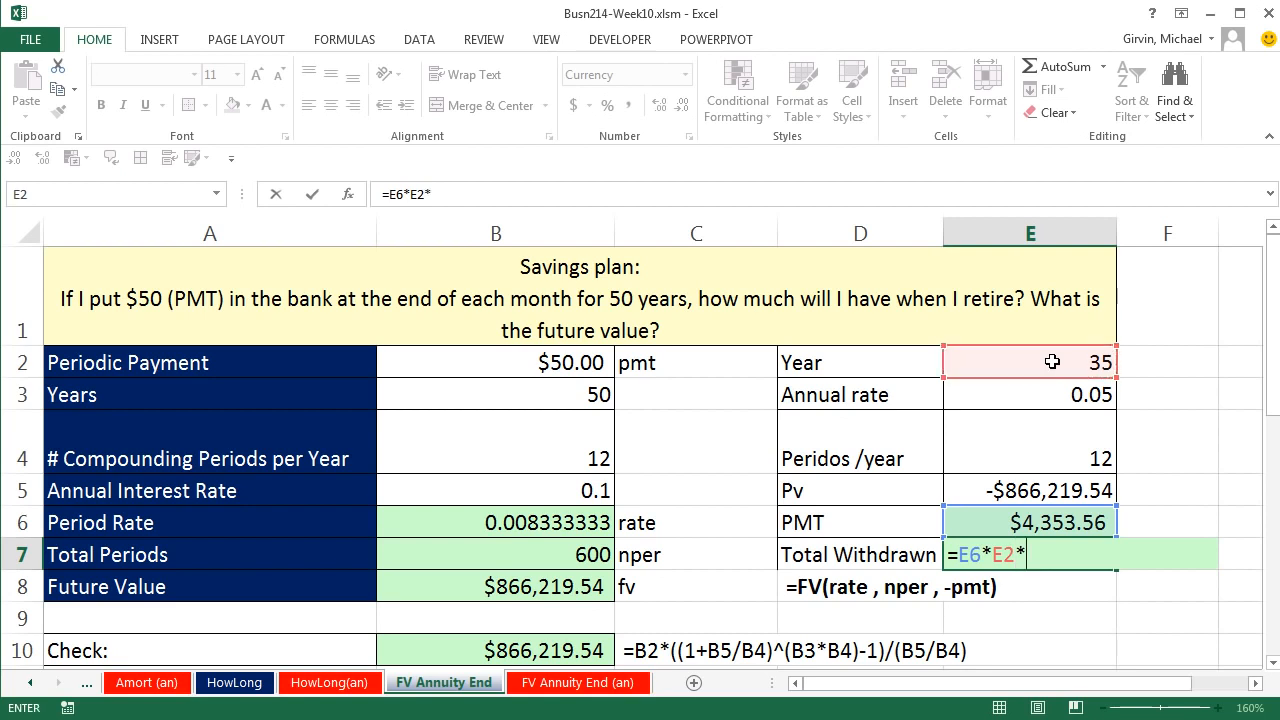
click(1051, 445)
key(ctrl+Return)
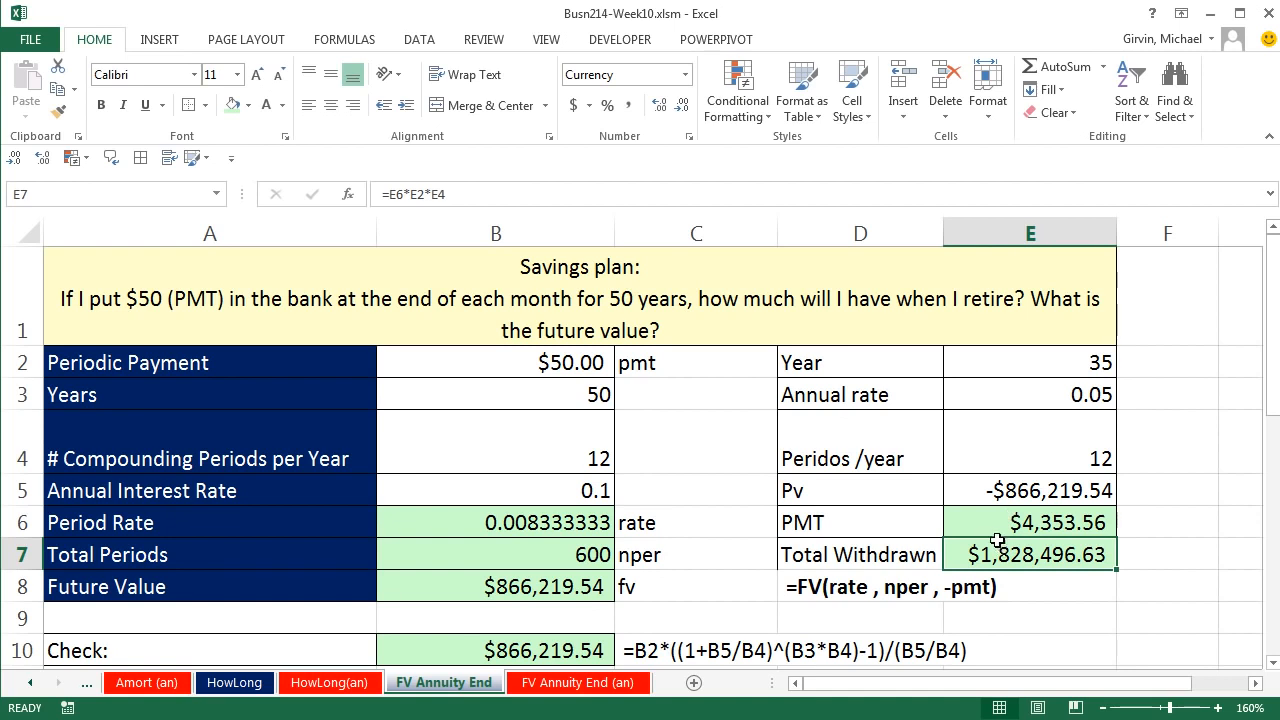
click(969, 489)
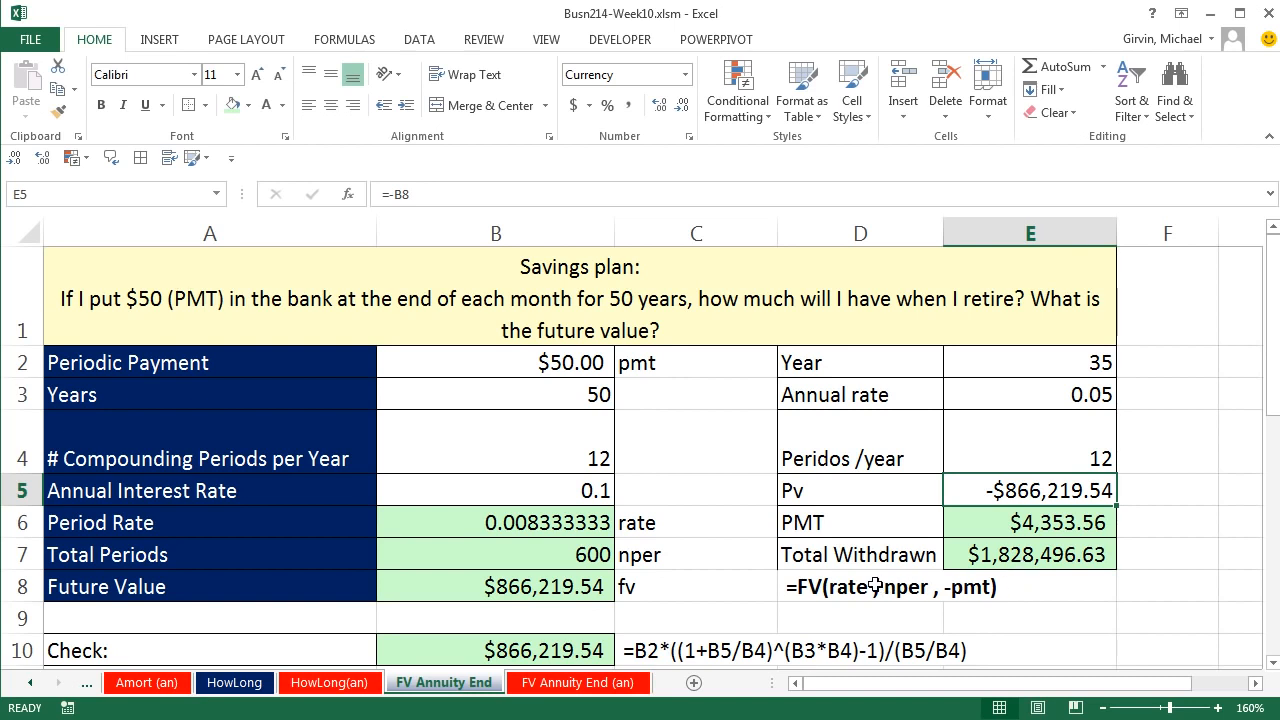
Step: Label G2 as Total put in and widen column G to fit the text
click(1256, 683)
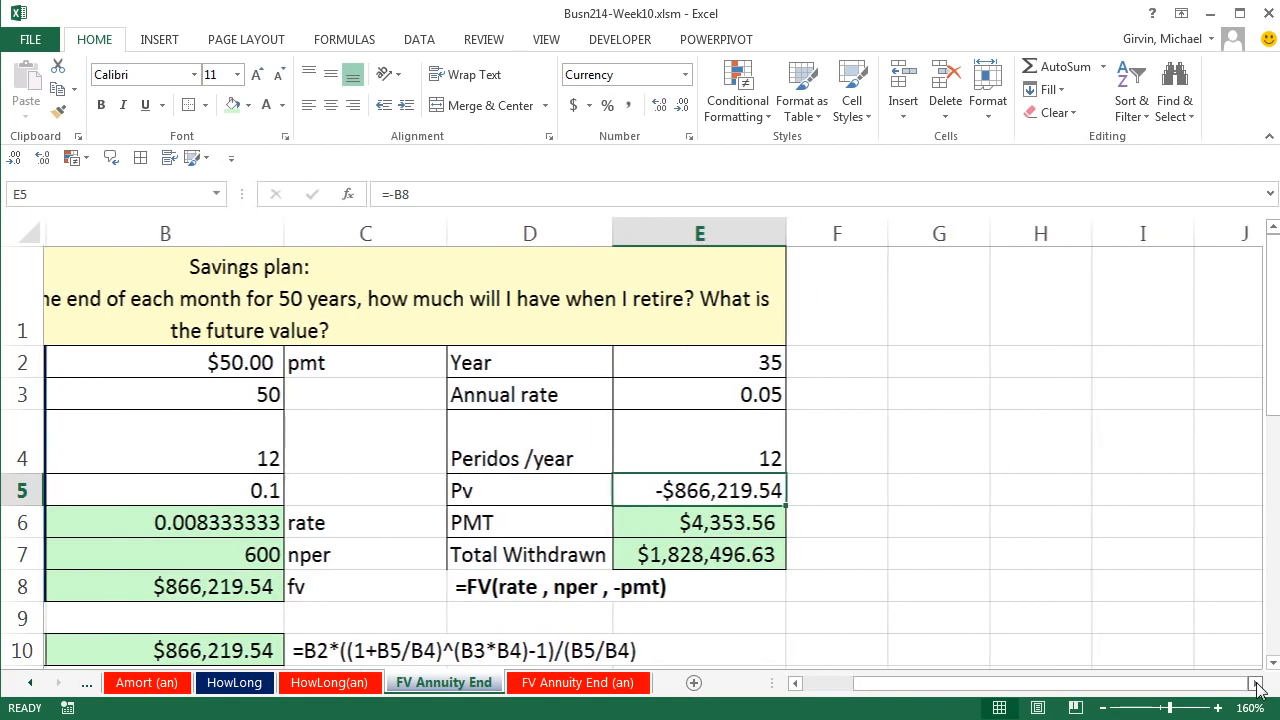
click(927, 366)
text(T)
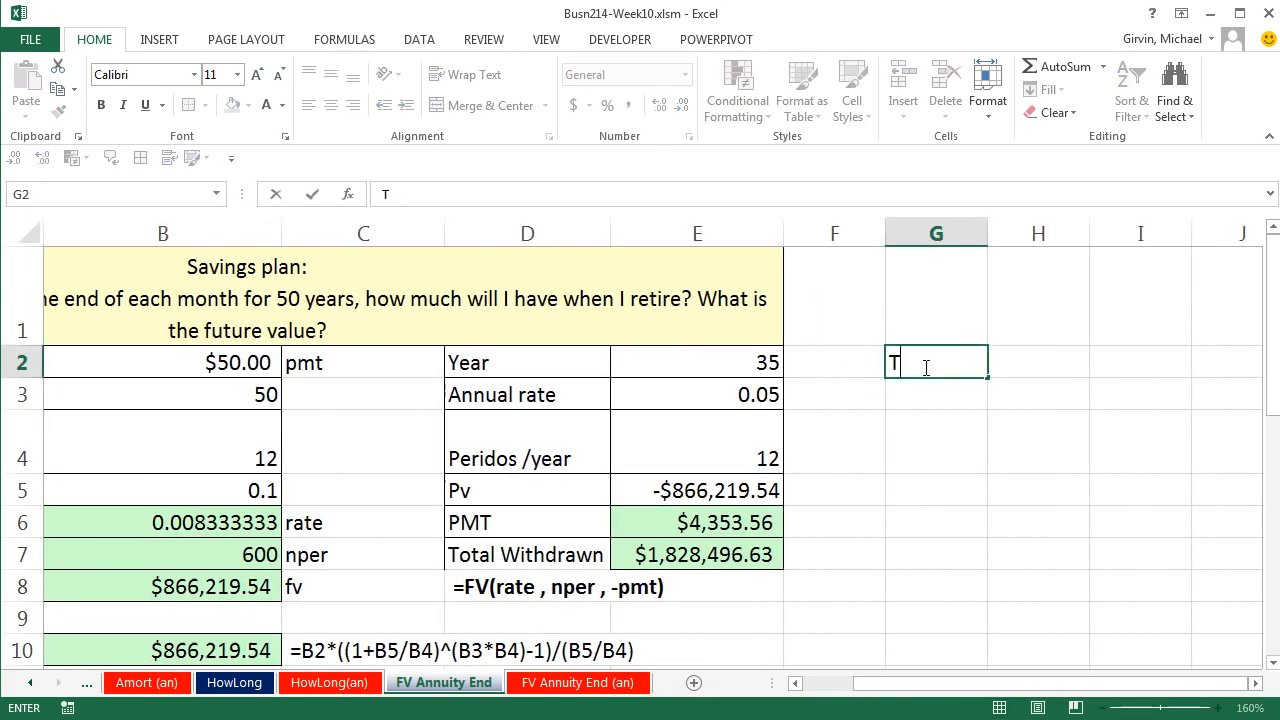
text(otal put in)
key(Tab)
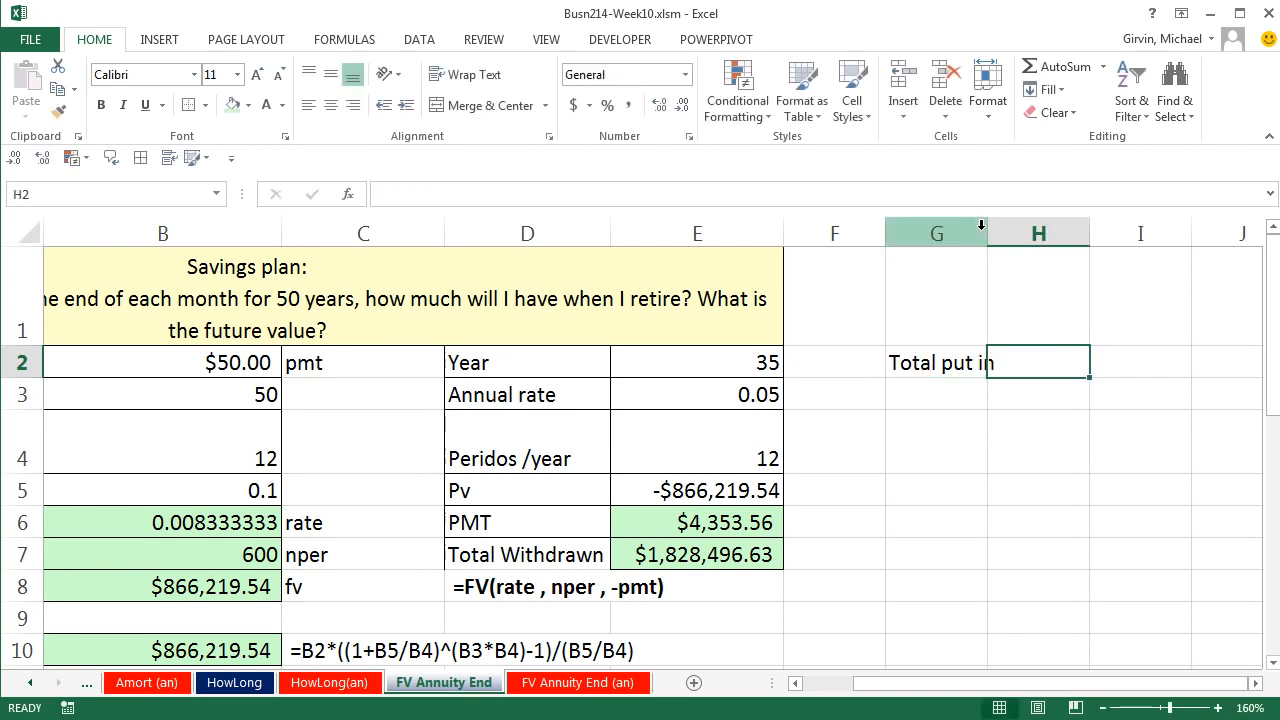
drag(988, 232, 1010, 232)
Step: Calculate the total put in in H2 as the periodic payment B2 times the years B3 times the compounding periods per year B4
text(=)
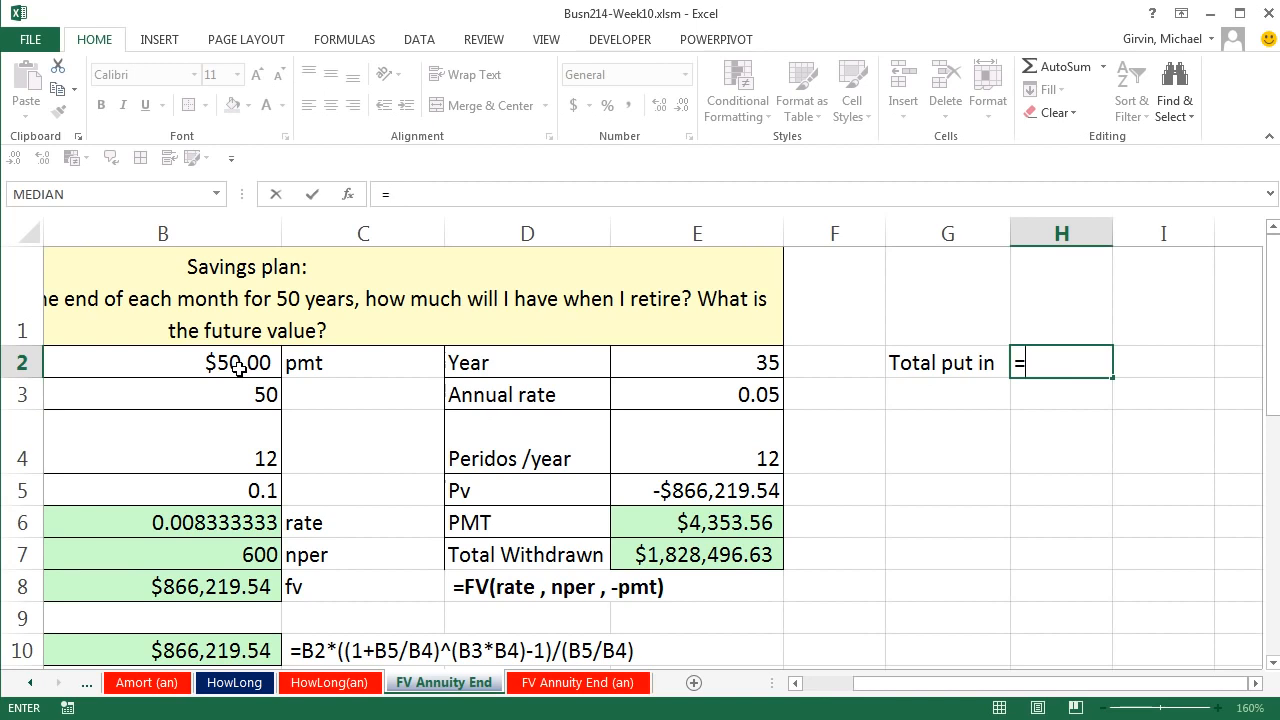
click(239, 368)
text(*)
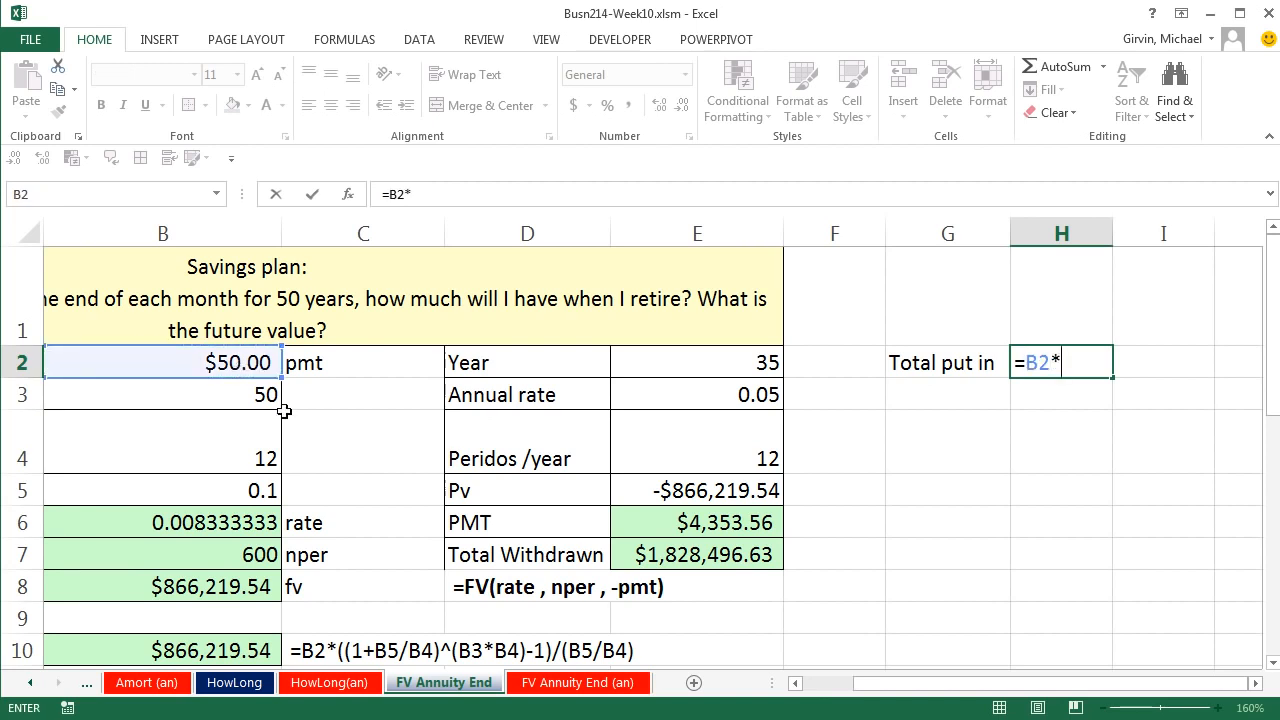
click(258, 395)
text(*)
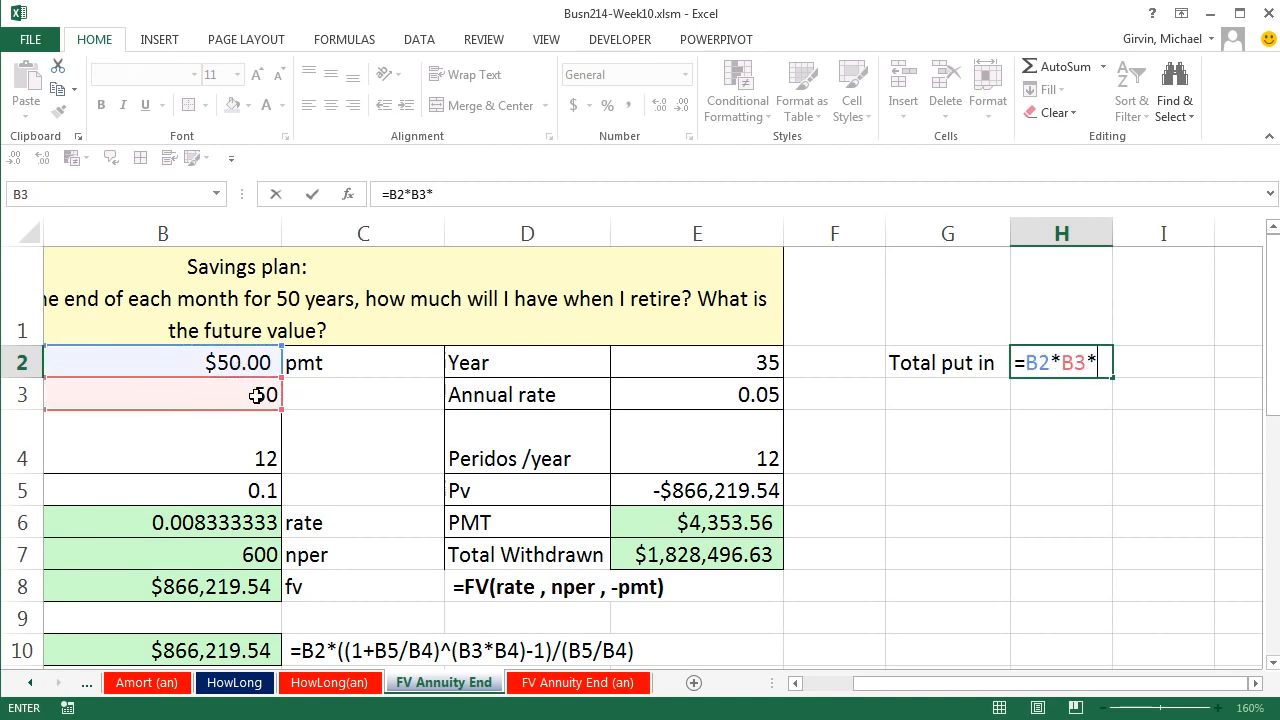
click(262, 450)
key(ctrl+Return)
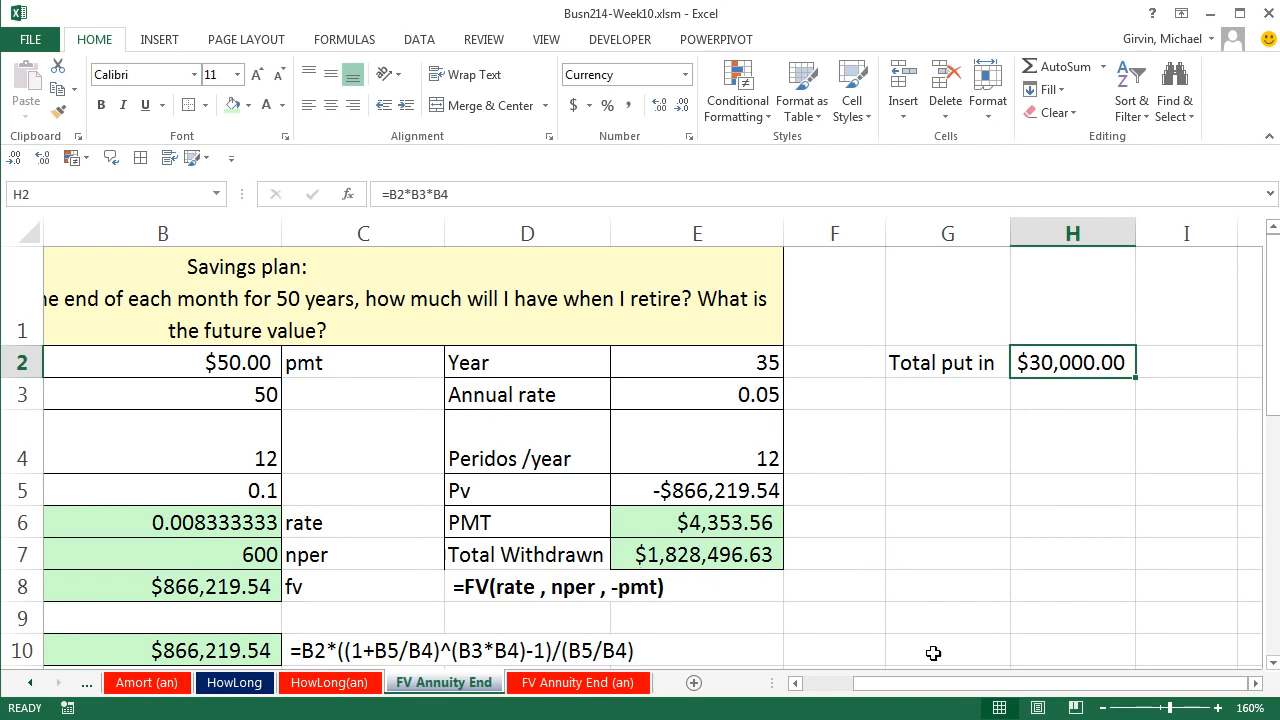
Step: Examine the millionaire problem's given values and empty result cells in B14:B20, and compare with the retirement PMT formula in E6
drag(928, 690, 876, 686)
scroll(718, 555, down, 4)
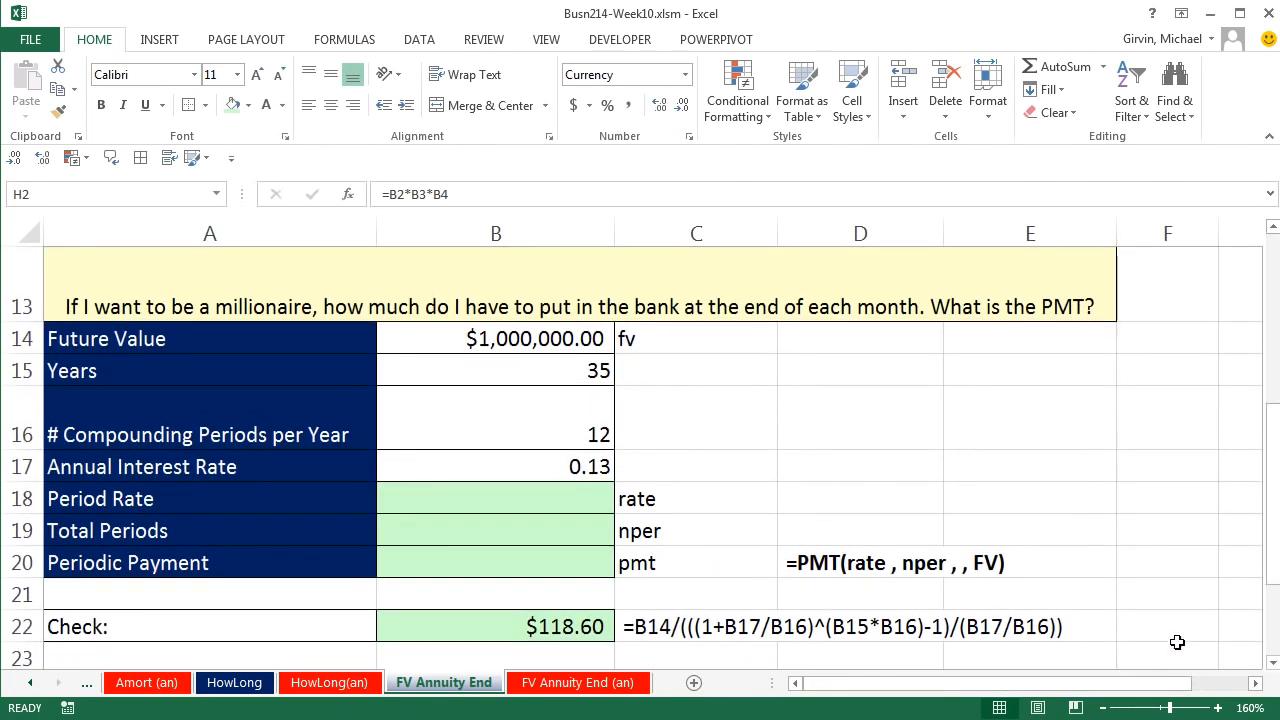
click(1080, 492)
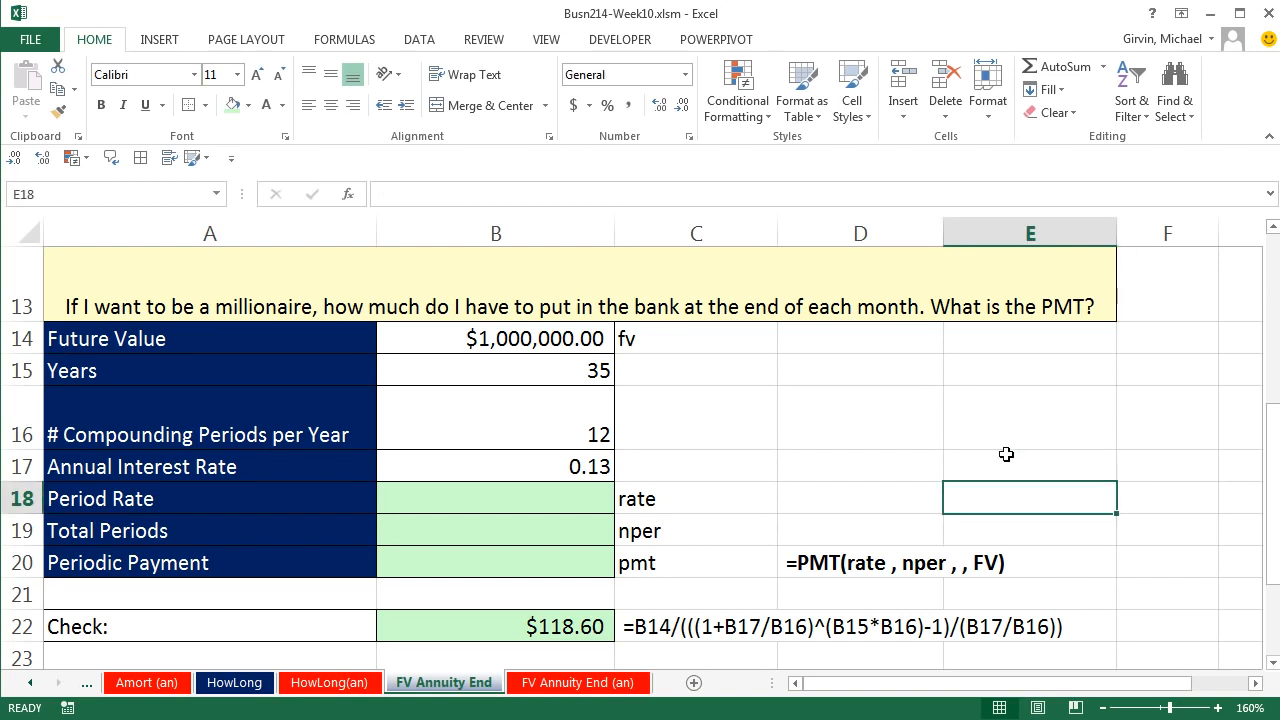
click(510, 342)
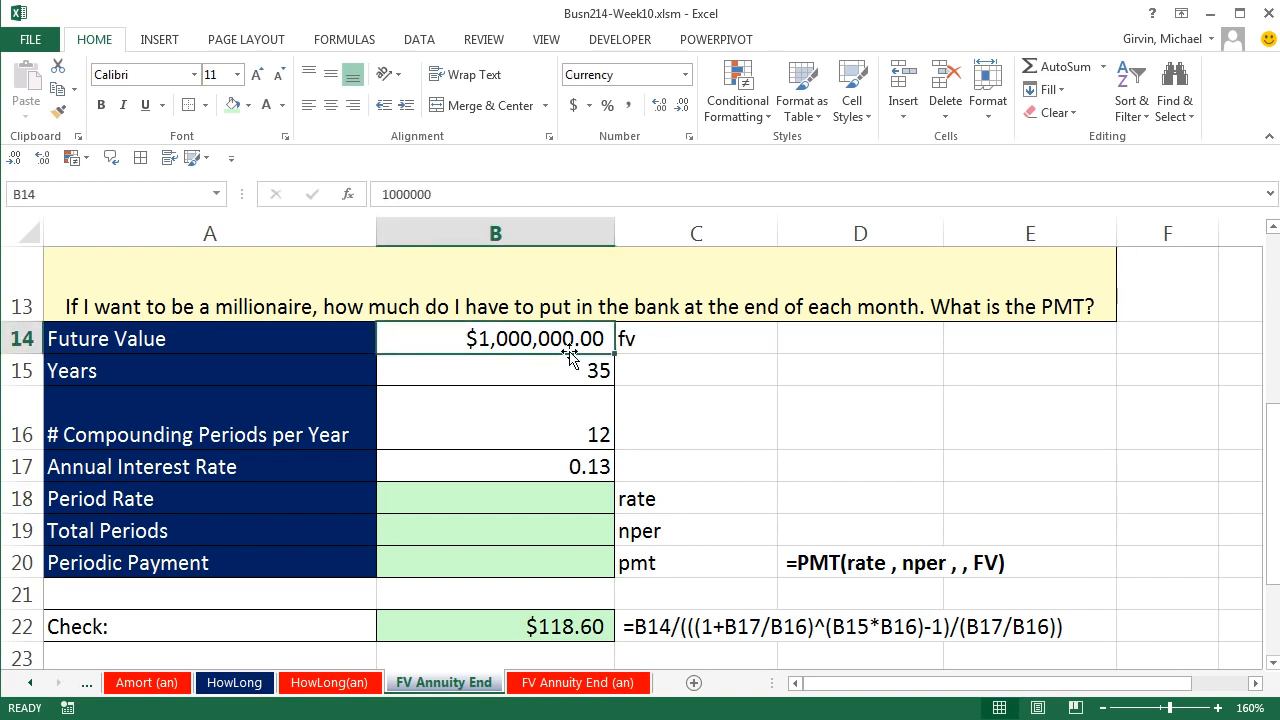
click(569, 376)
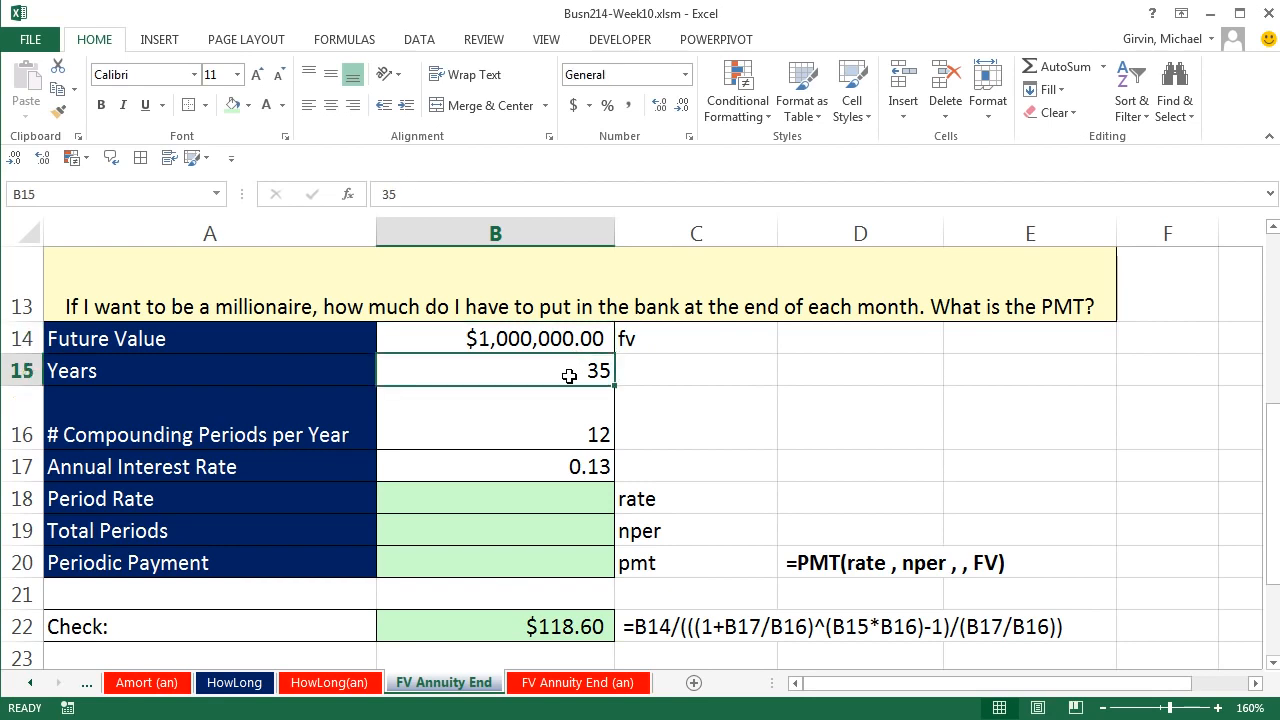
click(558, 458)
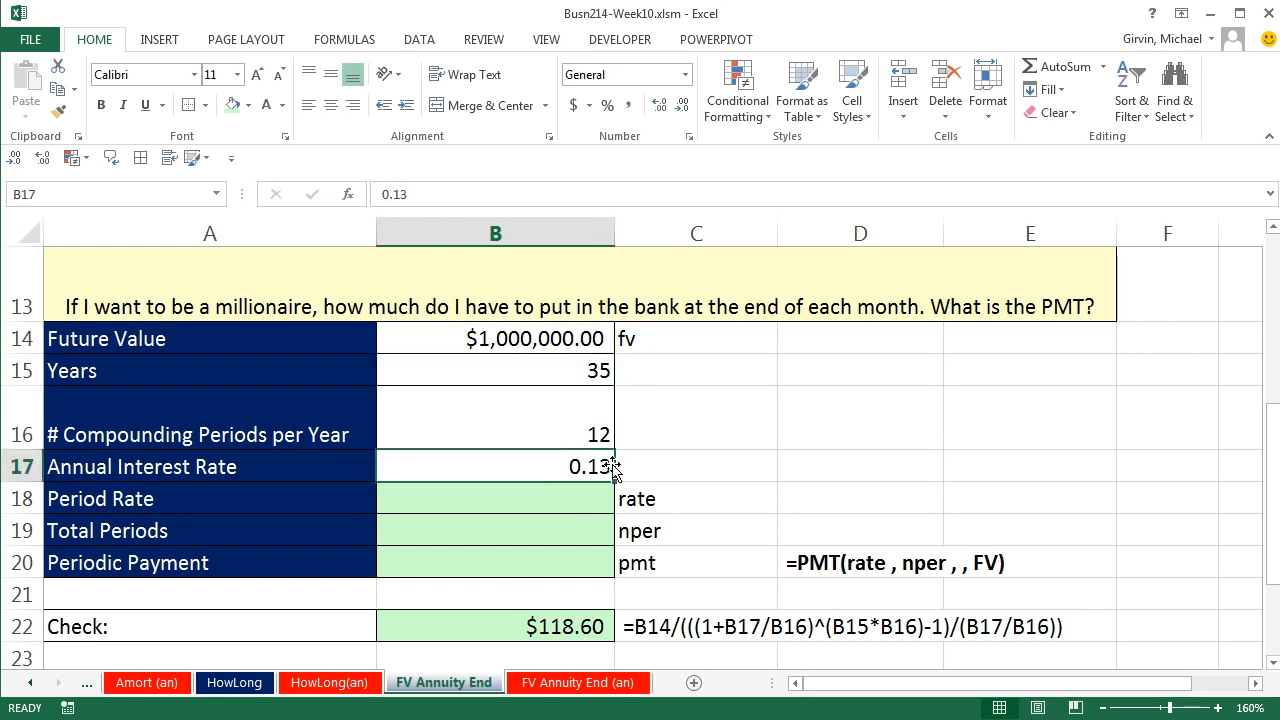
click(569, 508)
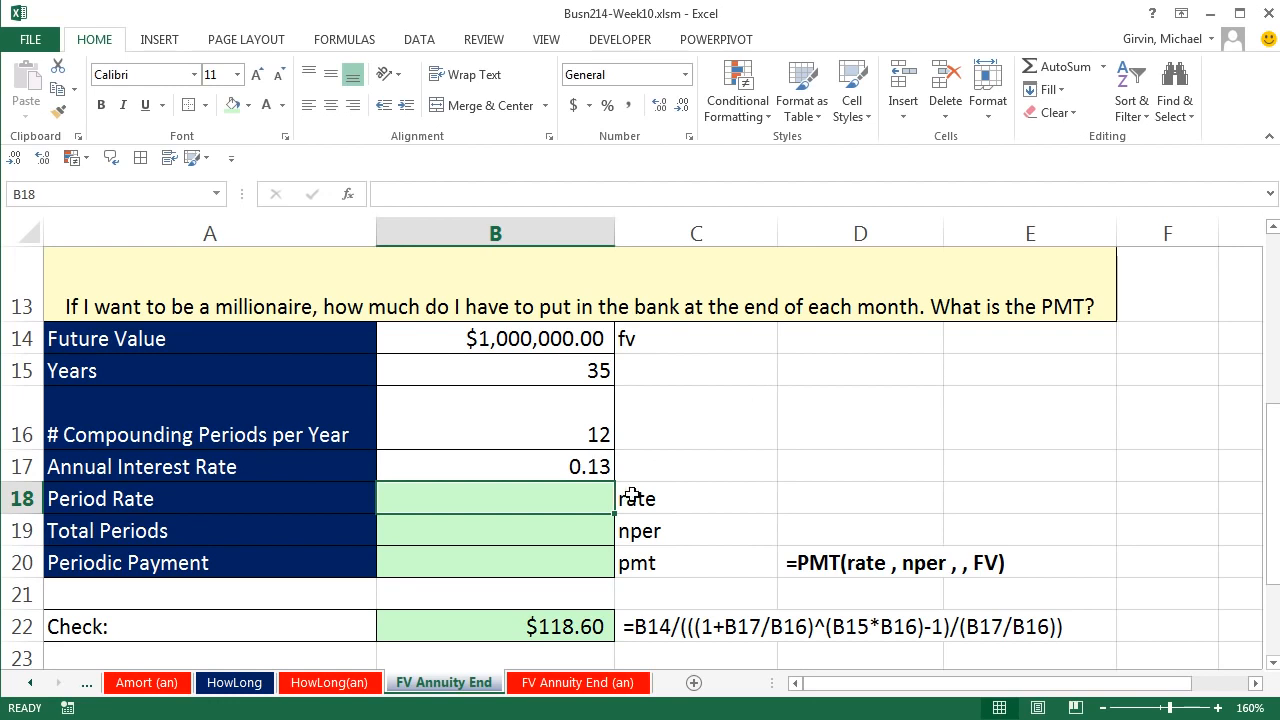
scroll(621, 497, up, 3)
double_click(1030, 361)
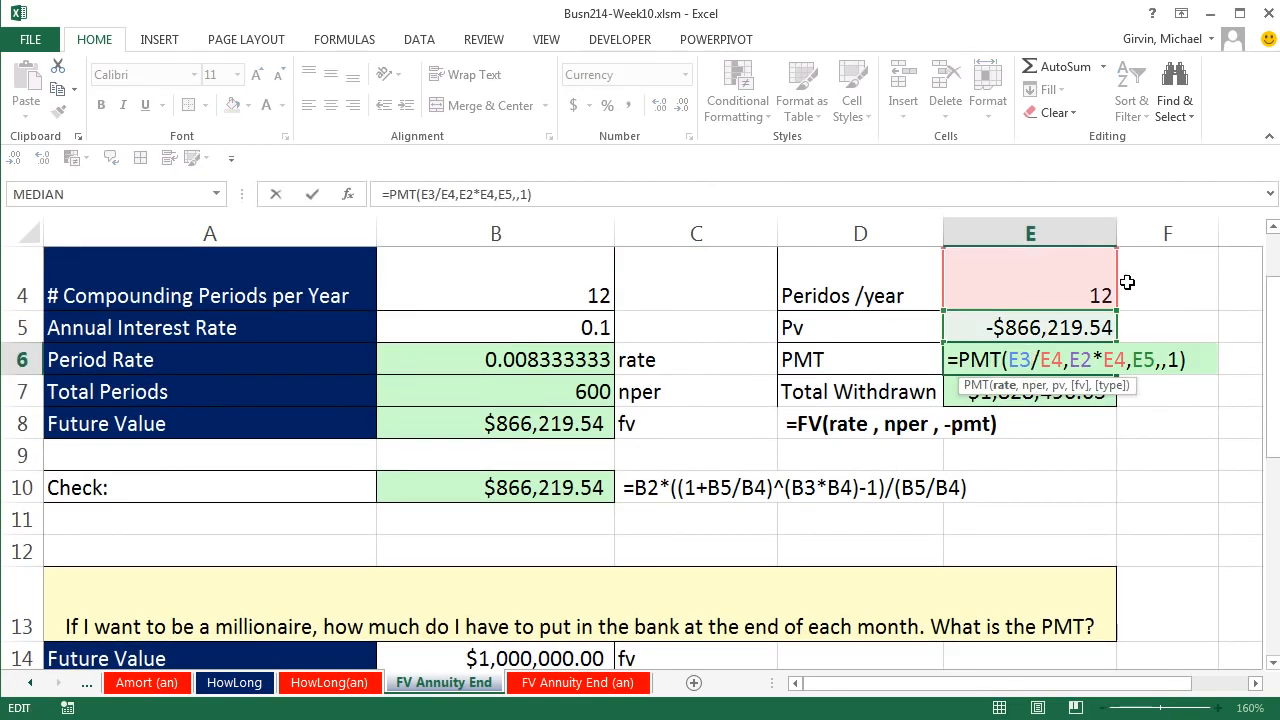
key(Escape)
scroll(843, 505, down, 3)
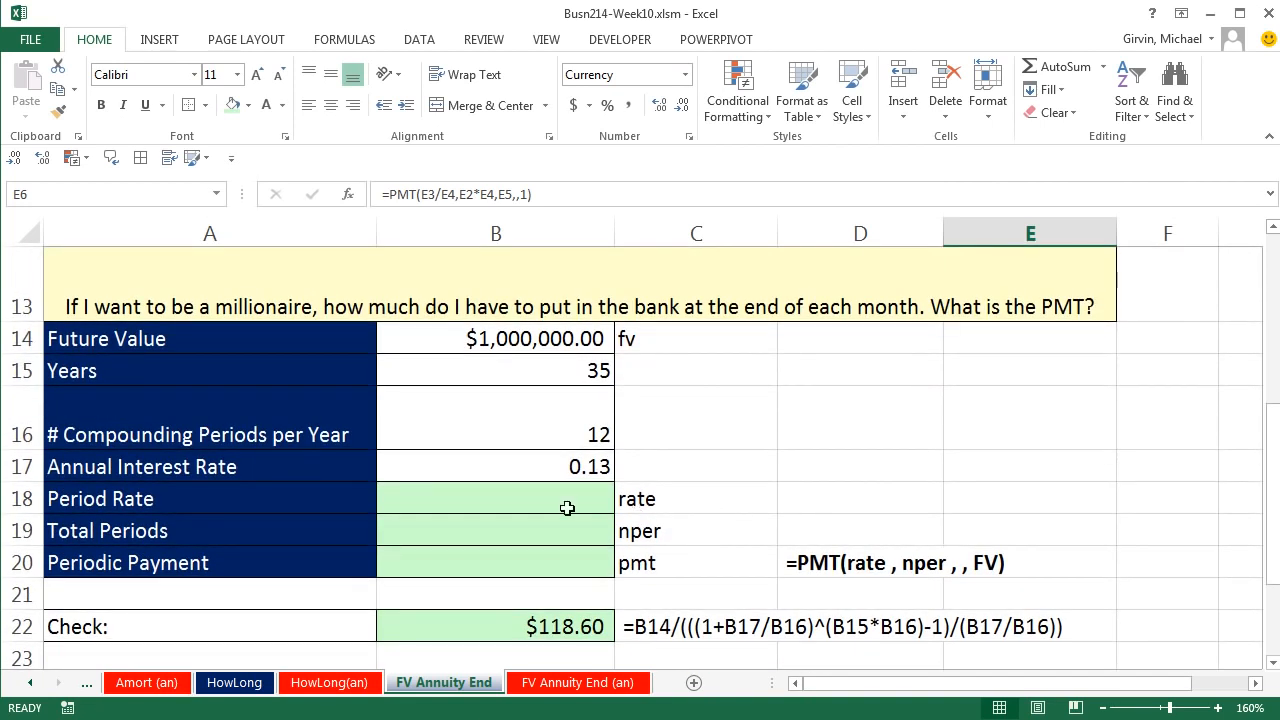
click(551, 565)
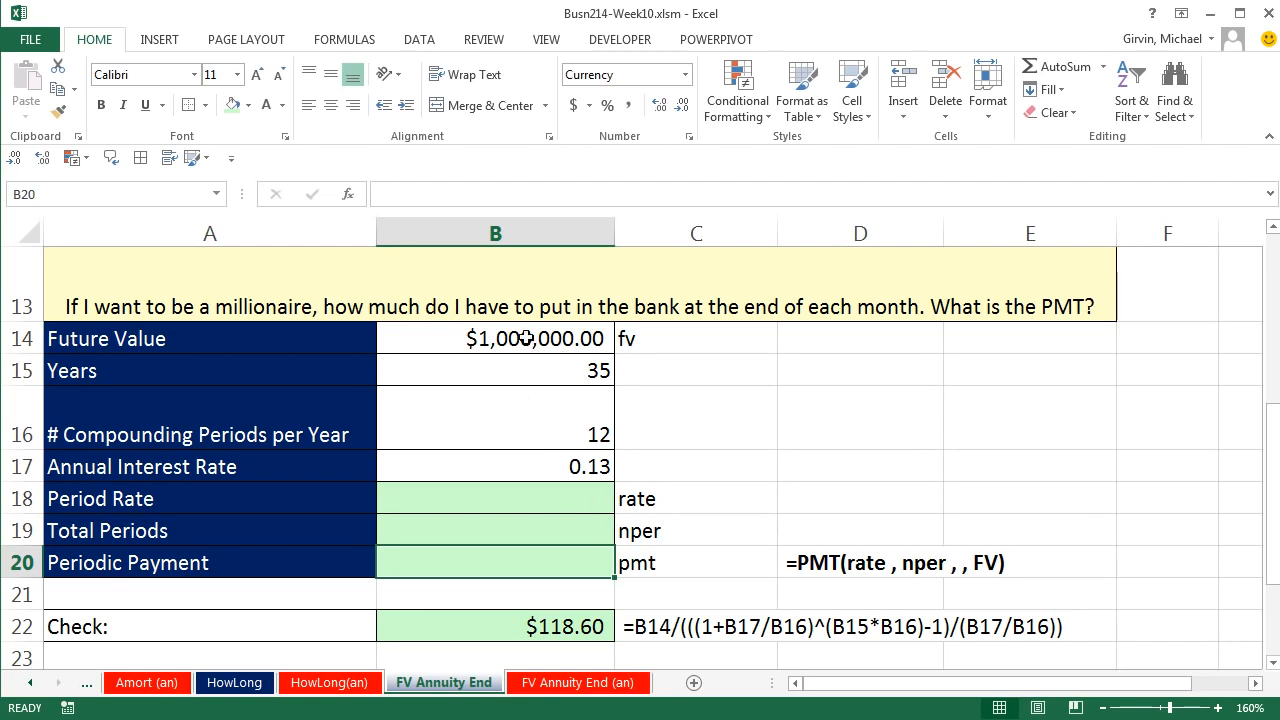
Step: Calculate the period rate in B18 as the annual interest rate B17 divided by the compounding periods per year B16
click(565, 499)
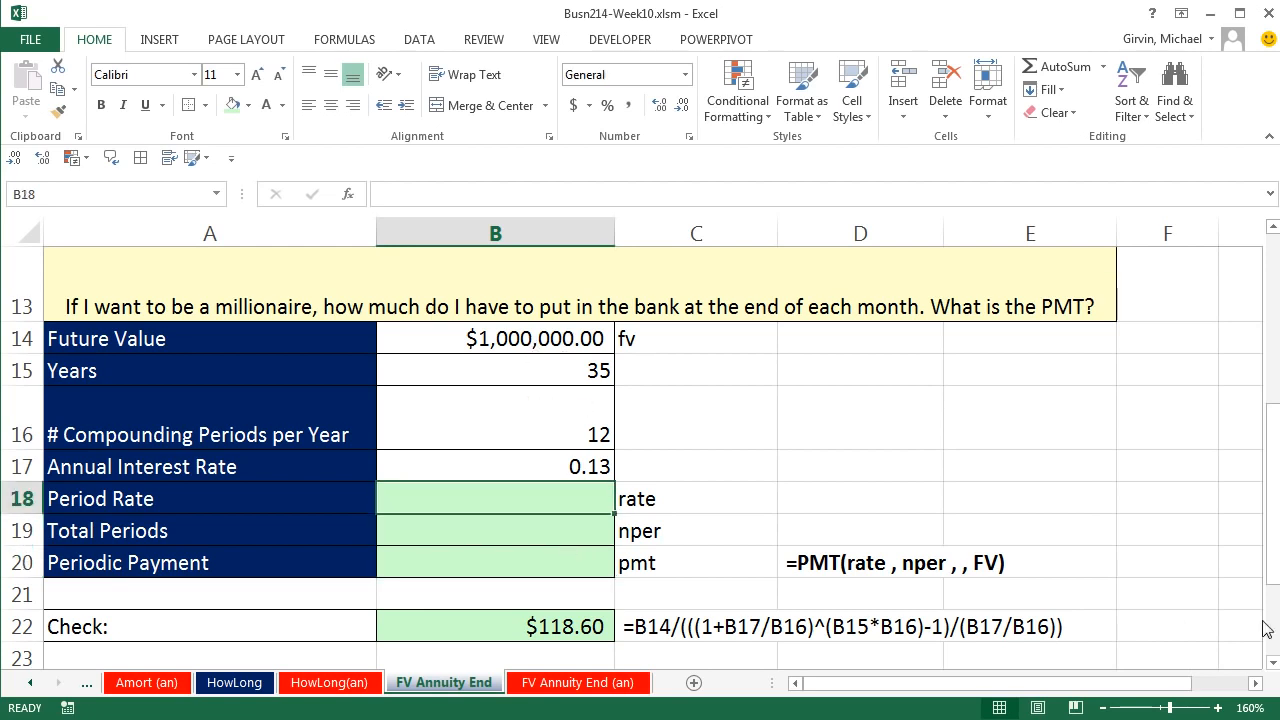
text(=)
key(Up)
text(/)
key(Up)
key(Up)
key(Return)
Step: Calculate the total periods in B19 as the compounding periods per year B16 times the years B15
text(=)
key(Up)
key(Up)
key(Up)
text(*)
key(Up)
key(Up)
key(Up)
key(Up)
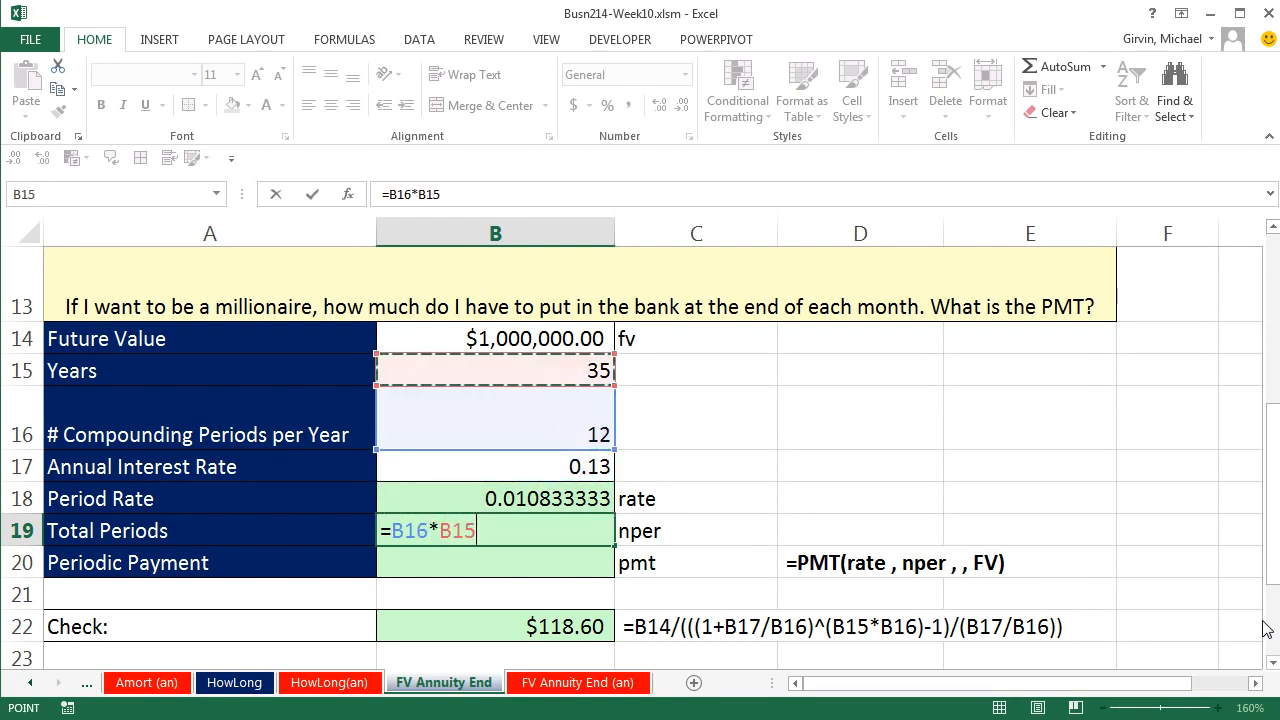
key(Return)
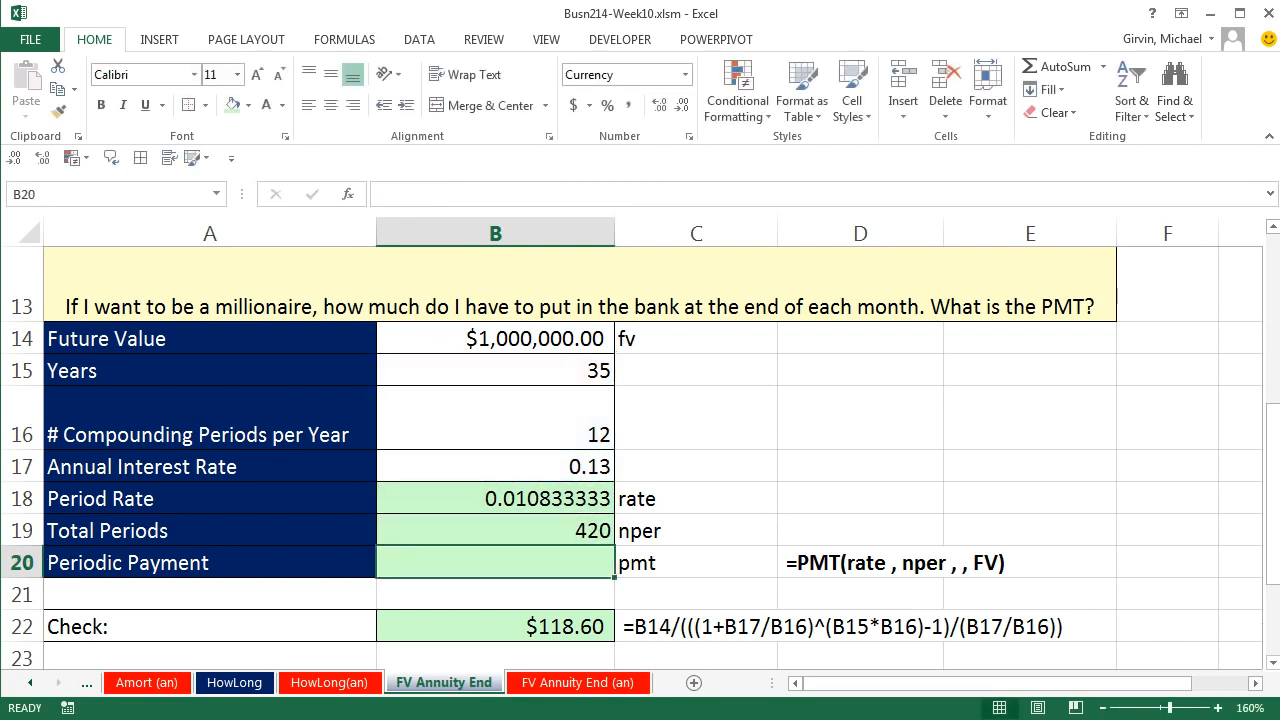
Step: Calculate the periodic payment in B20 with PMT, using rate B18, nper B19, an omitted pv and future value B14
text(=pm)
key(Tab)
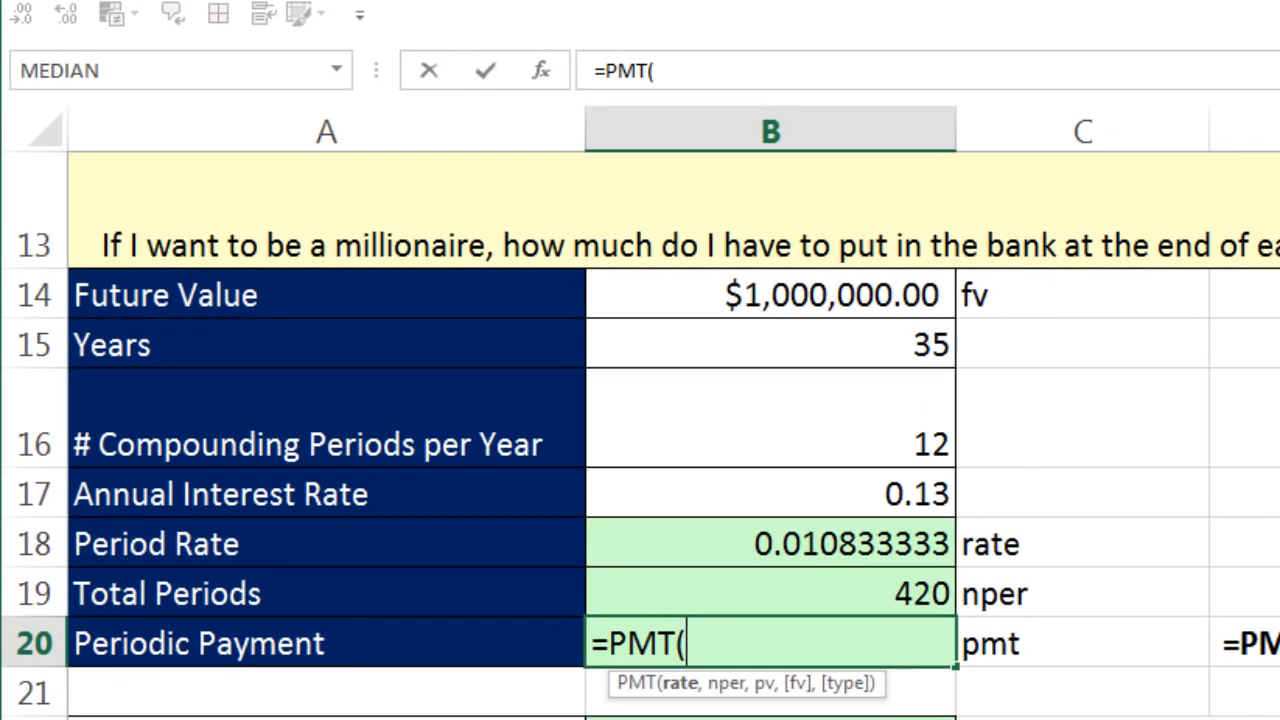
click(810, 545)
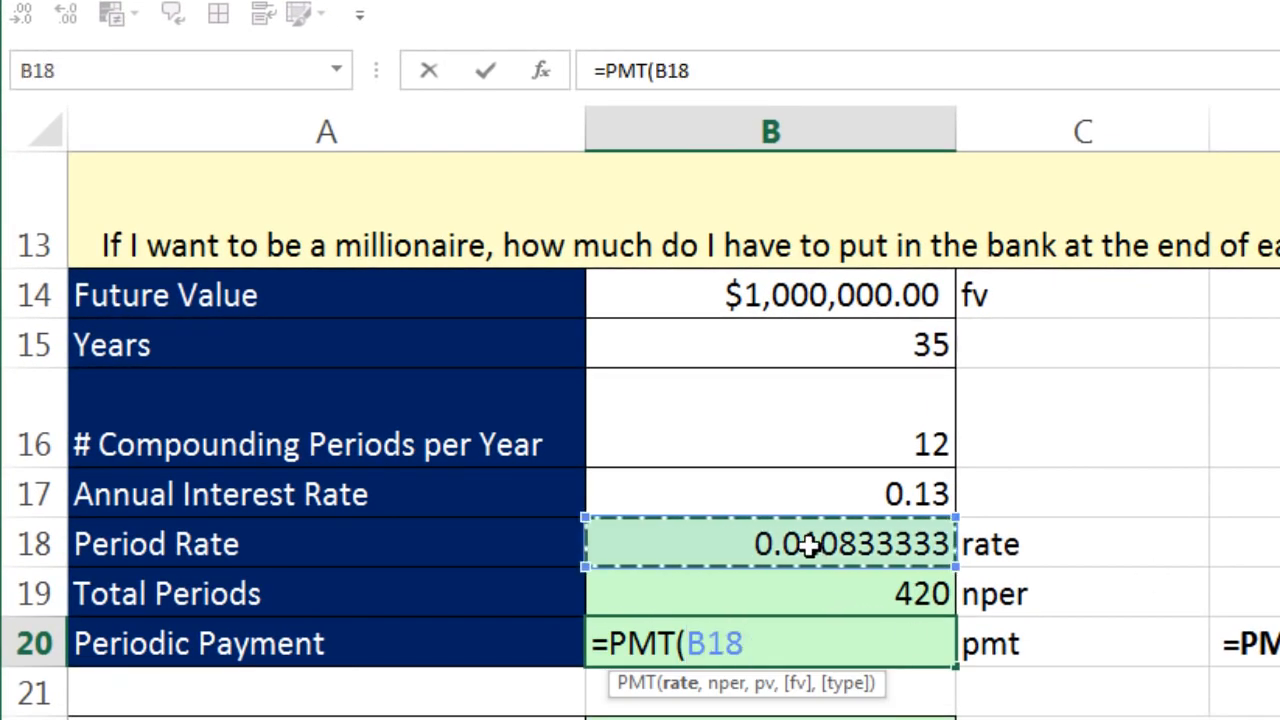
text(,)
click(890, 585)
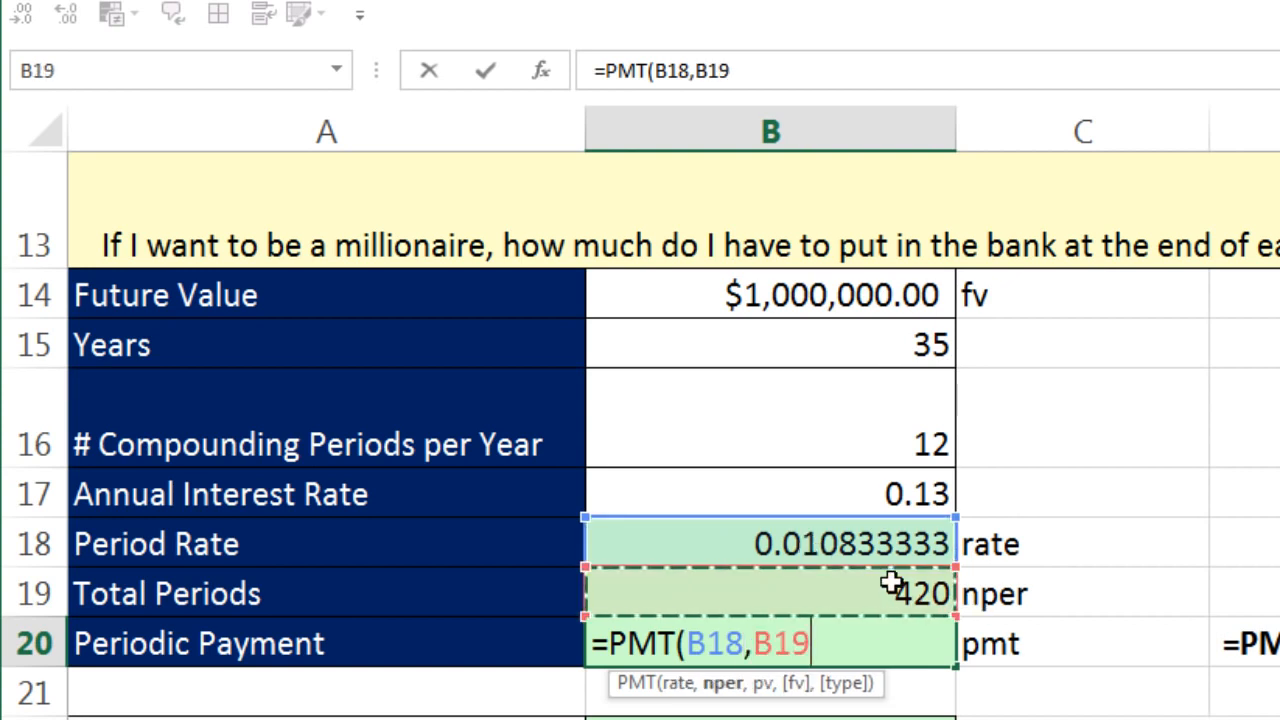
text(,)
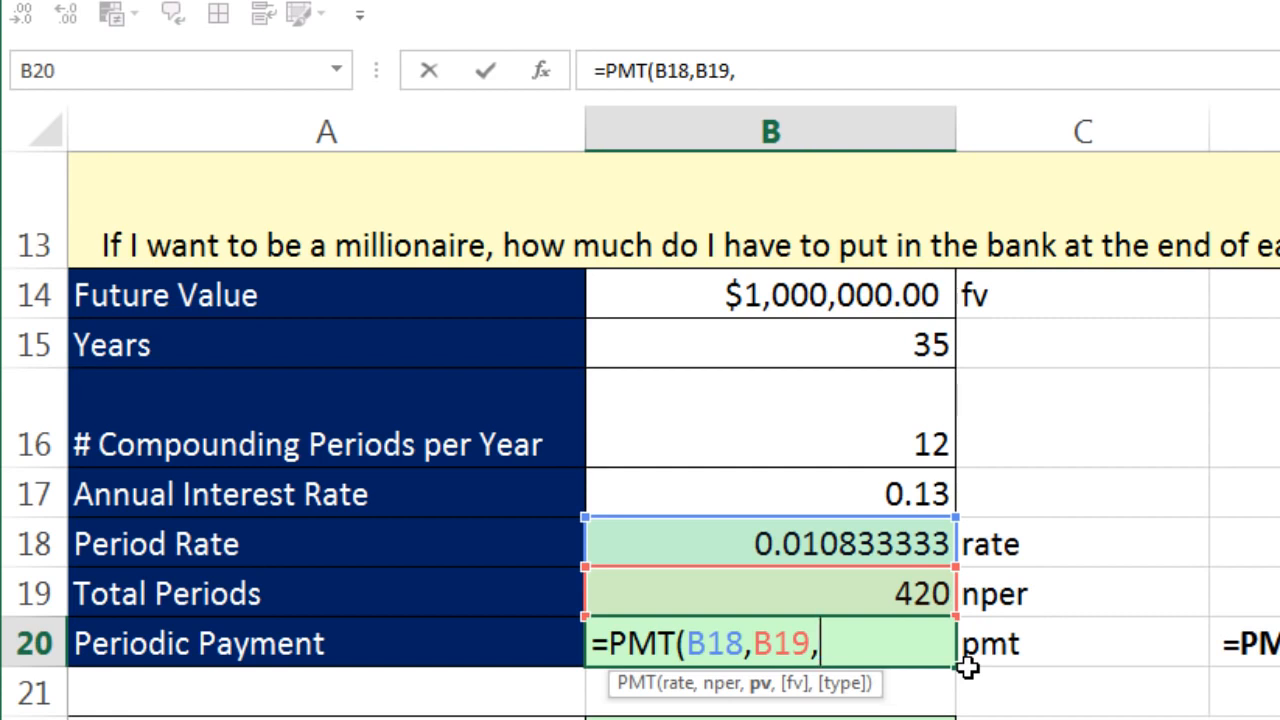
text(,)
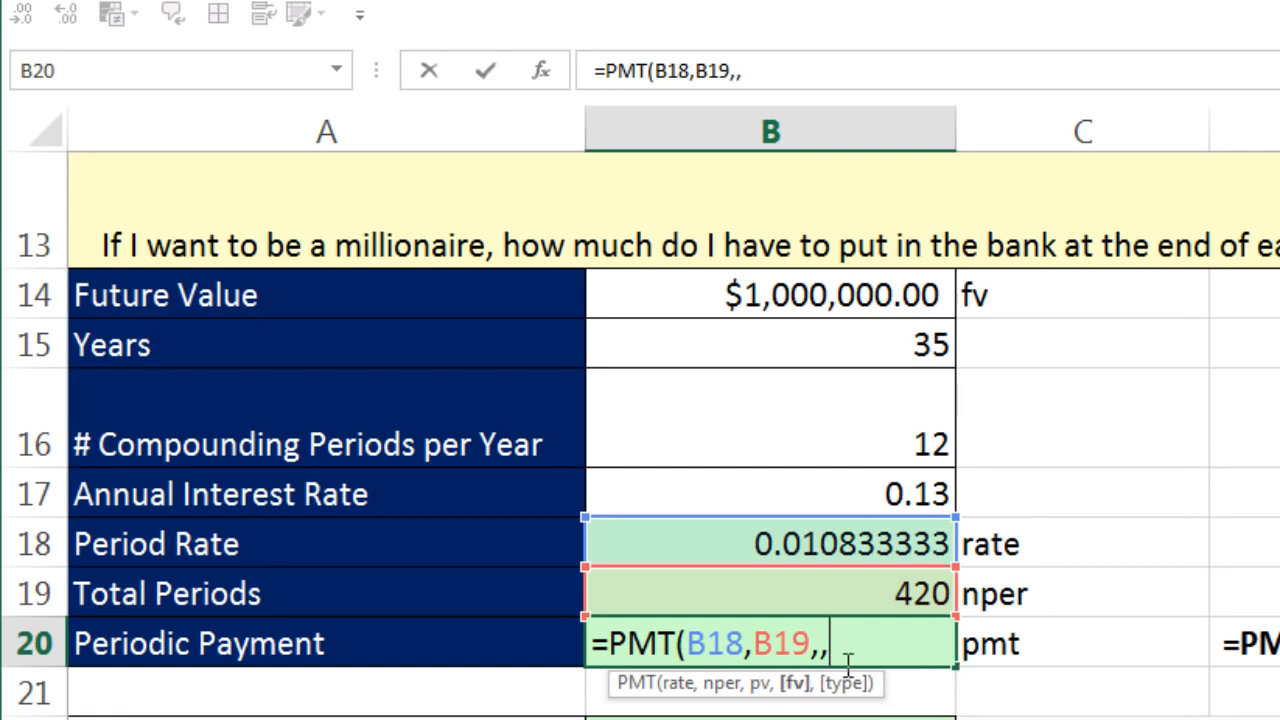
click(806, 297)
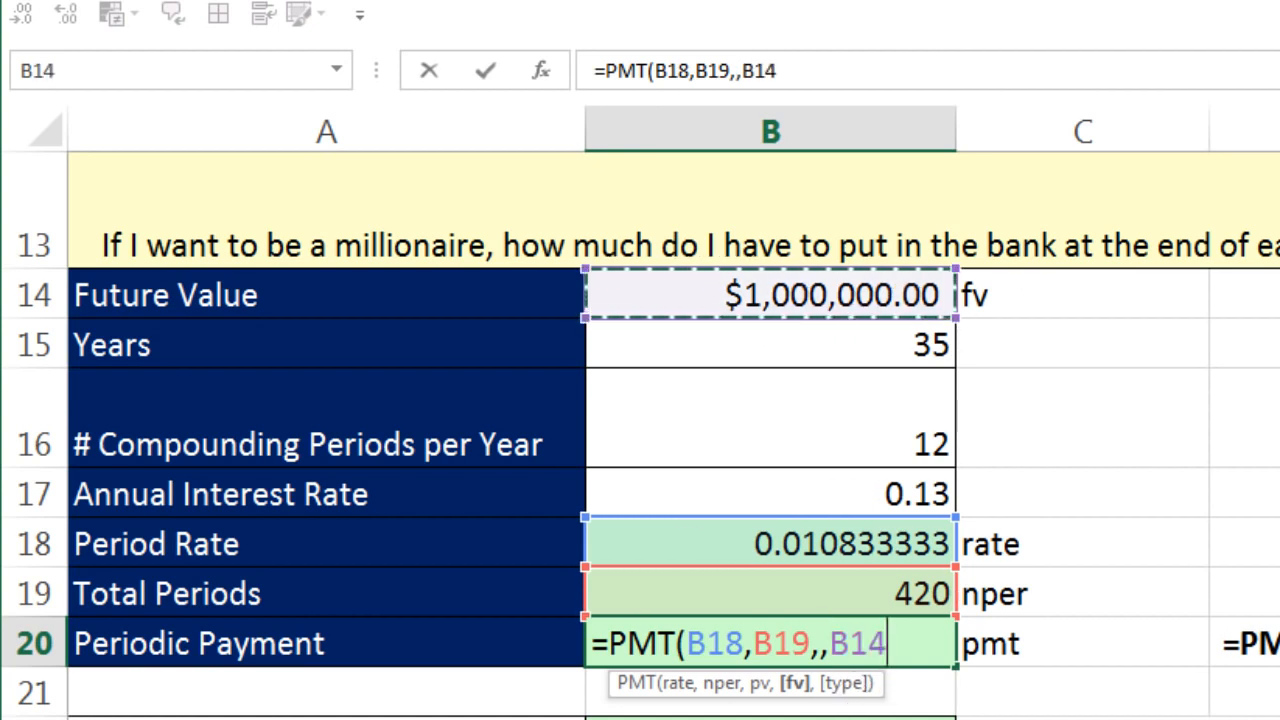
text())
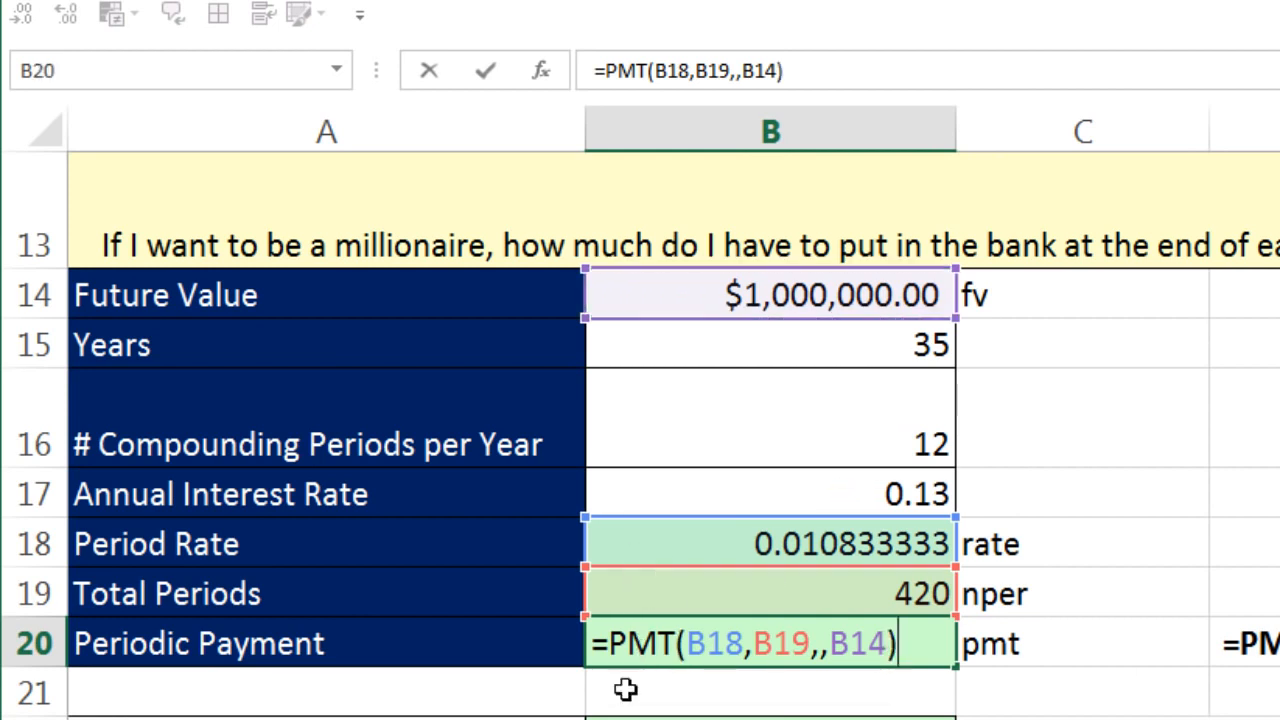
key(ctrl+Return)
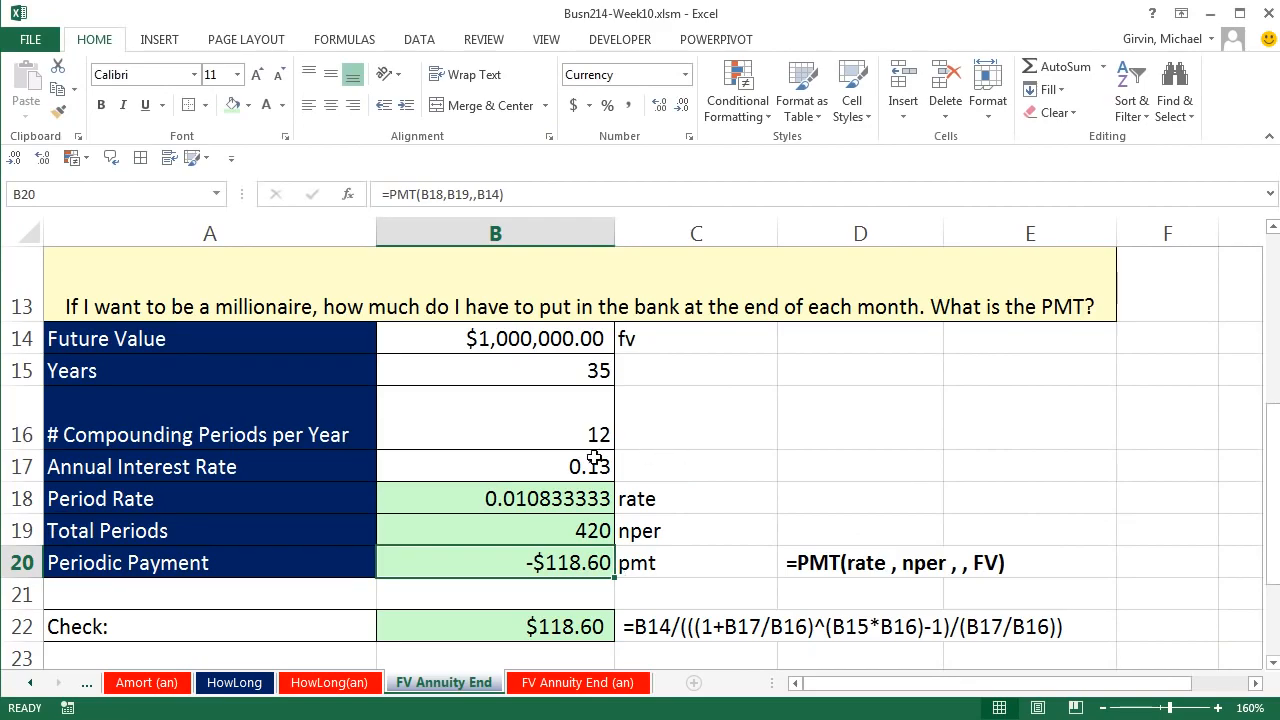
Step: Set the millionaire problem's annual interest rate in B17 to 0.1
click(594, 459)
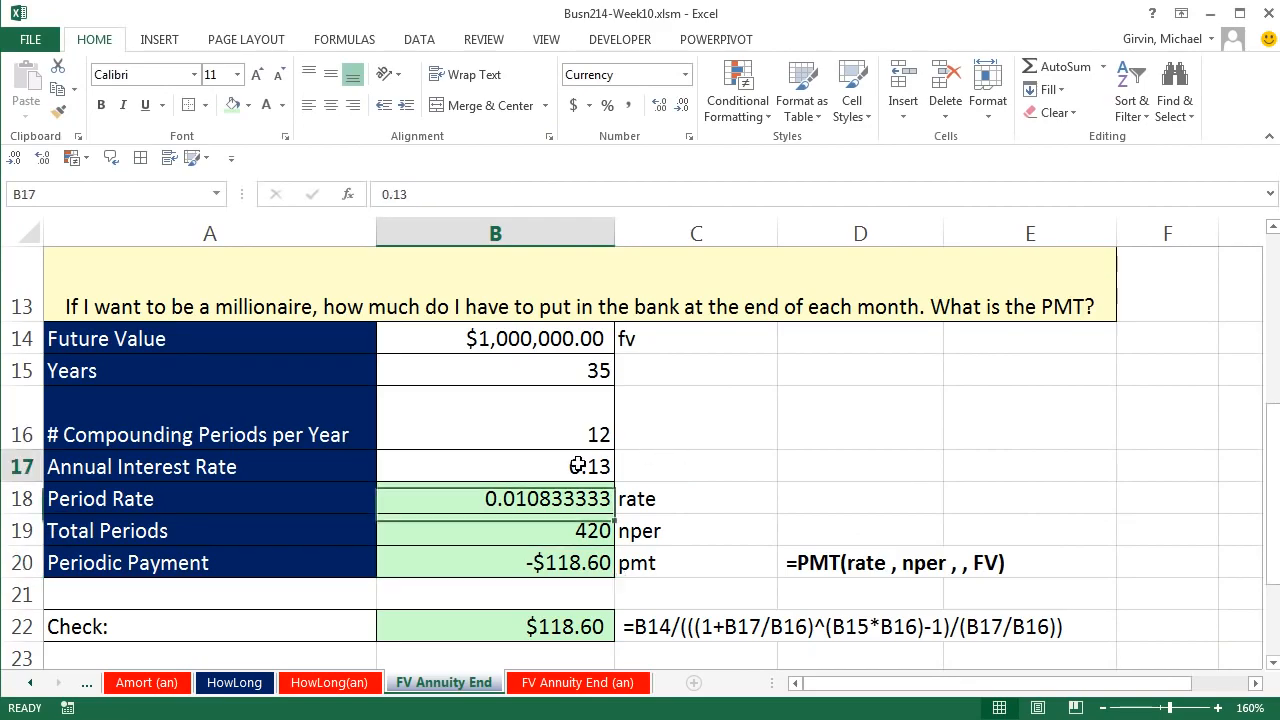
text(.)
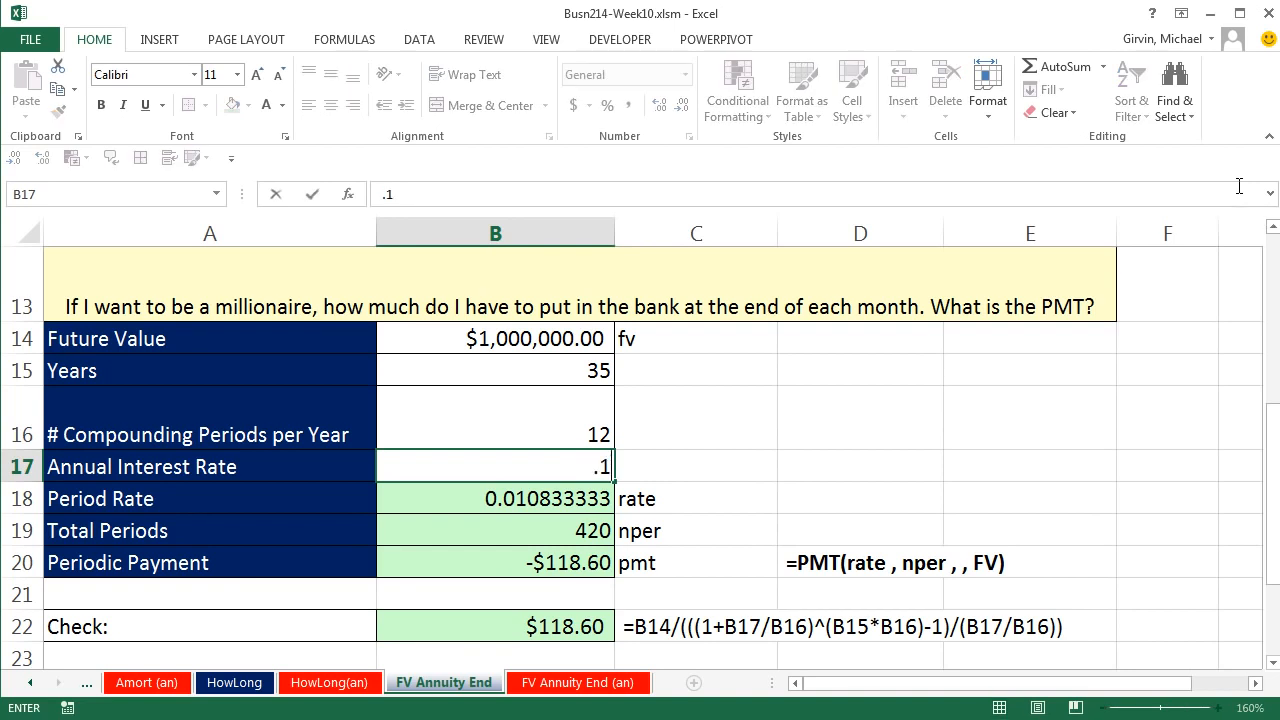
key(ctrl+Return)
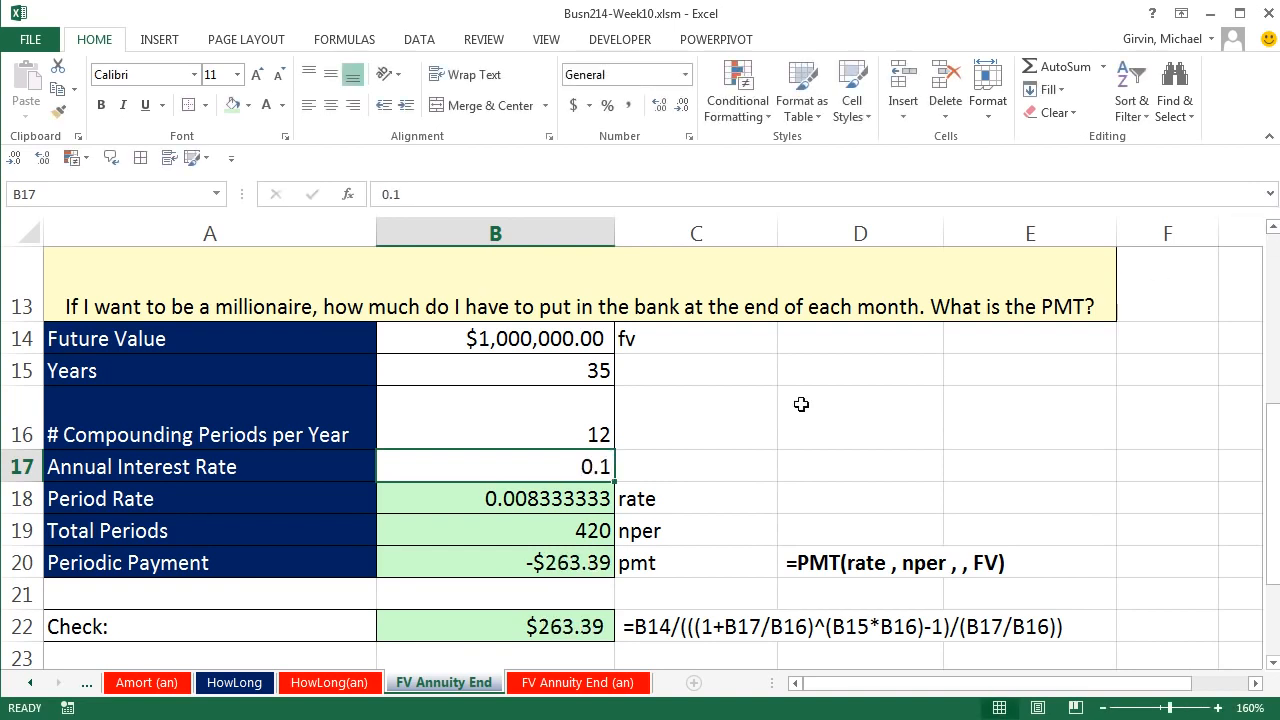